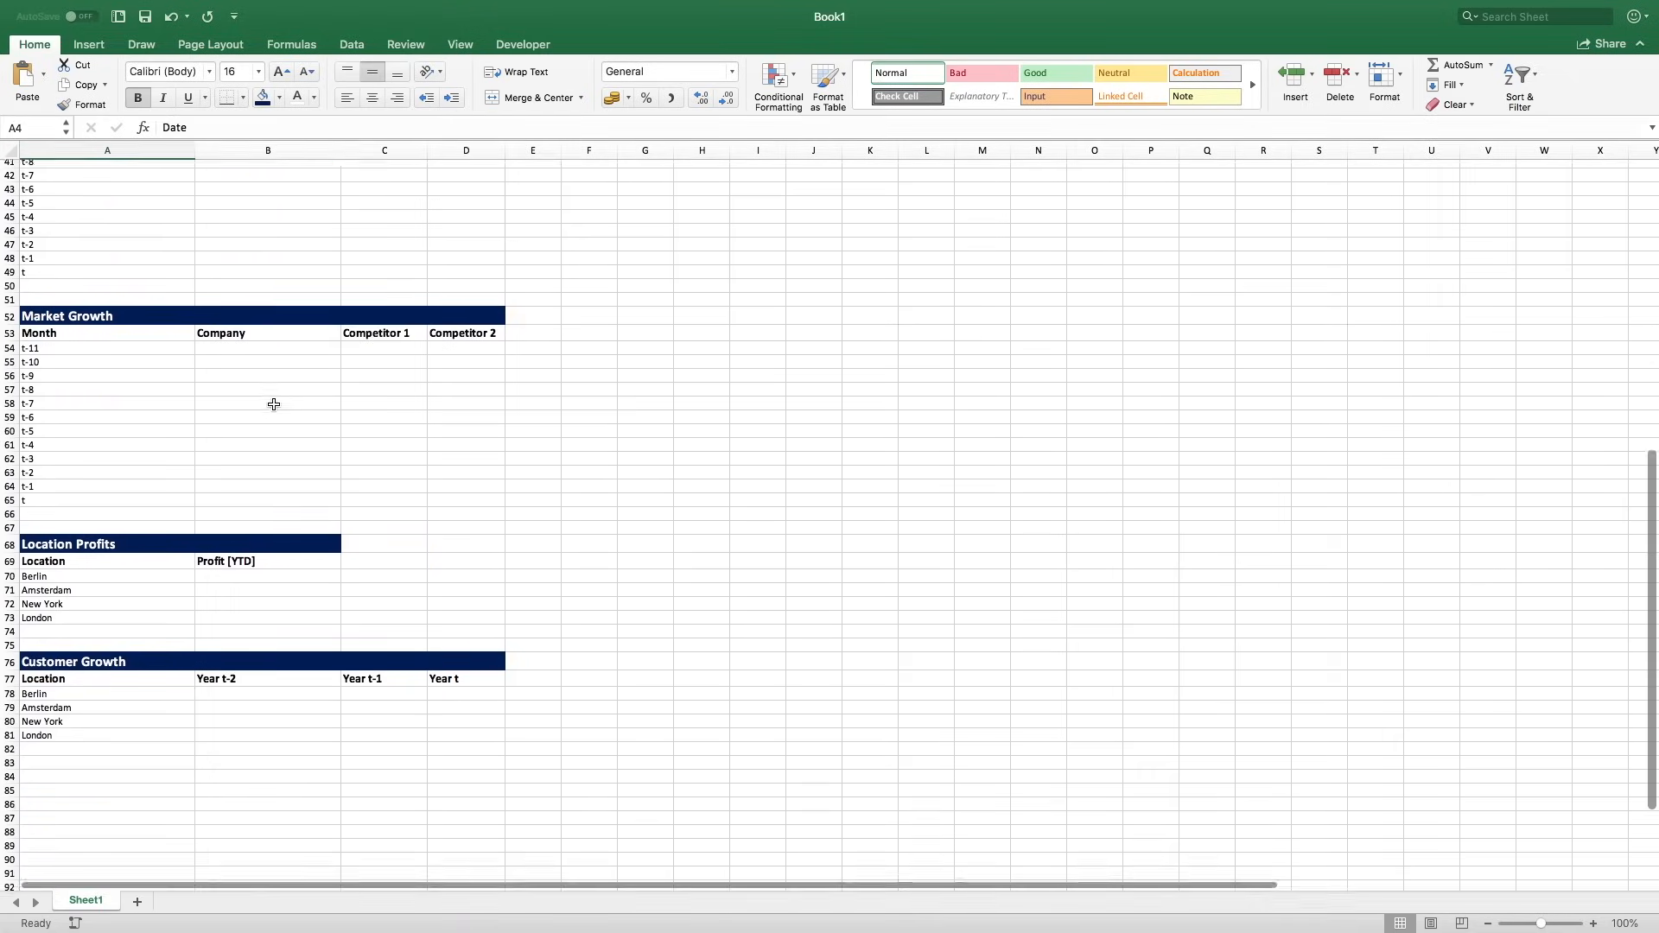
Enter =TODAY() in the Date row's cell B4 and =YEAR(TODAY()) in cell C4.
scroll(274, 404, "up", 13)
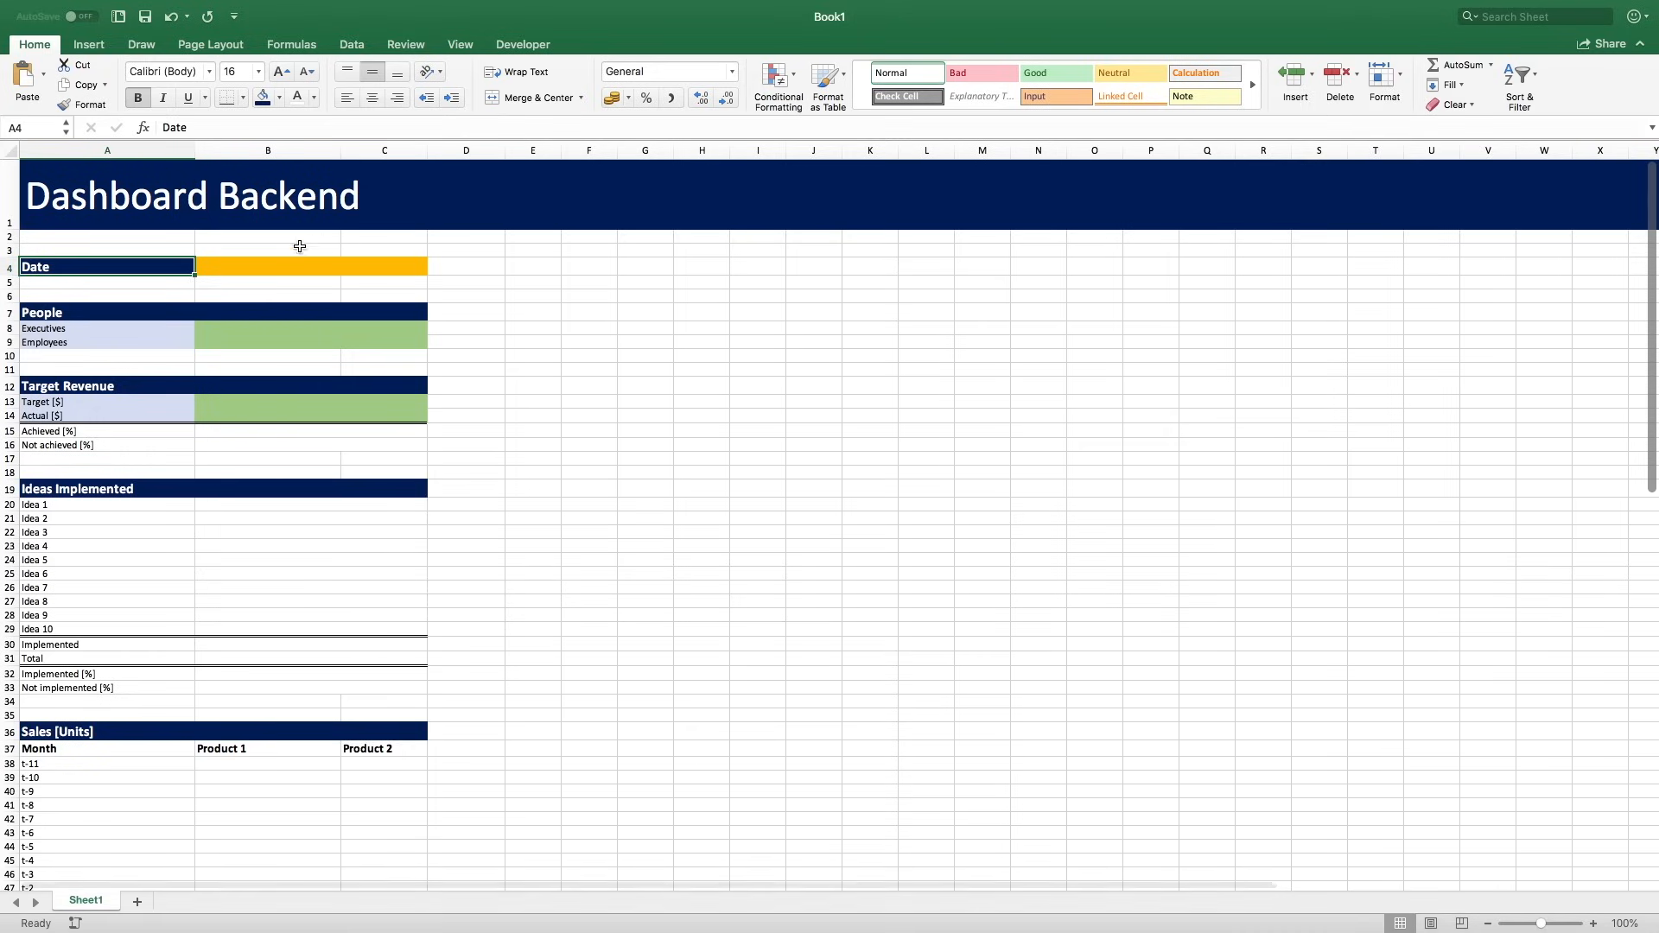
left_click(276, 265)
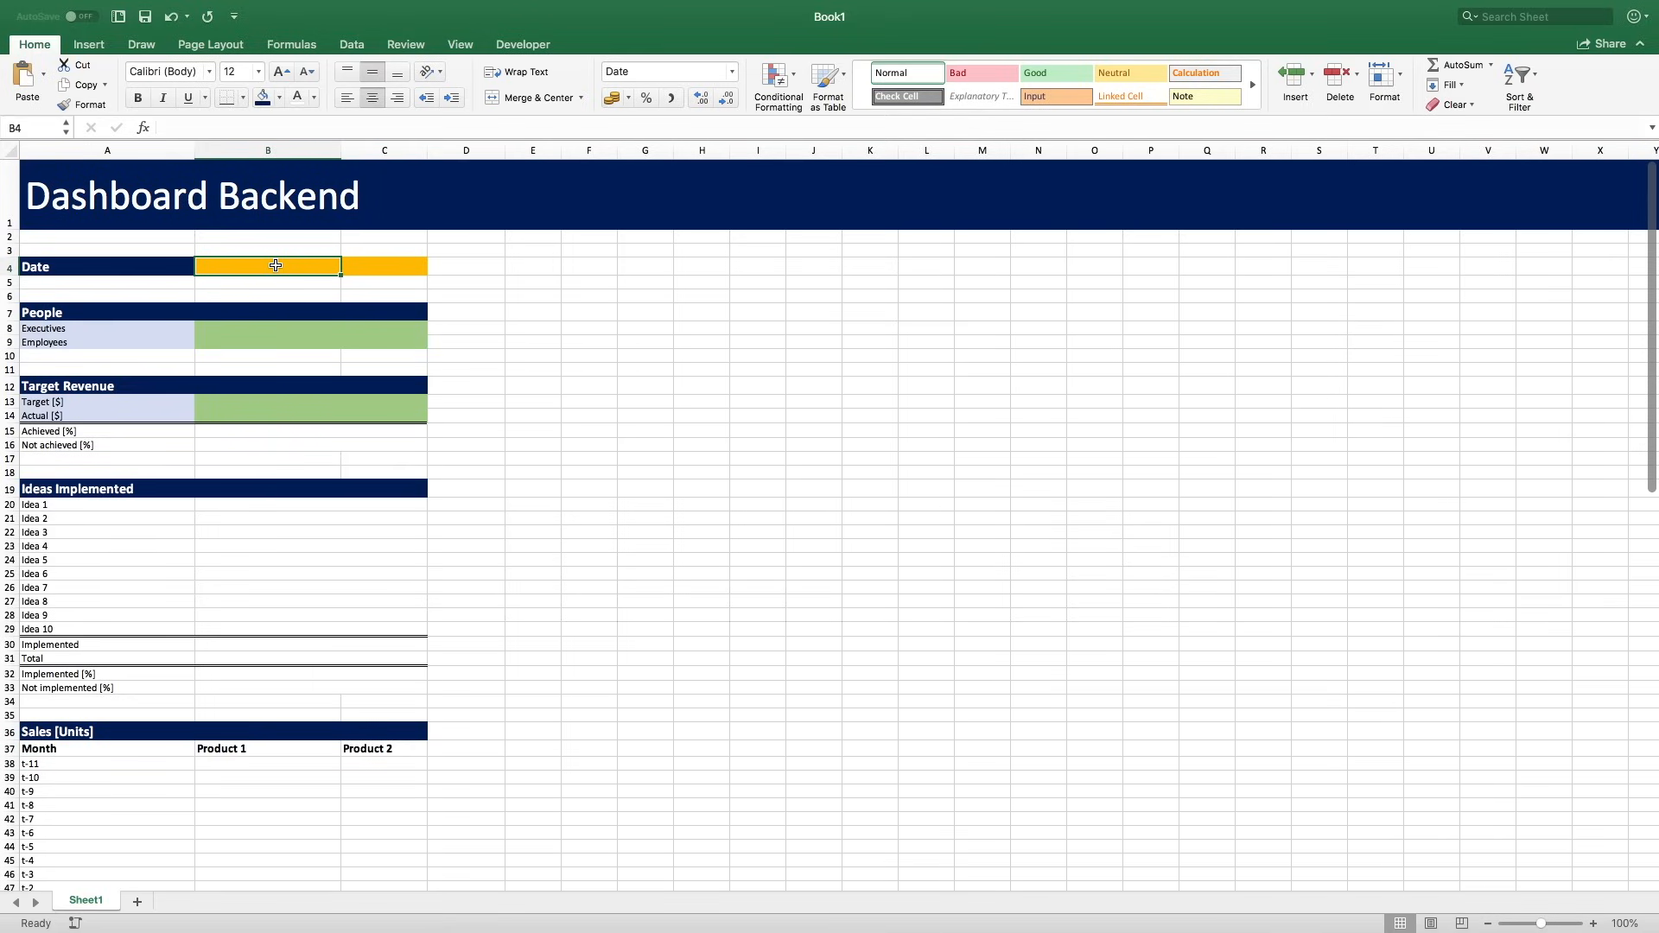
type("=TODAY()")
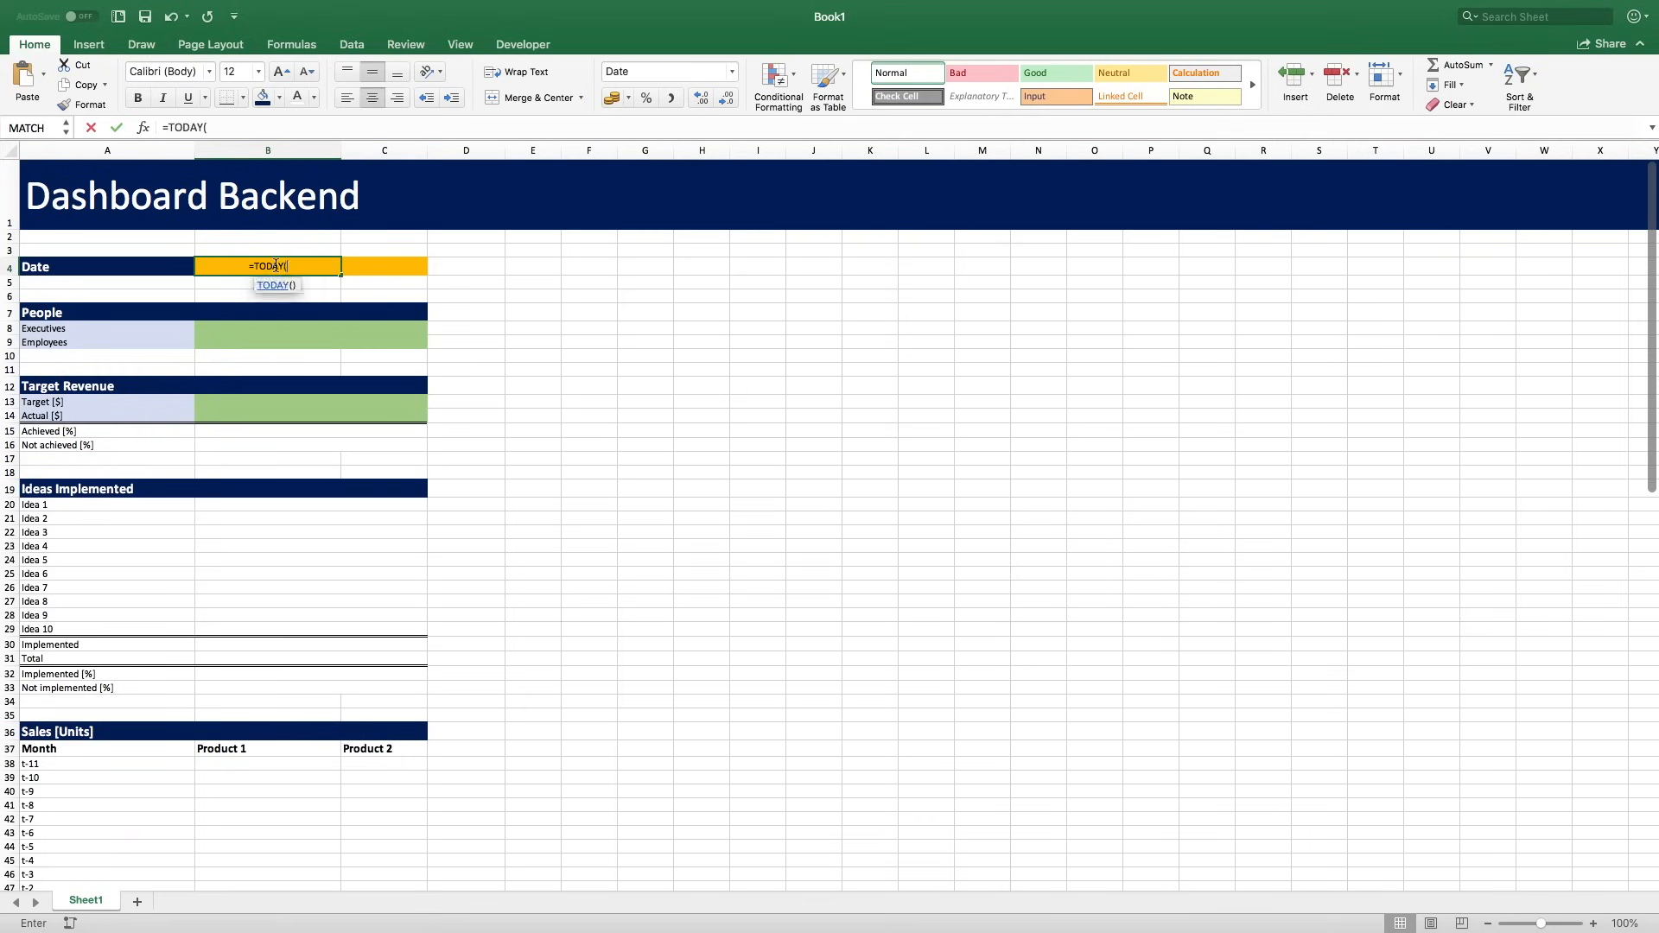
left_click(380, 266)
type("=YEAR(")
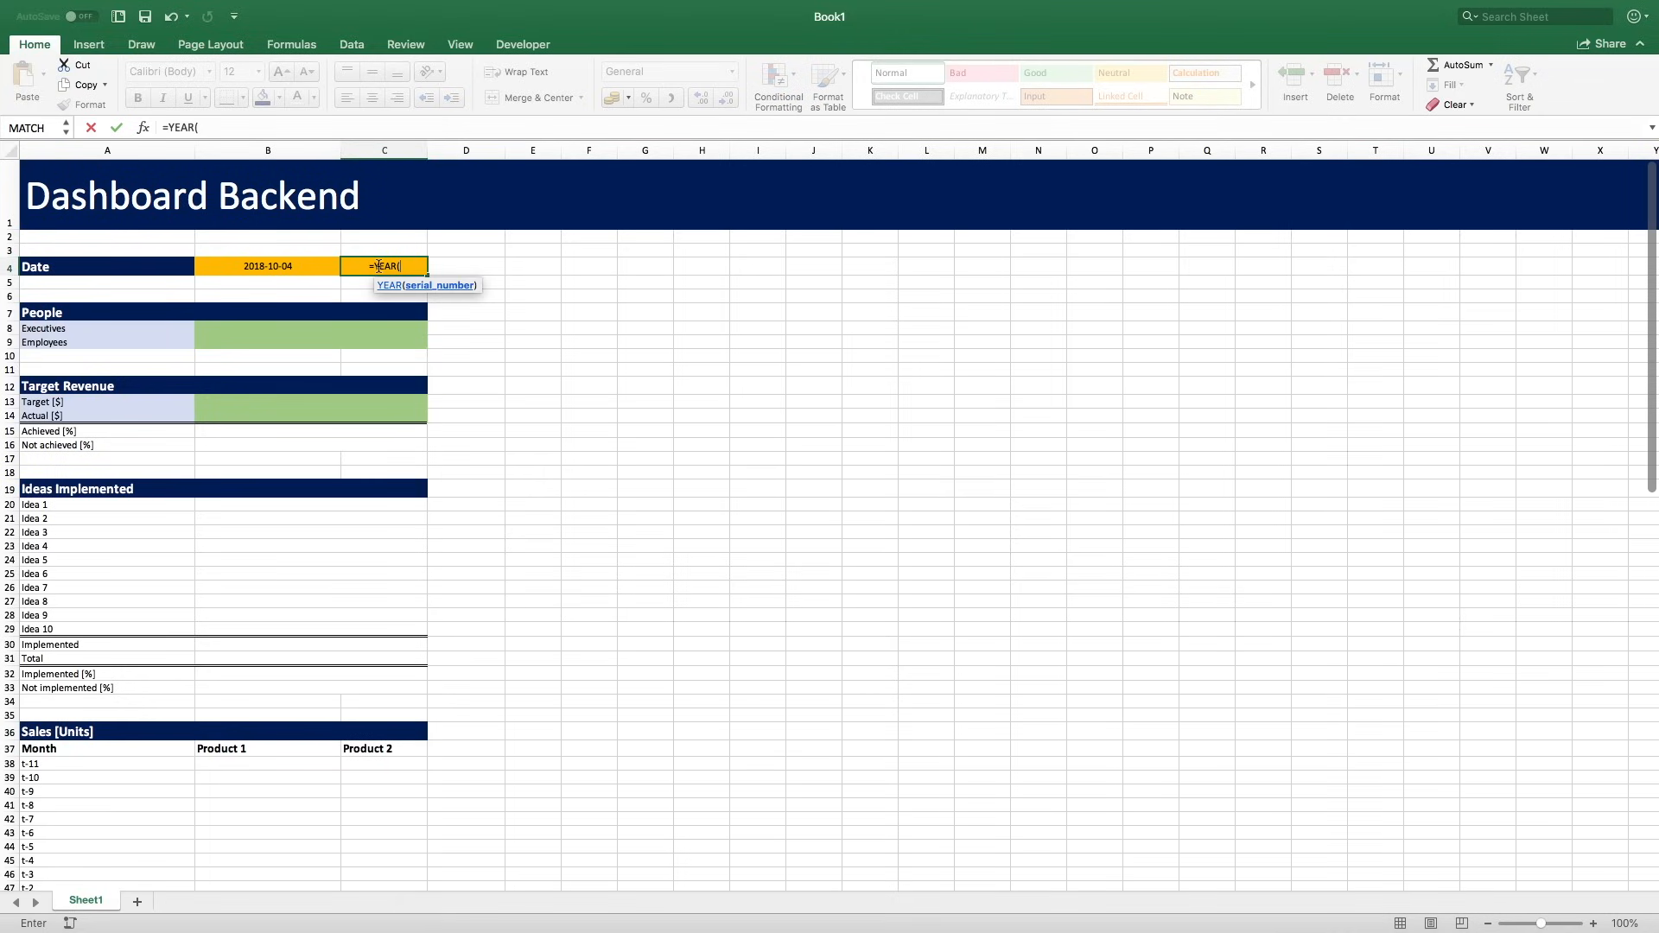
type("TODAY())")
key("Return")
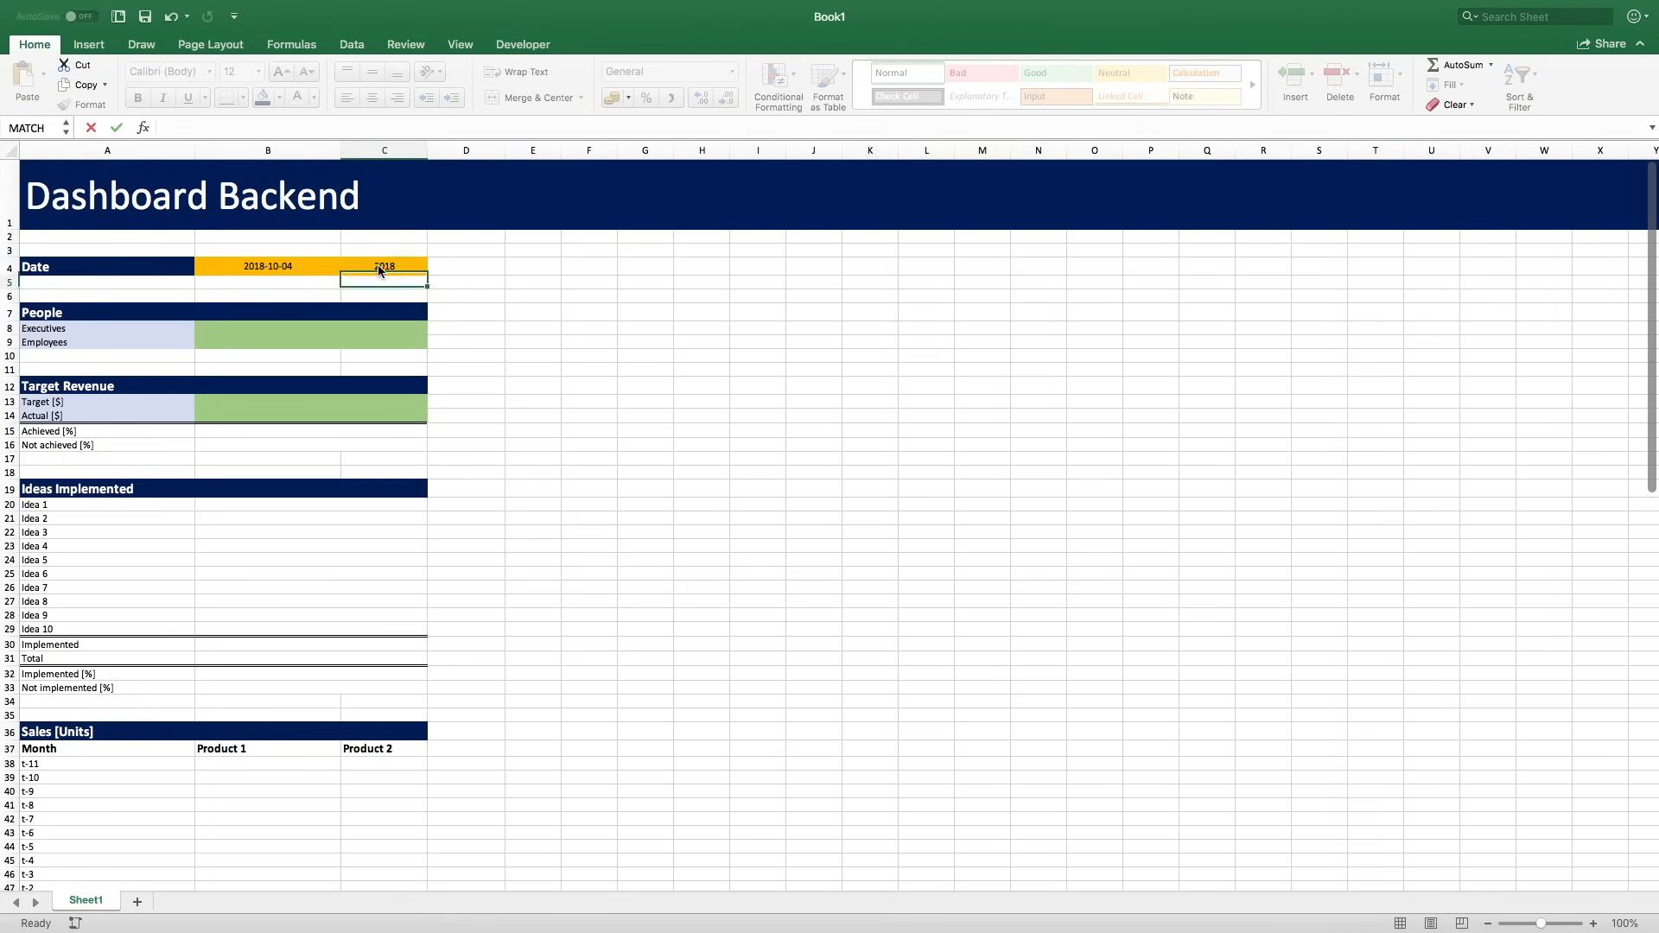
Format the date in cell B4 with the 14-Mar date type so it shows day and month only.
left_click(288, 263)
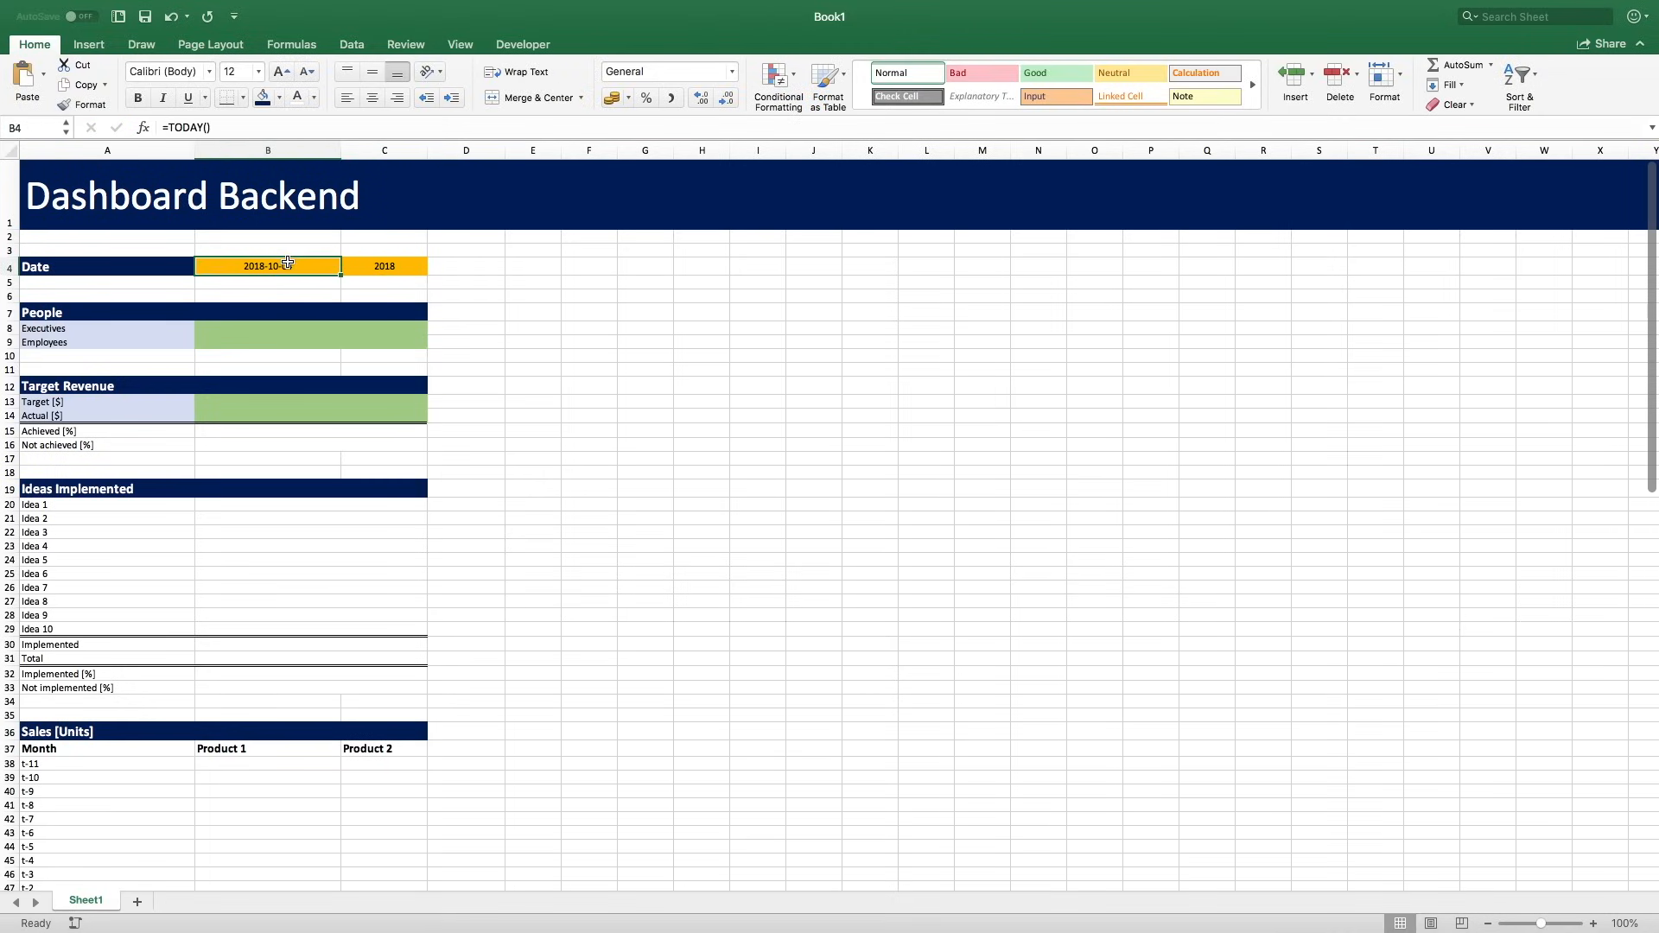
right_click(305, 265)
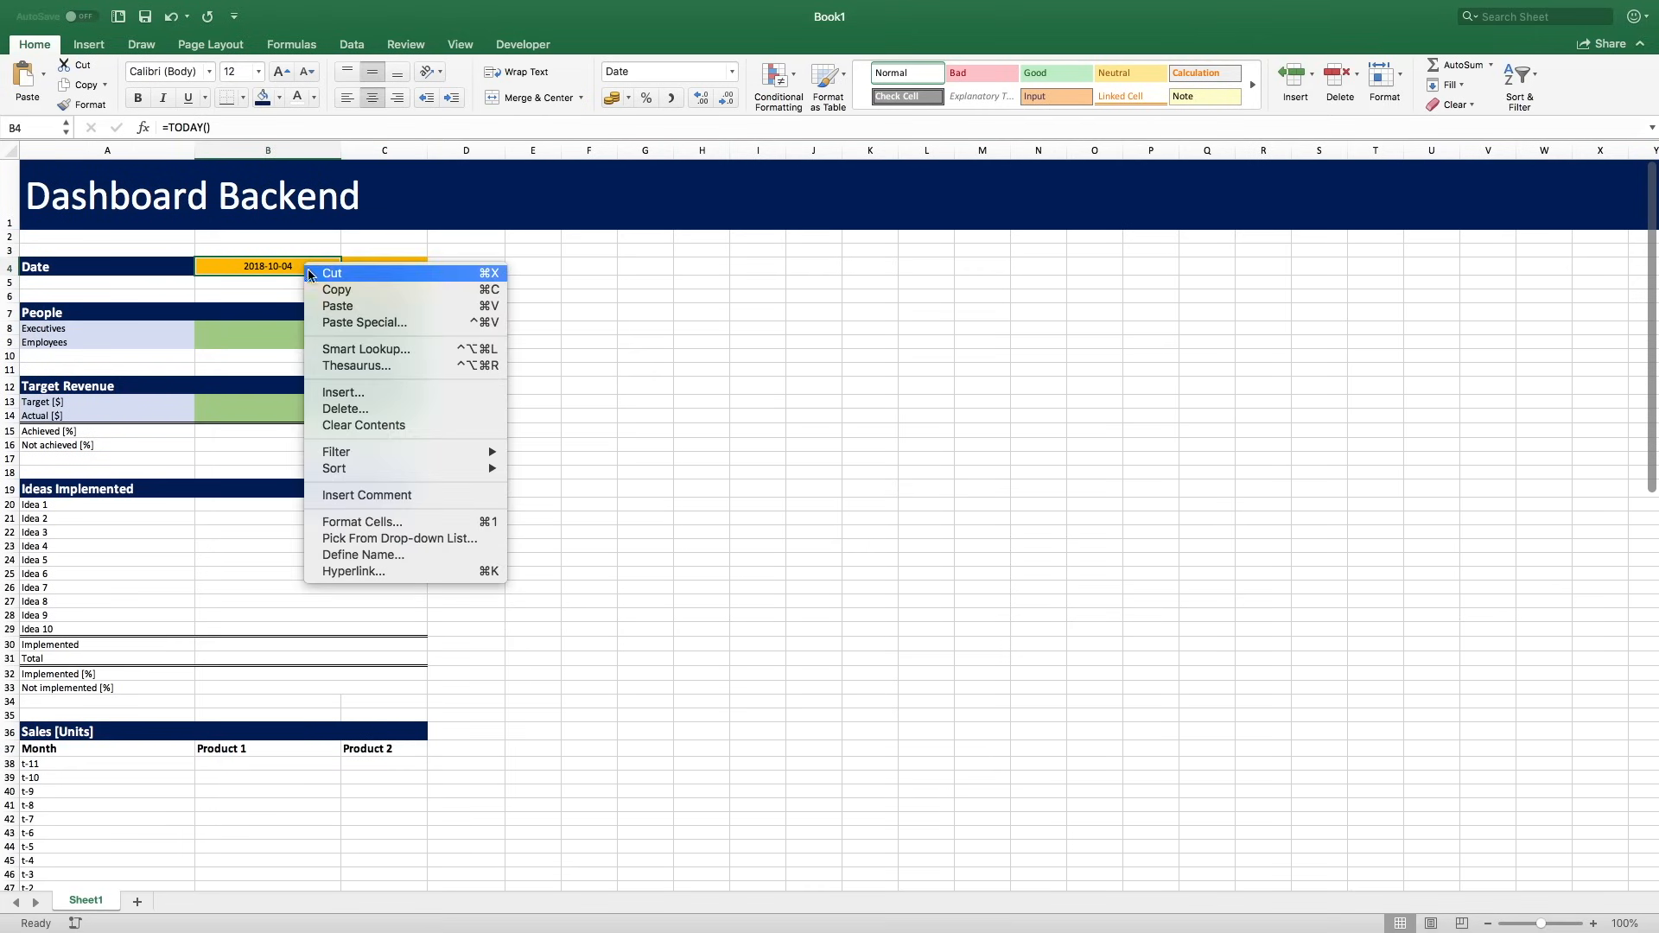
left_click(415, 526)
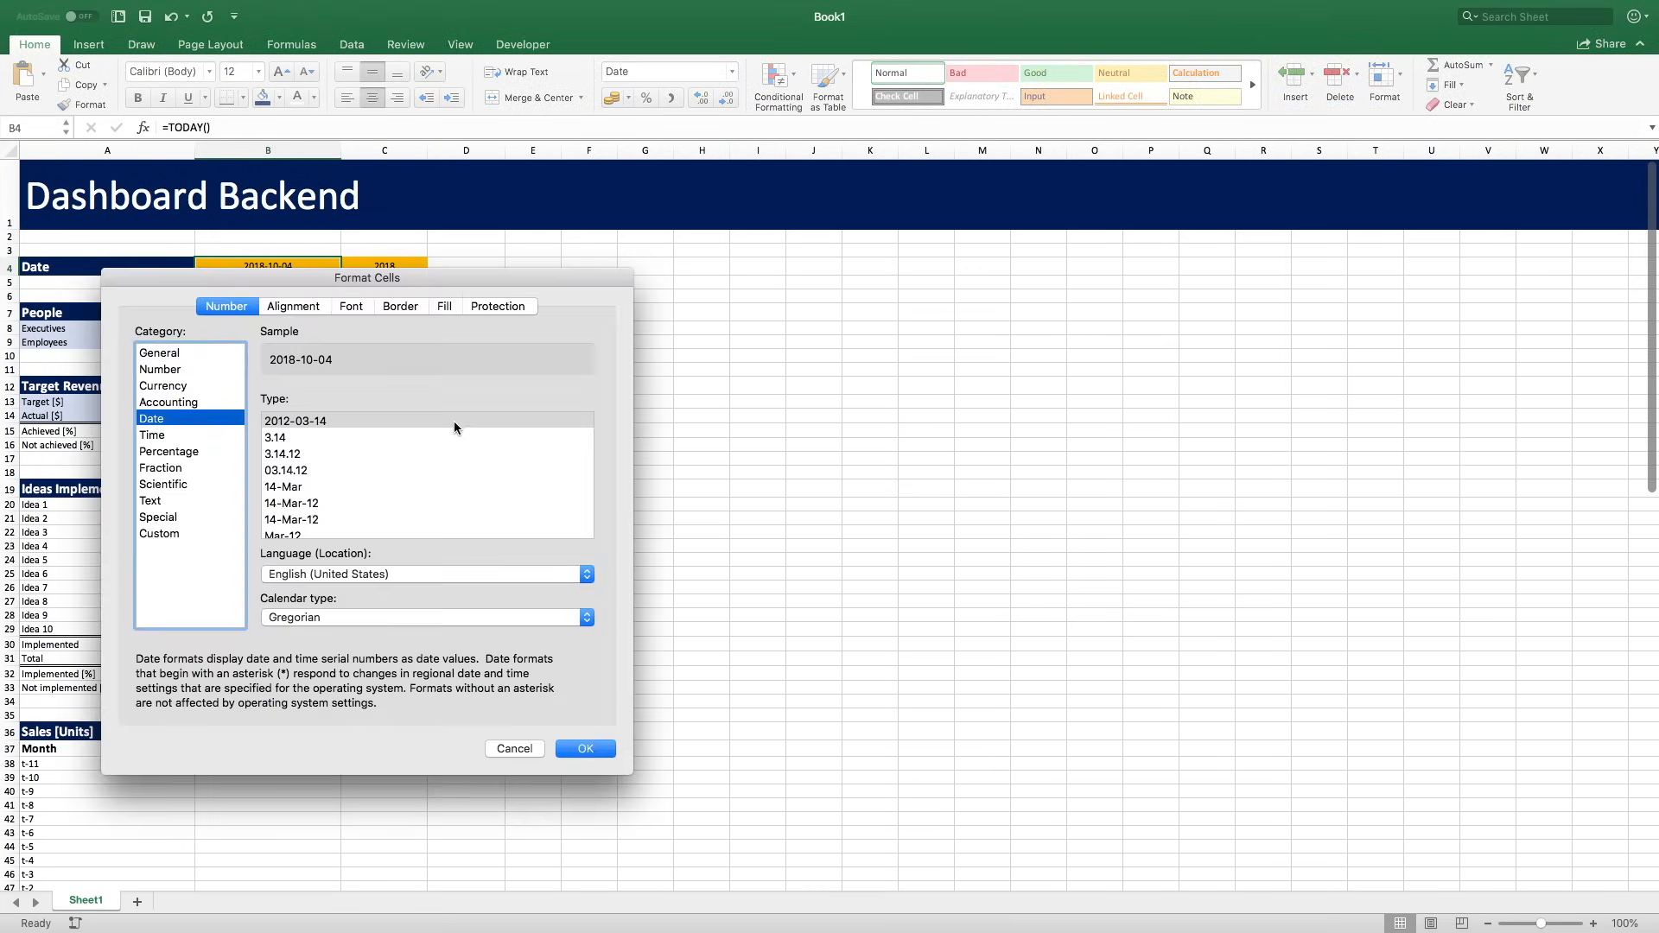
left_click(294, 487)
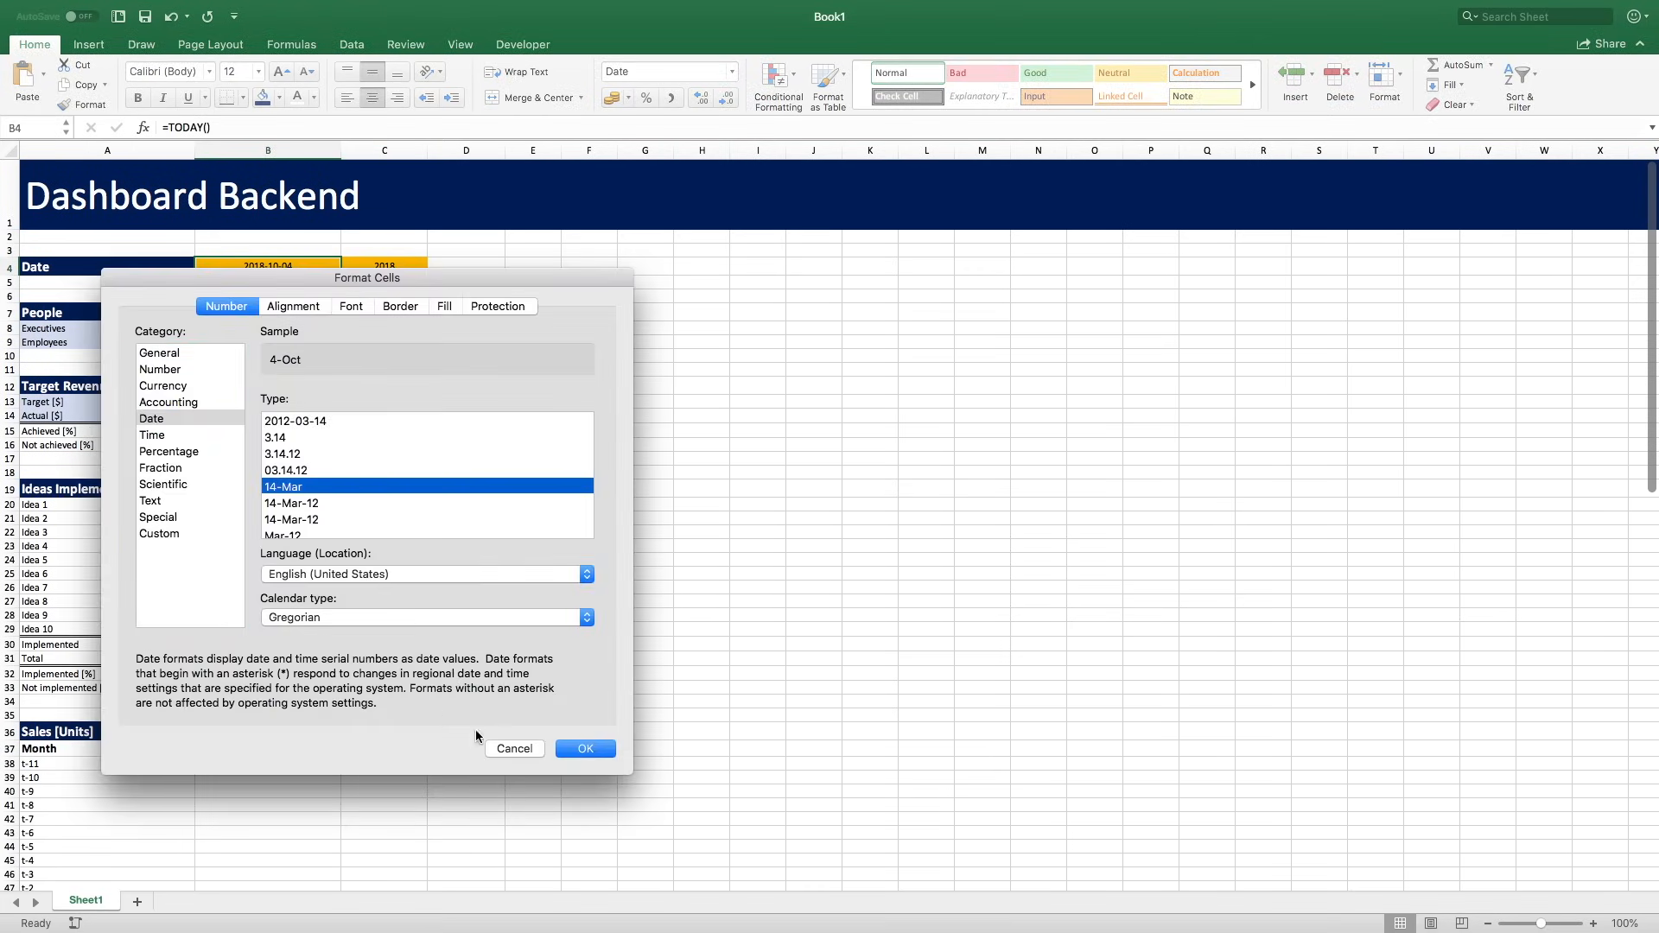
left_click(595, 749)
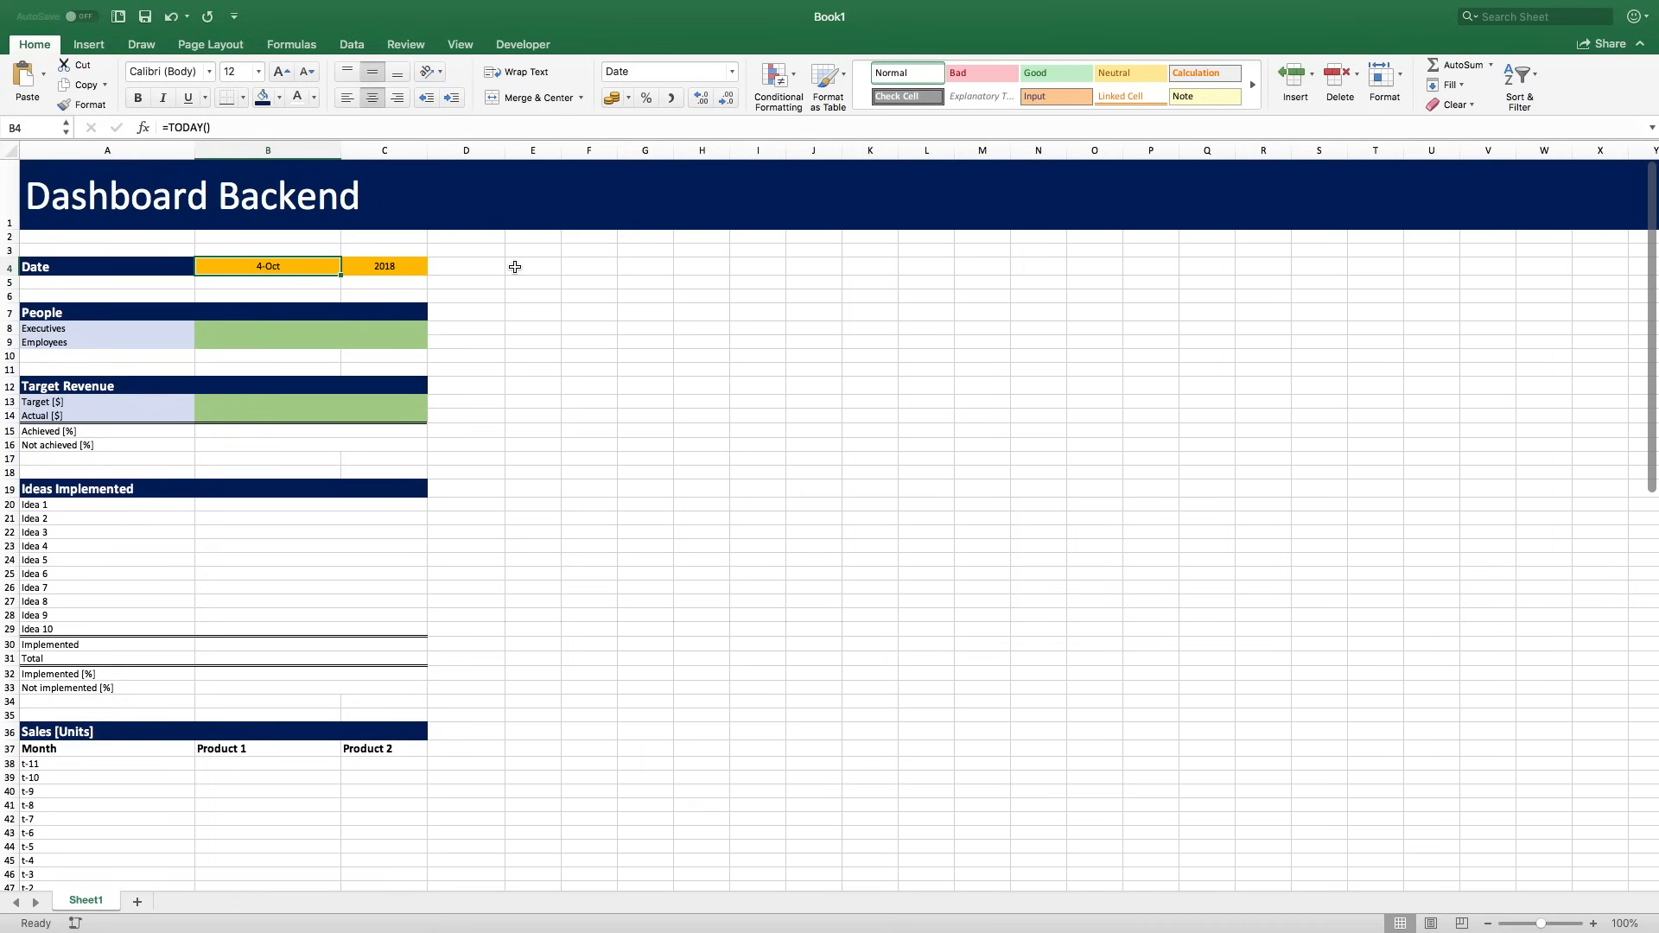
Insert an empty 2-D clustered column chart and fit it as a low box over about F3 to K7.
left_click(537, 267)
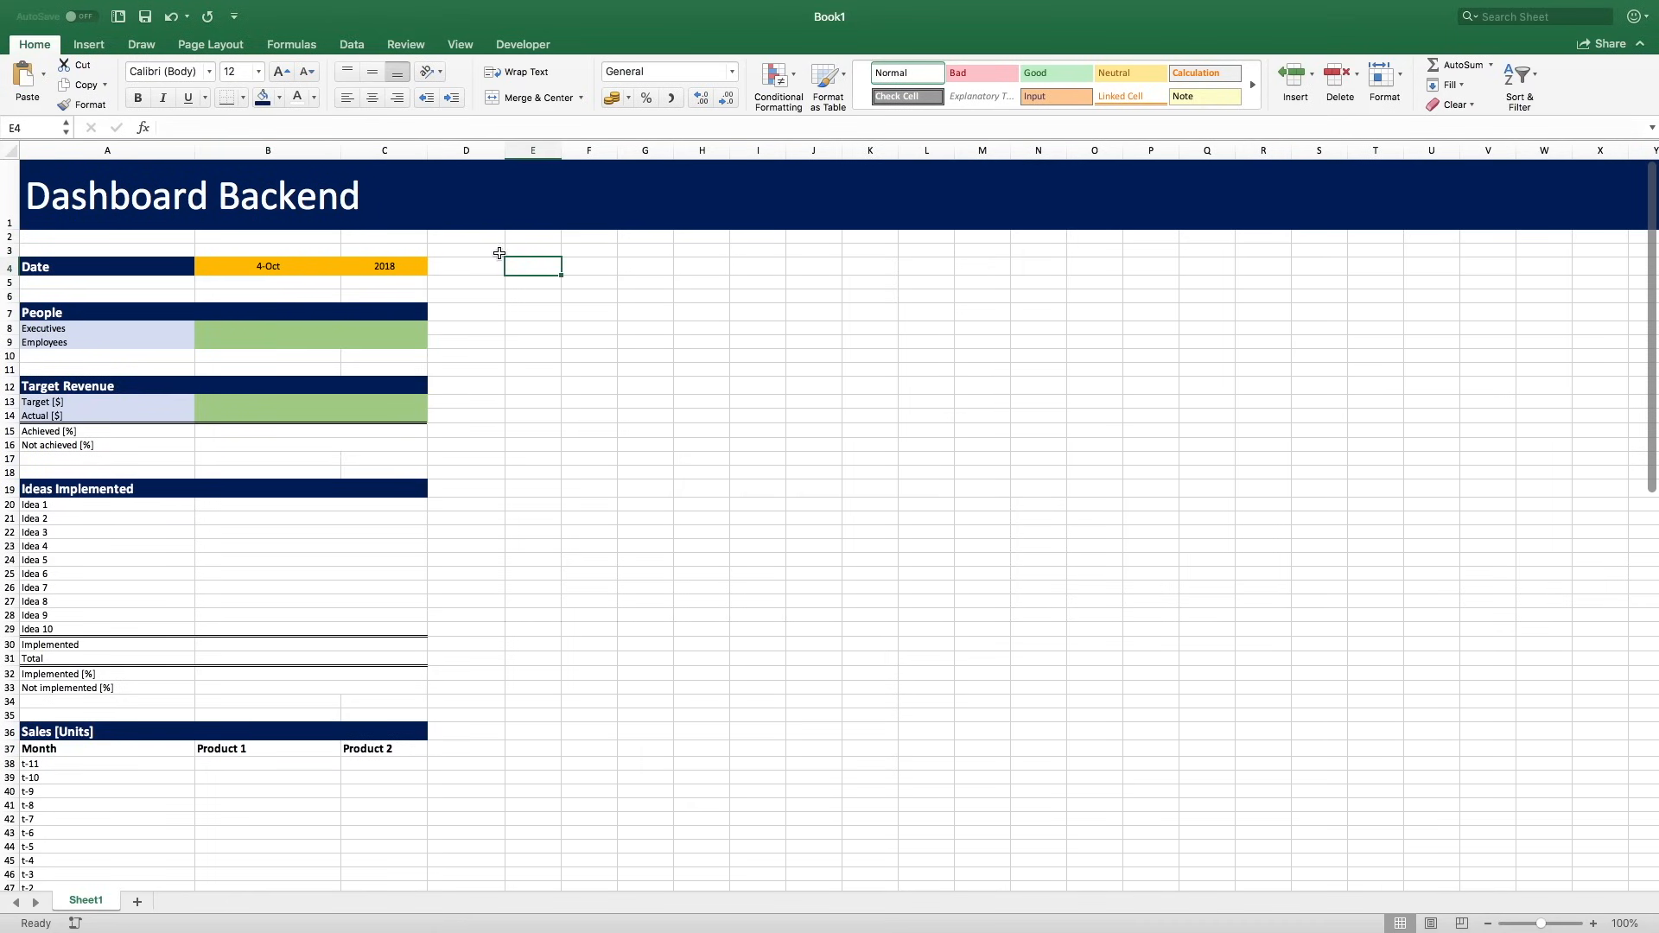
left_click(89, 44)
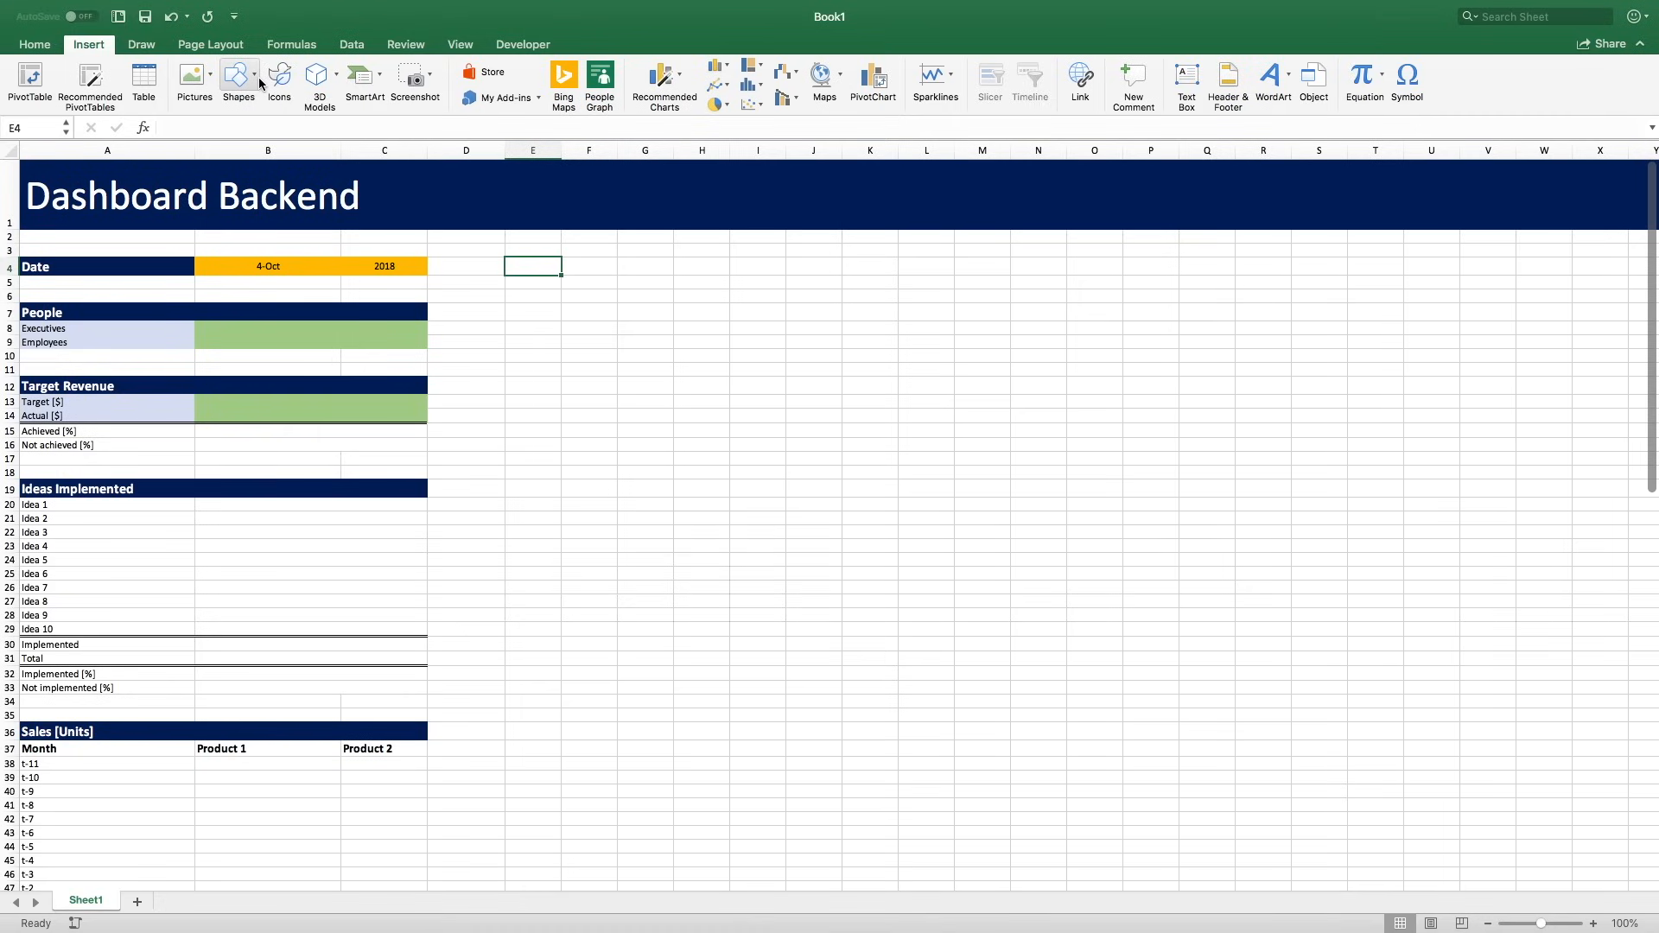
left_click(717, 67)
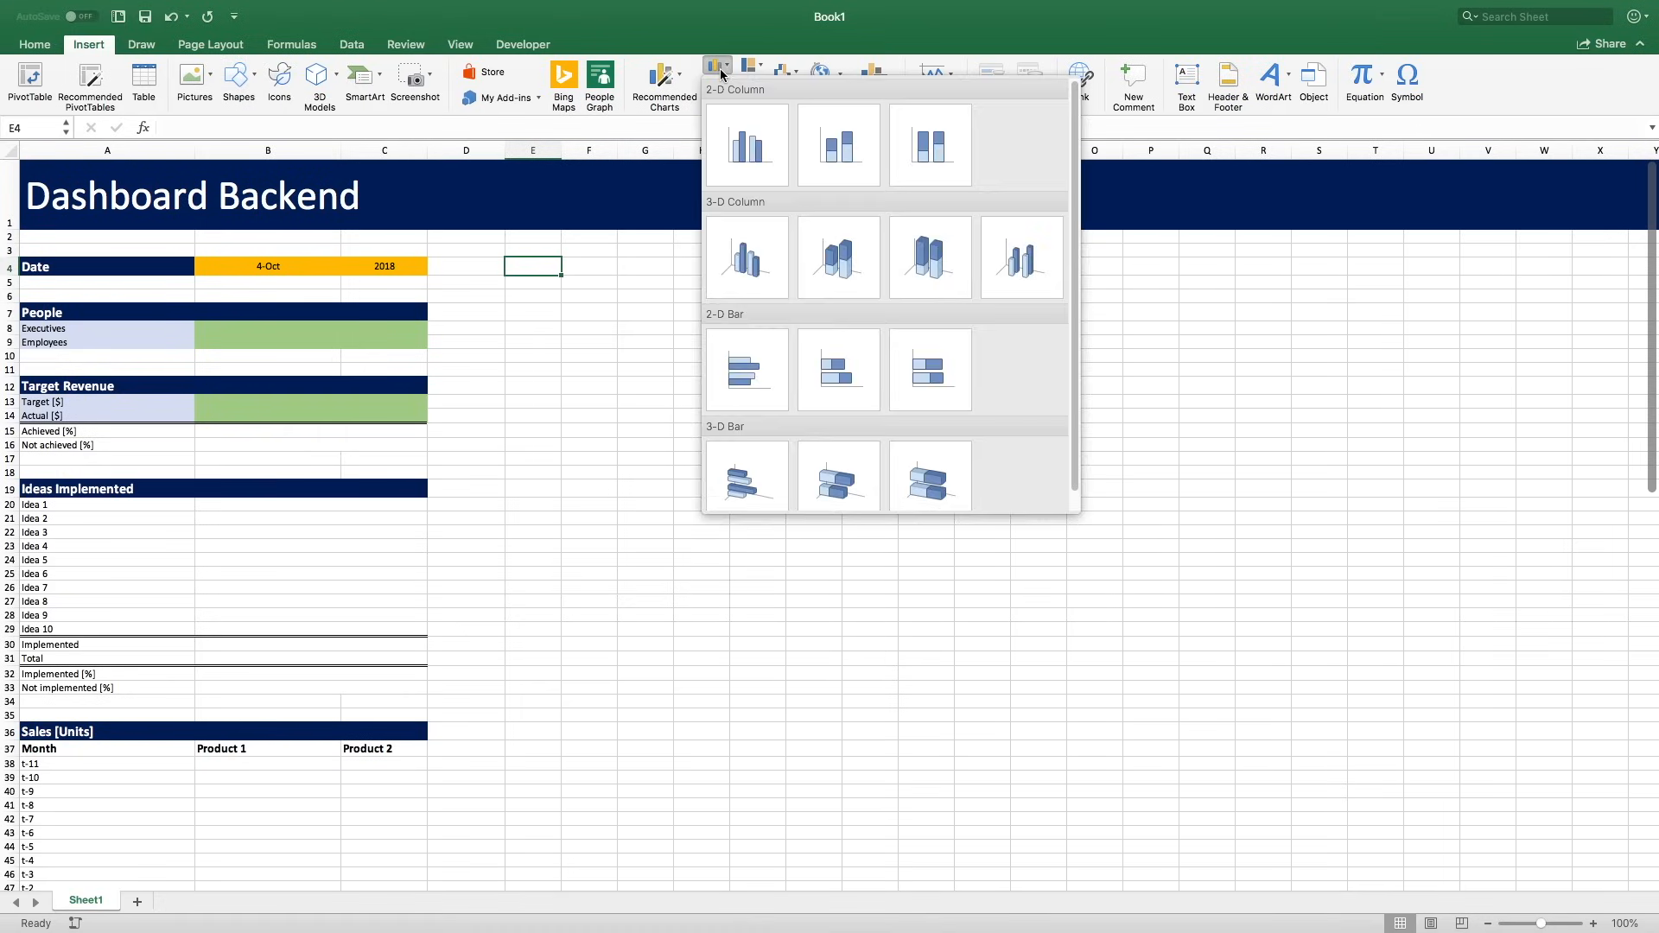
left_click(748, 157)
left_click_drag(816, 431, 706, 249)
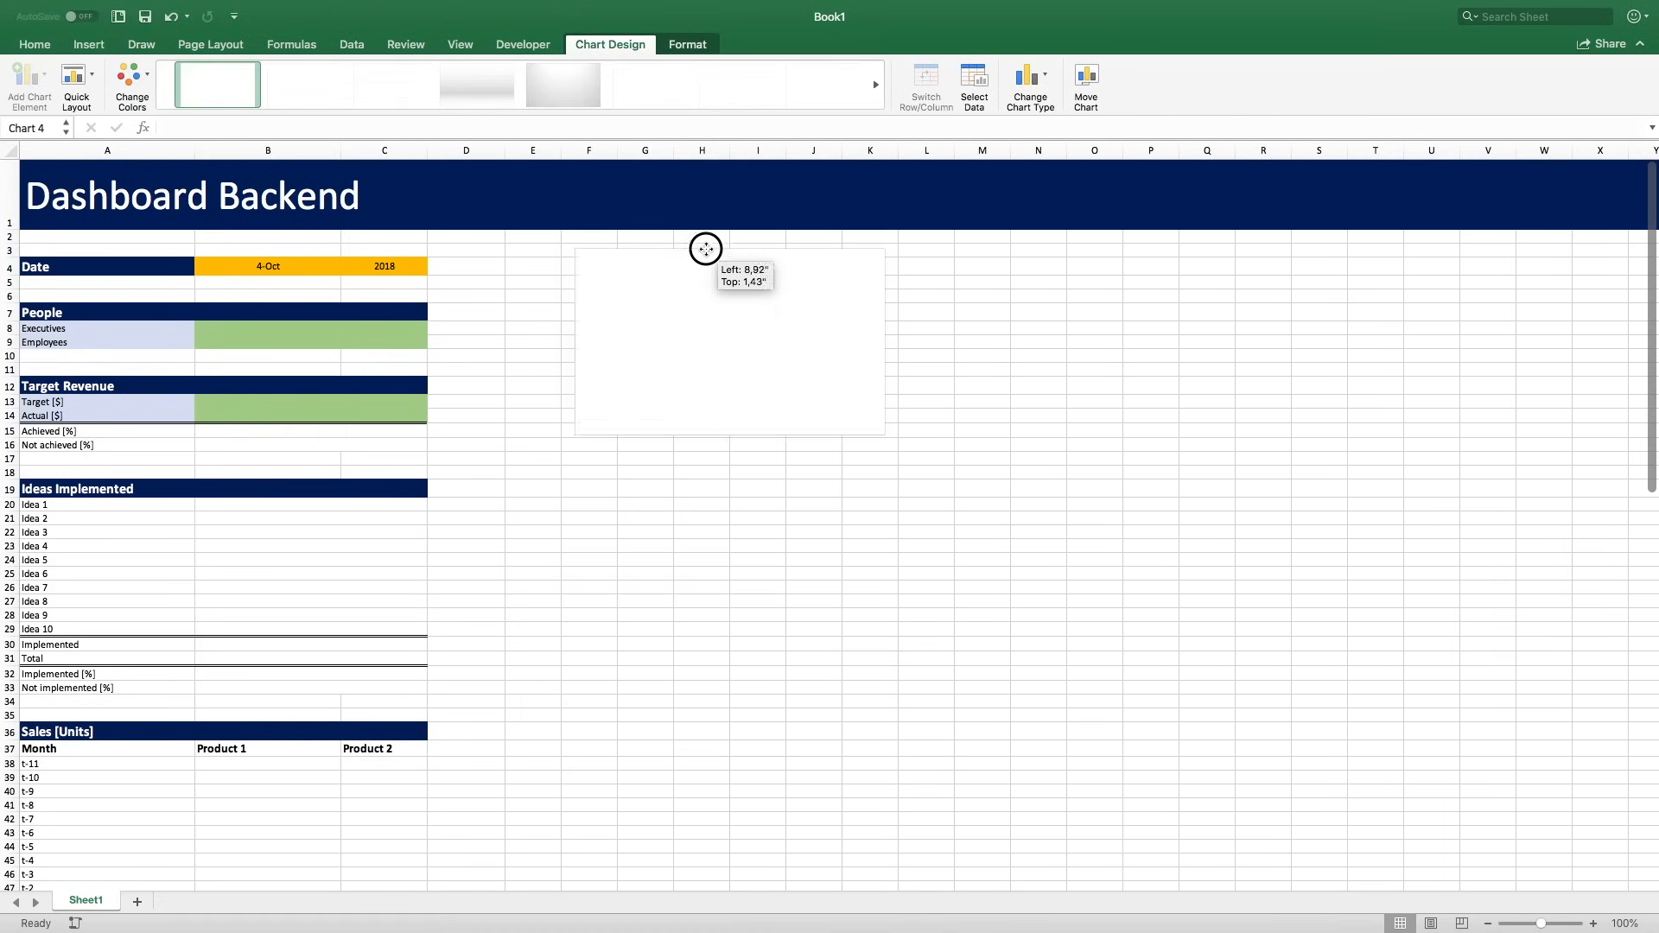
left_click_drag(729, 438, 732, 324)
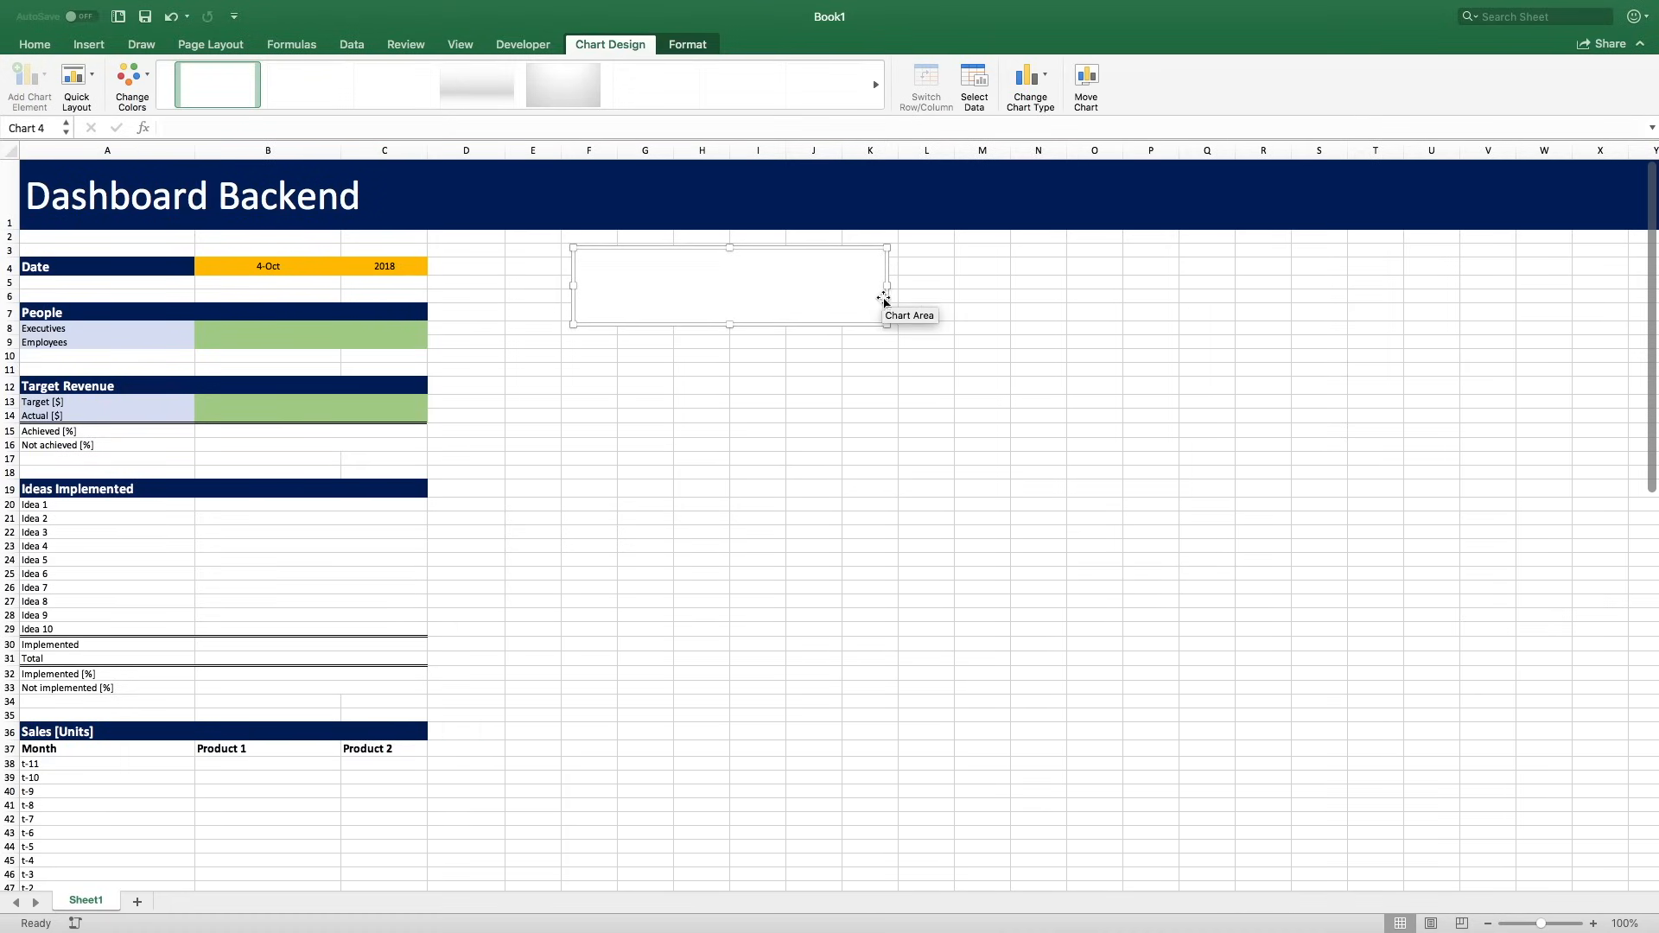
left_click_drag(885, 293, 892, 292)
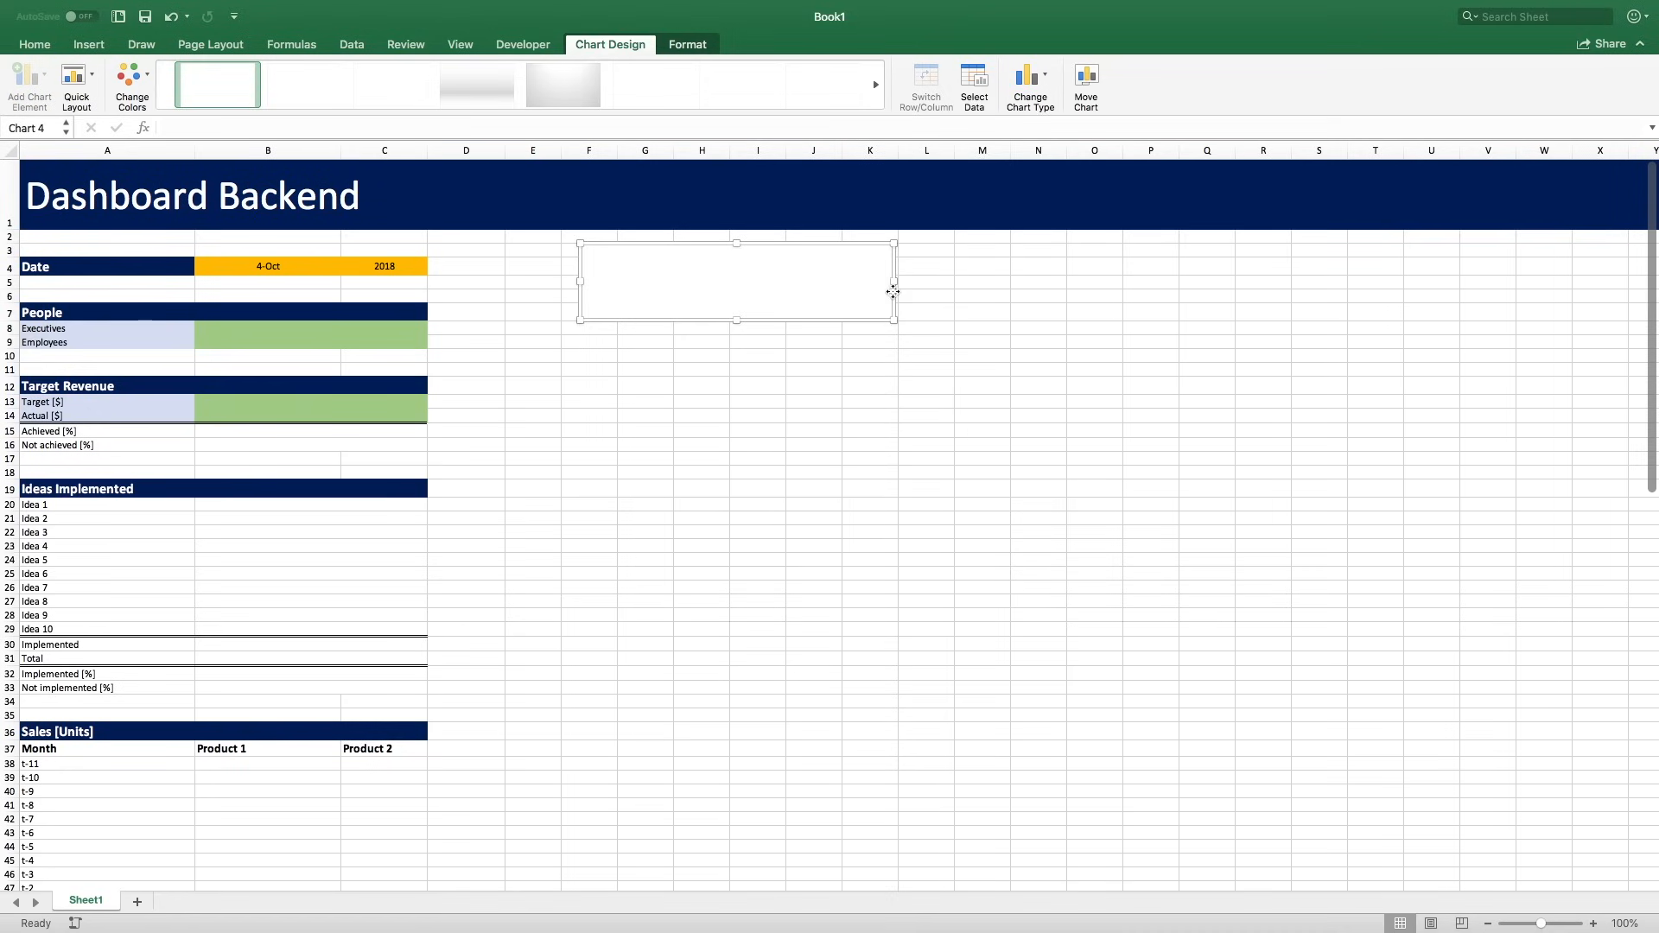
Set the chart data range to =Sheet1!$B$4 and add data labels to the column.
left_click(974, 80)
left_click(300, 265)
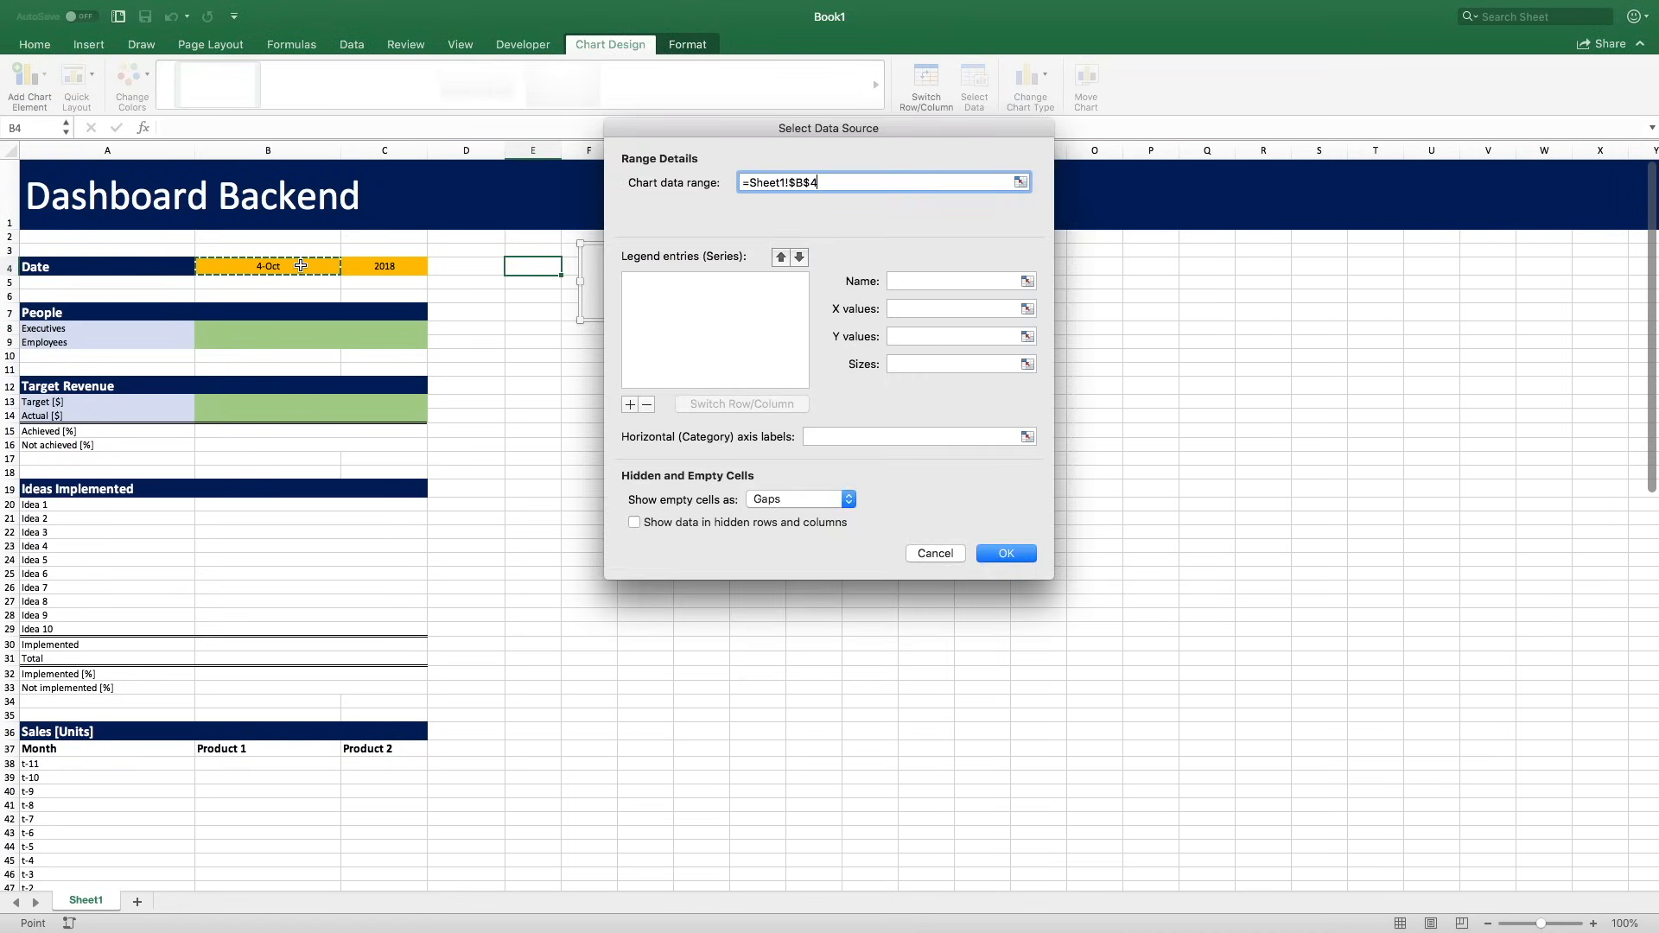
left_click(1006, 553)
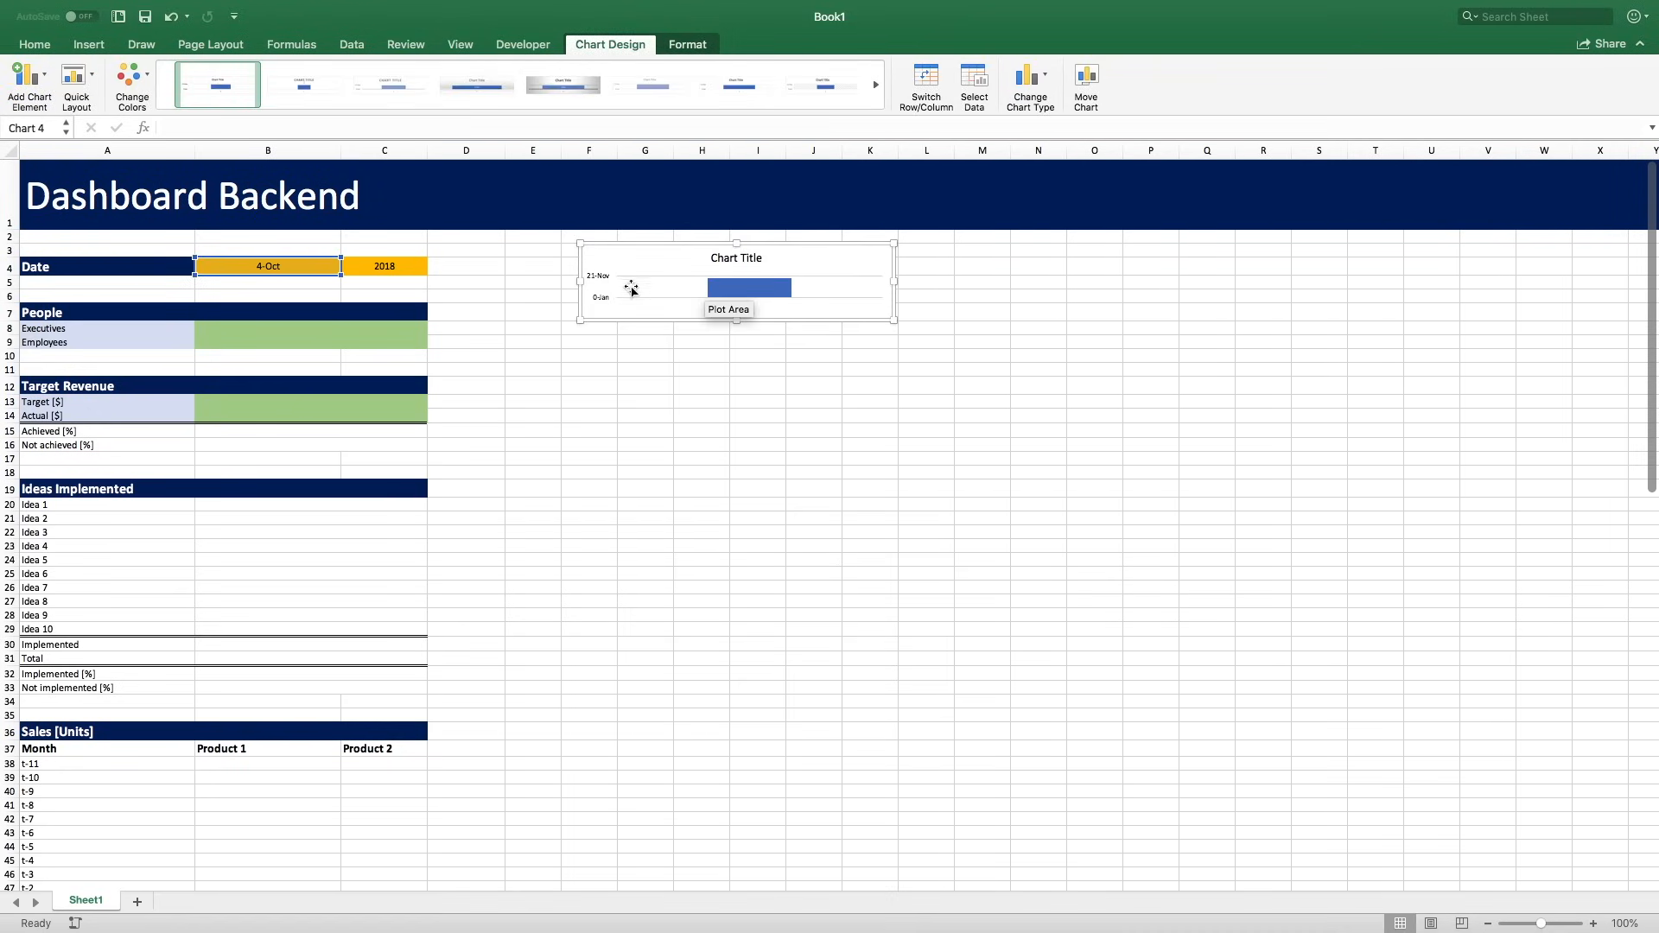
left_click(748, 289)
right_click(745, 287)
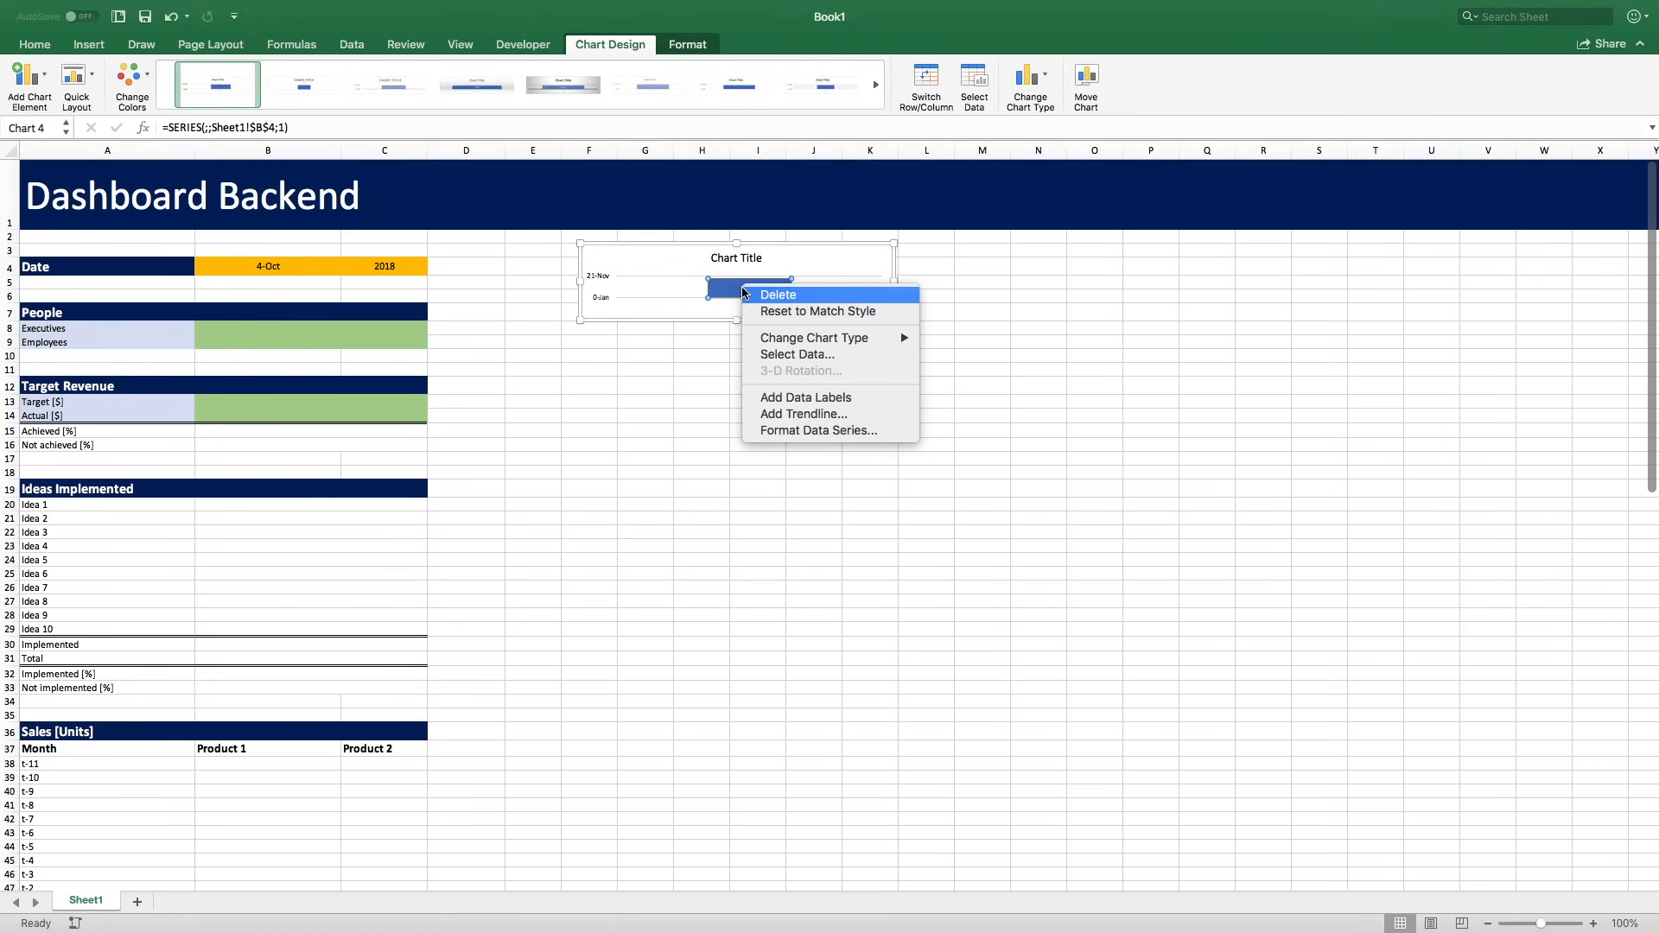
left_click(809, 398)
Delete the chart's title, both axes and gridlines, keeping only the column and its data label.
left_click(749, 311)
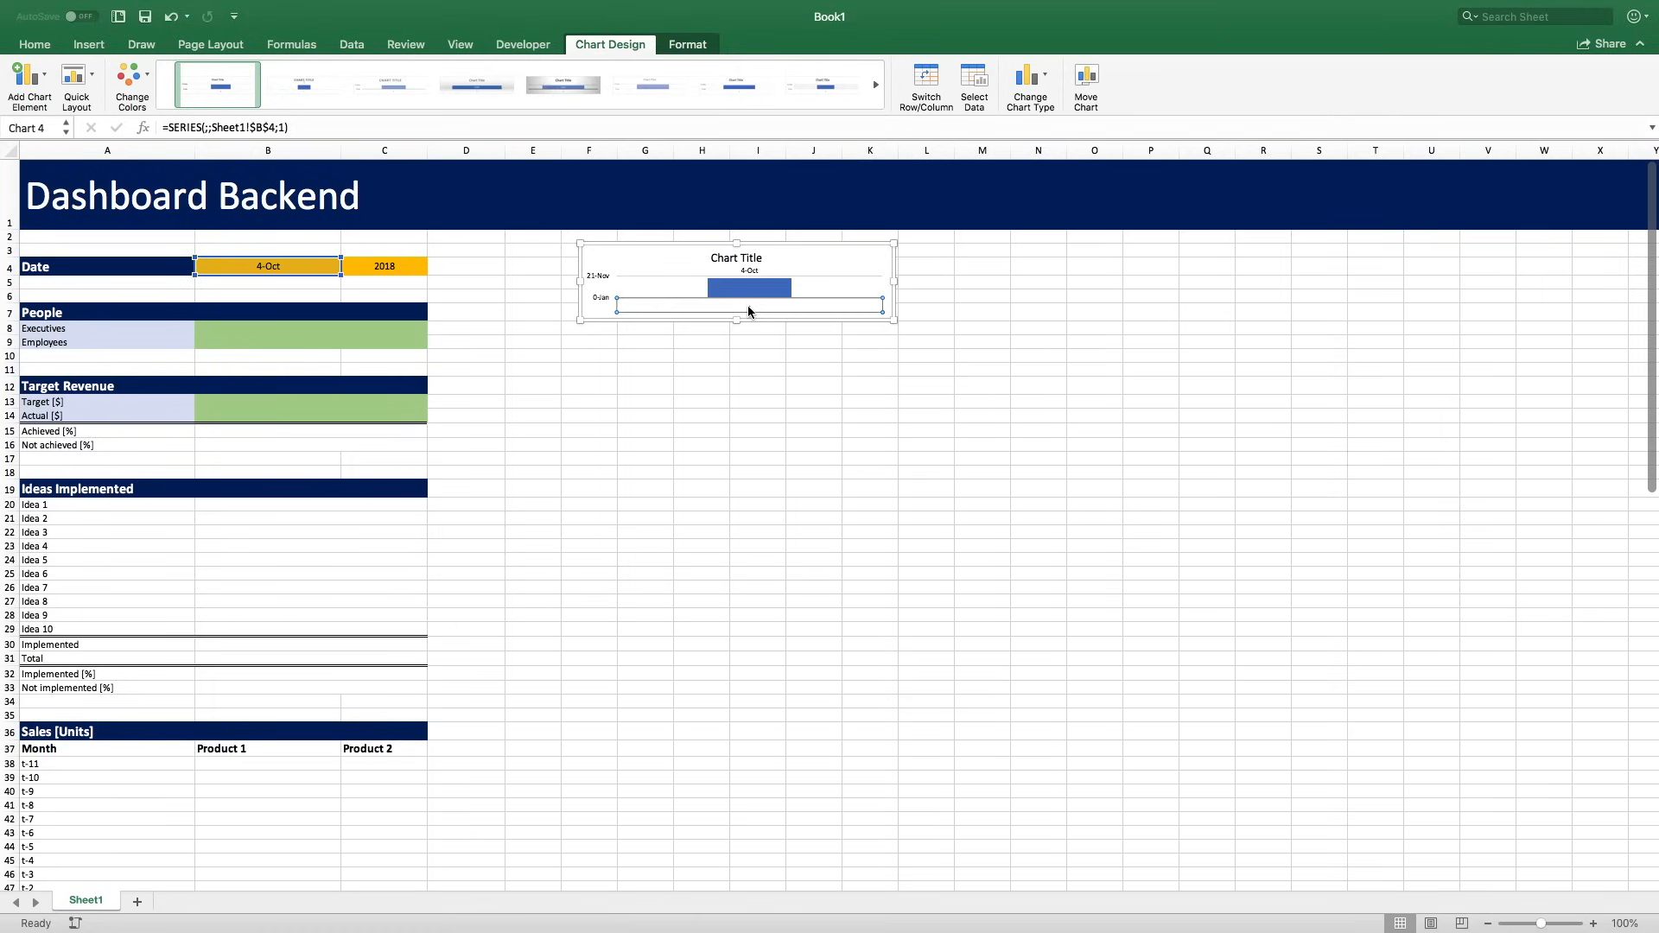
key("Delete")
left_click(717, 259)
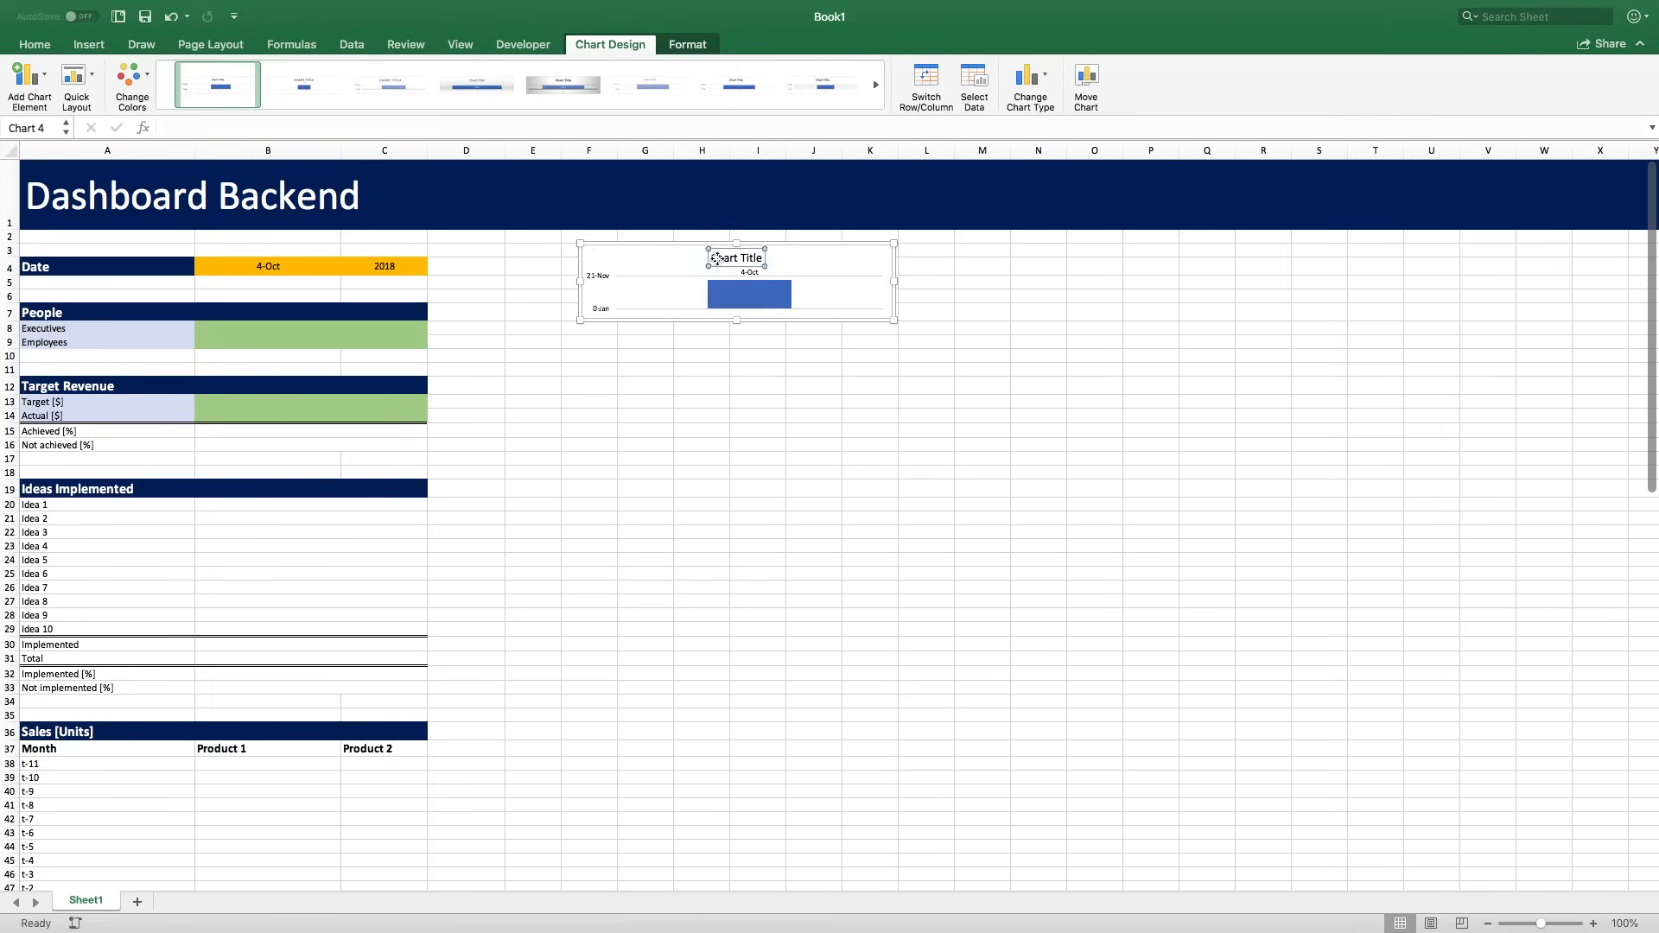
key("Delete")
left_click(596, 277)
key("Delete")
key("Delete")
Make the chart's column invisible by setting its fill to No fill.
left_click(757, 288)
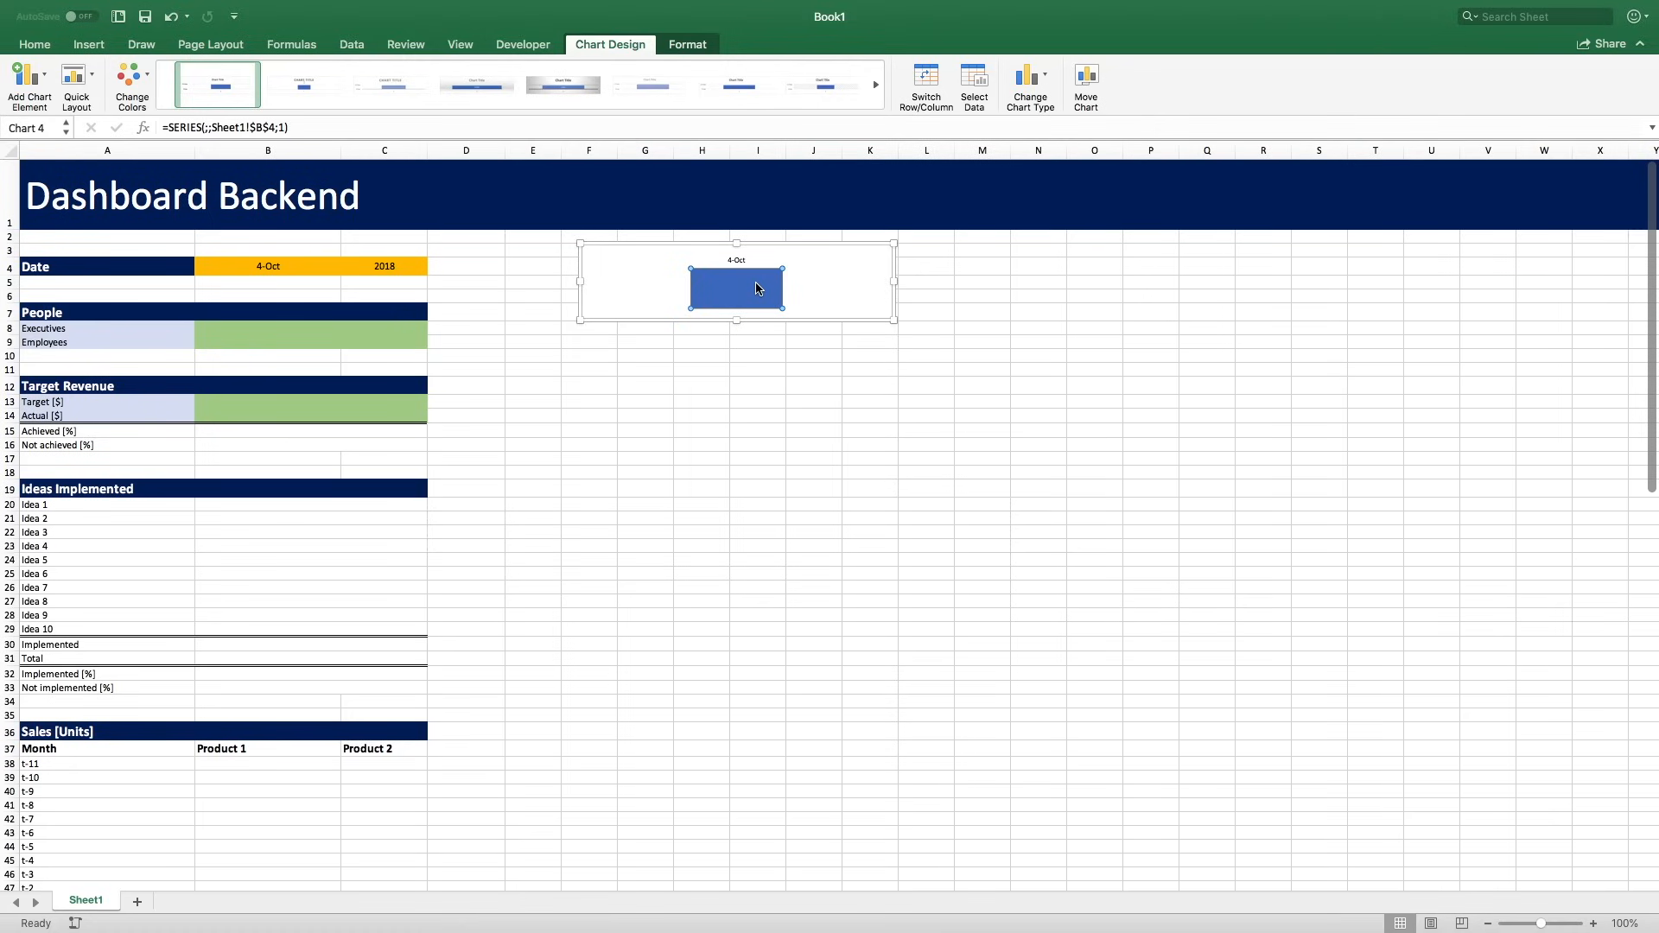
double_click(757, 289)
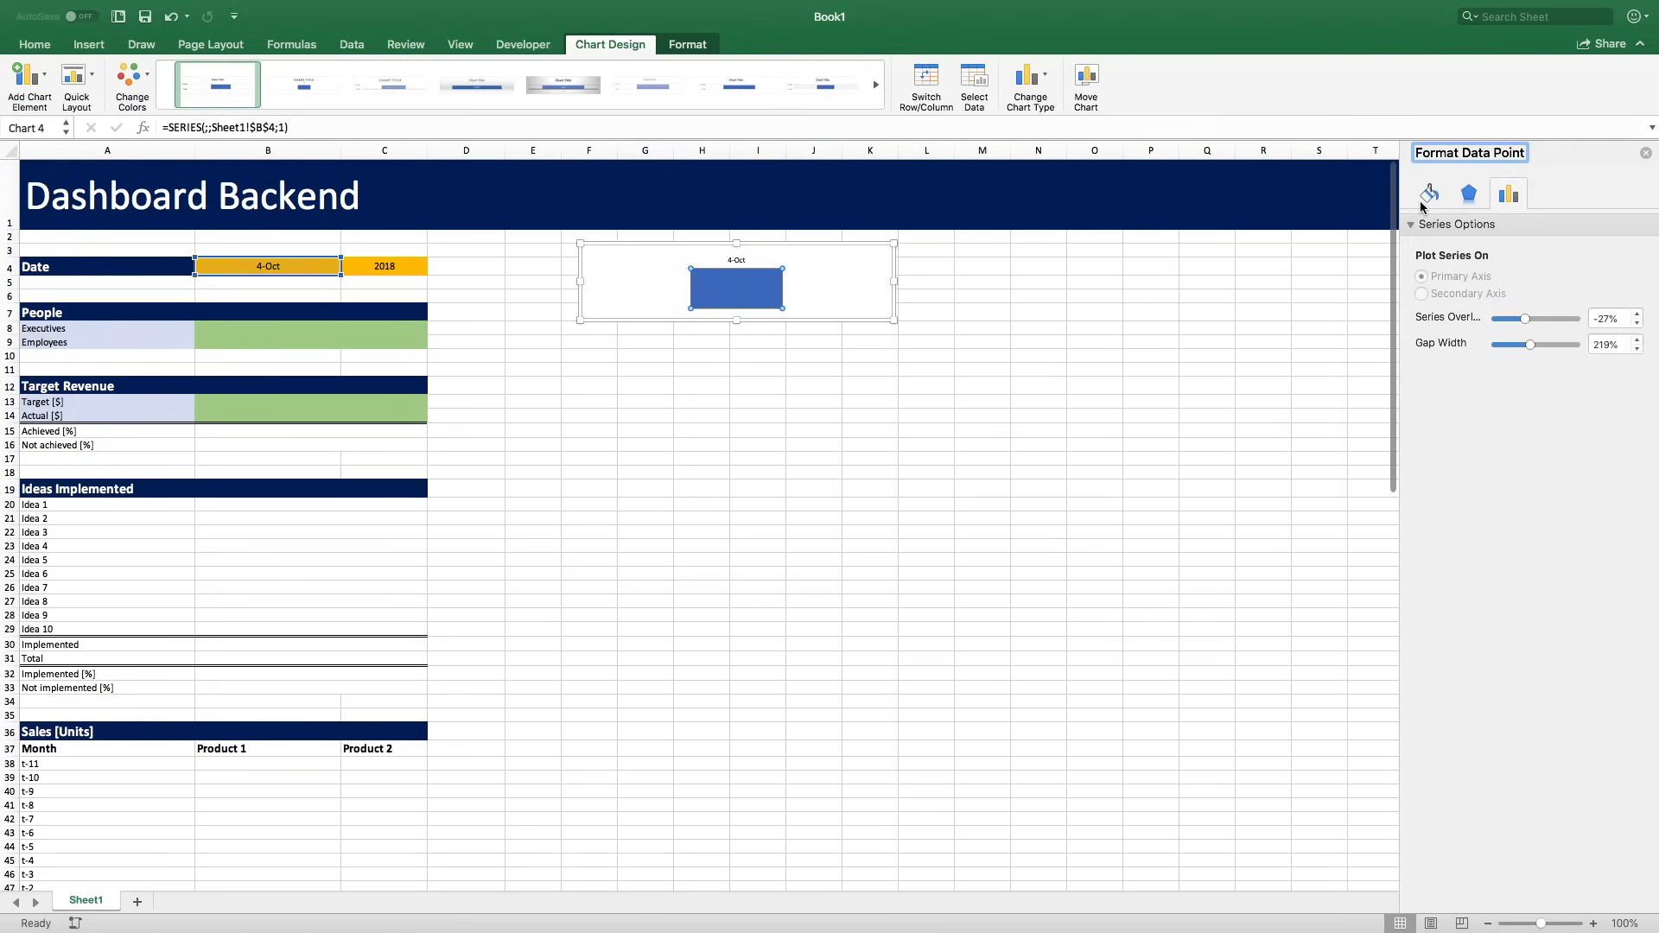
left_click(1429, 194)
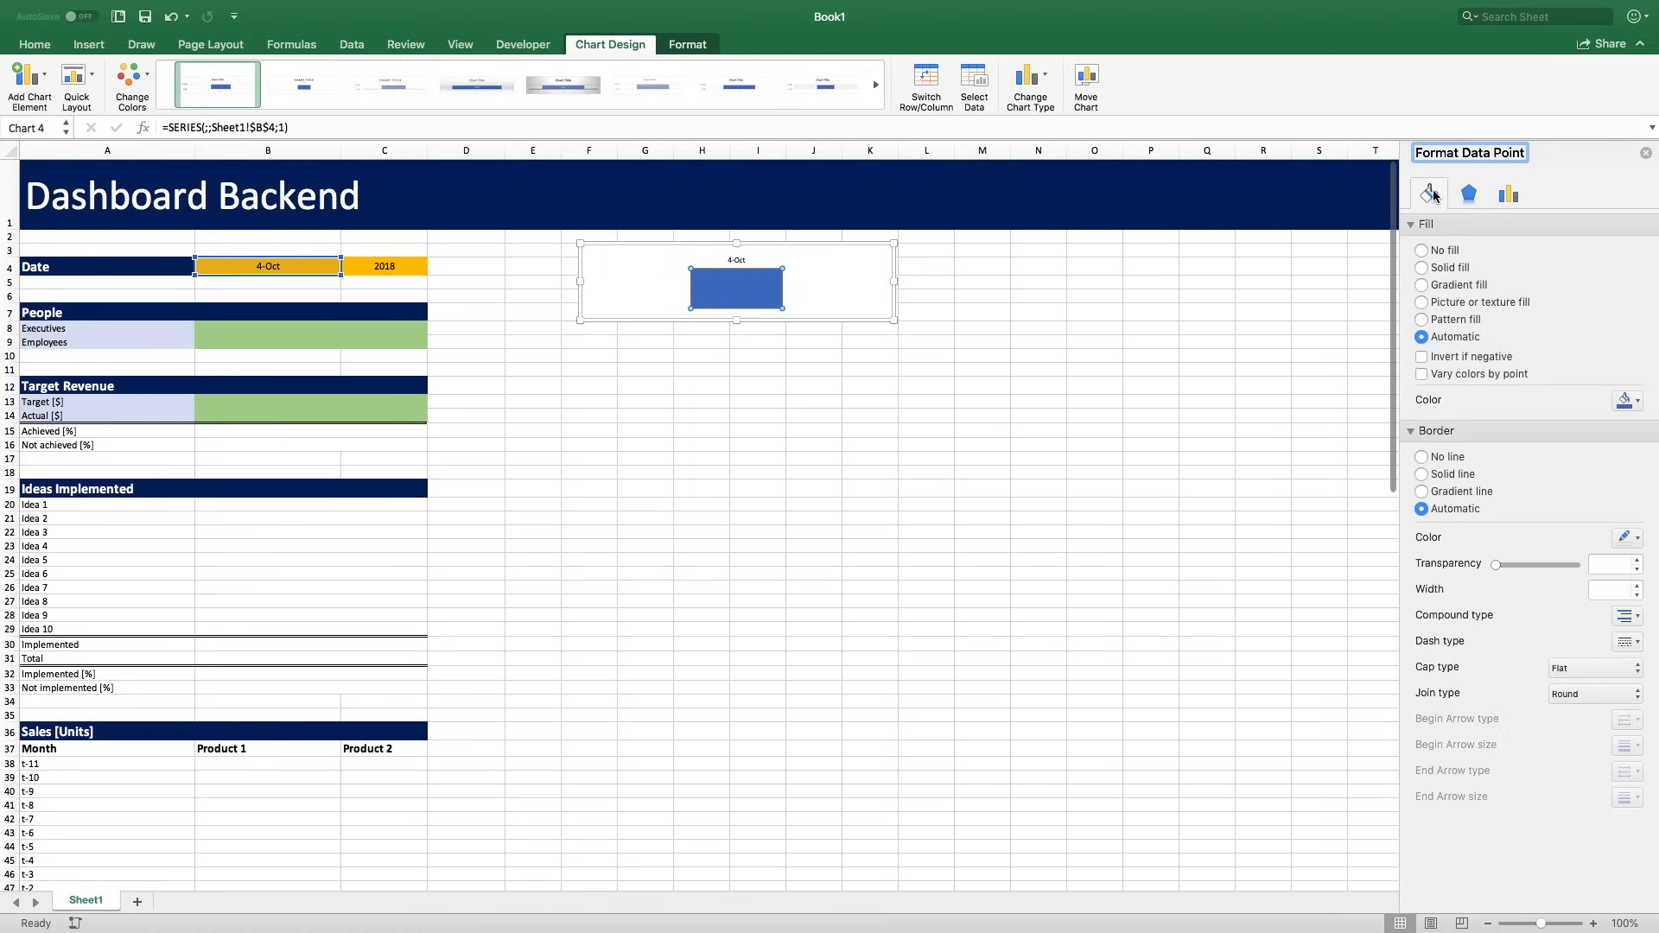
left_click(1422, 251)
Set the font size of the chart's date label to 54.
left_click(737, 260)
left_click(39, 44)
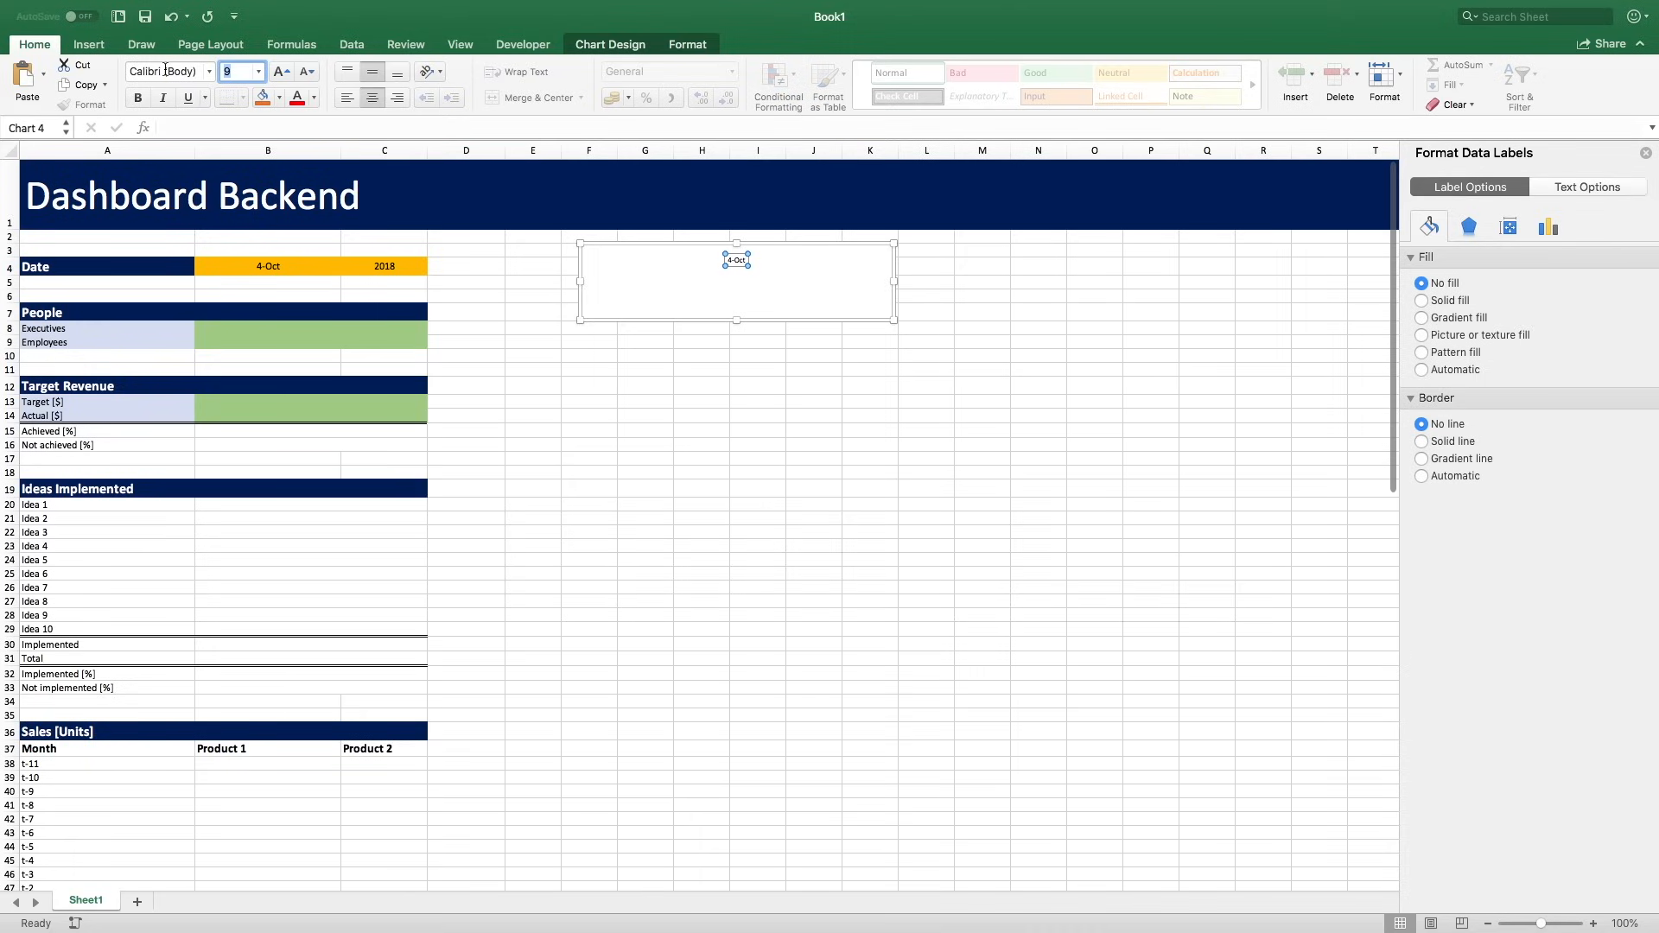
type("54")
key("Return")
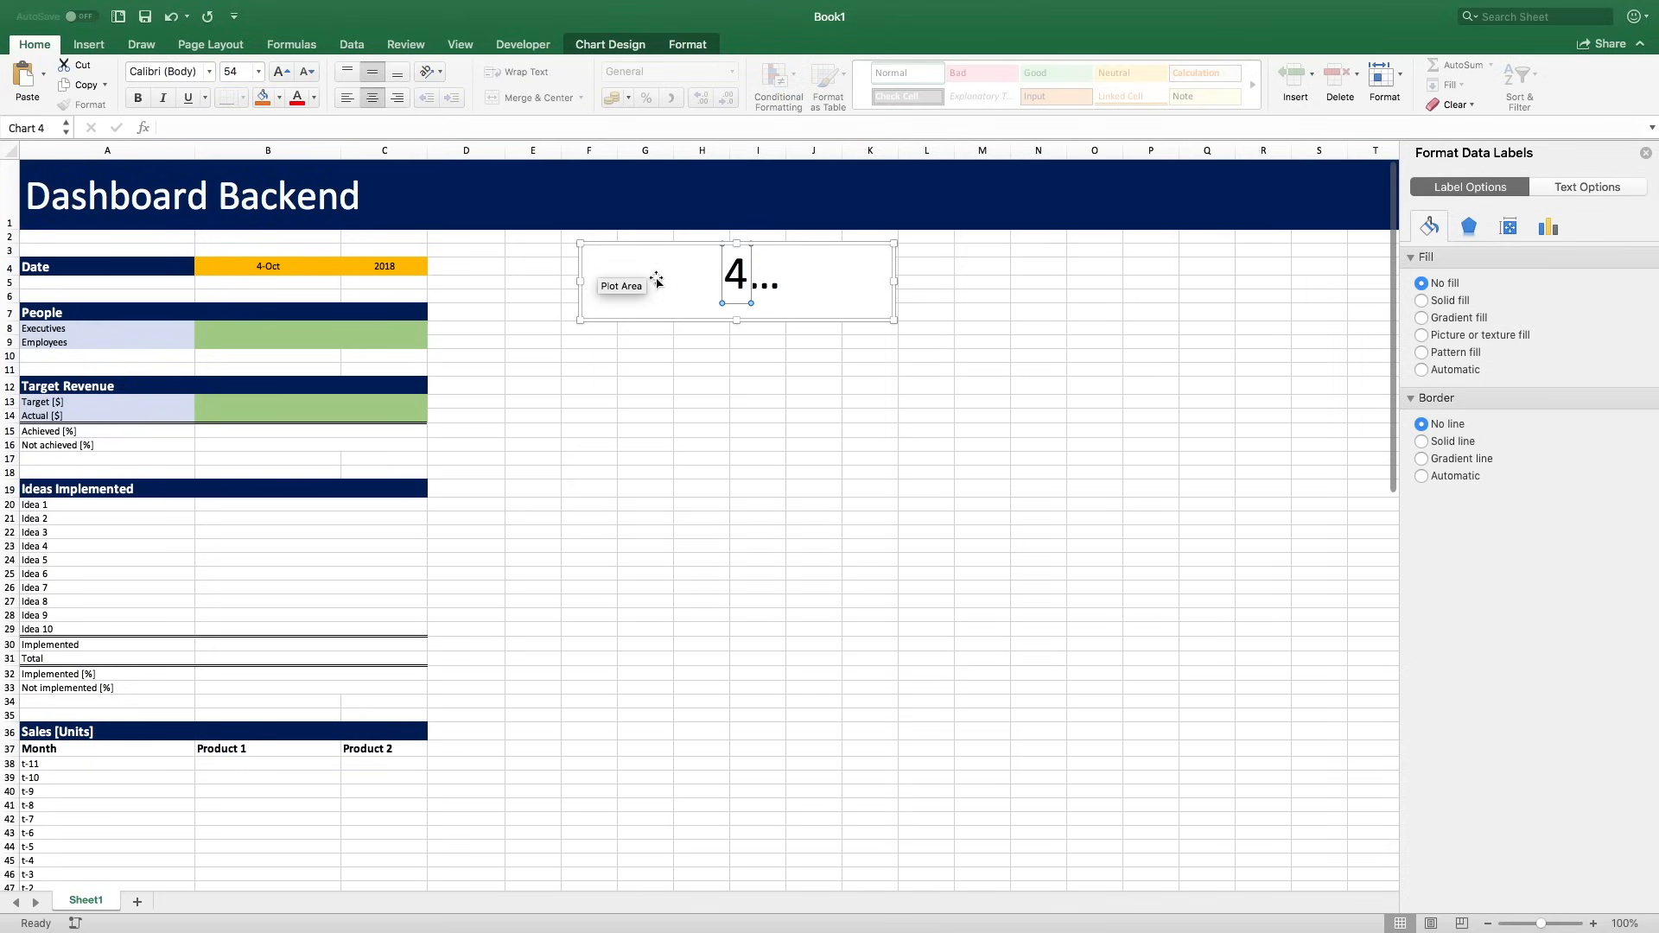
Move the date label to the chart's upper-left corner and enlarge its box to fill the whole chart area.
left_click(751, 264)
left_click_drag(750, 264, 607, 252)
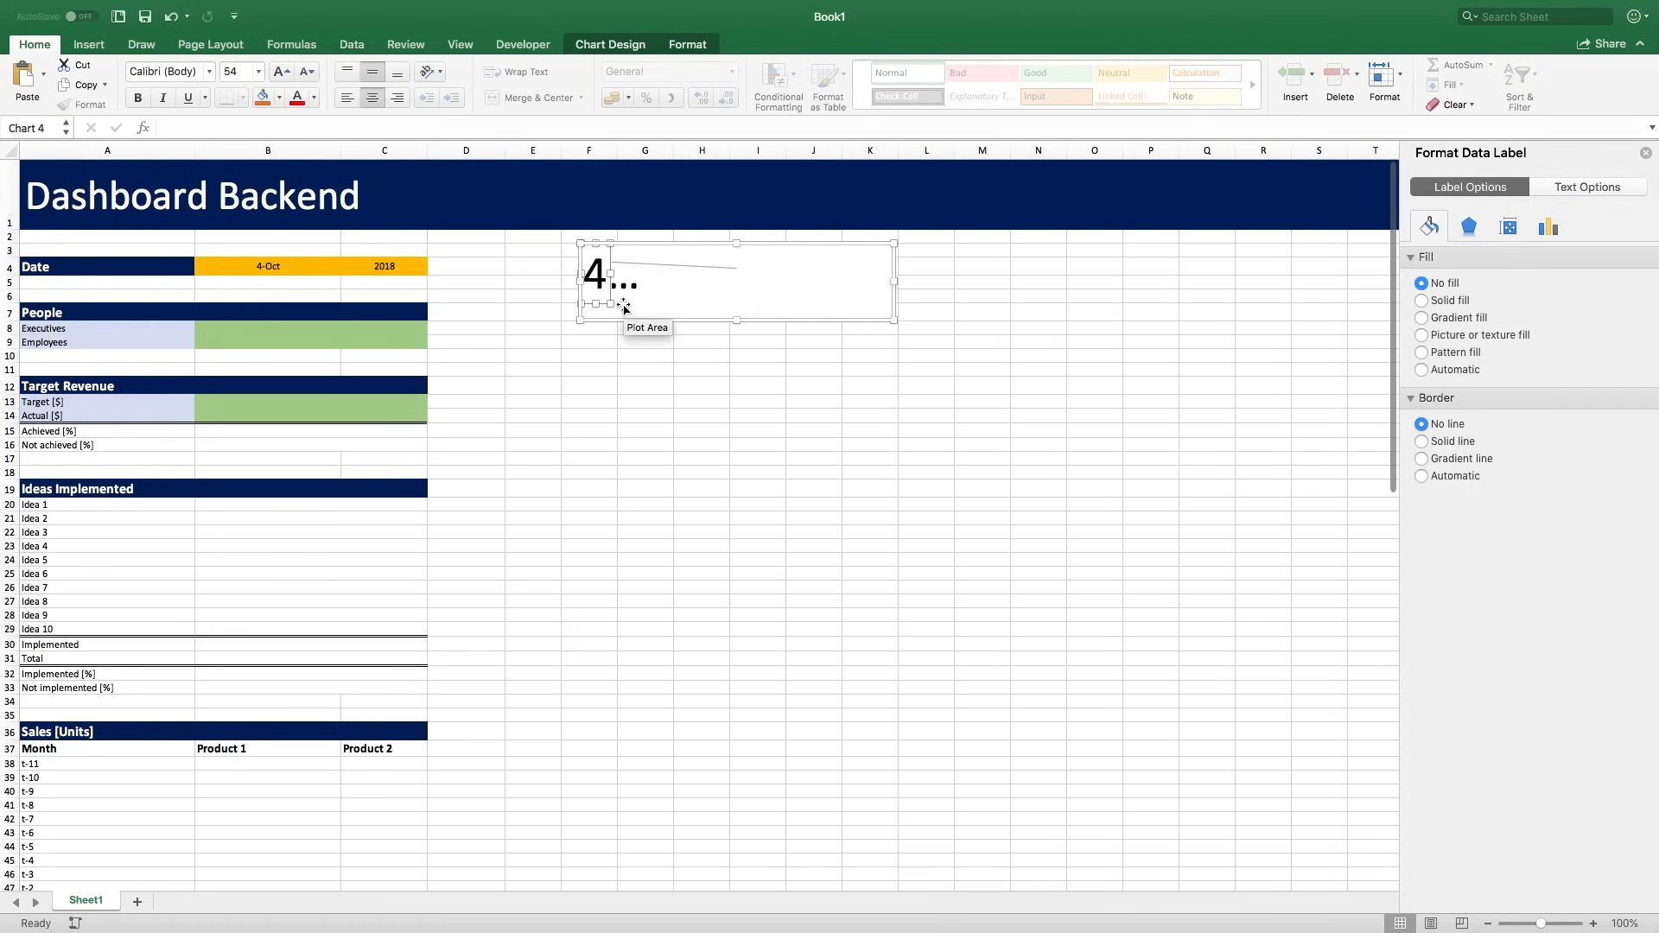
left_click_drag(893, 320, 897, 323)
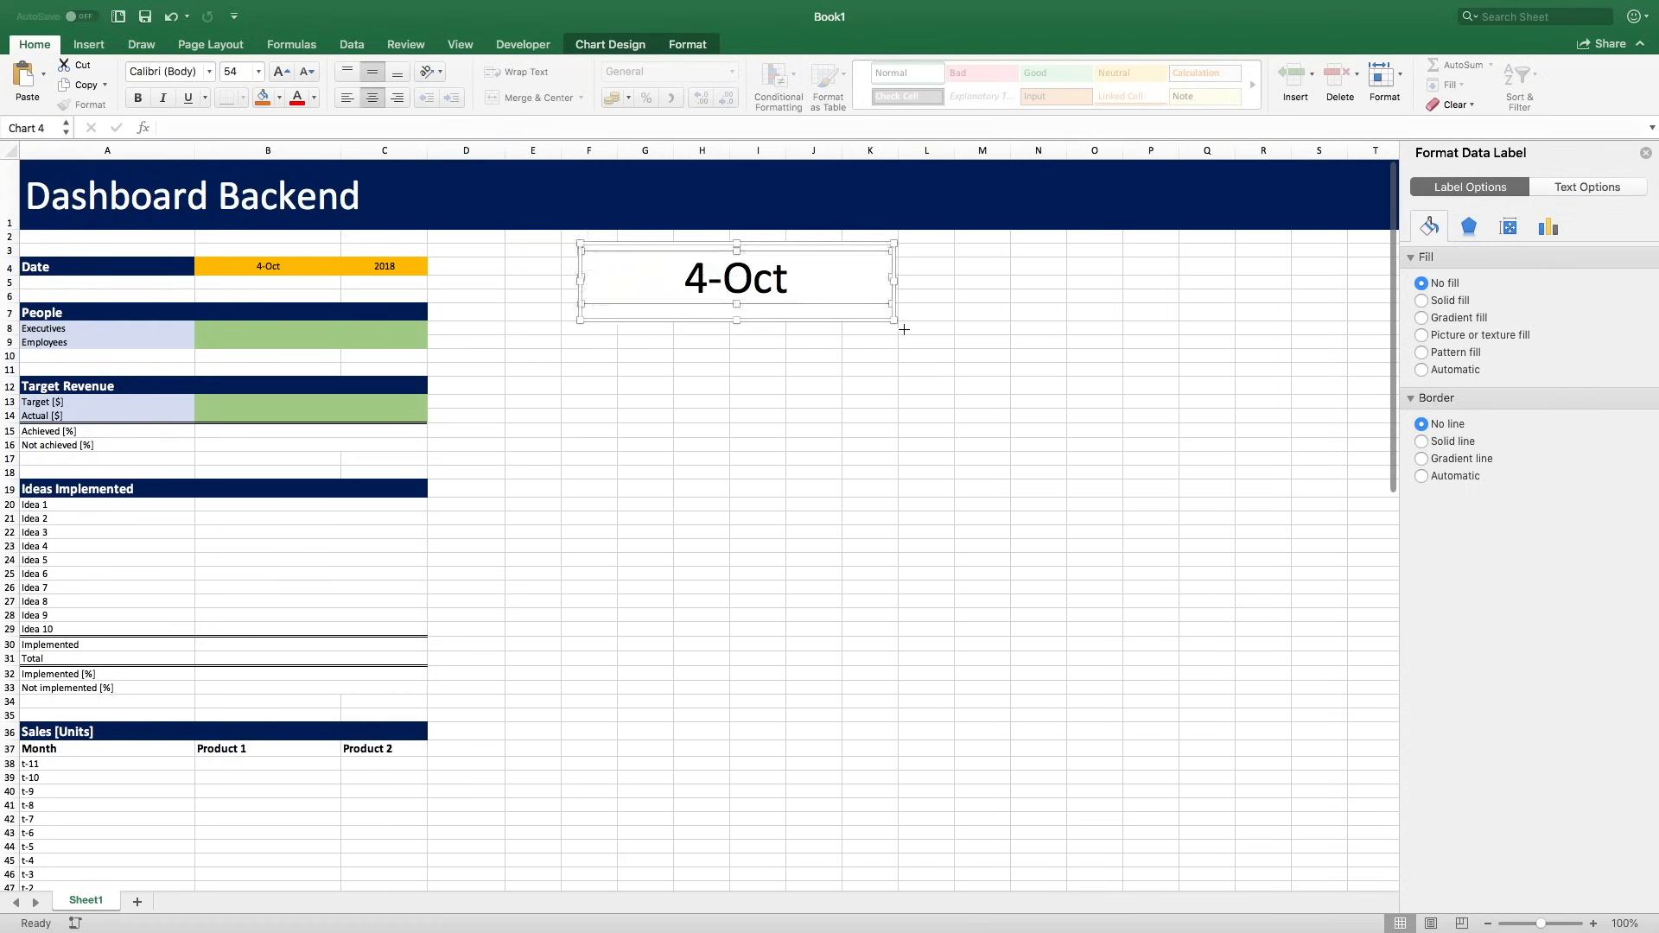
left_click_drag(757, 249, 758, 231)
left_click_drag(736, 297, 735, 321)
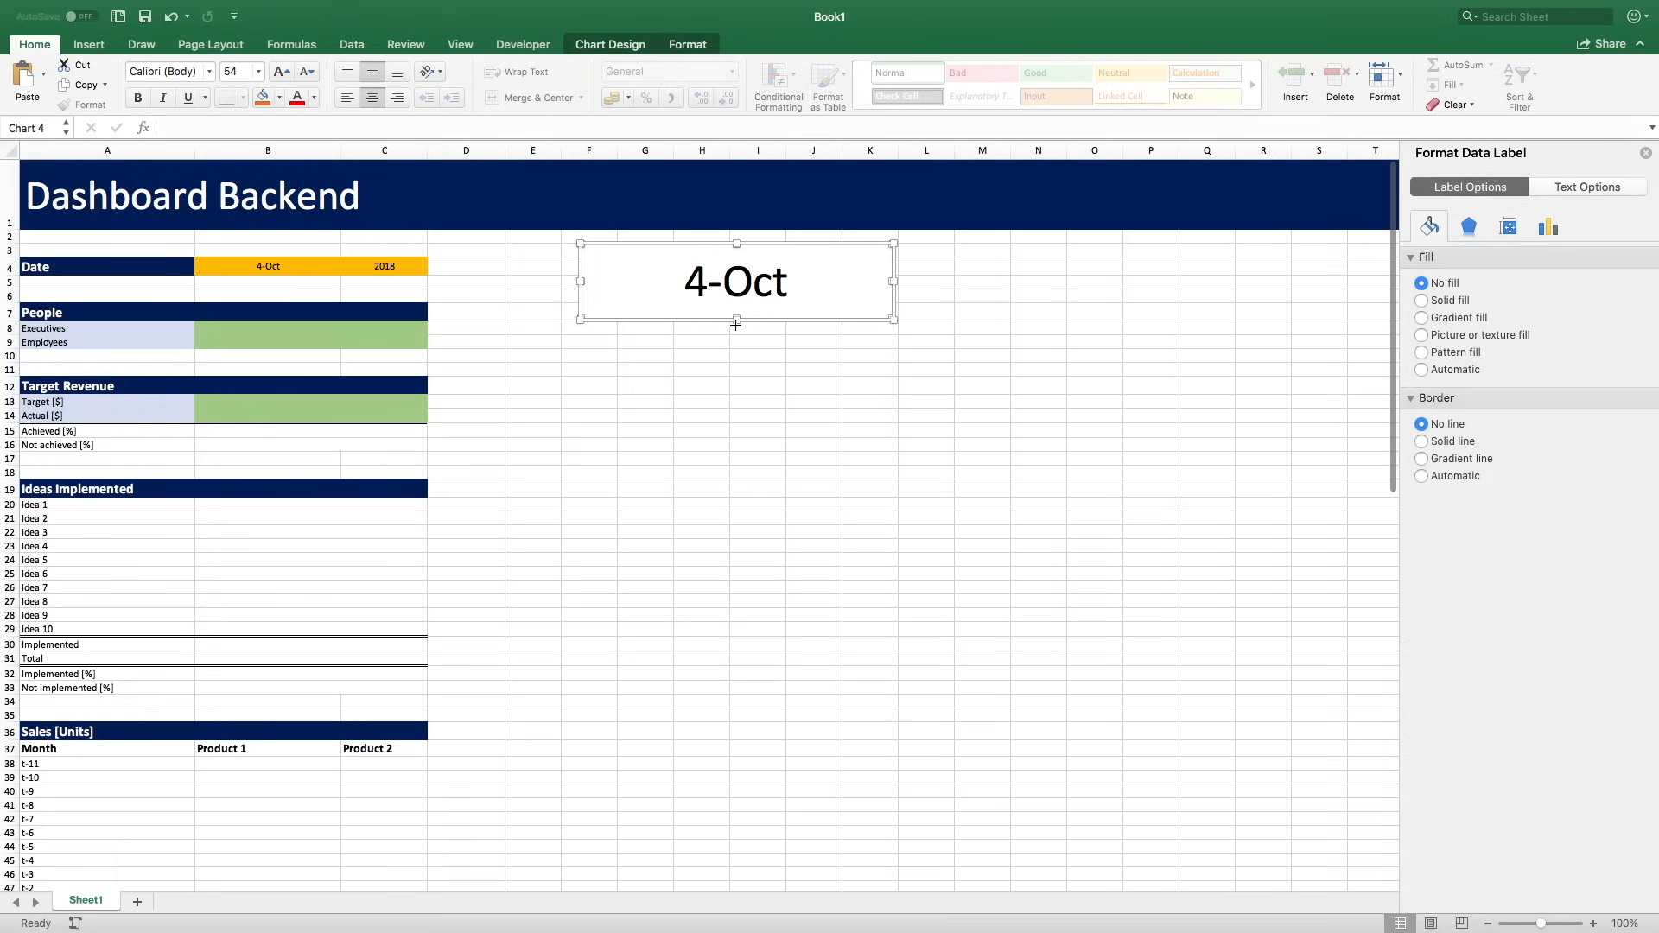
Set the chart area of the date chart to No fill and its border to No line.
left_click(885, 321)
left_click(1445, 284)
left_click(1457, 424)
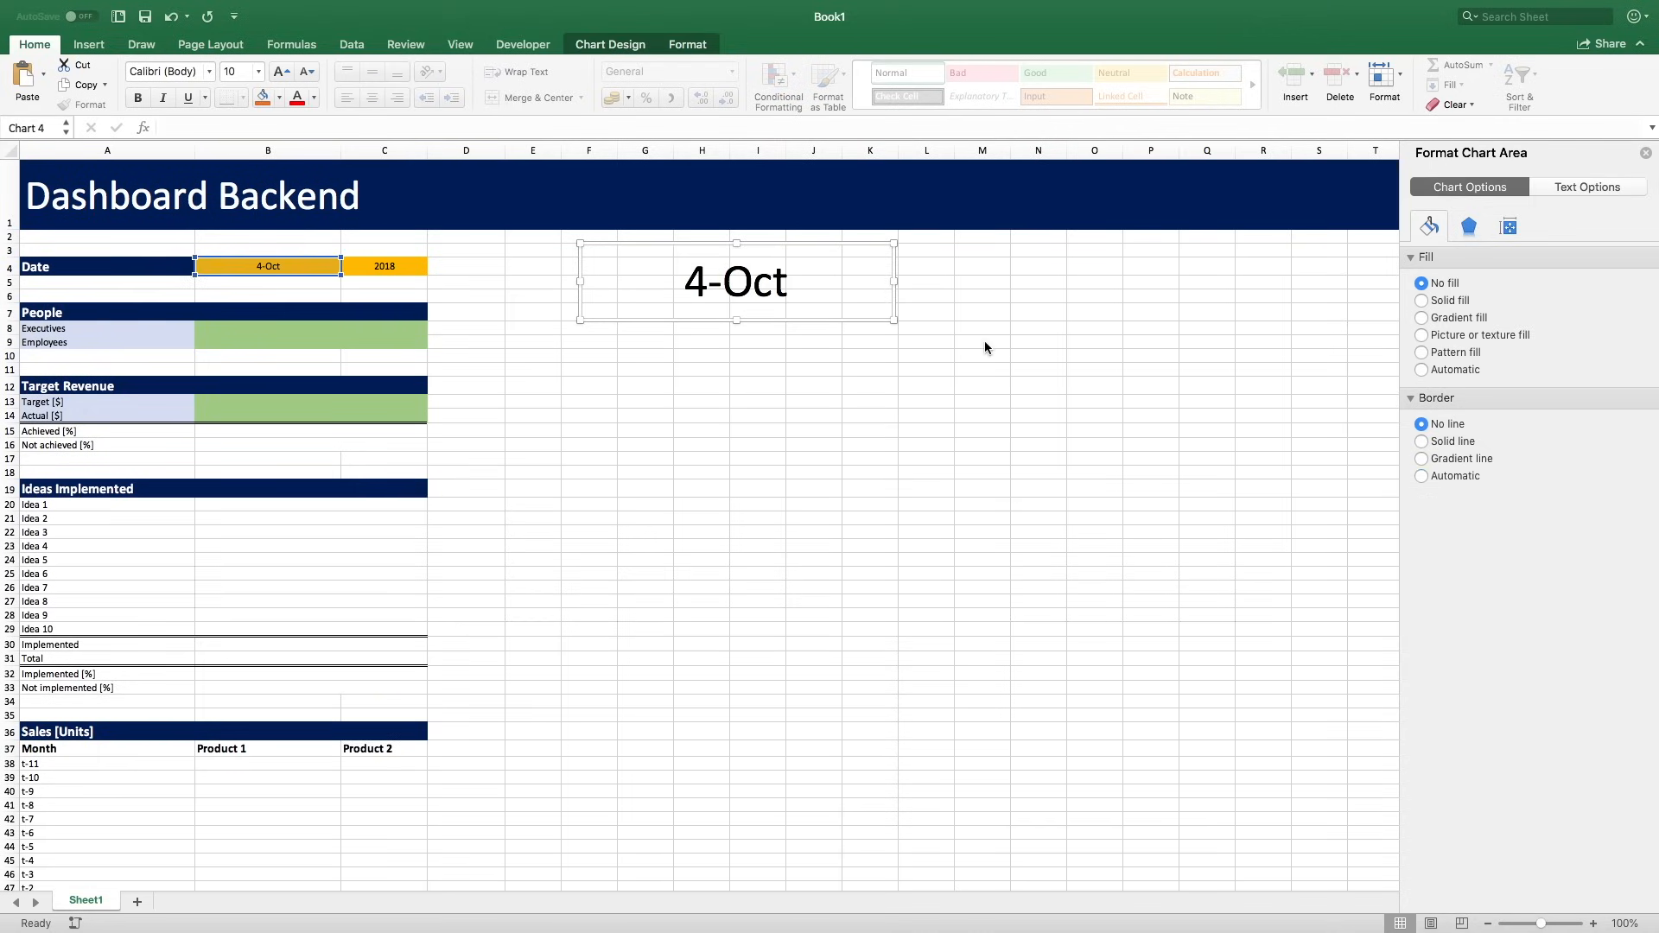
left_click(945, 284)
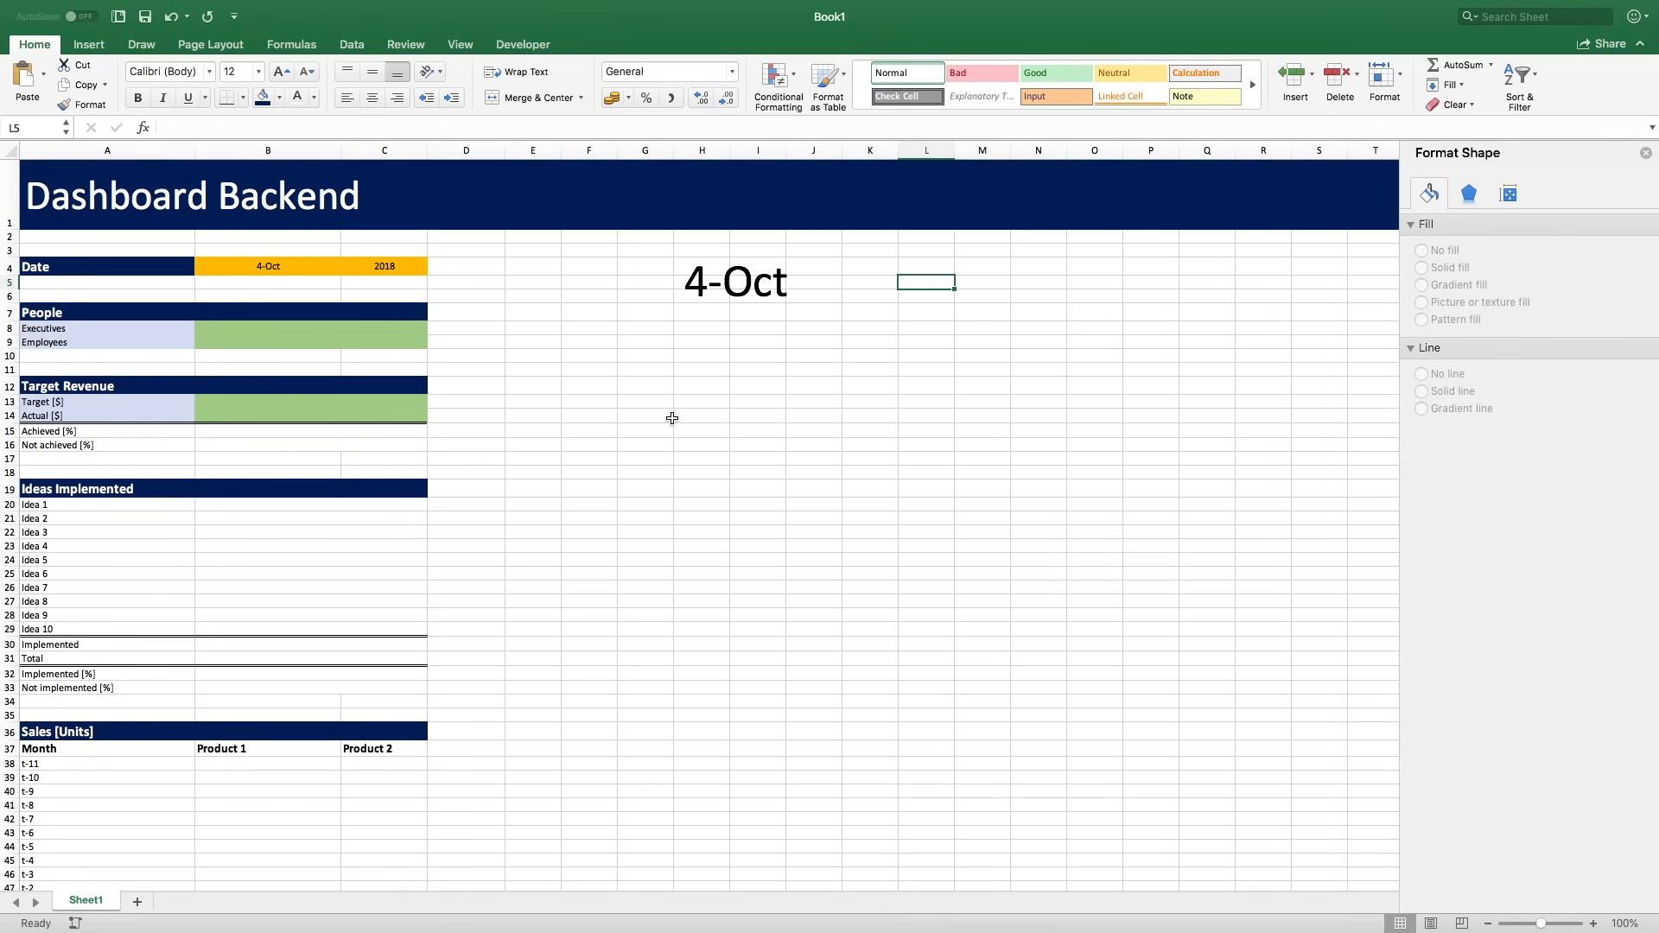
Copy the whole date chart and paste the duplicate at cell L3.
left_click(791, 259)
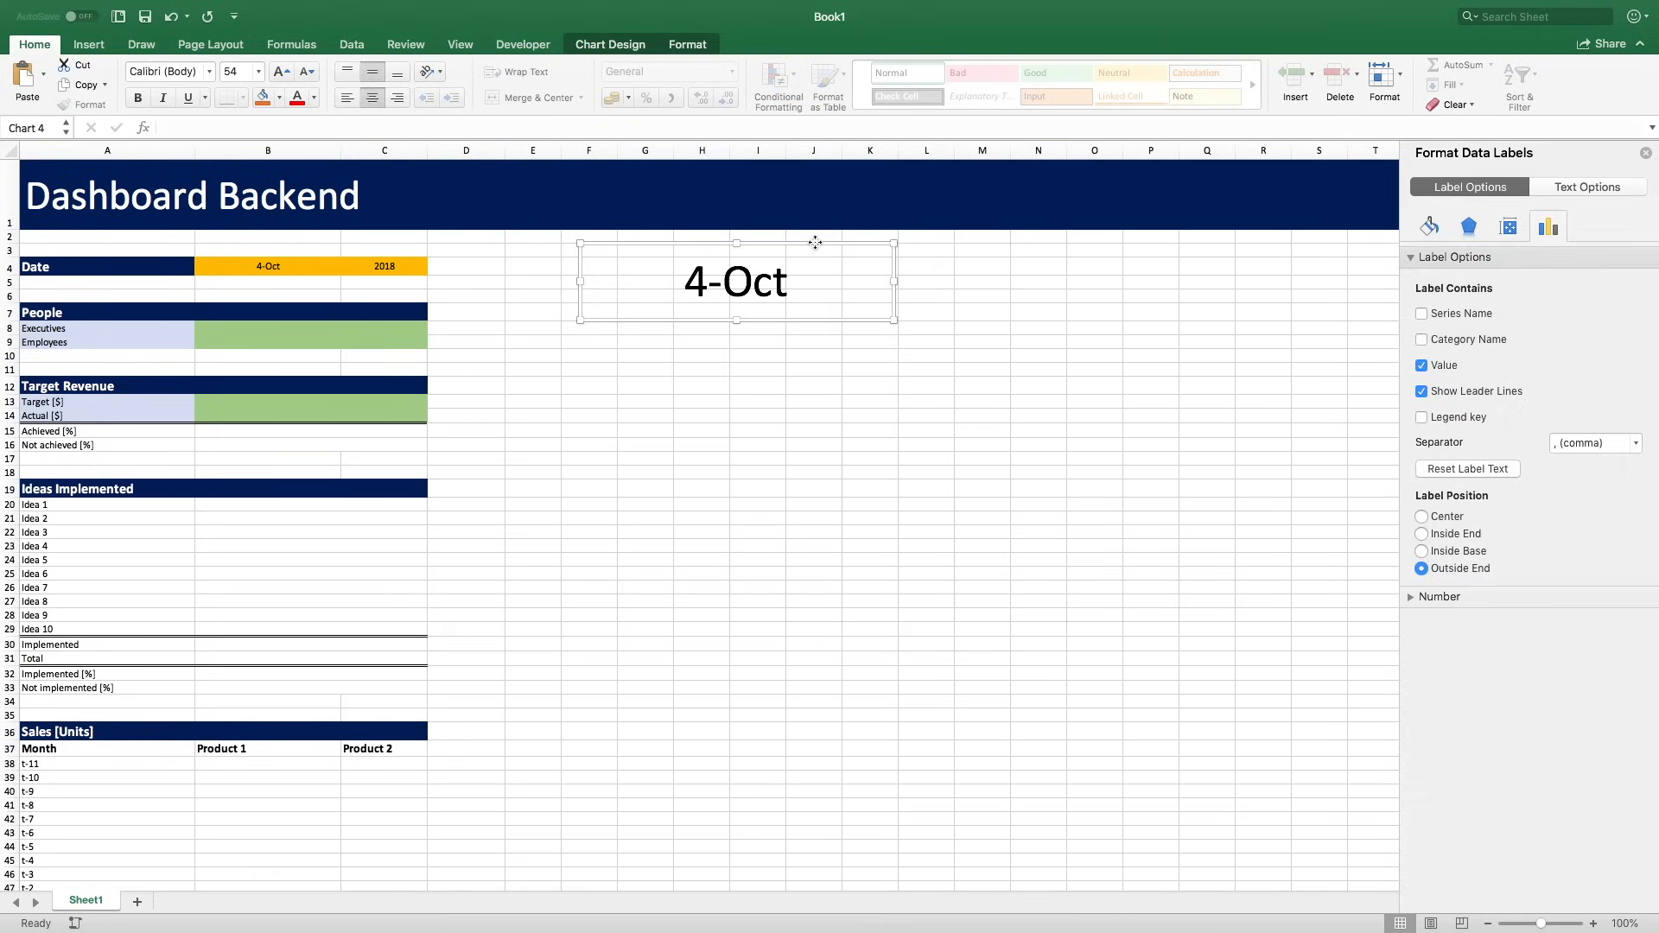
left_click(815, 243)
left_click(948, 248)
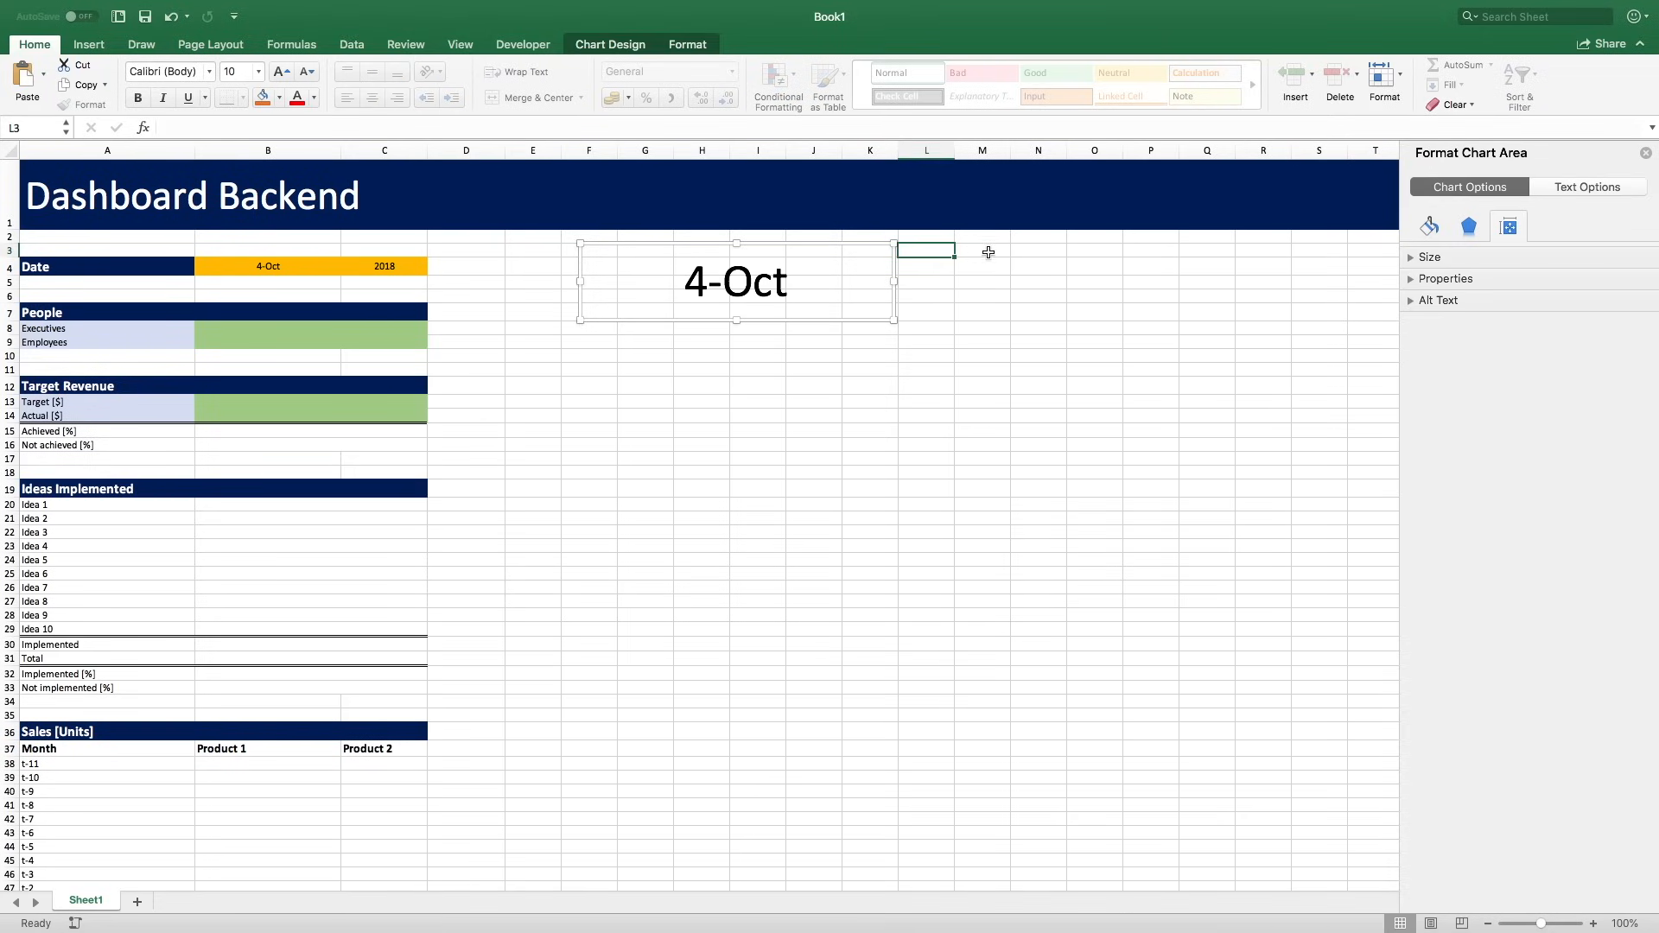
key("ctrl+v")
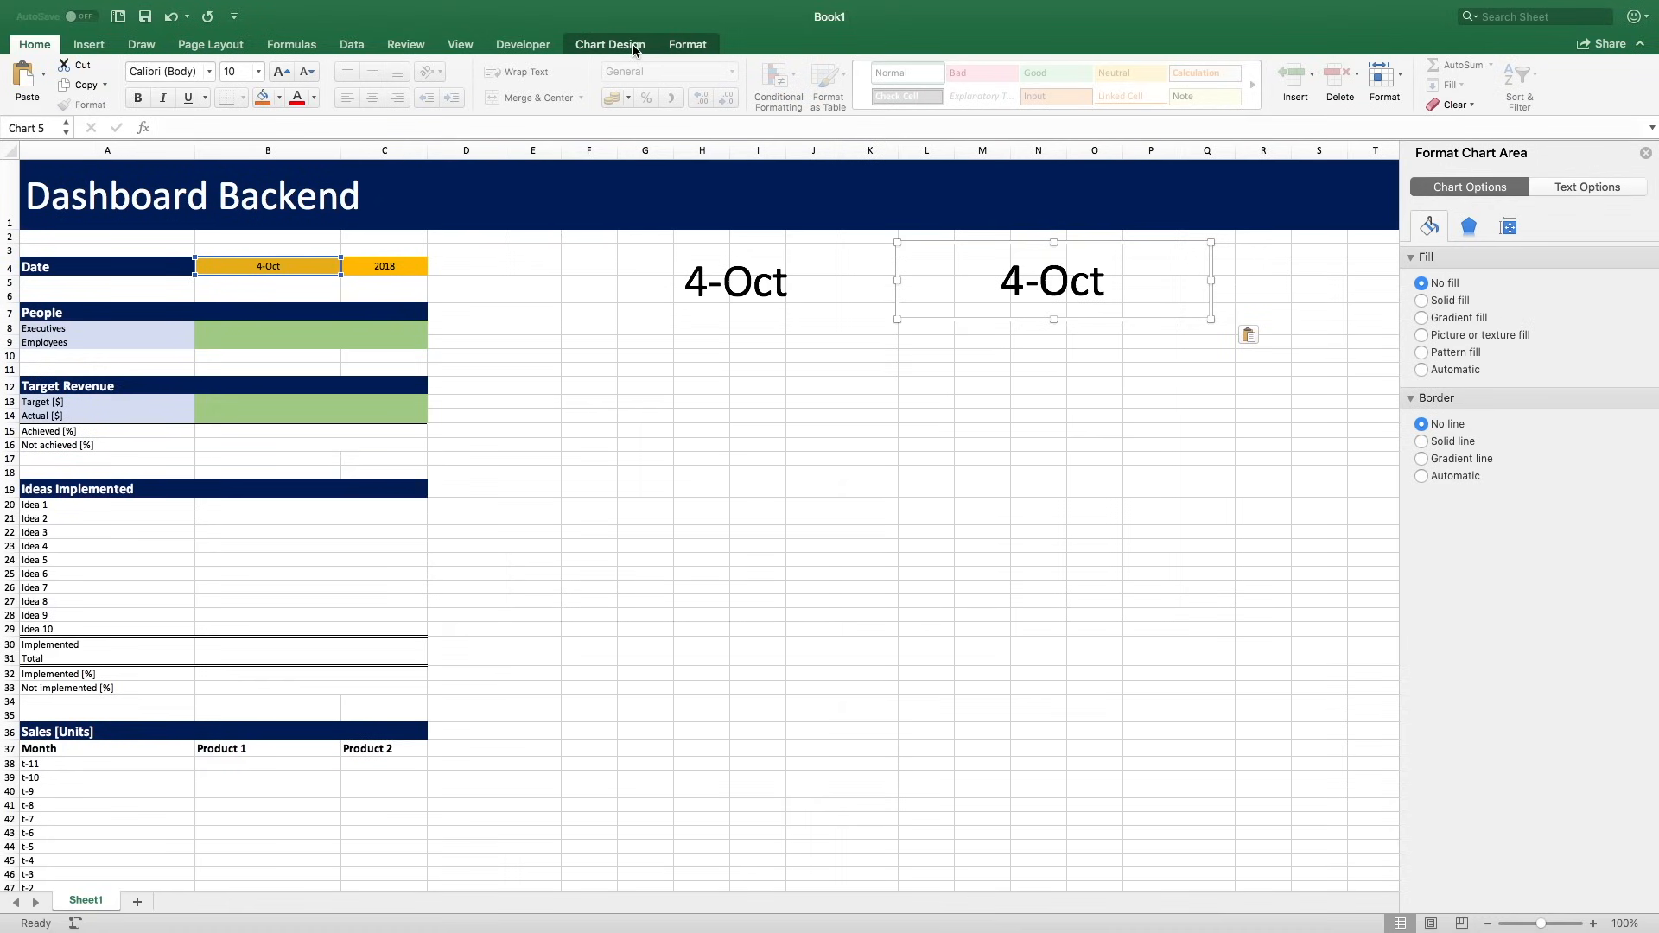
Change the duplicated chart's data range to the year cell C4.
left_click(635, 48)
left_click(975, 83)
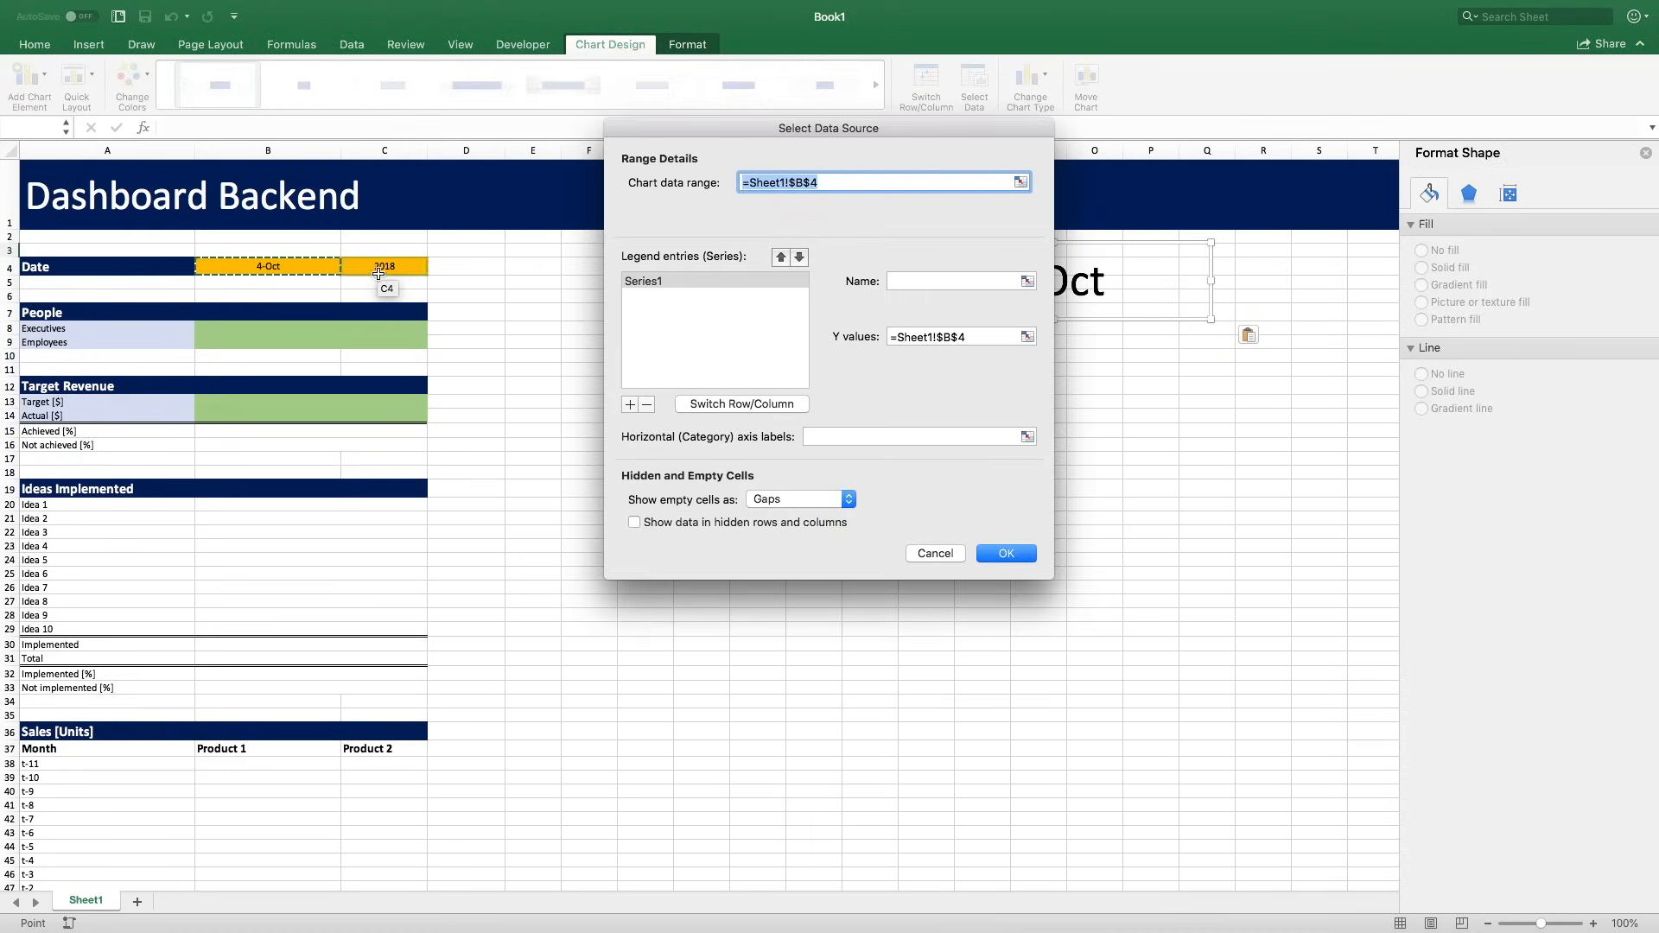
left_click(380, 271)
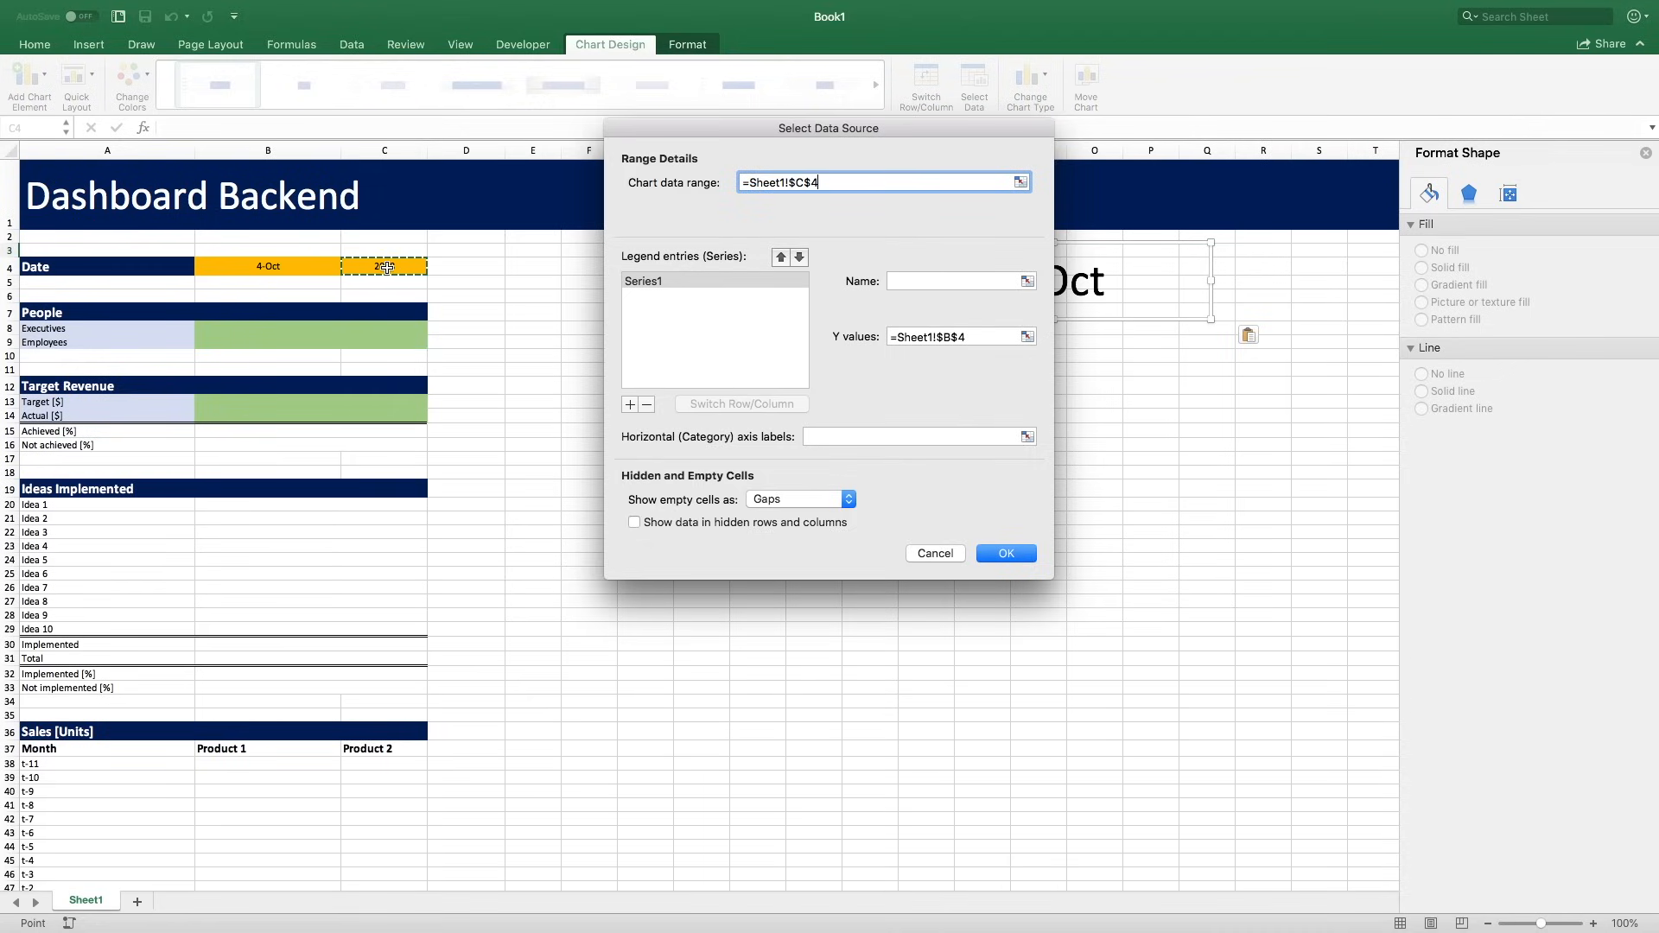
key("Return")
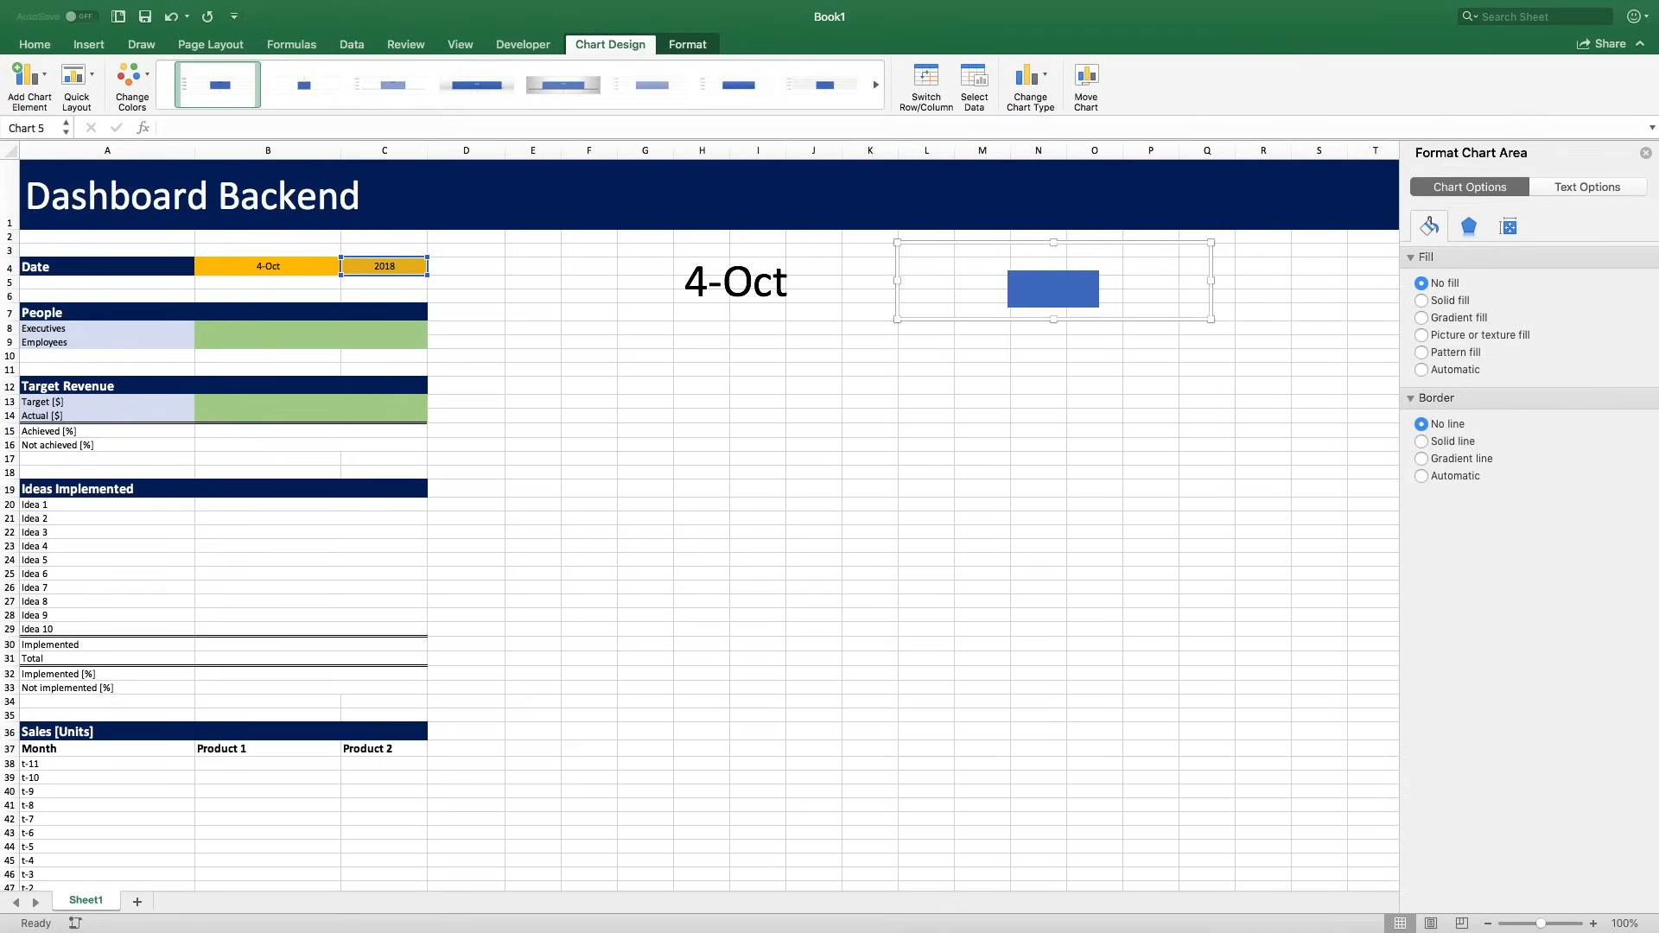
Set the year chart's data series to No fill and add data labels to it.
left_click(1048, 279)
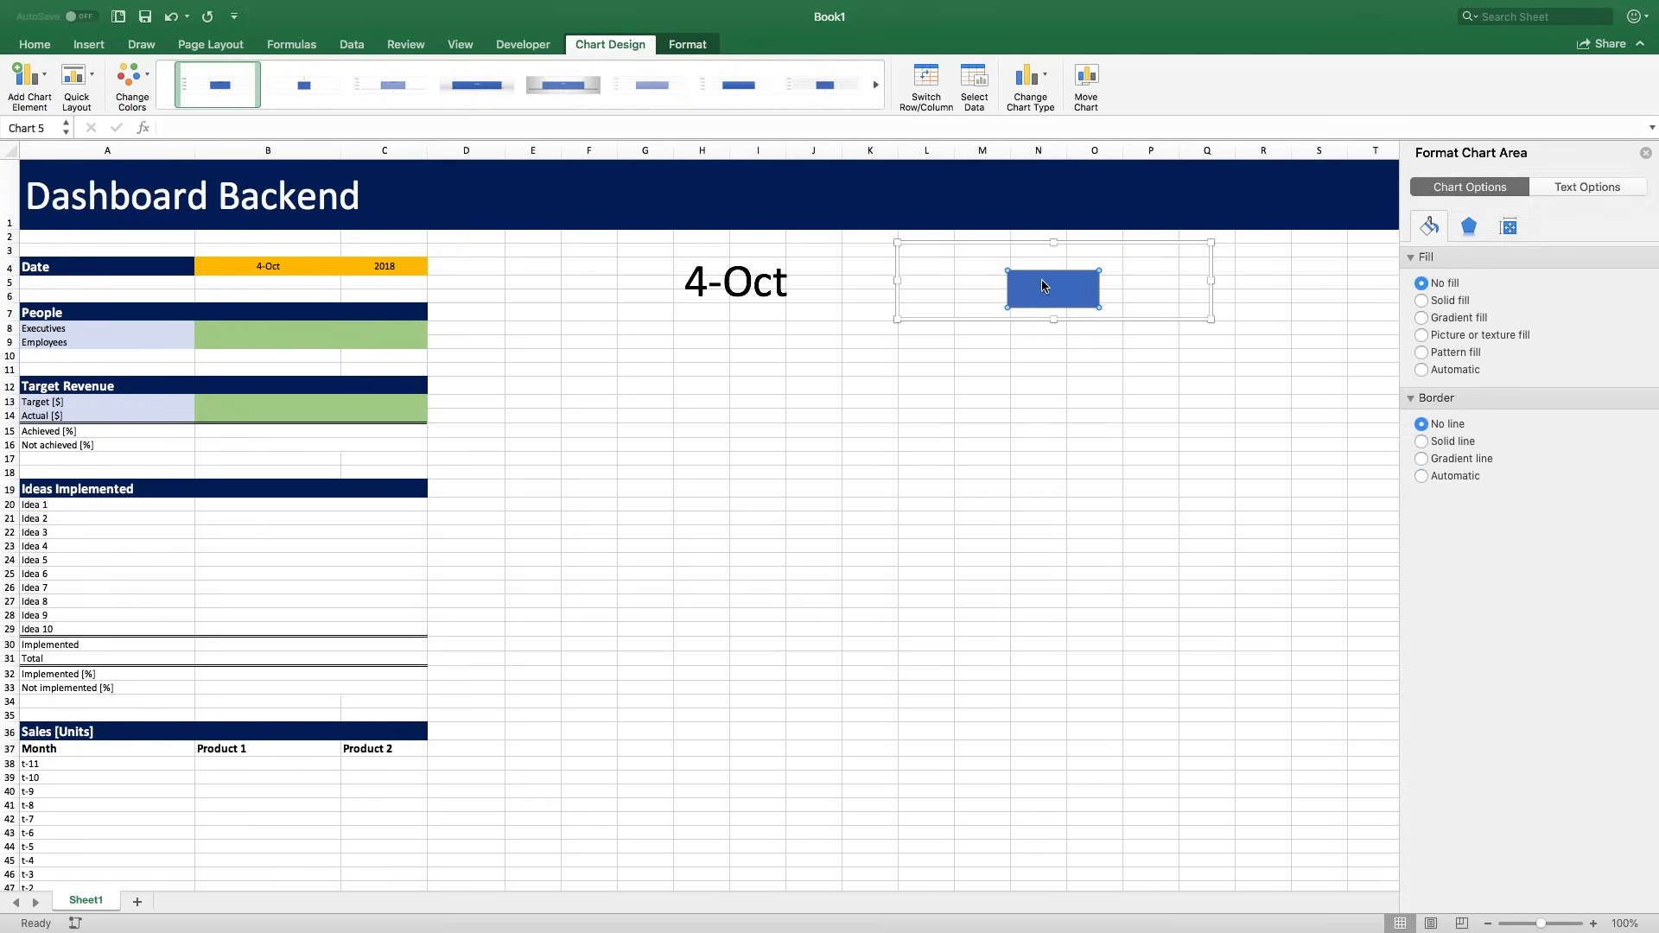
left_click(1433, 253)
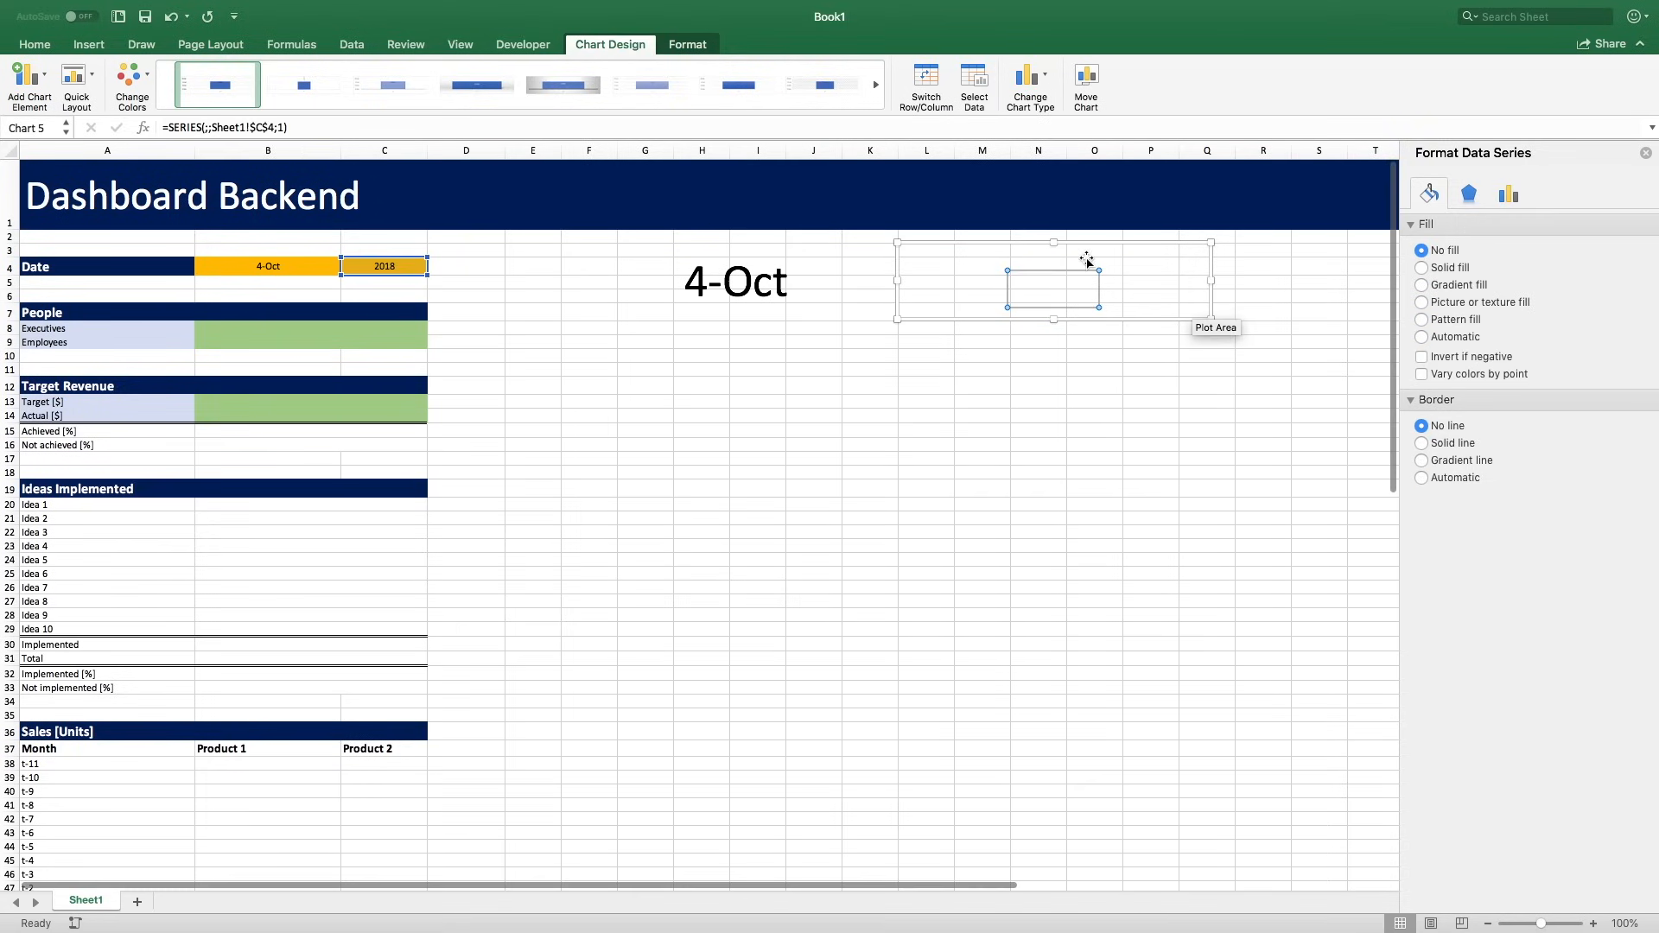
right_click(1048, 291)
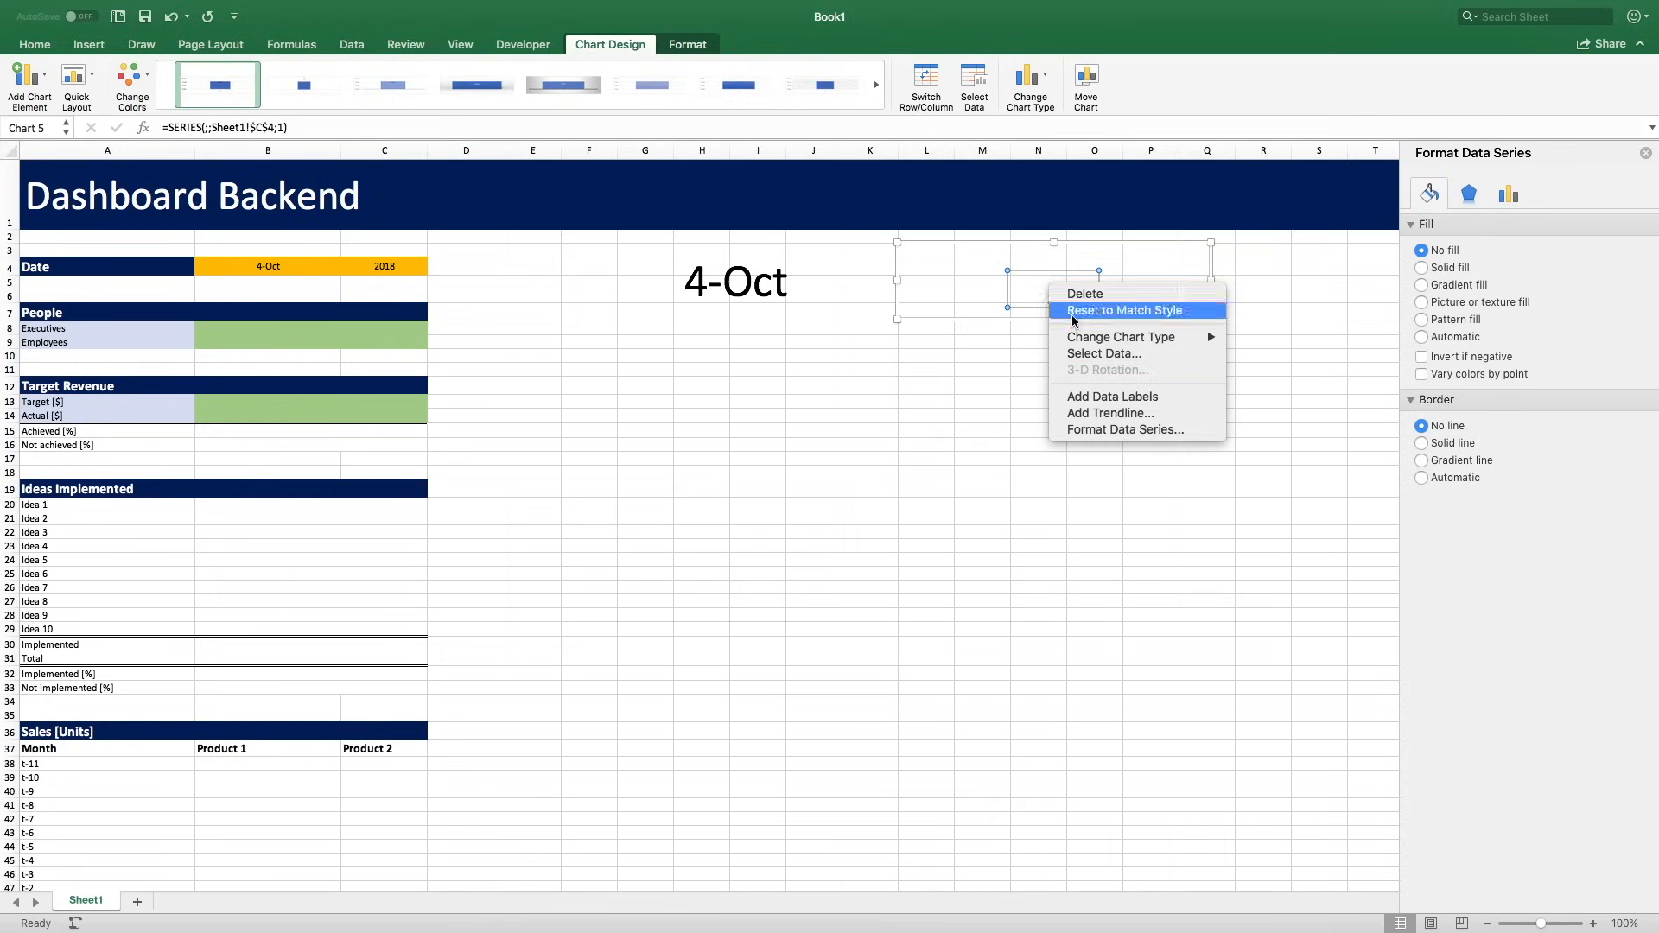
left_click(1103, 396)
Set the font size of the year chart's data label to 54.
left_click(1054, 262)
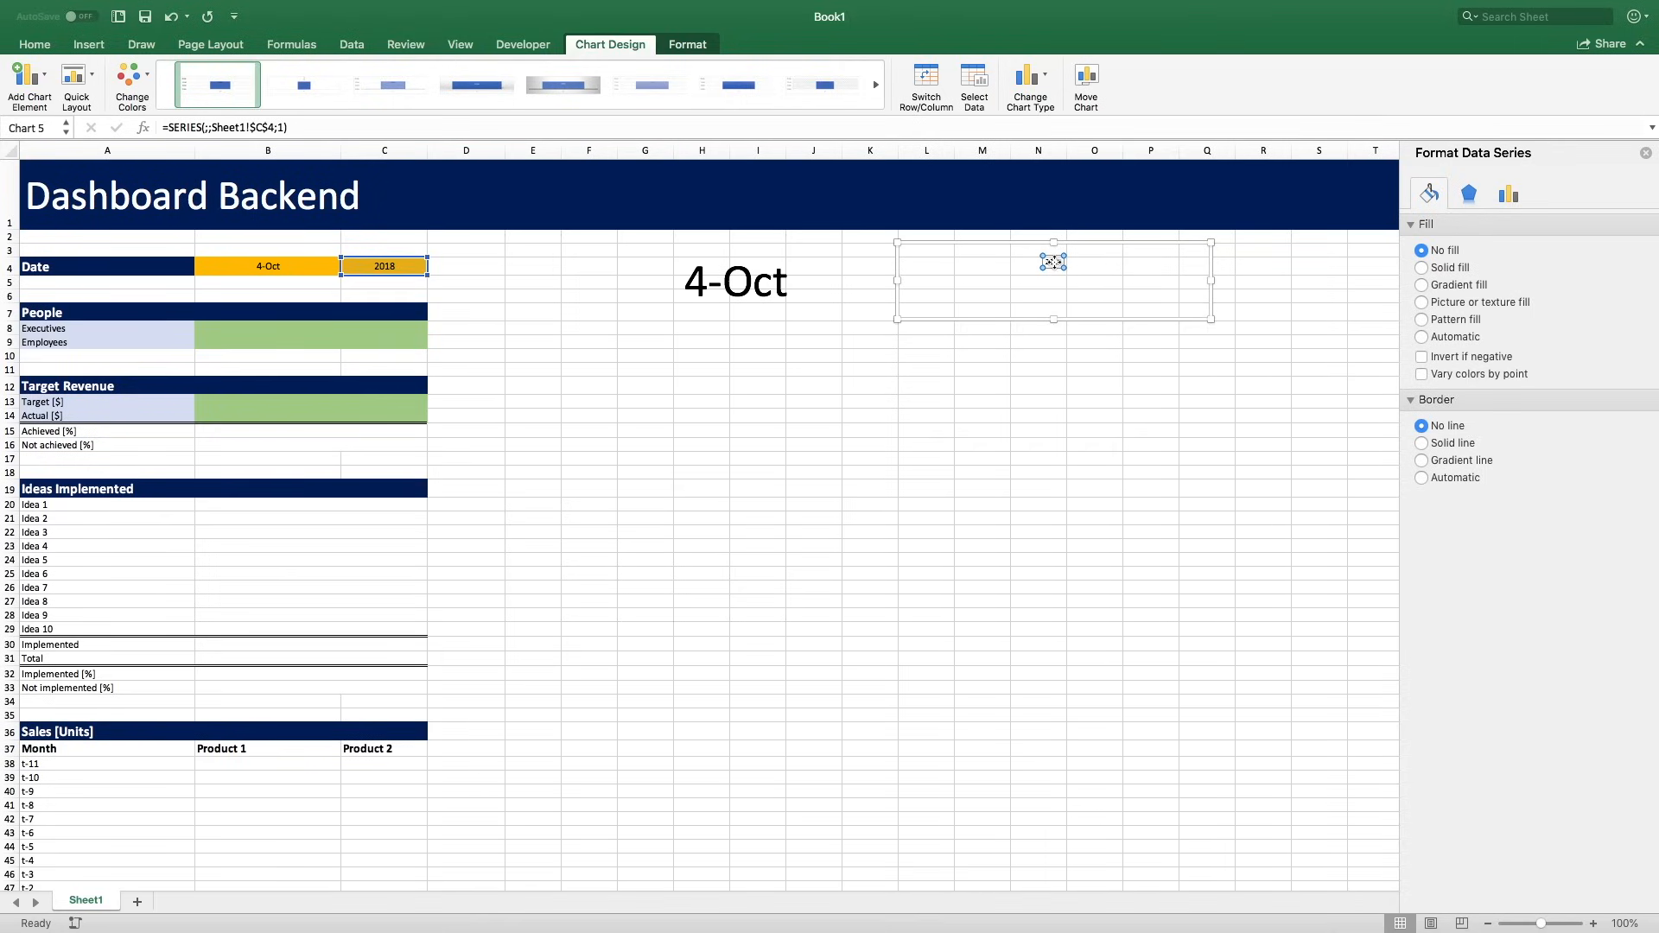
left_click(38, 45)
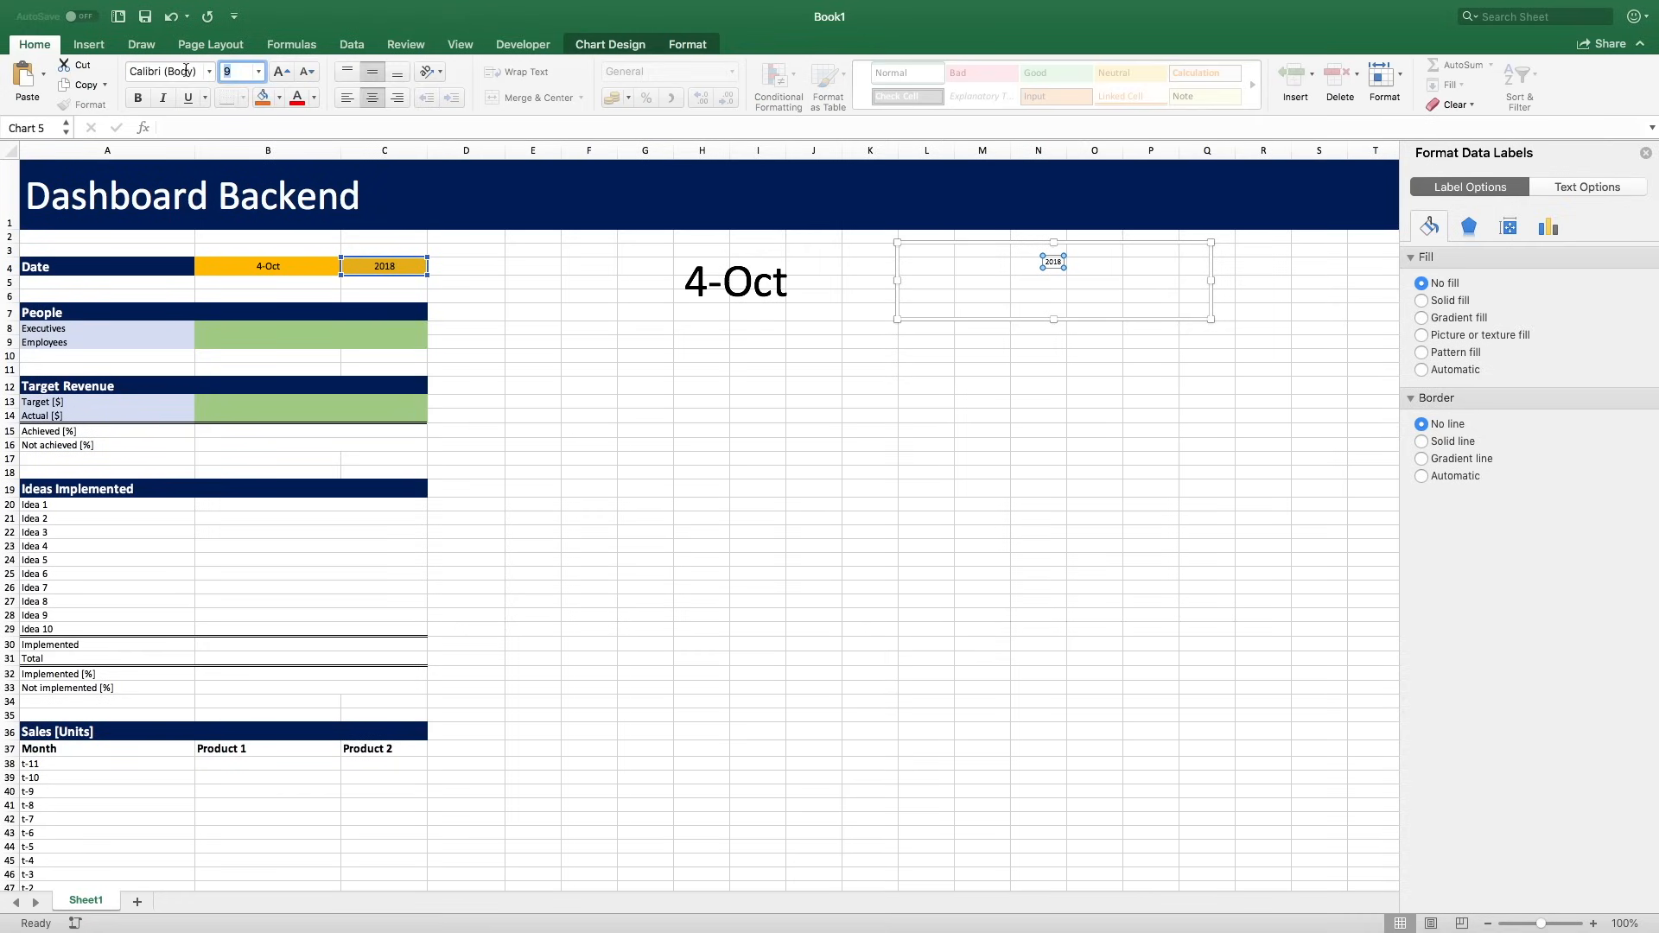
type("54")
key("Return")
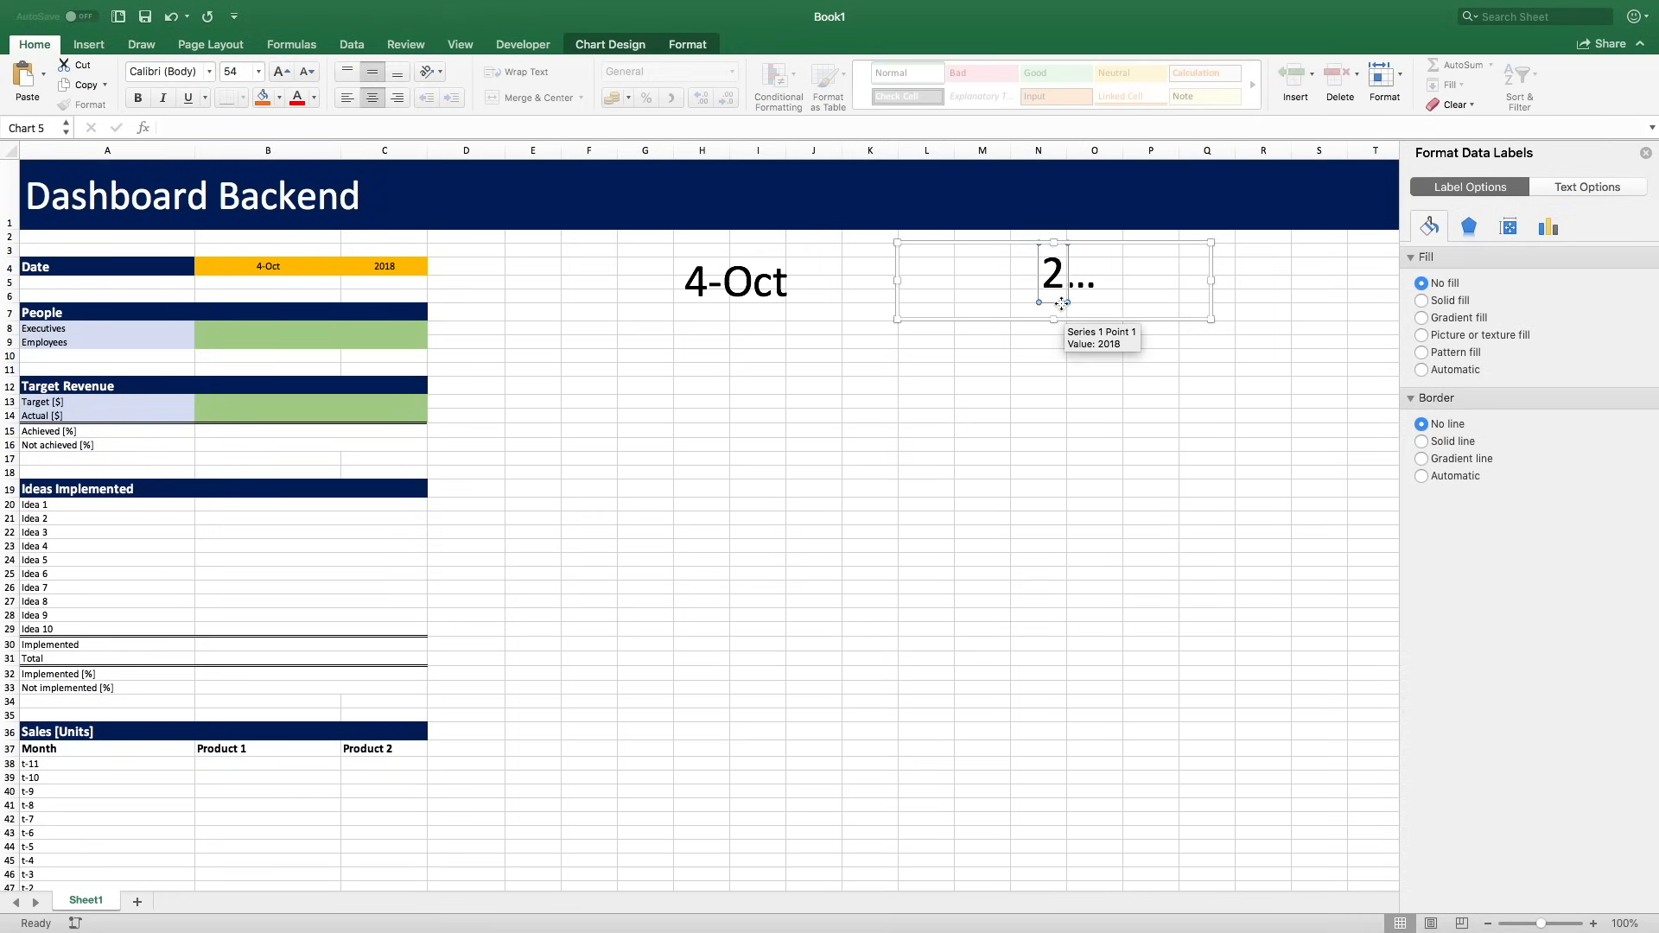
Enlarge the year label's box to fill its chart area and narrow the chart to span columns L to O.
left_click(1069, 296)
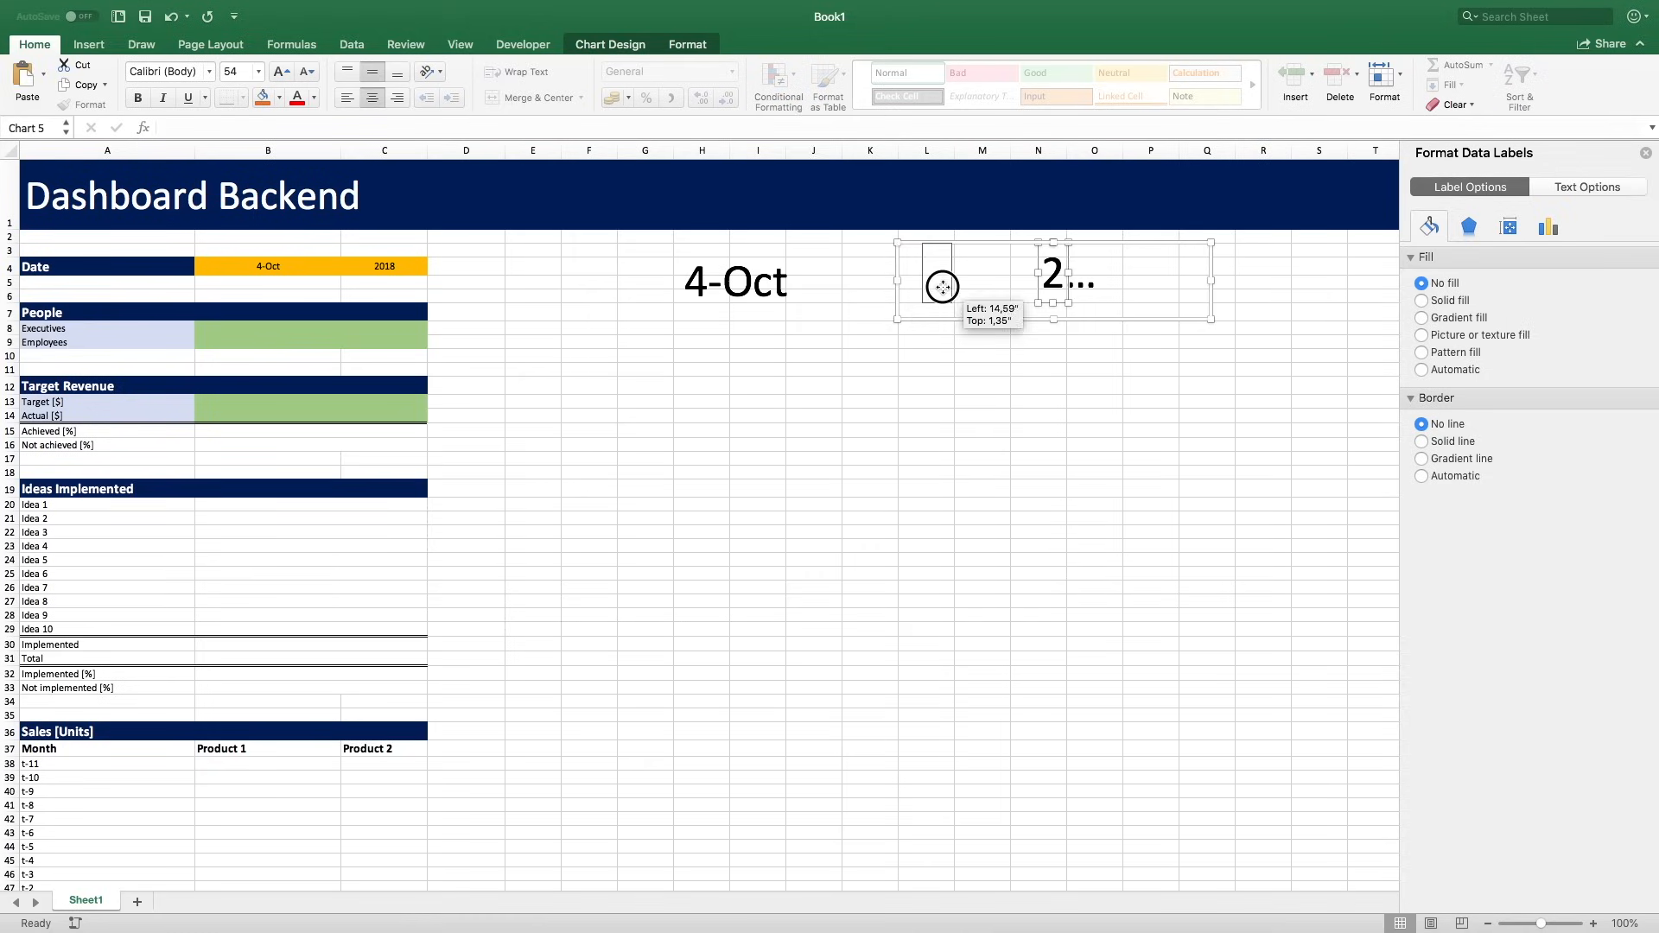
left_click_drag(905, 283, 1210, 316)
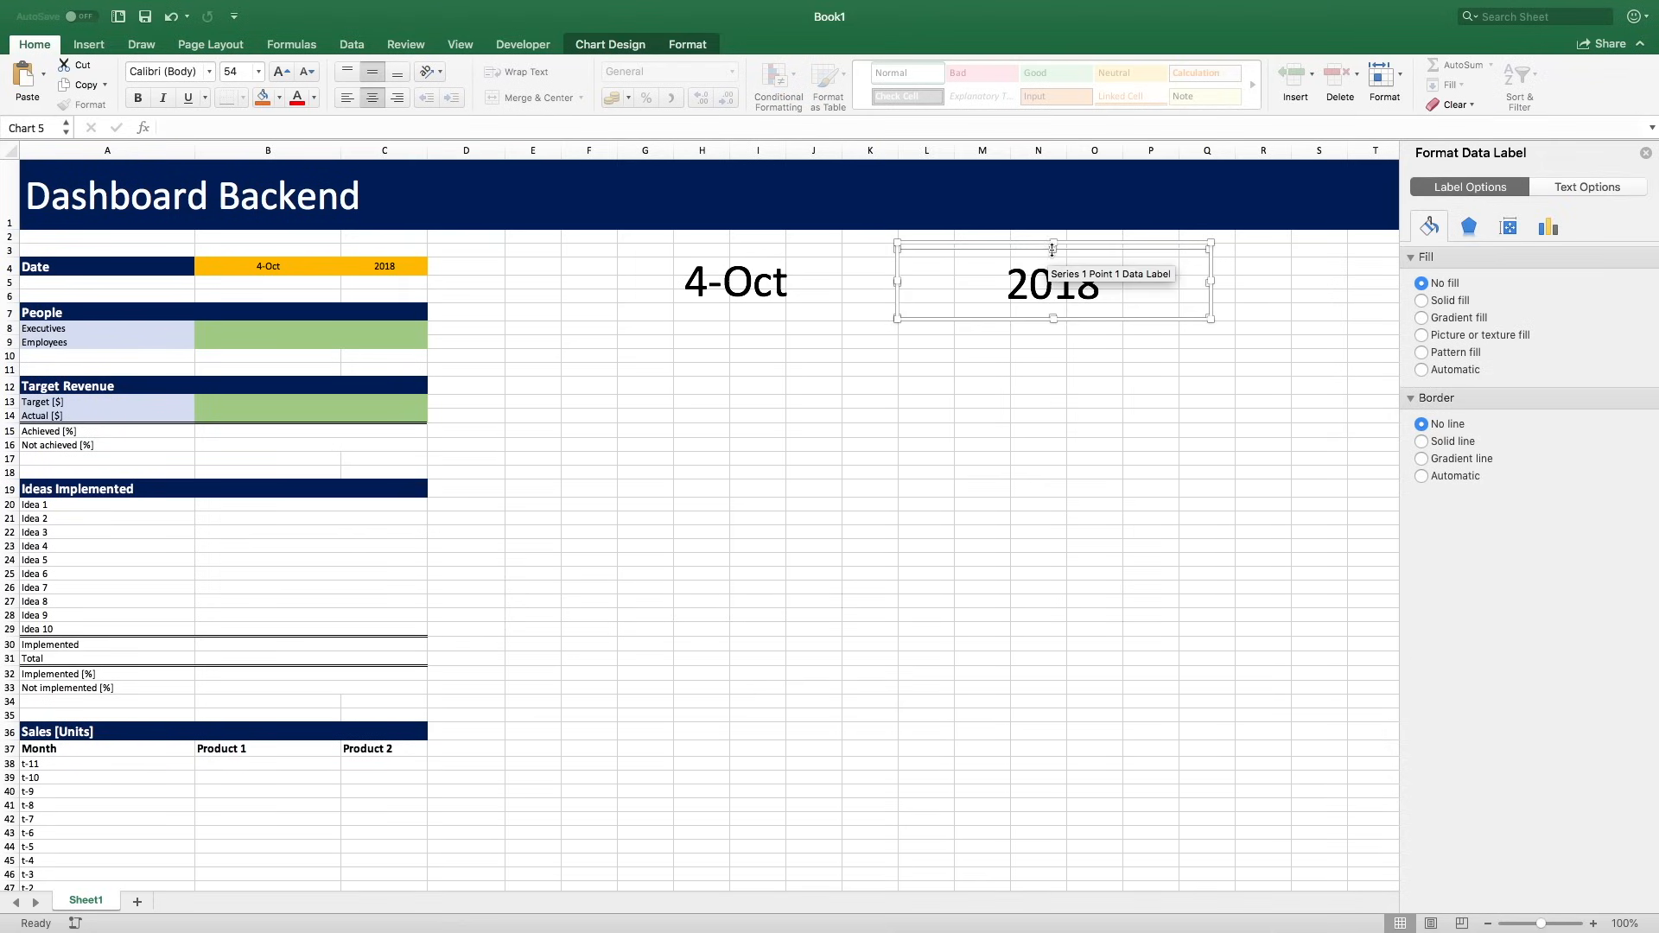
left_click_drag(1086, 251, 1087, 226)
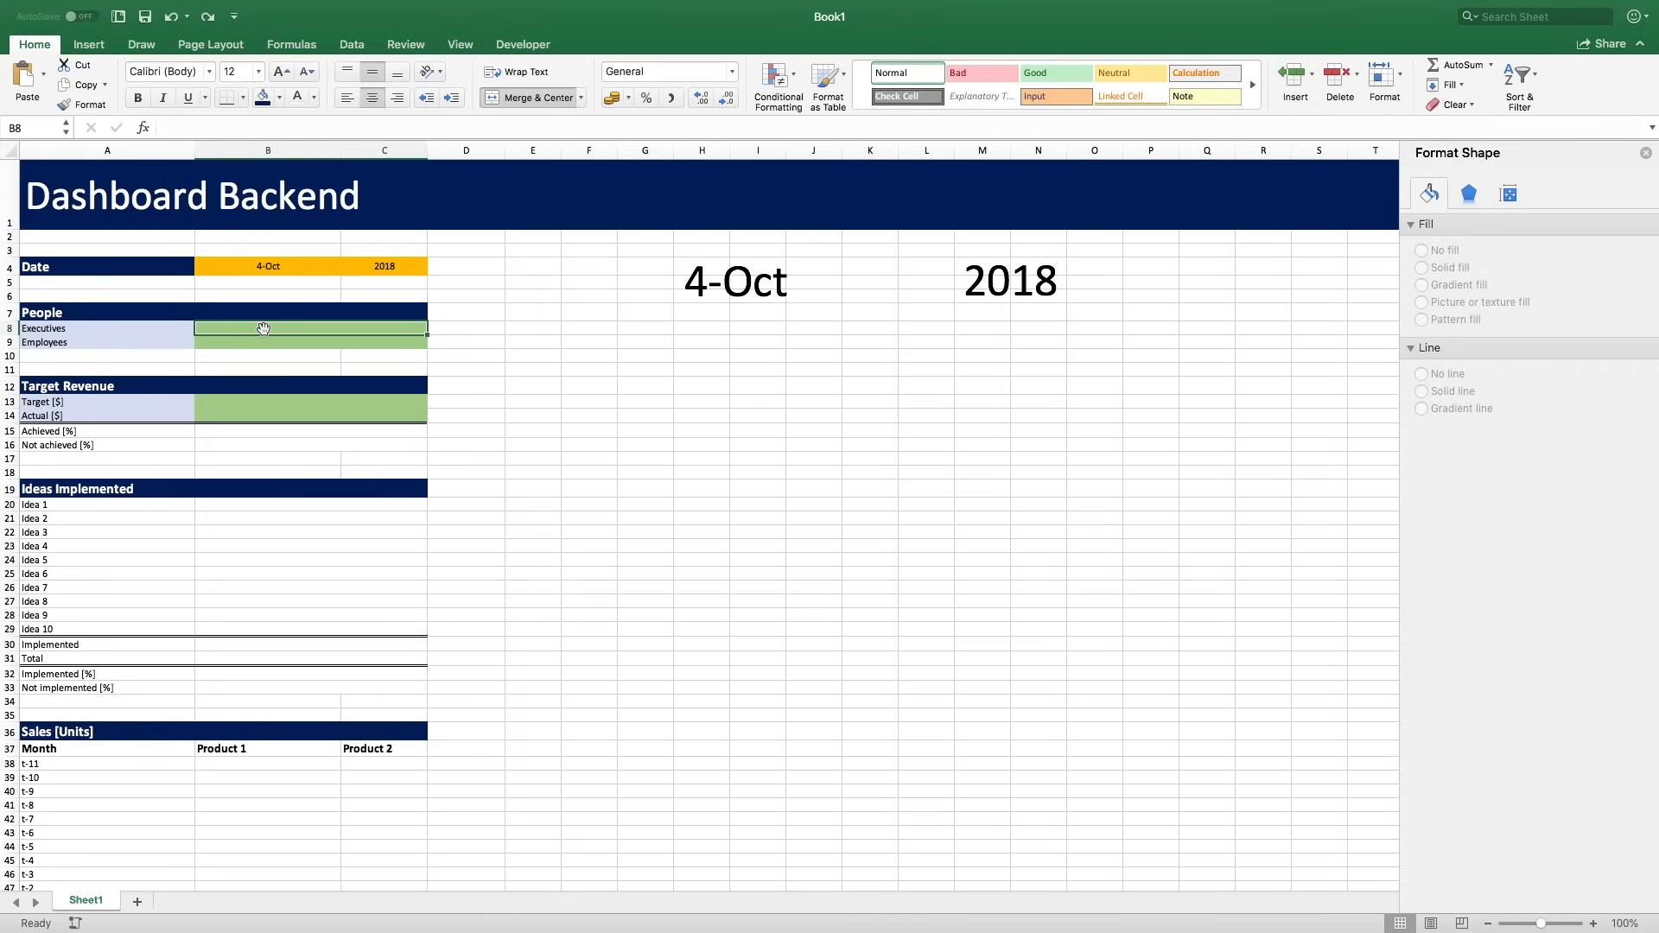
In the People section, enter 8 for Executives in B8 and 150 for Employees in B9.
left_click(311, 329)
type("8")
key("Return")
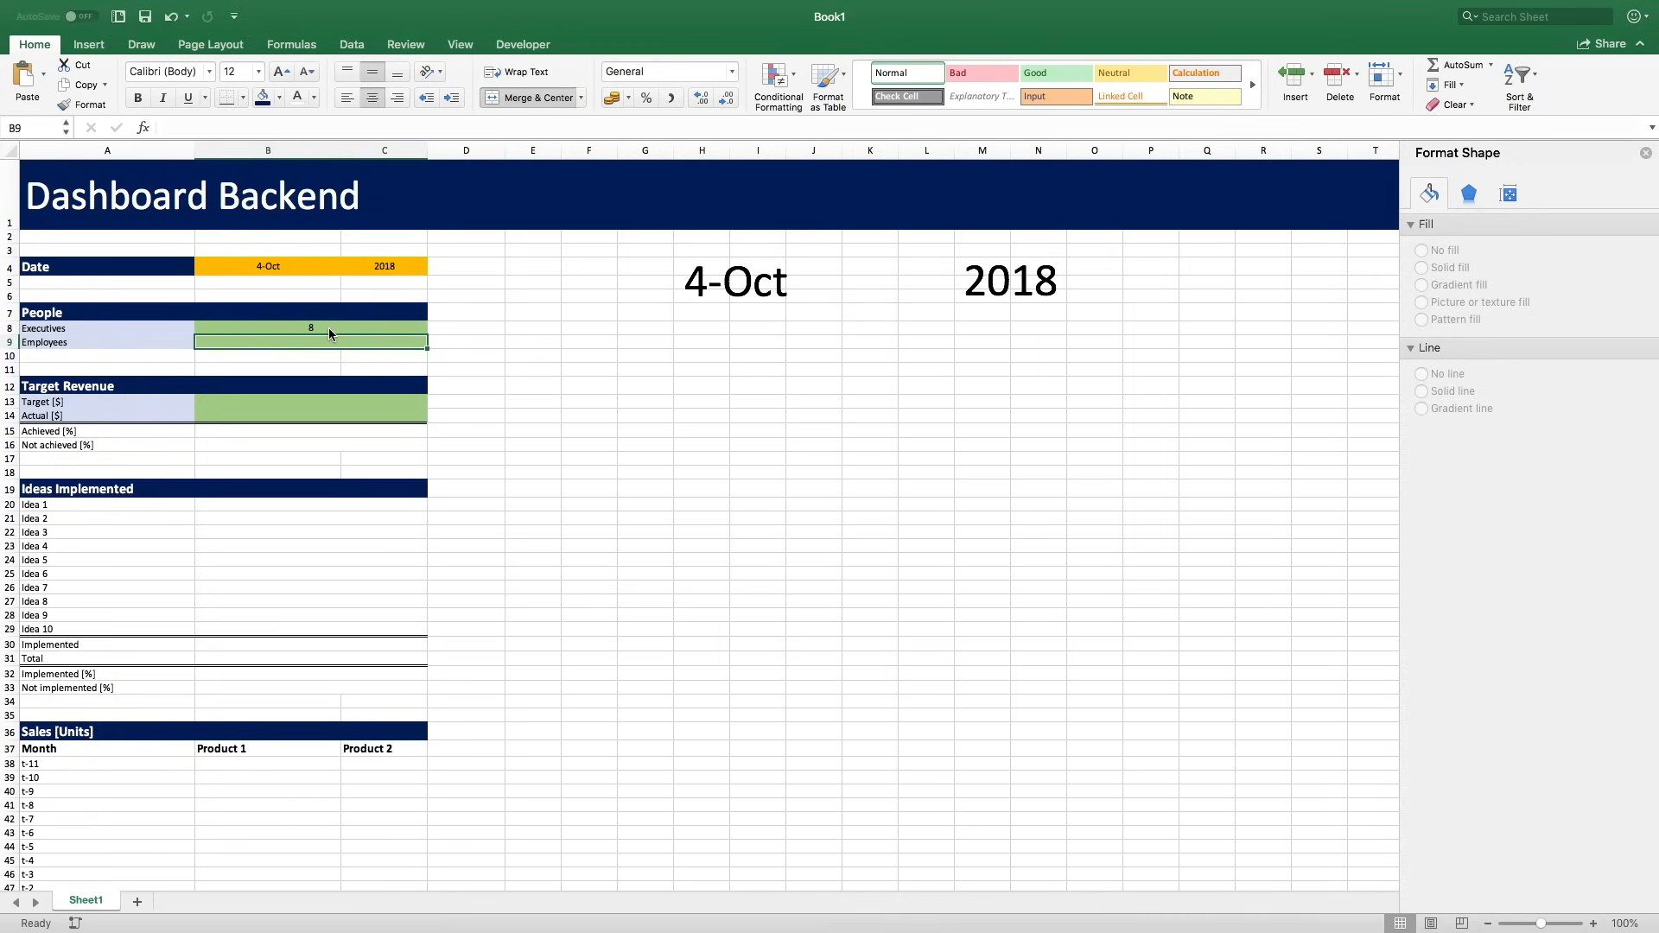
type("150")
key("Return")
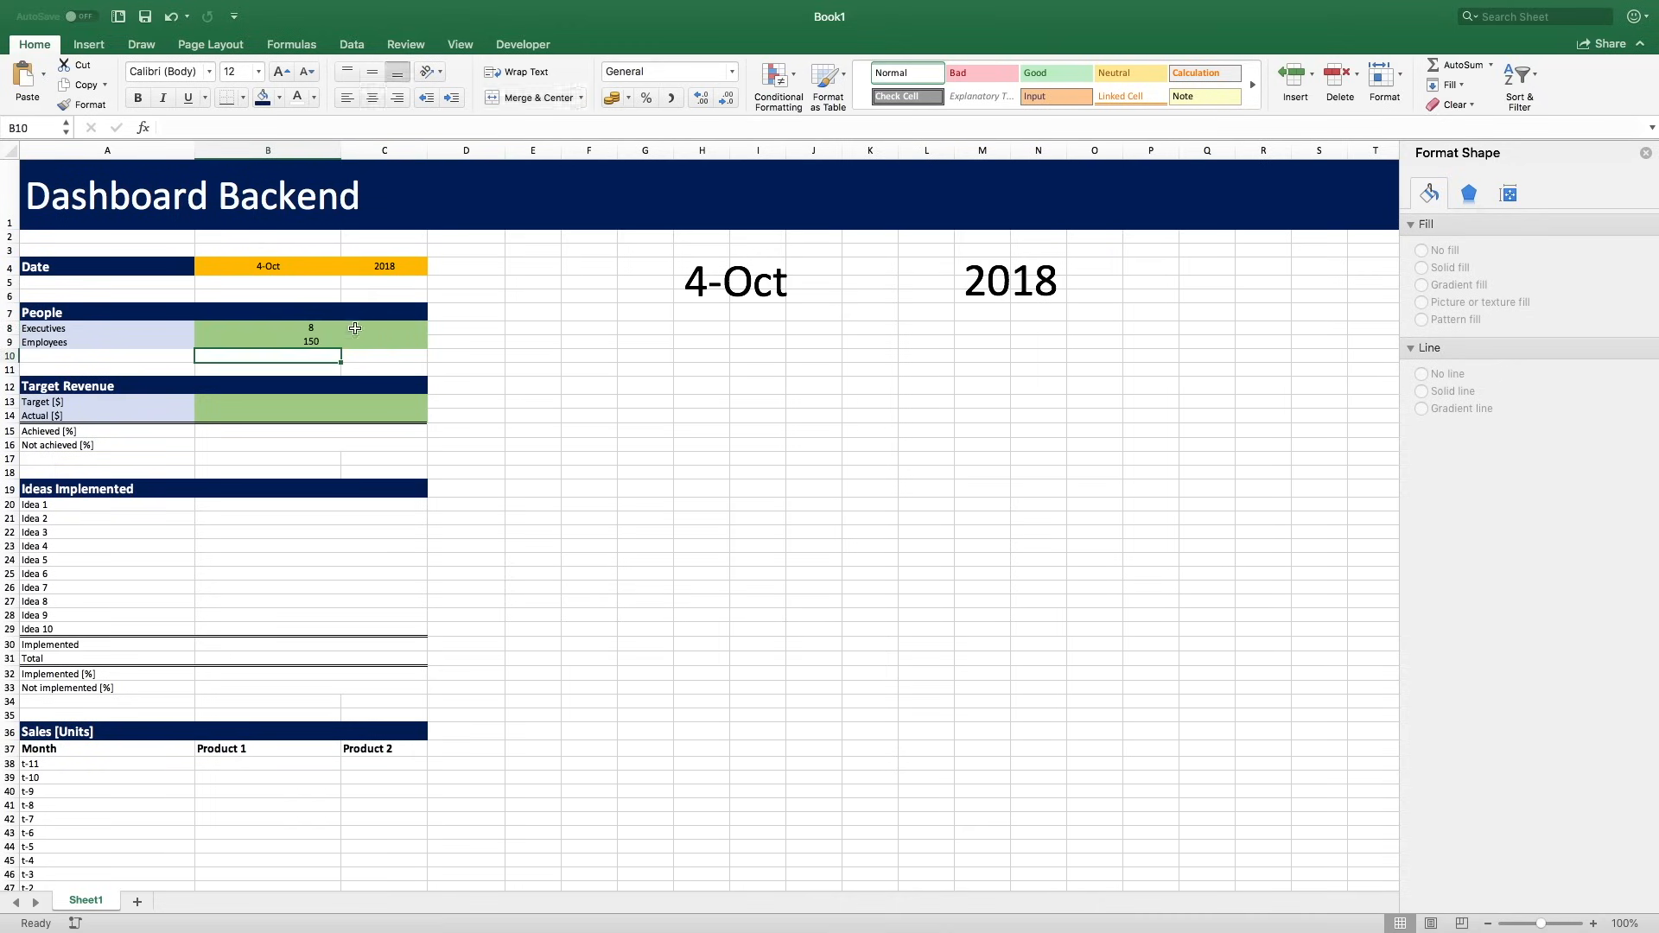
left_click(355, 328)
Move the date and year charts up so both top edges sit just inside the title banner's lower edge.
left_click(790, 278)
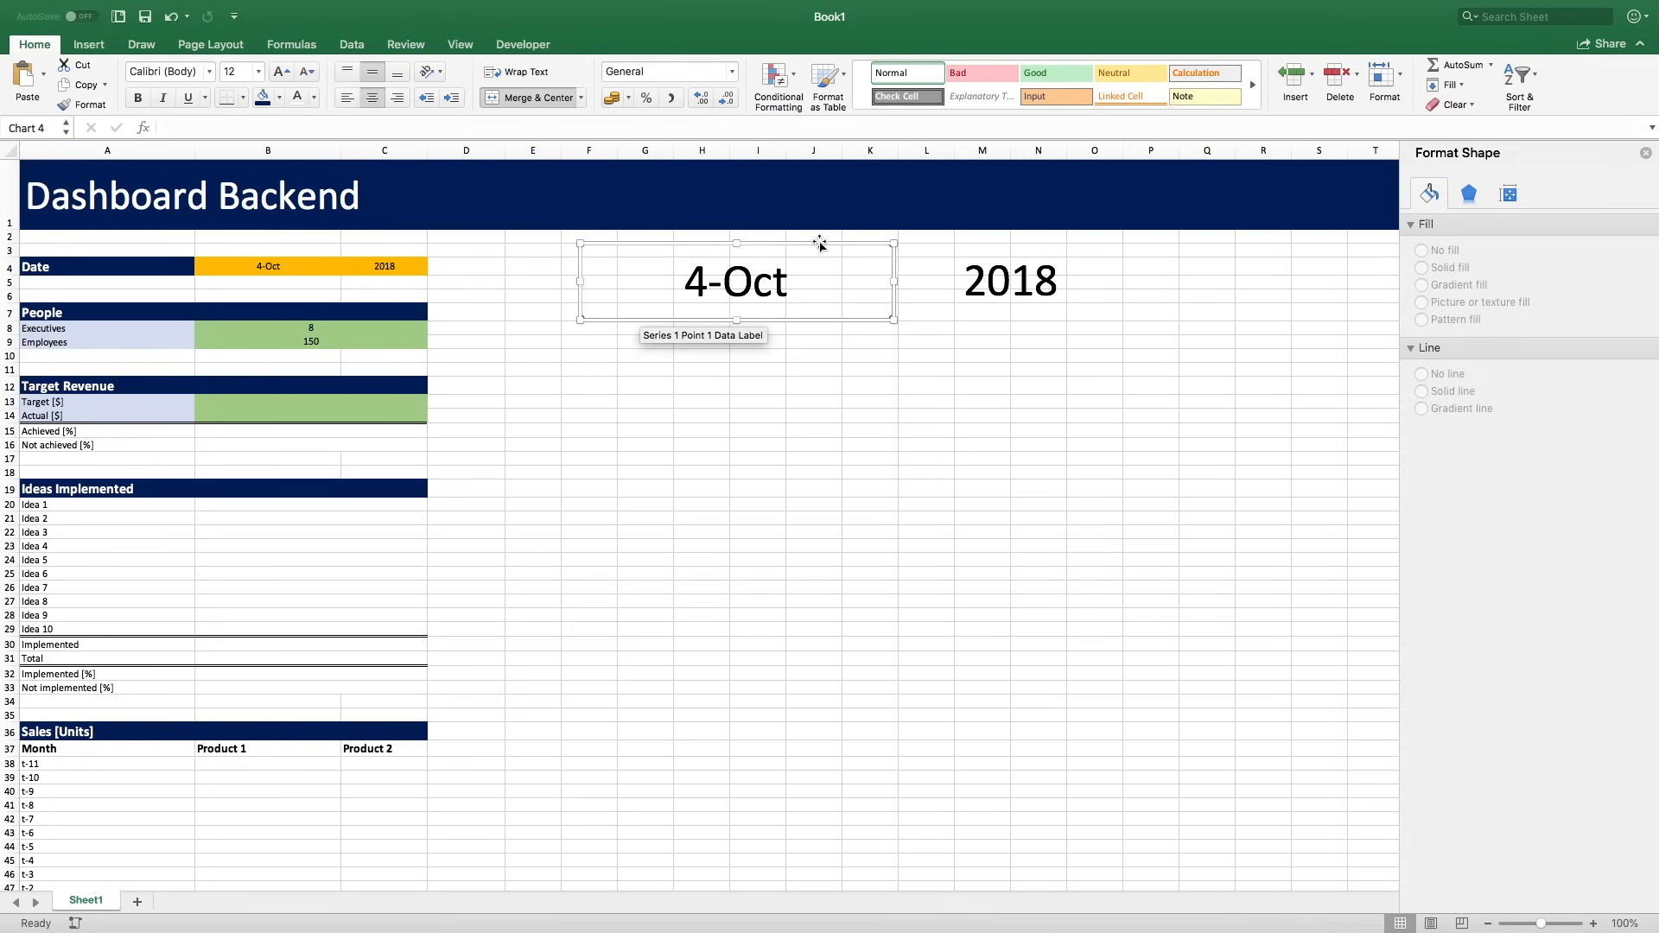
left_click(1042, 261)
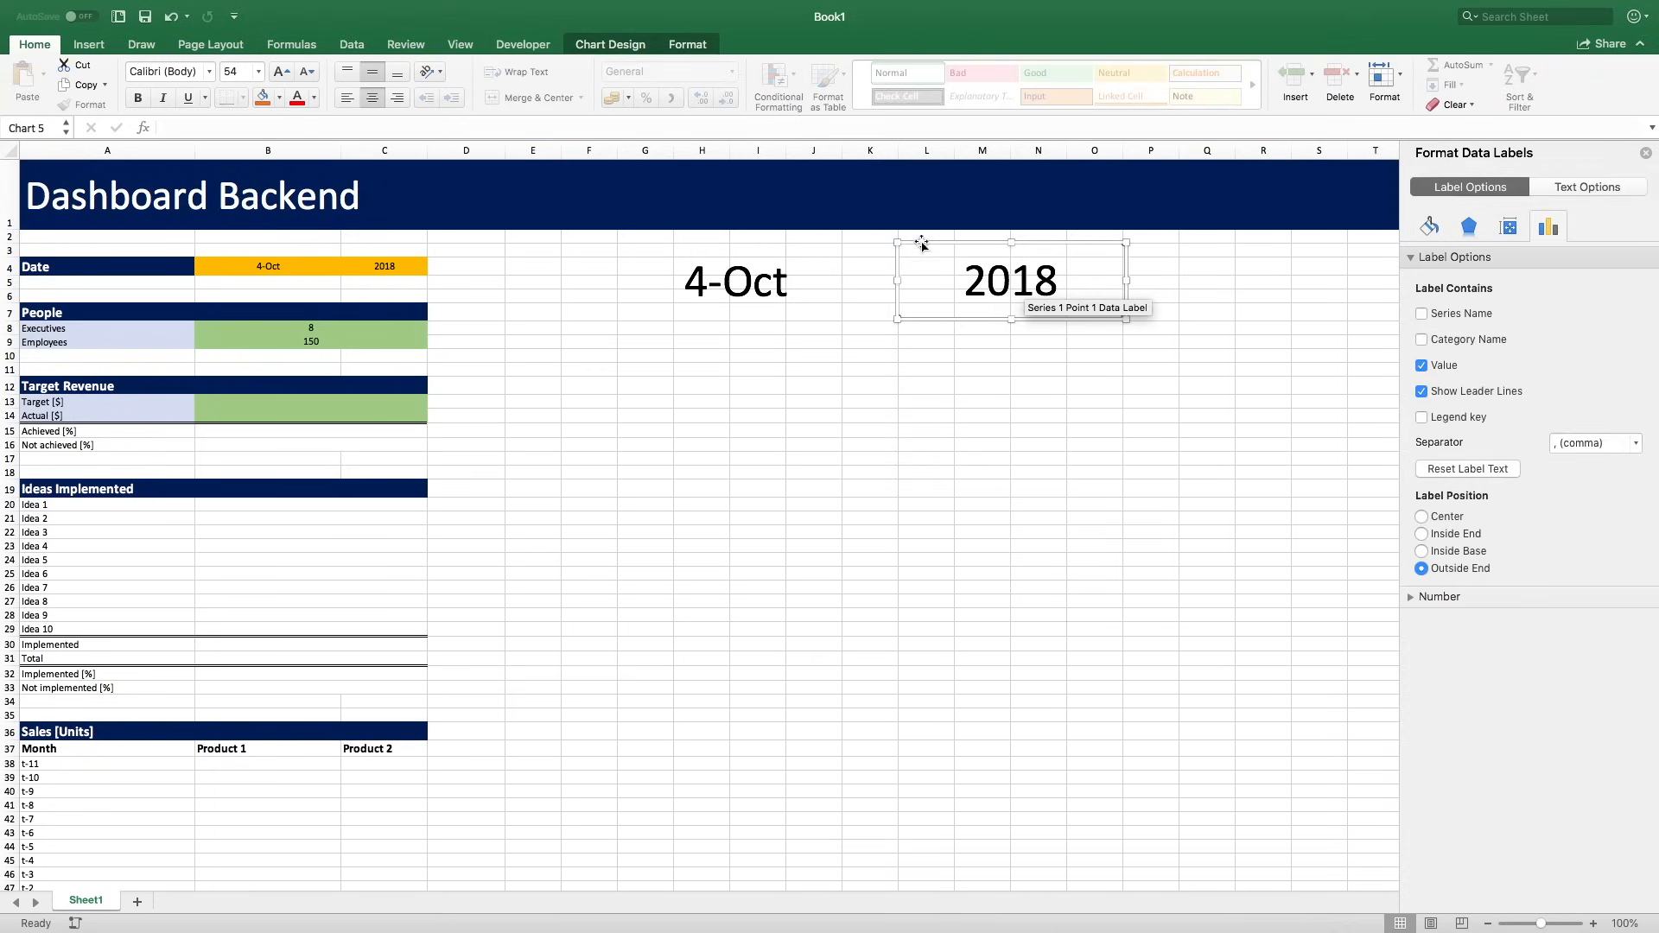
left_click(840, 243)
left_click_drag(859, 237, 863, 222)
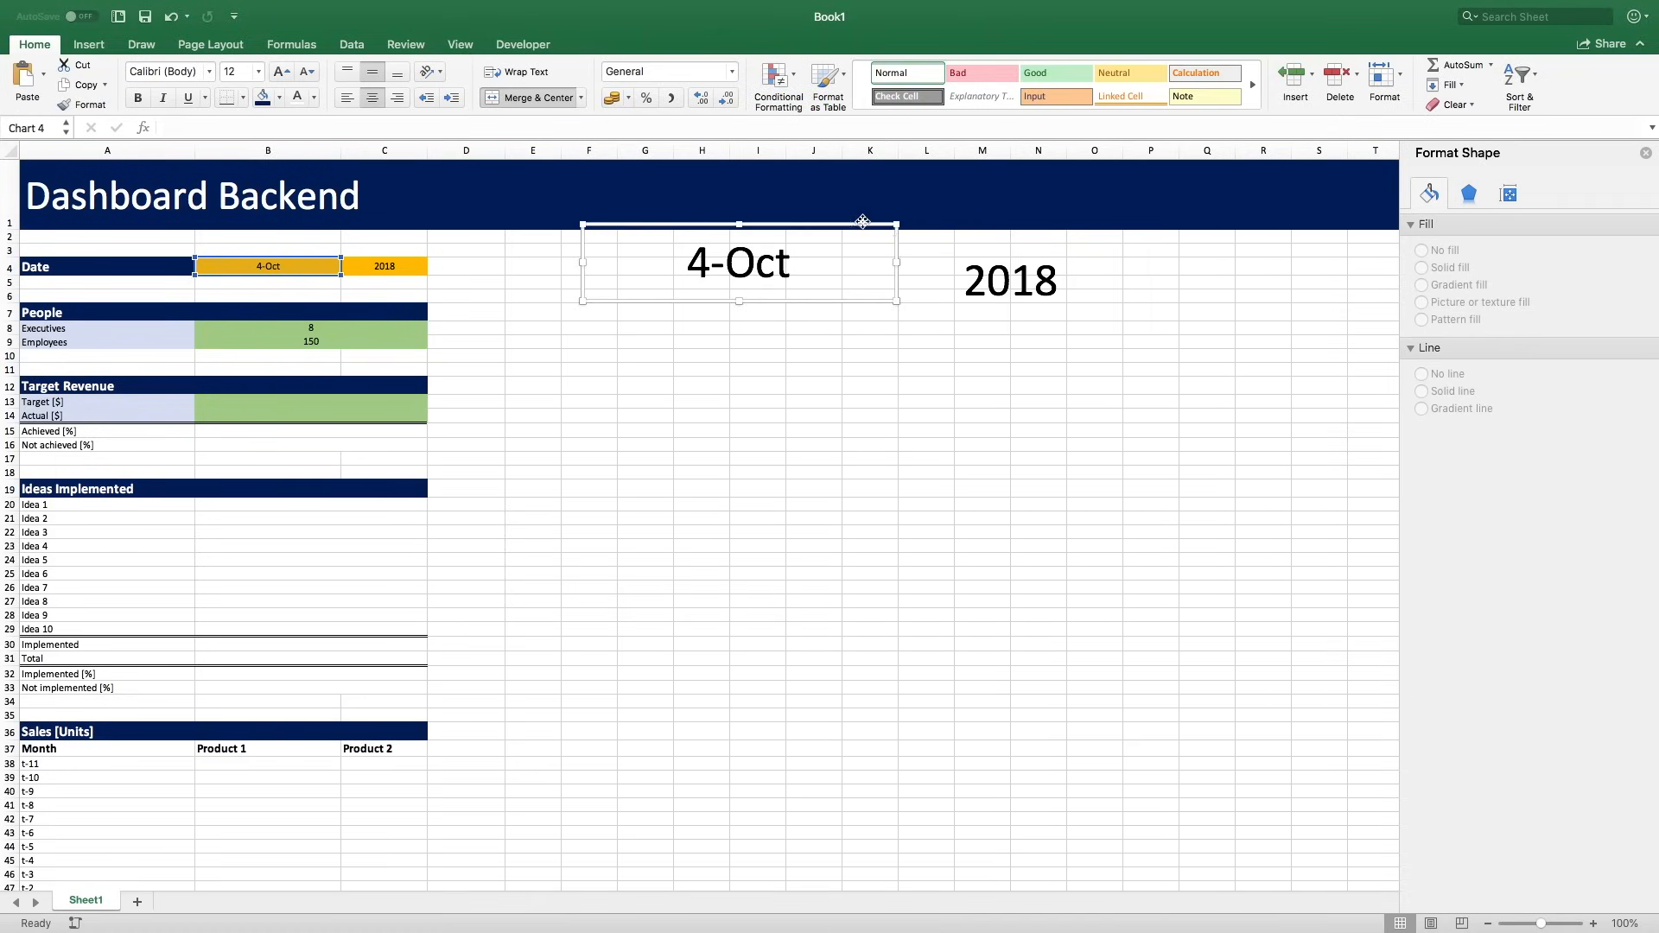
left_click(1015, 242)
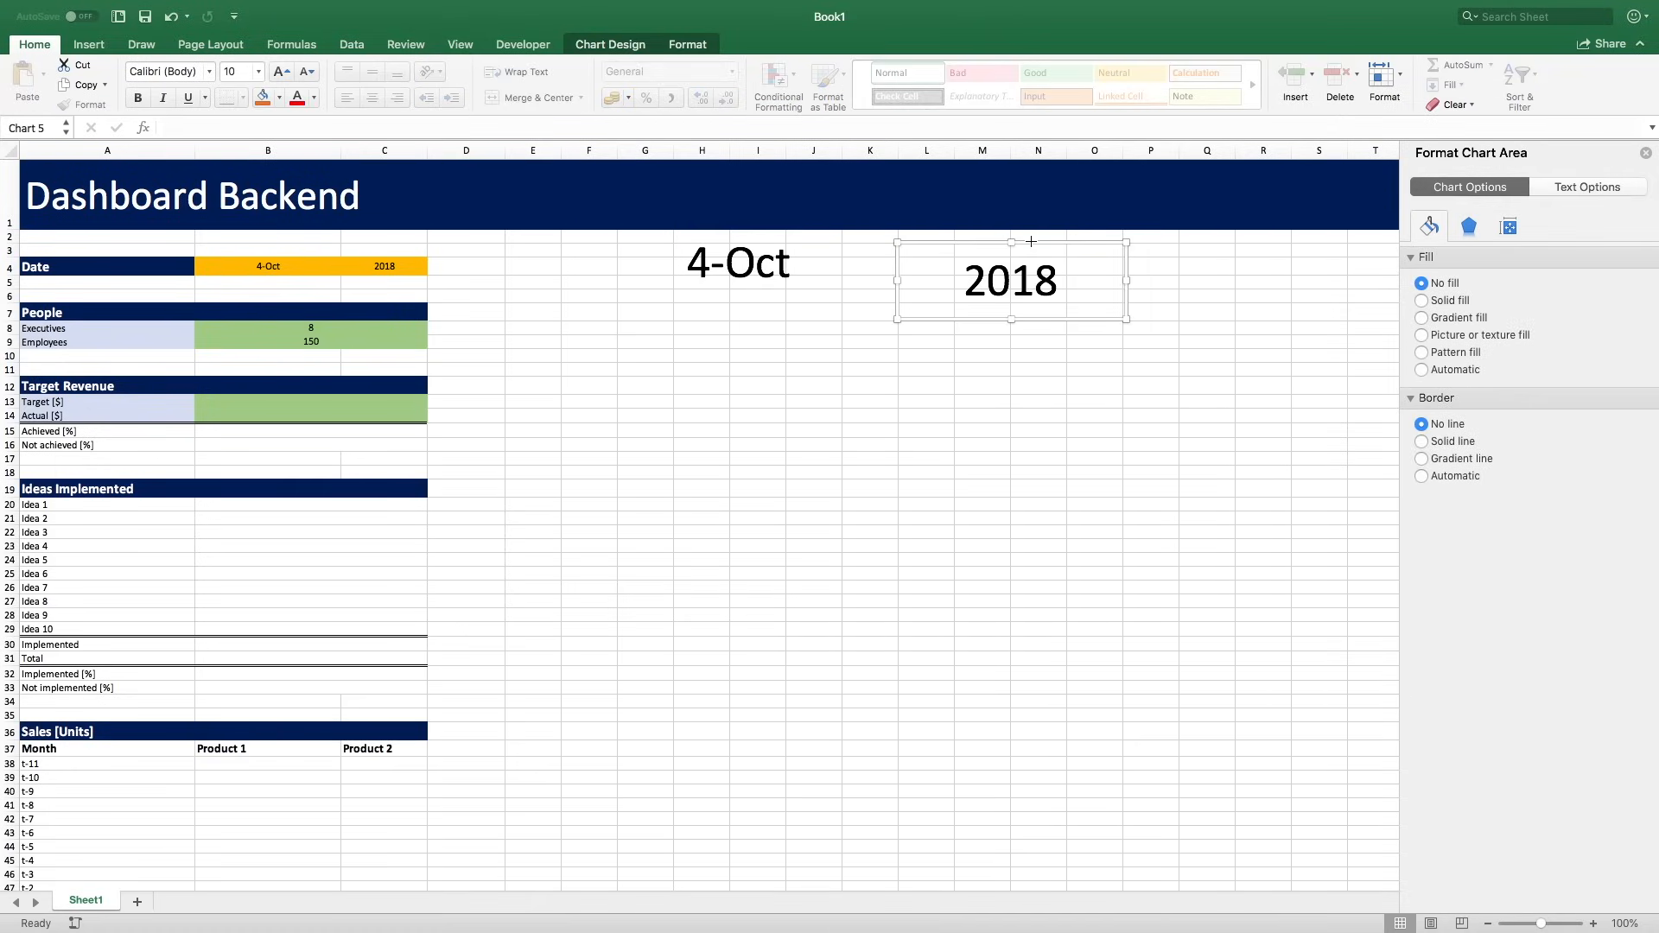
left_click_drag(1050, 238, 1051, 224)
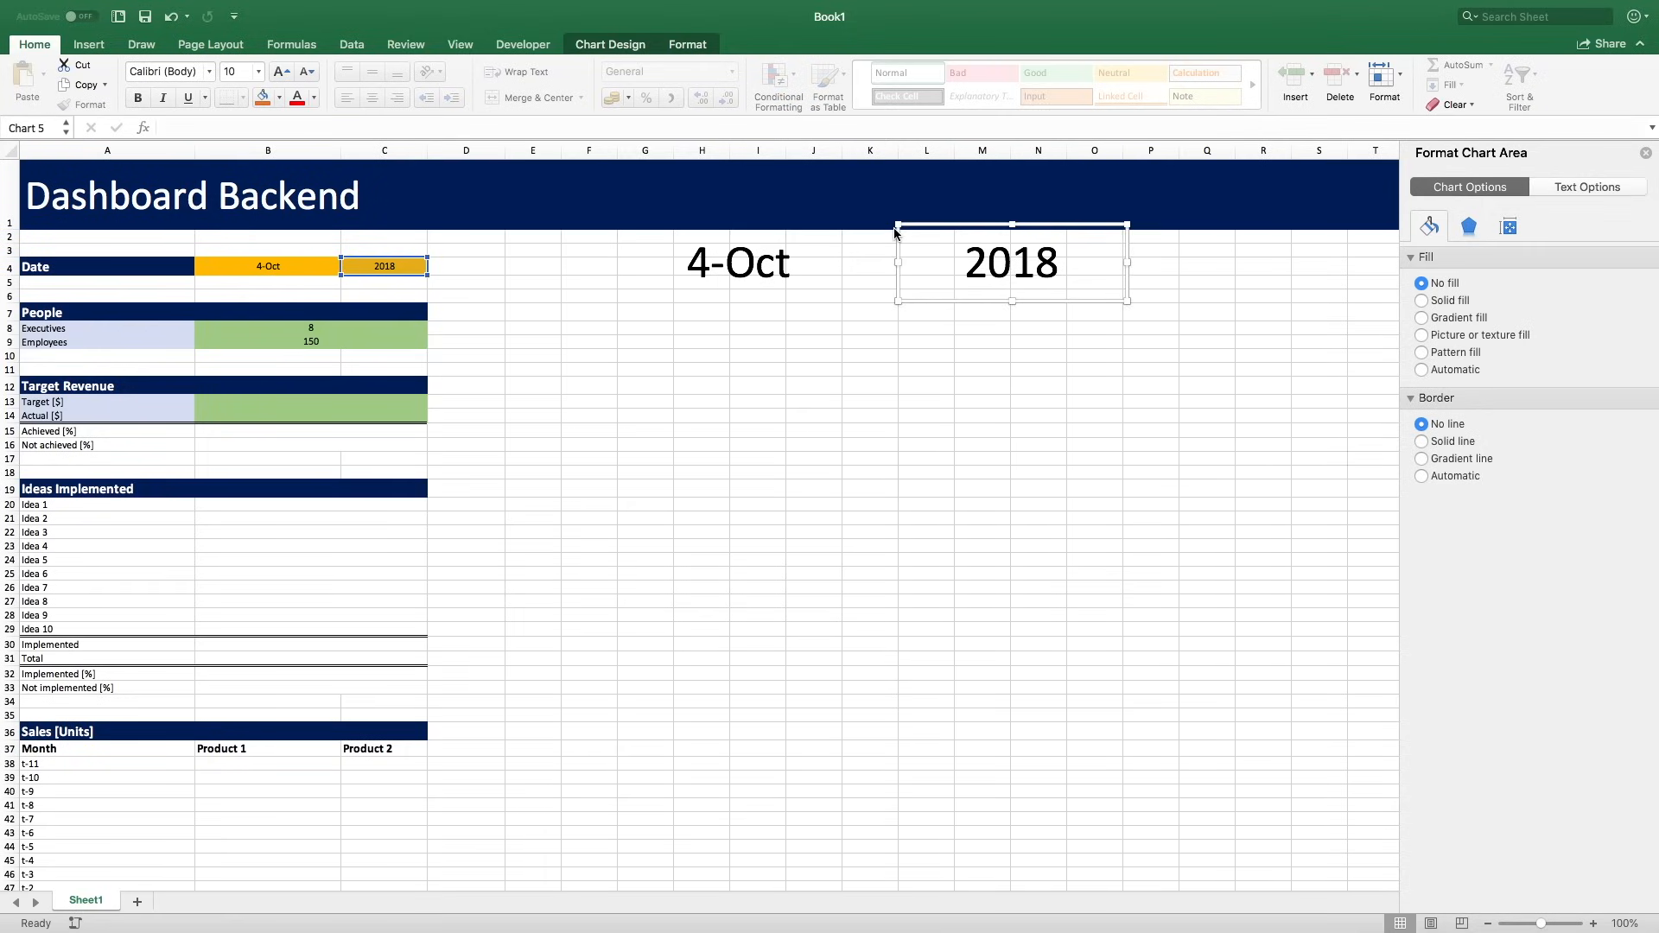
Copy the year chart, paste a duplicate and place it directly below the date chart.
key("super+c")
key("super+v")
key("super+z")
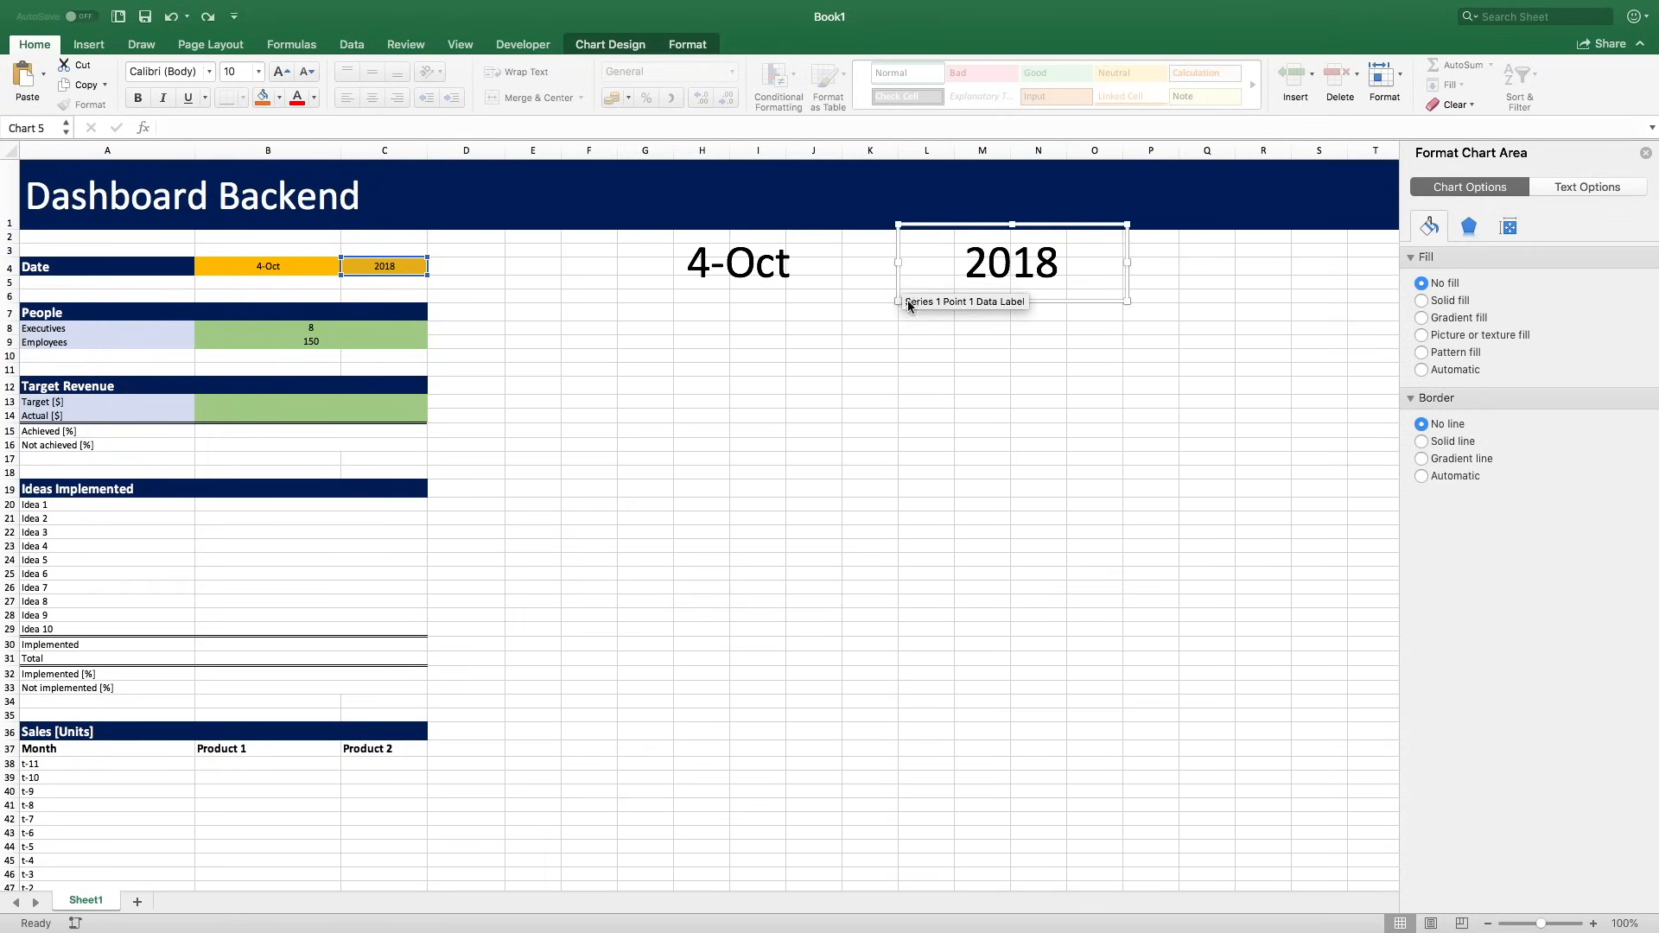
key("super+v")
left_click_drag(715, 430, 661, 364)
Change the data range of the chart below the date to the Executives value in B8.
left_click(611, 44)
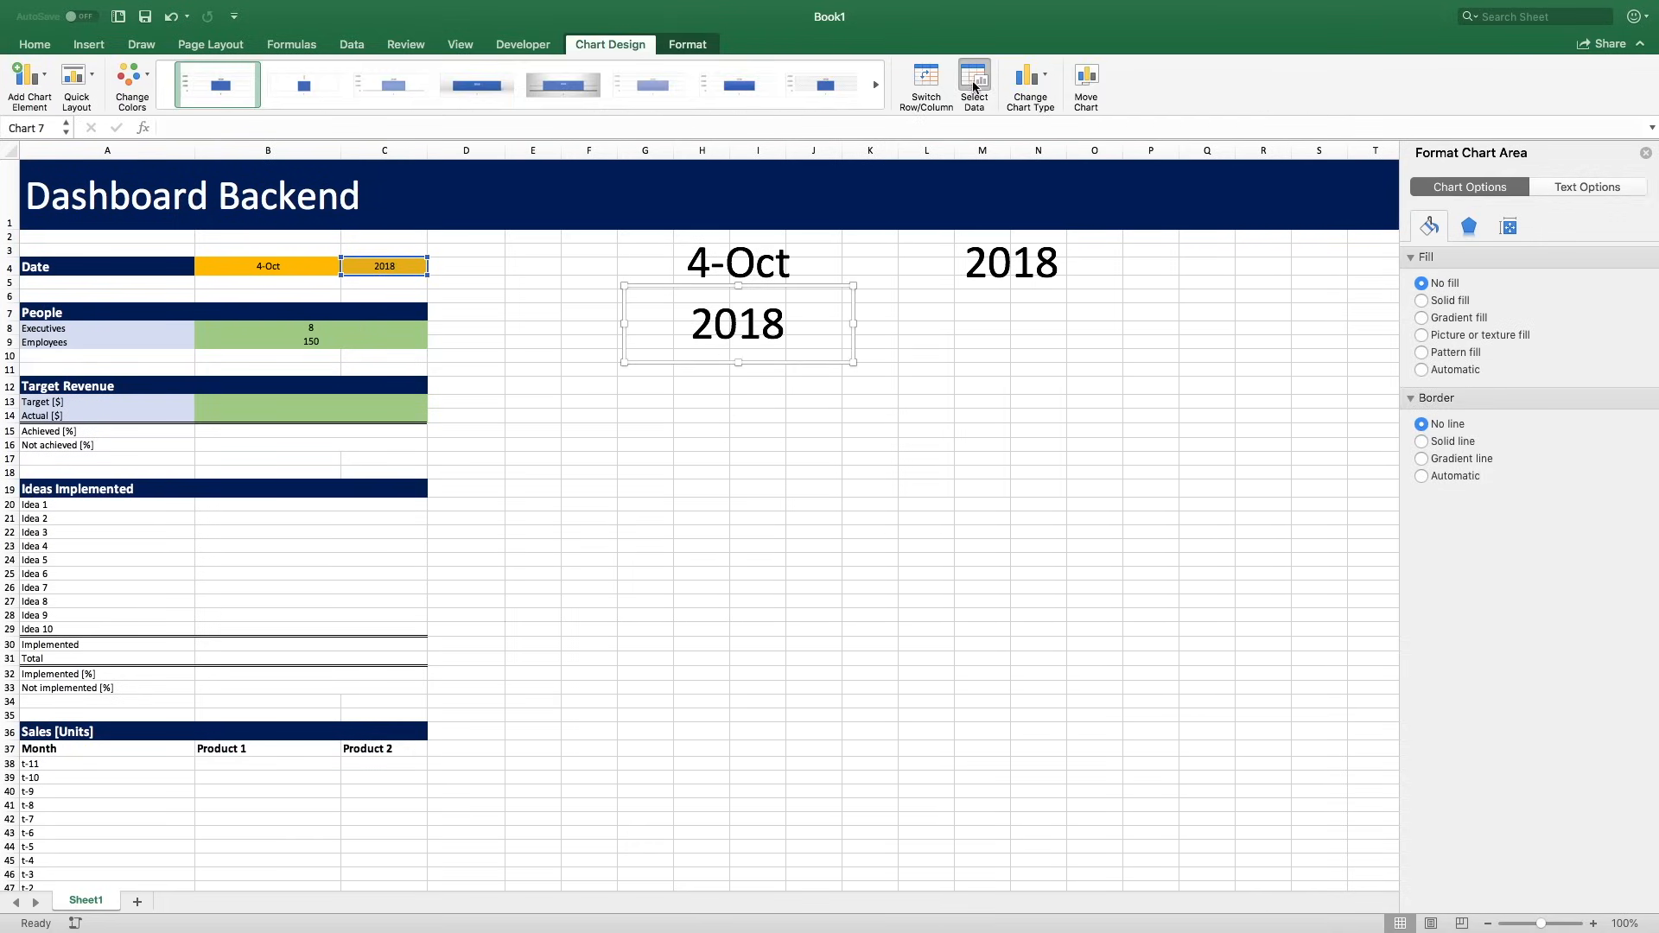
left_click(974, 86)
left_click(324, 328)
key("Return")
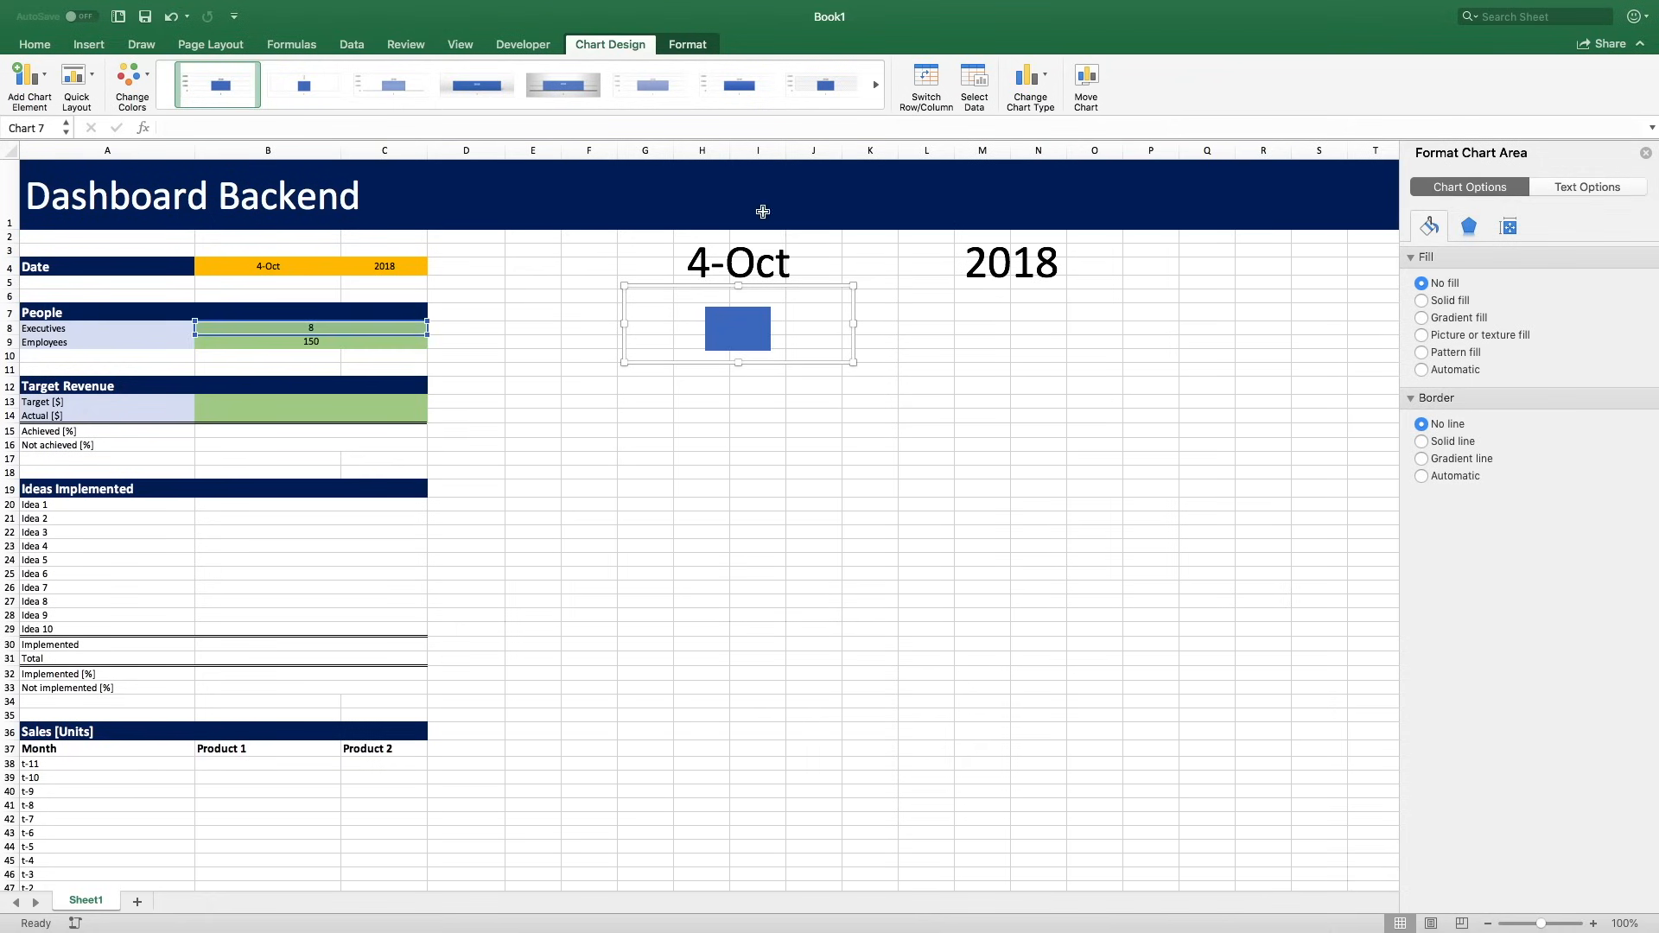
Add a data label to the Executives chart's series and set its bar to No fill and No line.
left_click(751, 328)
right_click(751, 325)
left_click(799, 426)
left_click(747, 333)
left_click(1434, 251)
left_click(1442, 424)
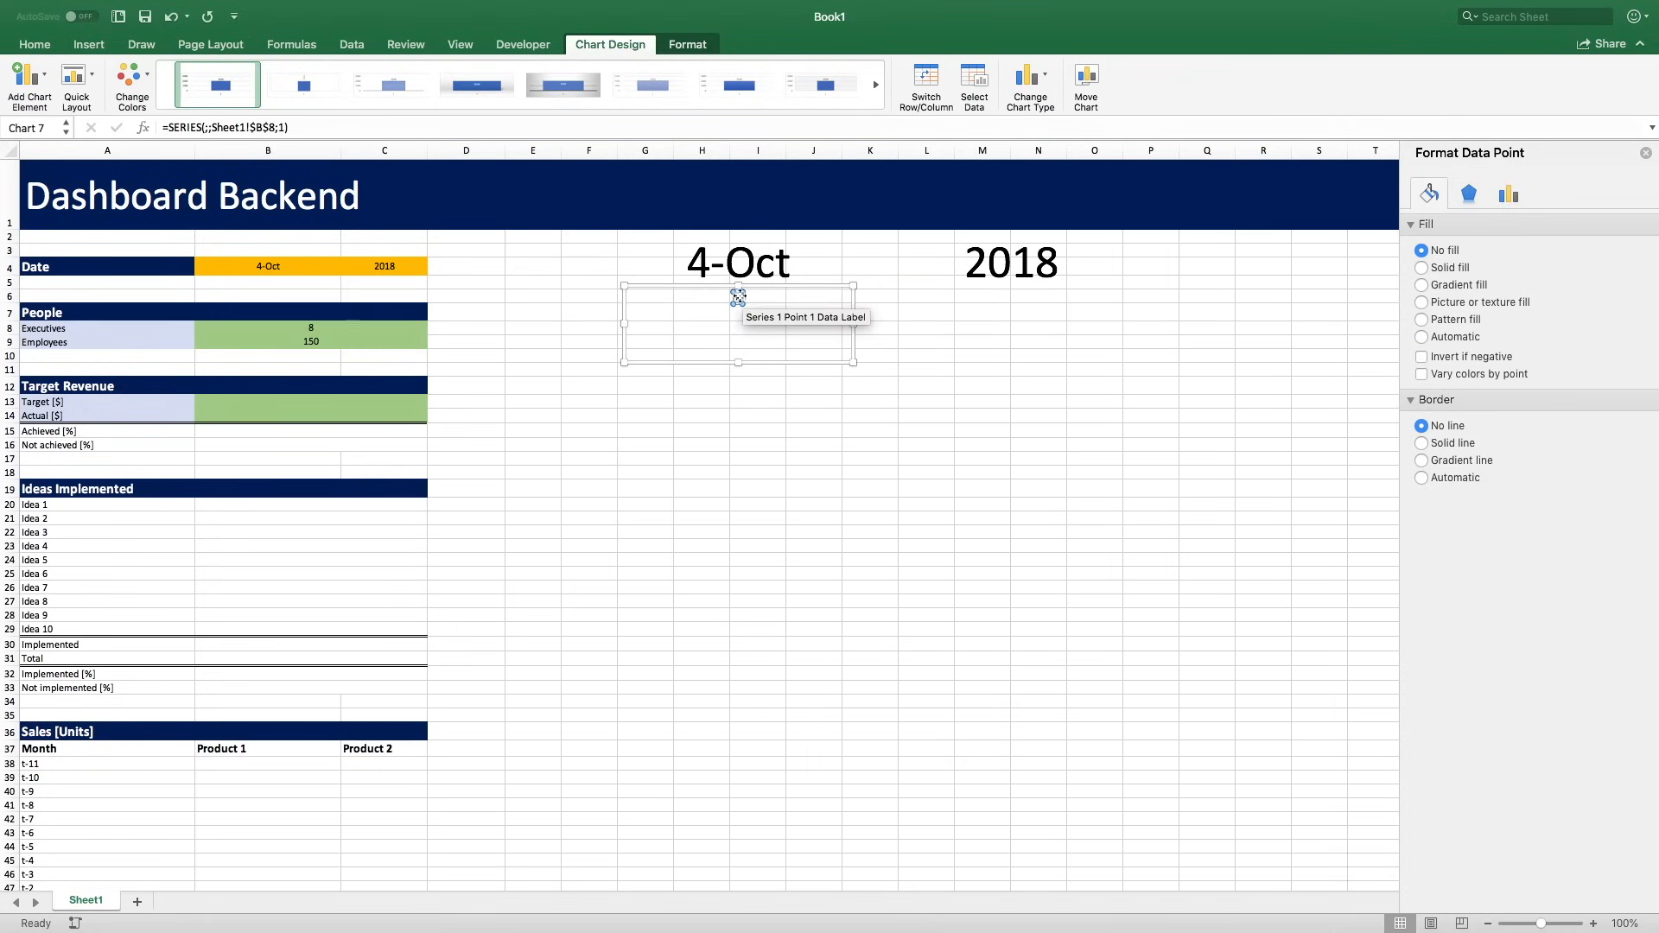
Set the font size of the Executives chart's data label to 54.
left_click(737, 298)
left_click(250, 72)
type("54")
key("Return")
Narrow the Executives chart and enlarge its label box so the number sits centred in the chart.
mouse_move(854, 324)
left_mouse_down()
mouse_move(812, 323)
mouse_move(801, 289)
mouse_move(652, 316)
mouse_move(832, 347)
left_mouse_up()
left_click(733, 320)
left_click_drag(733, 332, 734, 371)
Copy the Executives chart, paste a duplicate and place it directly below the year chart.
key("super+c")
left_click(880, 299)
left_click(929, 313)
key("super+v")
left_click_drag(990, 343, 1008, 326)
Change the data range of the chart below the year to the Employees value in B9.
left_click(635, 46)
left_click(974, 80)
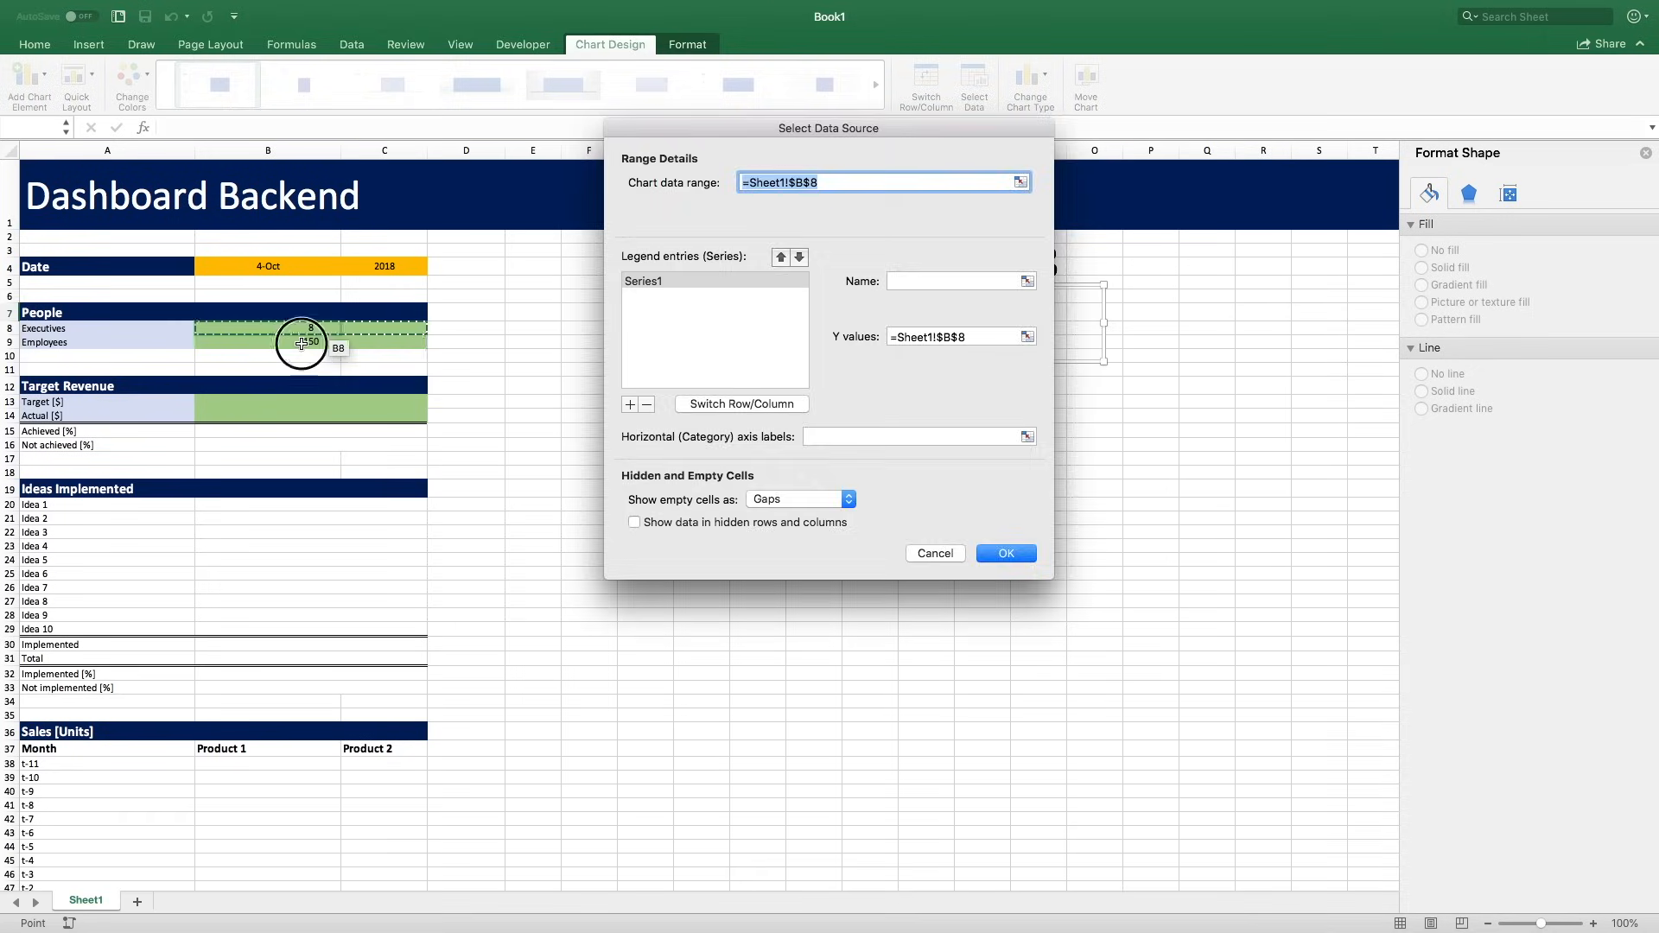
left_click(303, 343)
left_click(1005, 553)
Add a data label to the Employees chart's series and set its bar to No fill and No line.
left_click(1021, 337)
right_click(1015, 333)
left_click(1124, 444)
left_click(1422, 250)
left_click(1422, 430)
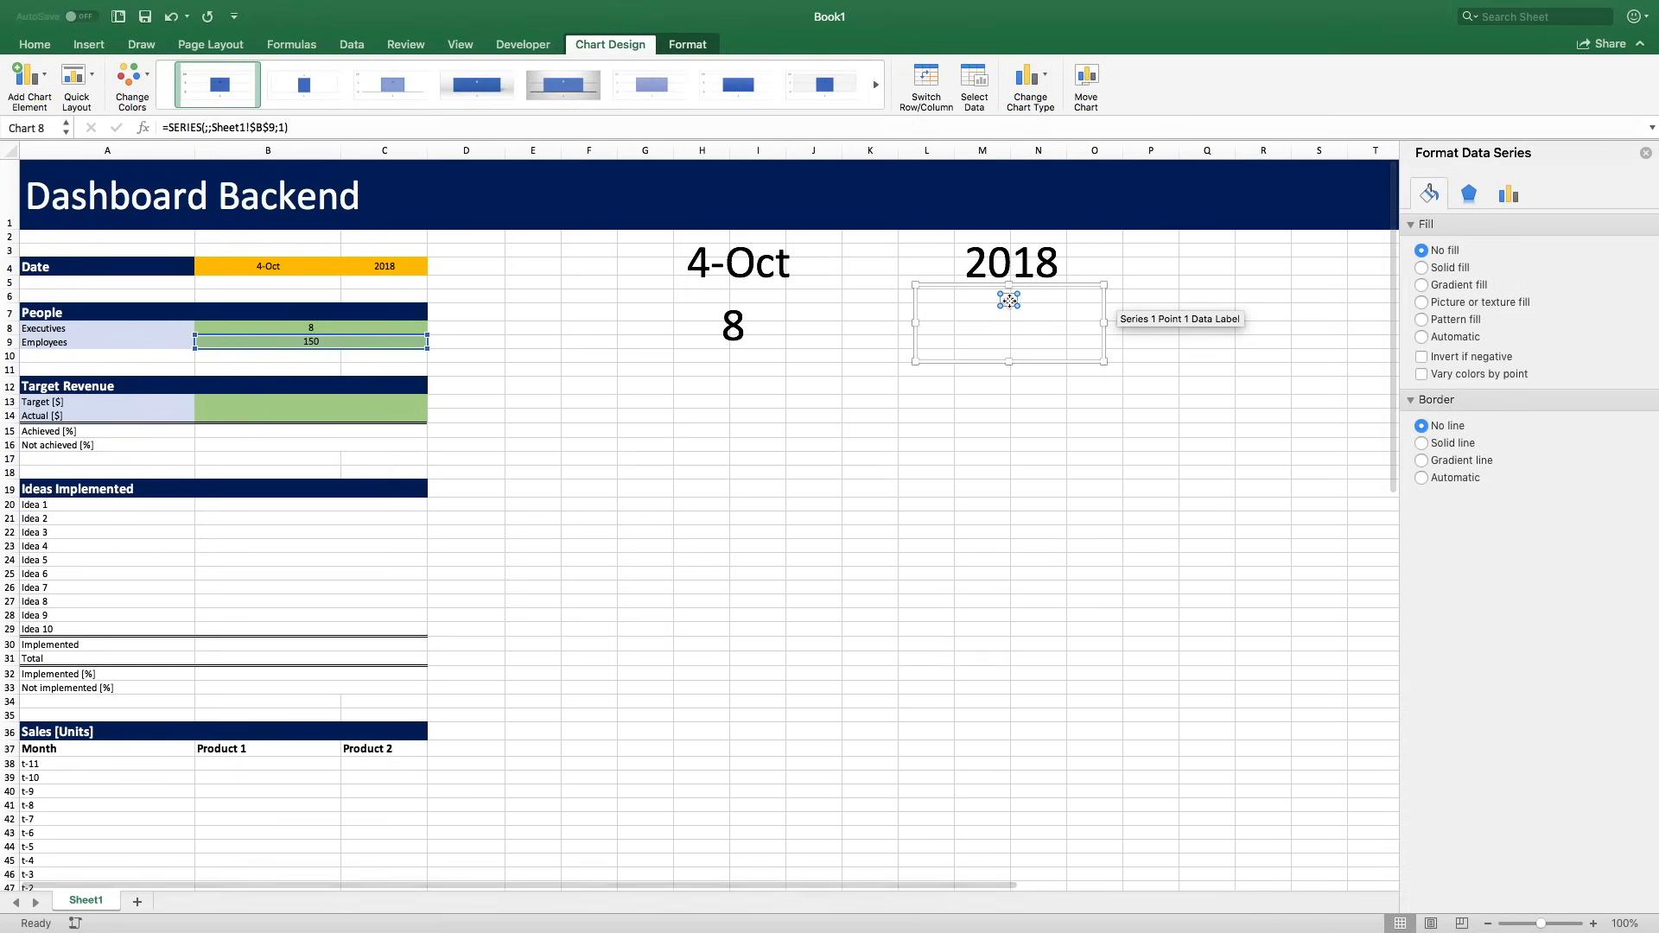
Set the font size of the Employees chart's data label to 54.
left_click(1009, 300)
left_click(34, 45)
left_click(232, 72)
type("54")
key("Return")
Move the Employees label to its chart's upper-left corner and enlarge its box to fill the whole chart area.
left_click(1019, 317)
left_click_drag(994, 304, 1127, 355)
left_click_drag(1009, 375, 1008, 377)
left_click_drag(1009, 290, 1010, 281)
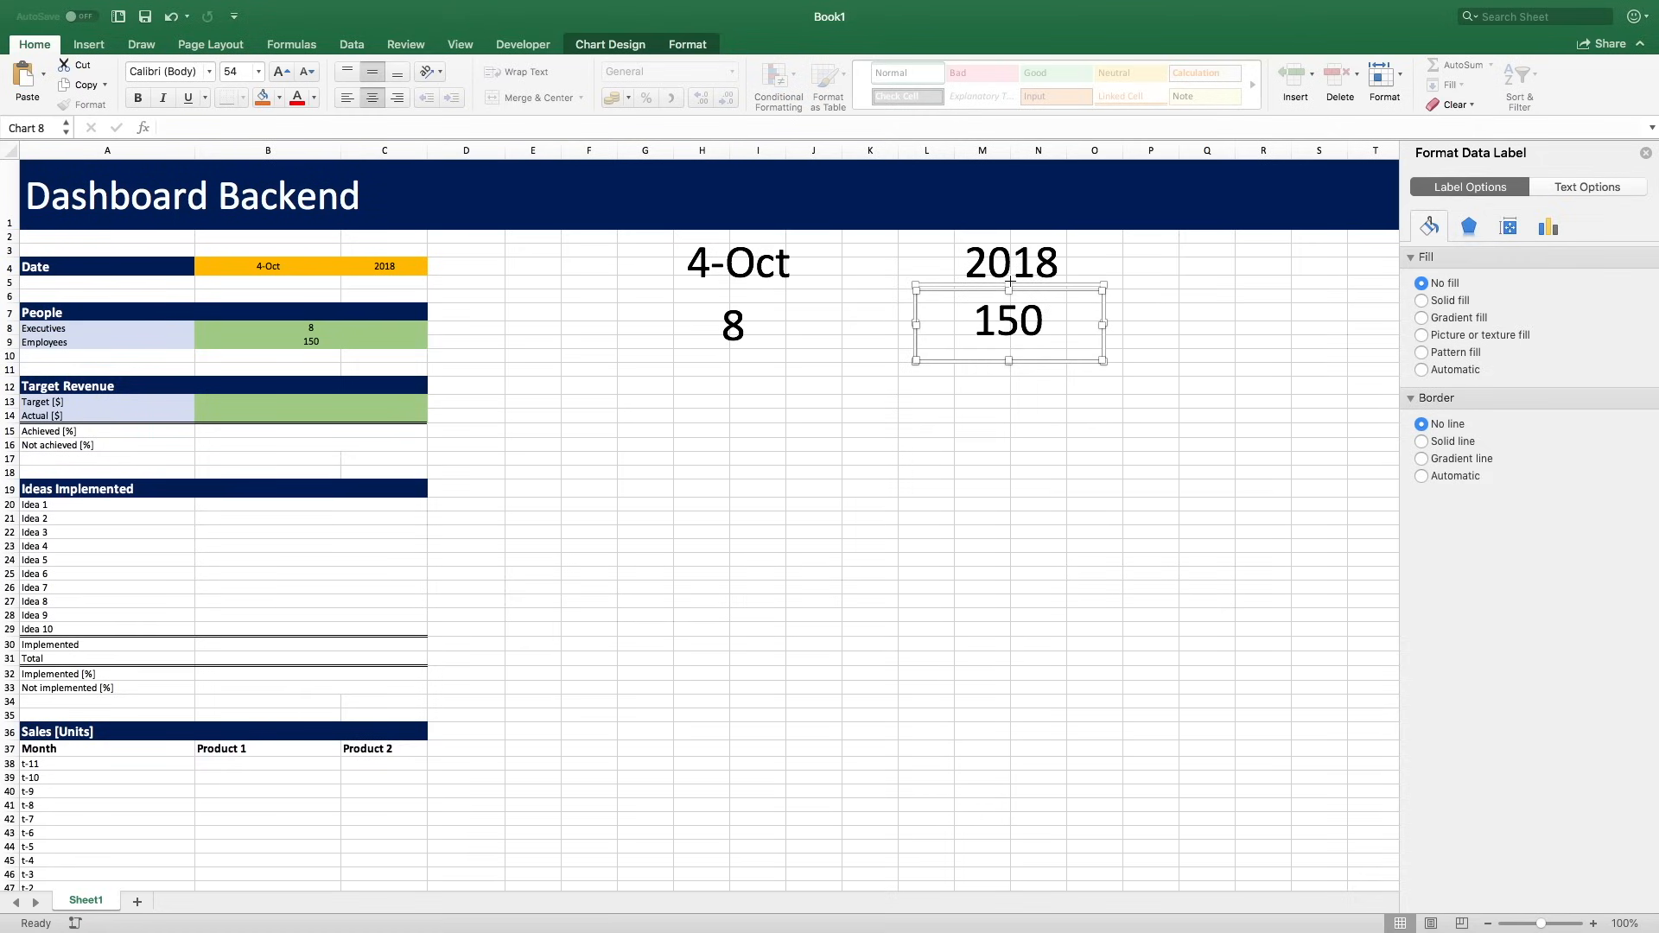
left_click(1159, 296)
In the Target Revenue section, enter a target of 40000 in B13 and an actual value of 25000 in B14.
left_click(257, 402)
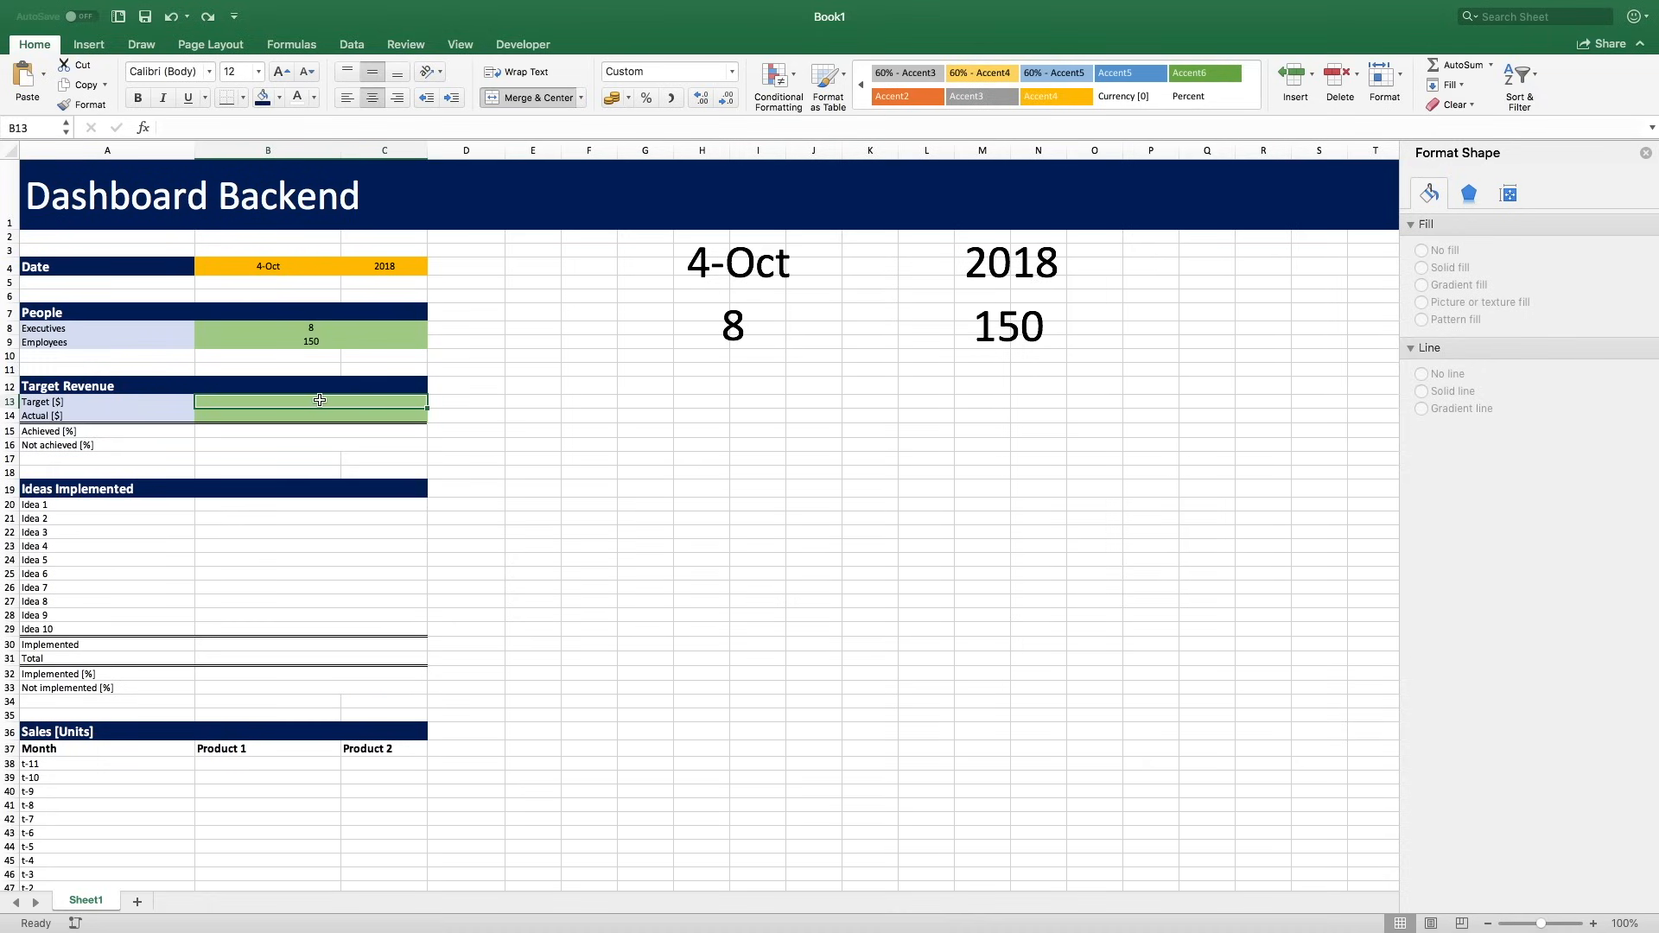
type("40000")
key("Return")
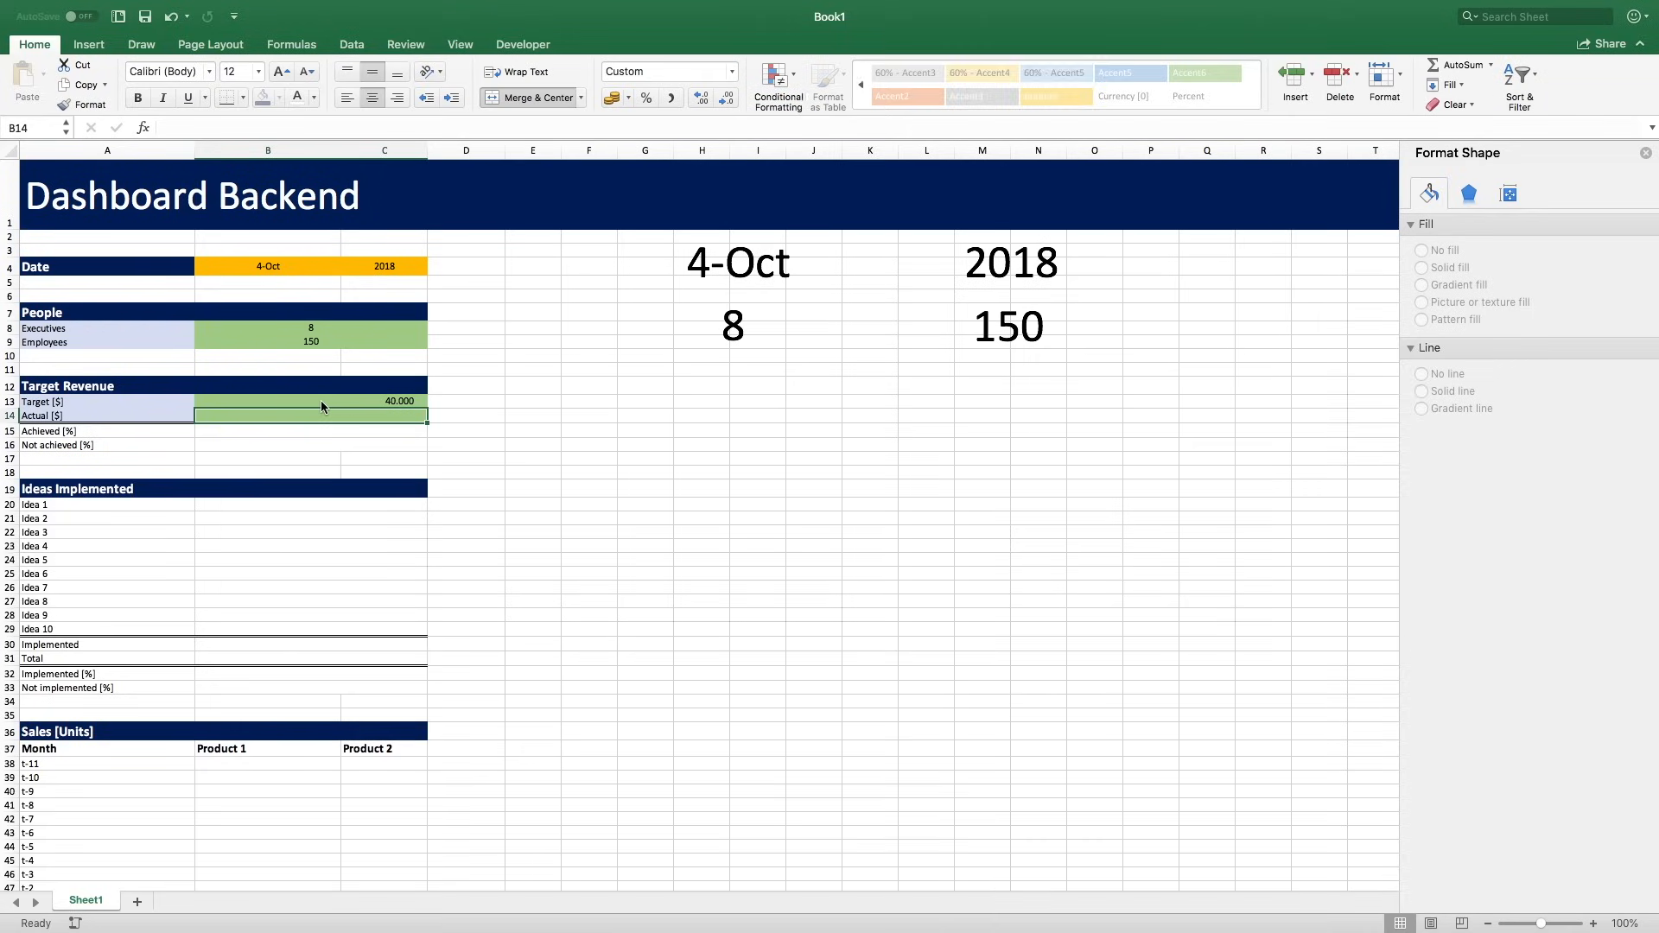
type("25000")
key("Return")
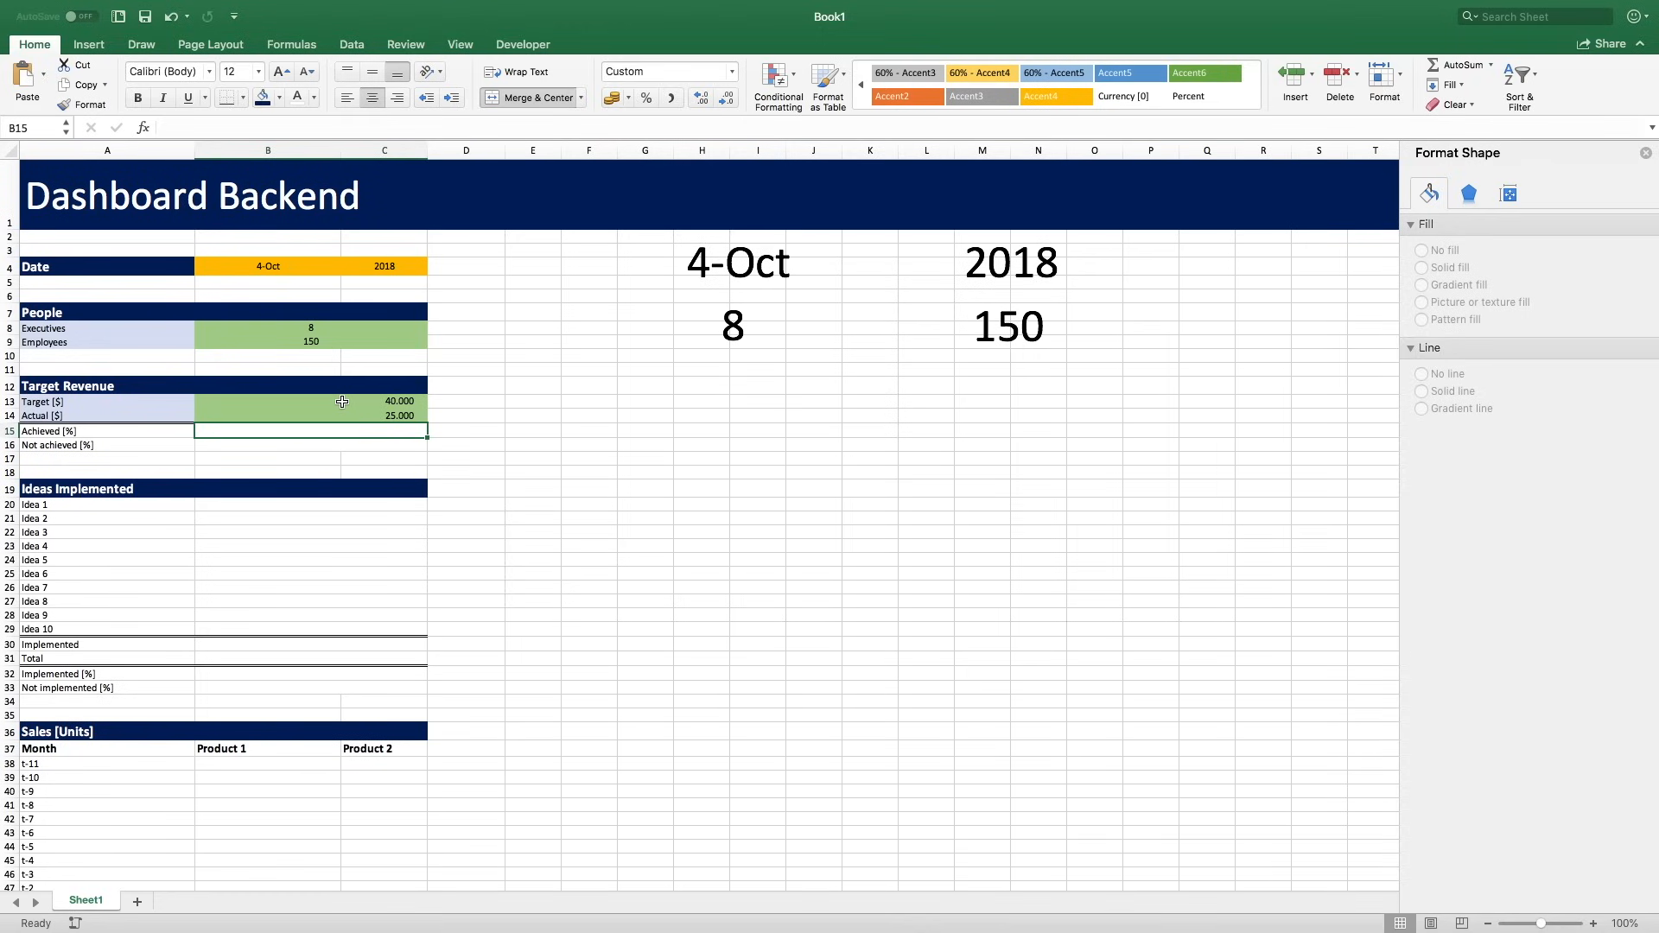
Calculate Achieved [%] in B15 as the actual value B14 divided by the target B13, expressed as a percentage number.
type("=")
left_click(370, 417)
type("/")
left_click(377, 401)
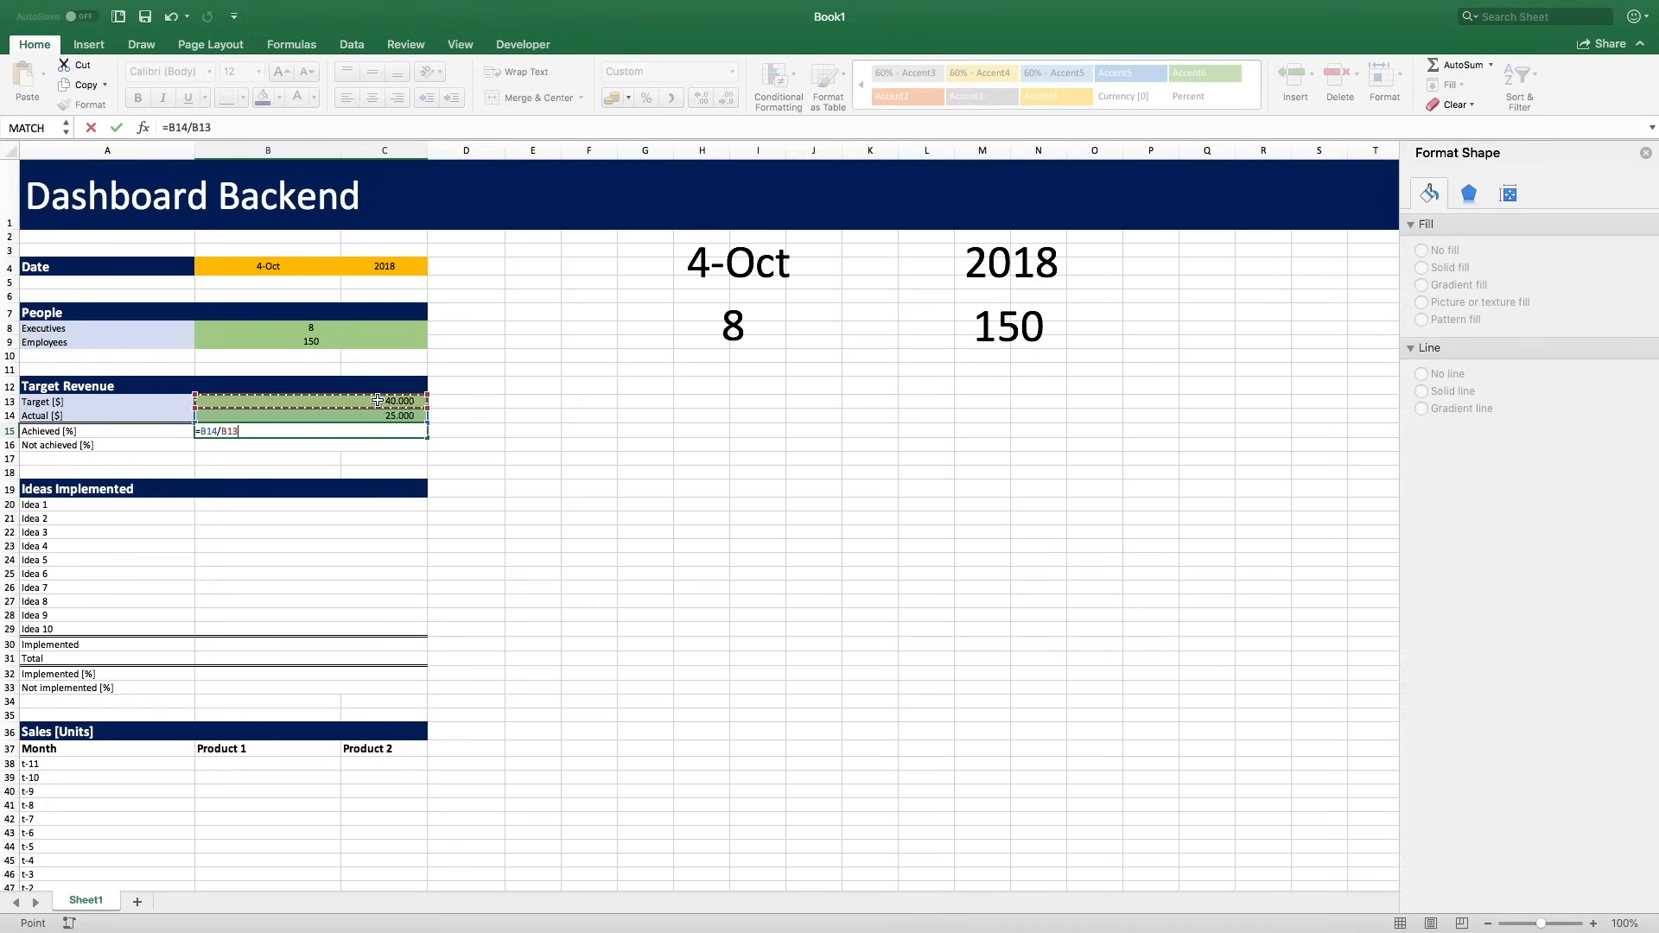
type("*")
key("Return")
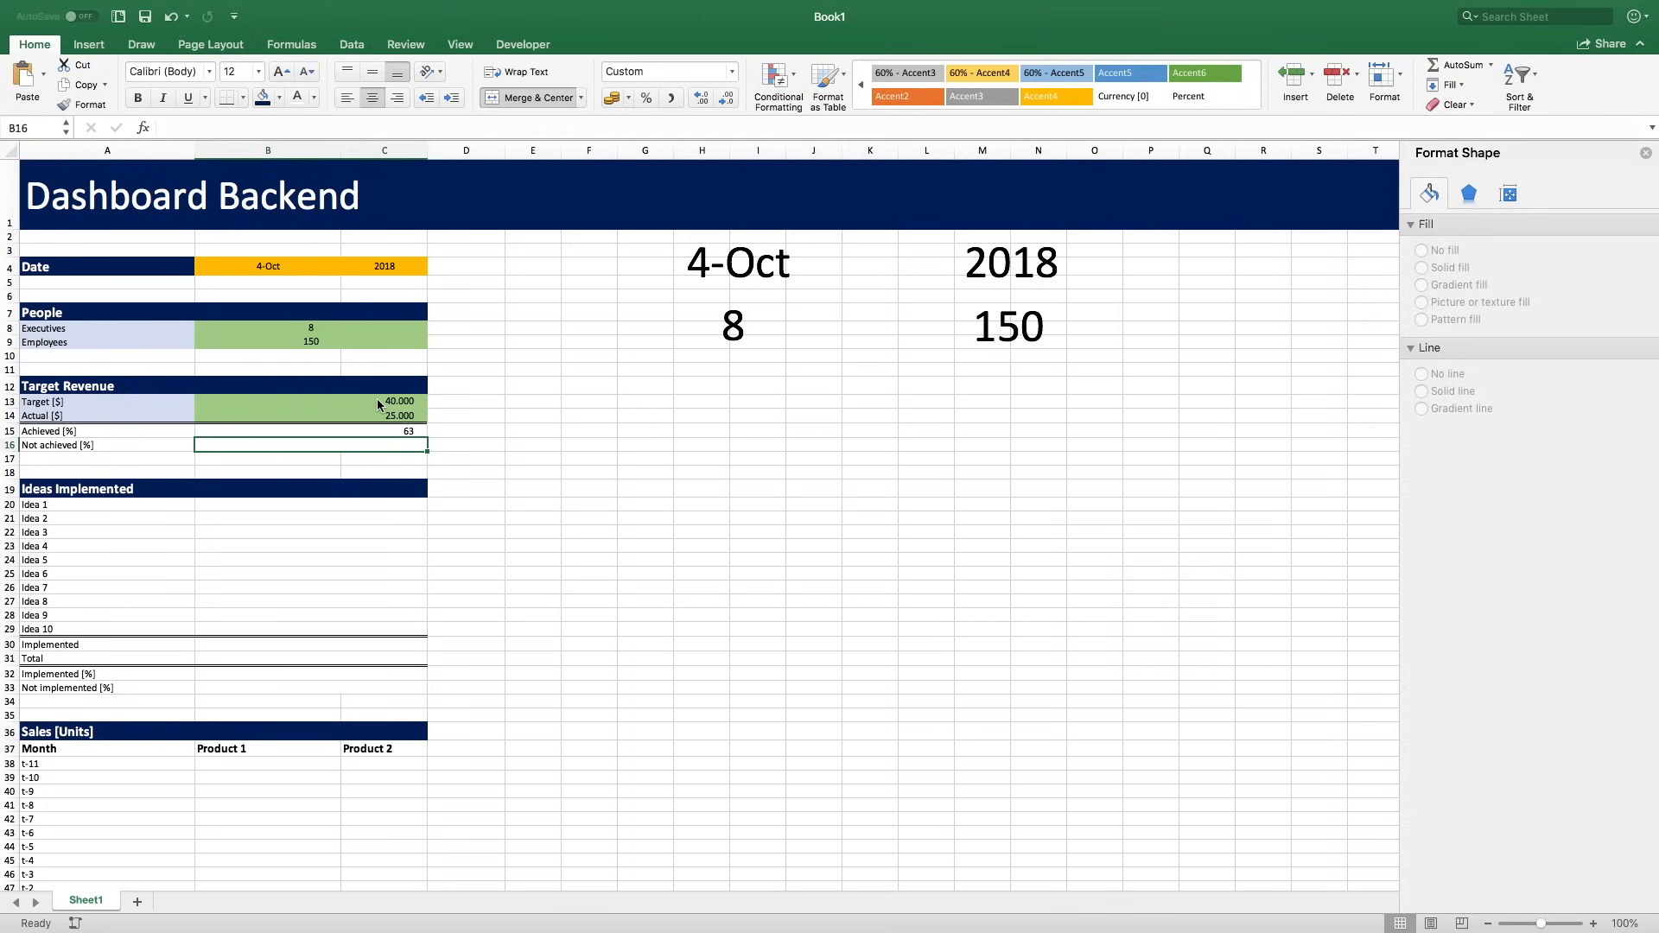
Calculate Not achieved [%] in B16 as 100 minus the achieved percentage in B15.
type("=")
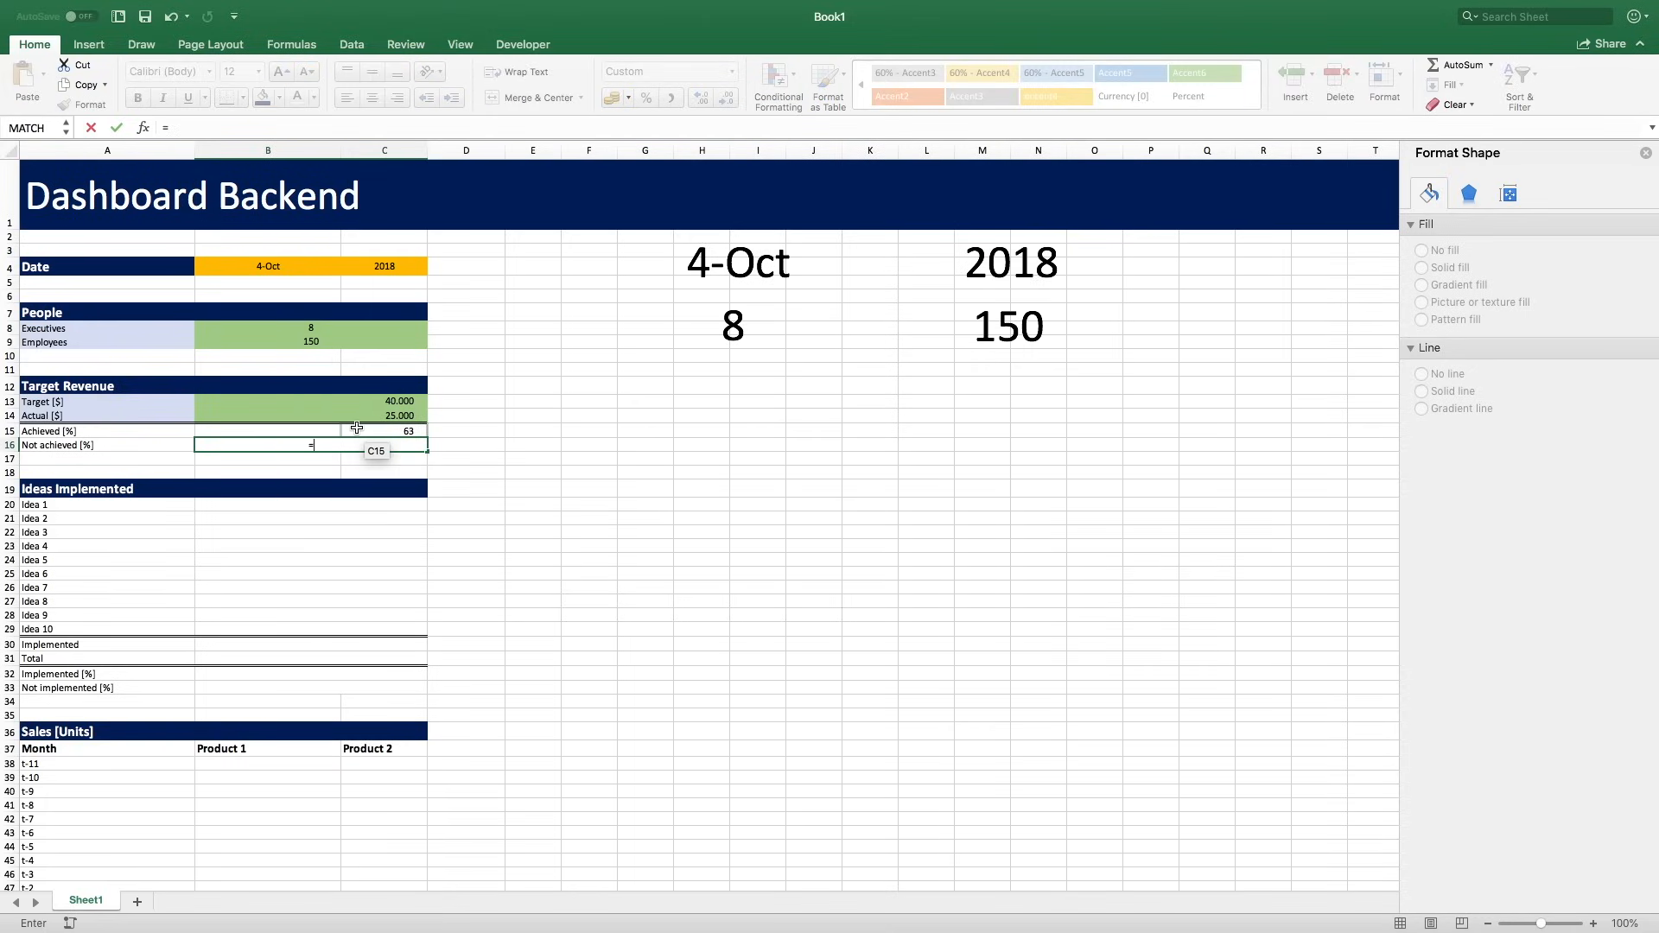
type("100-")
left_click(367, 430)
key("Return")
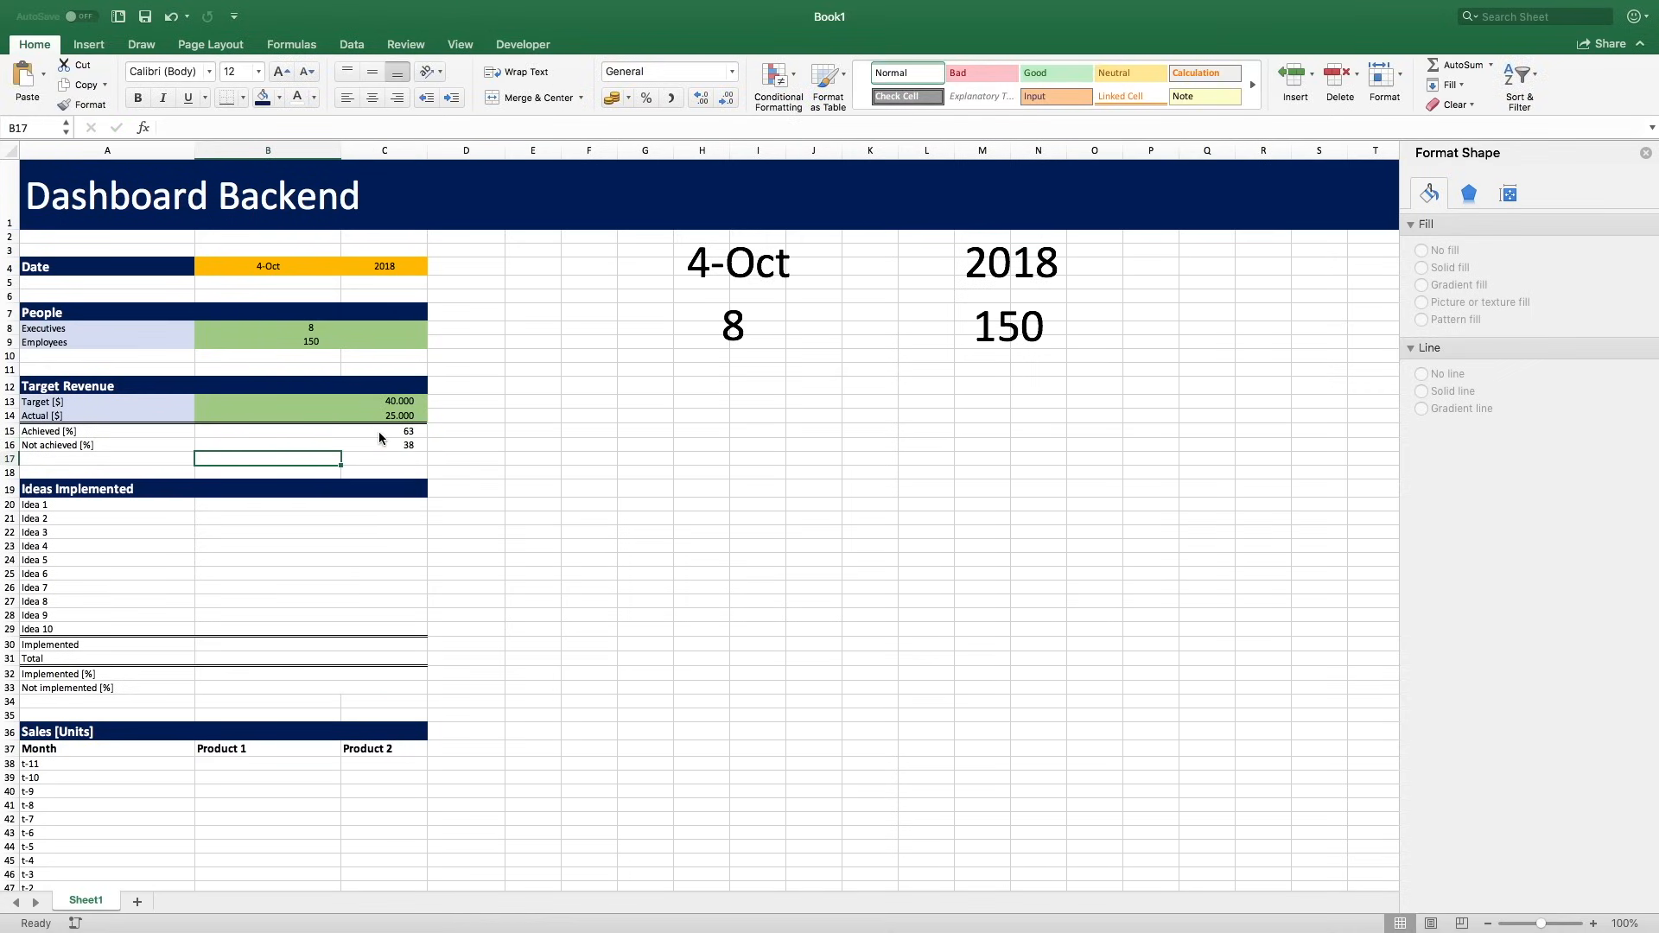
Duplicate the Executives label chart and place the copy below the original, beside the Target Revenue section.
left_click(536, 384)
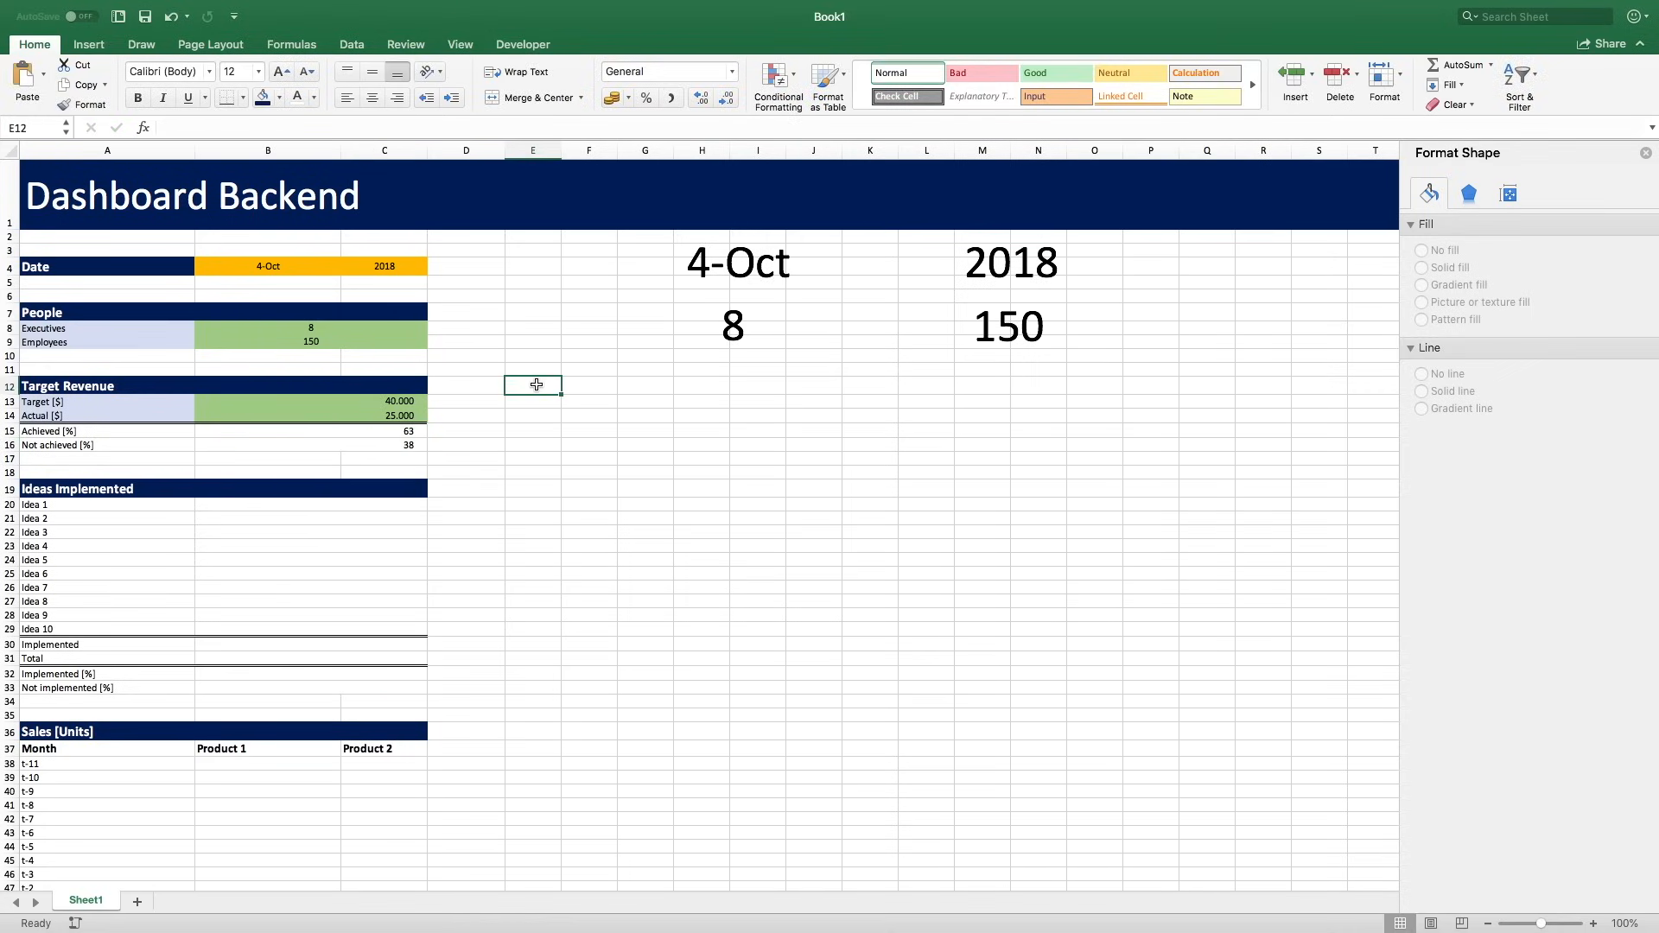
left_click(739, 322)
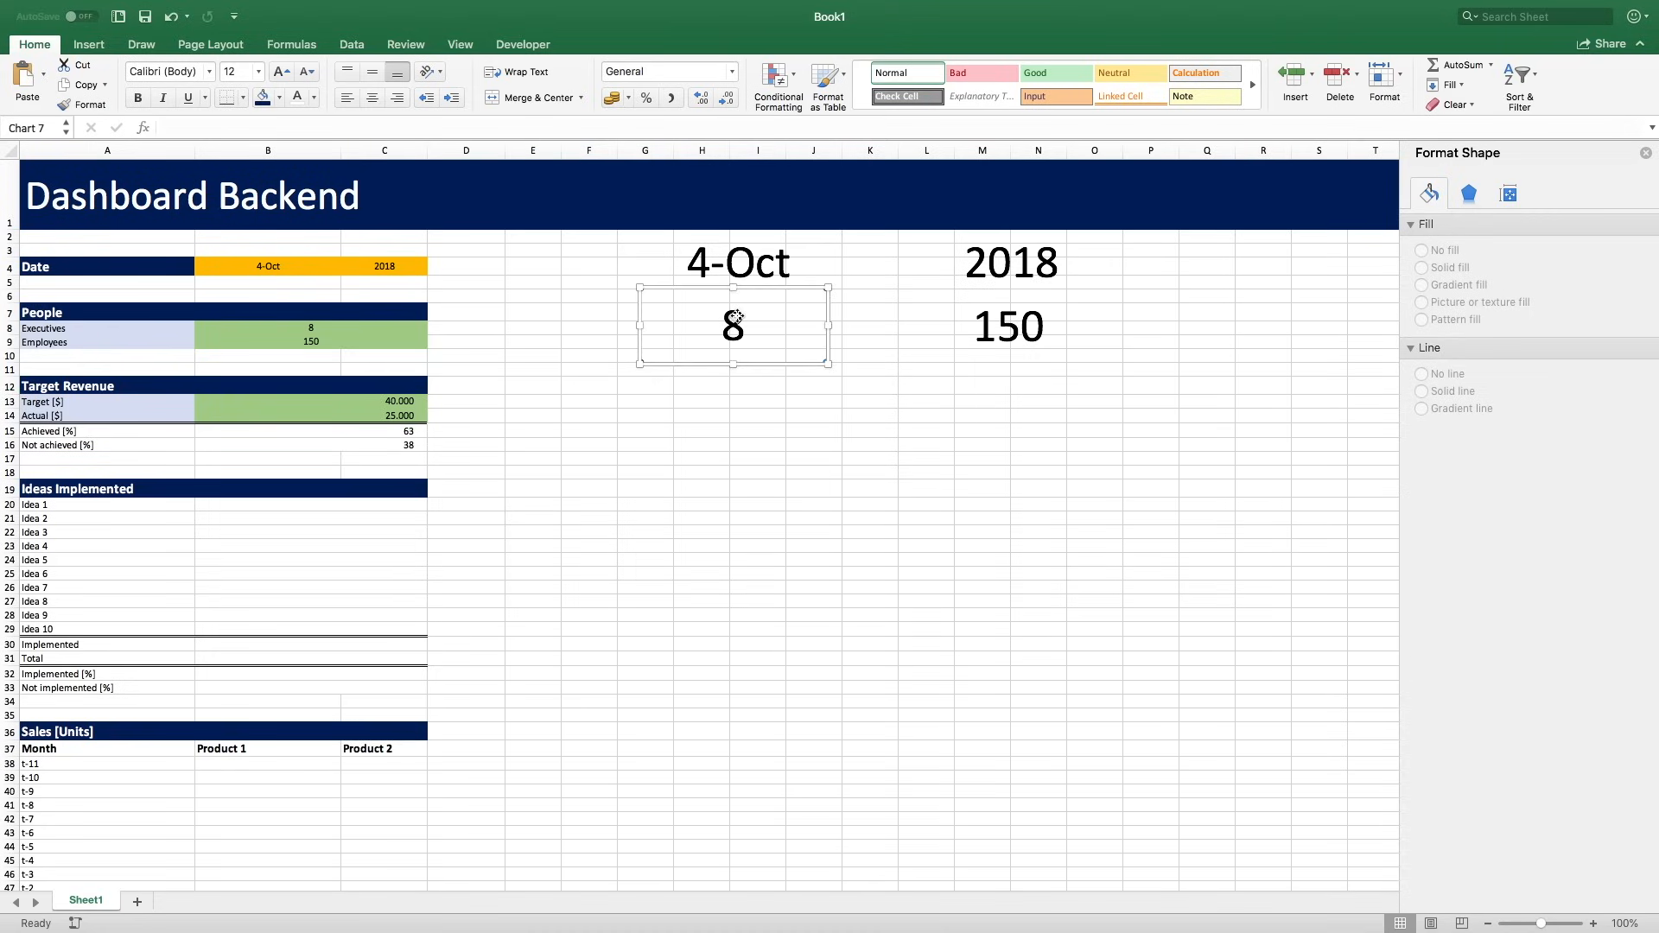
left_click(773, 287)
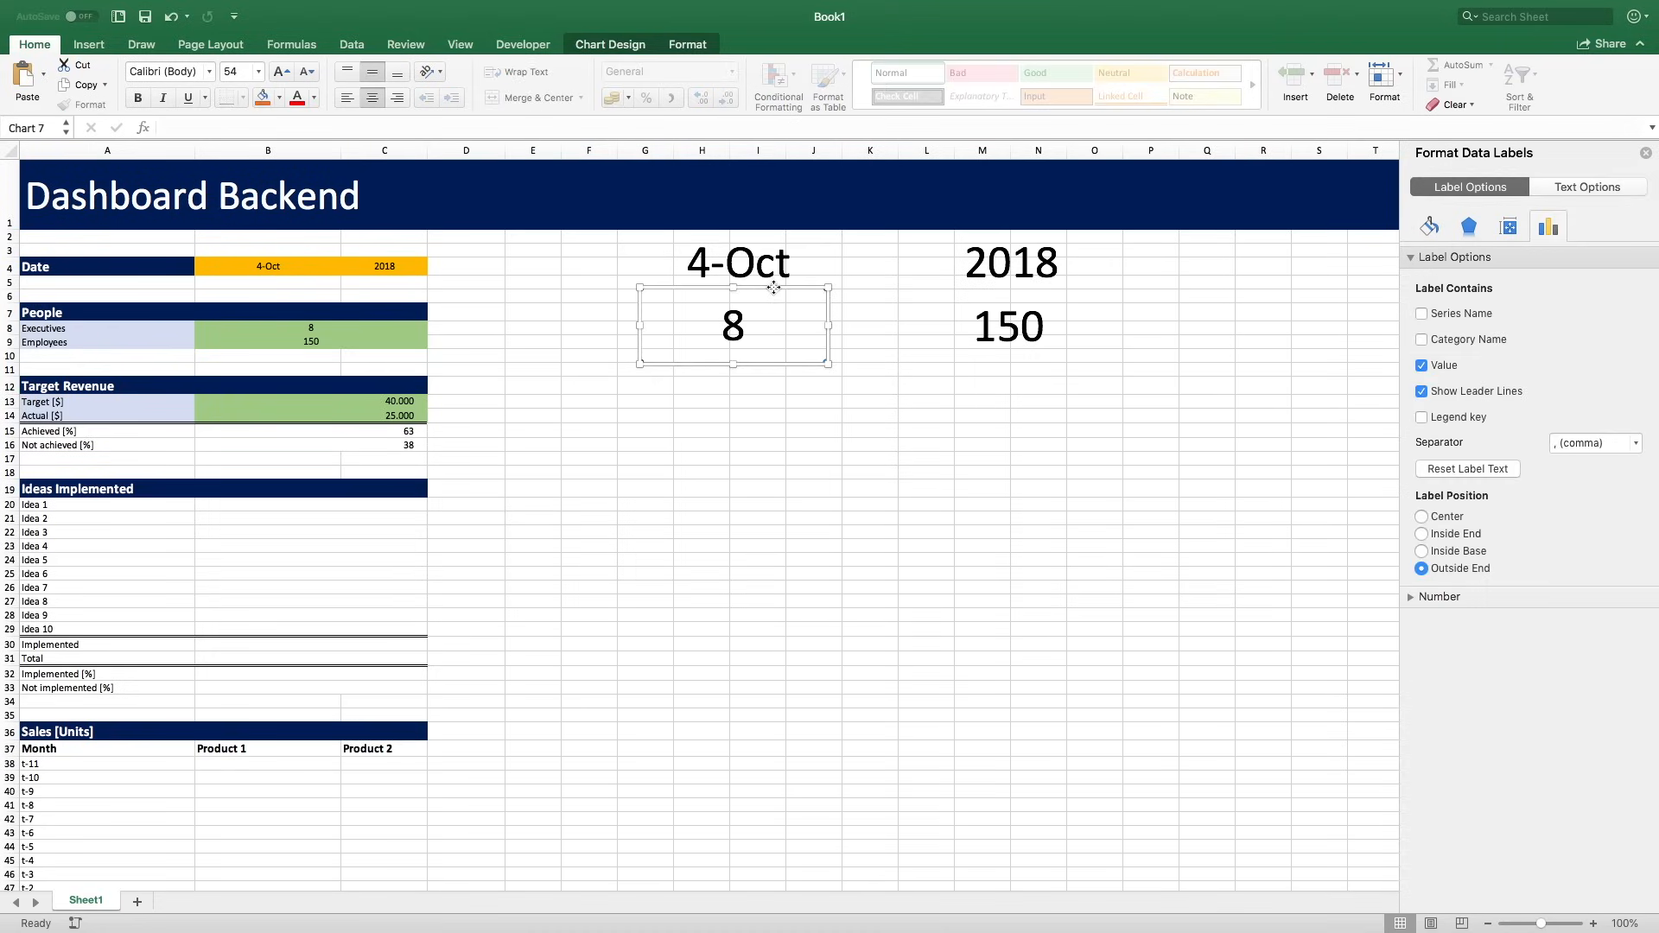
left_click(650, 396)
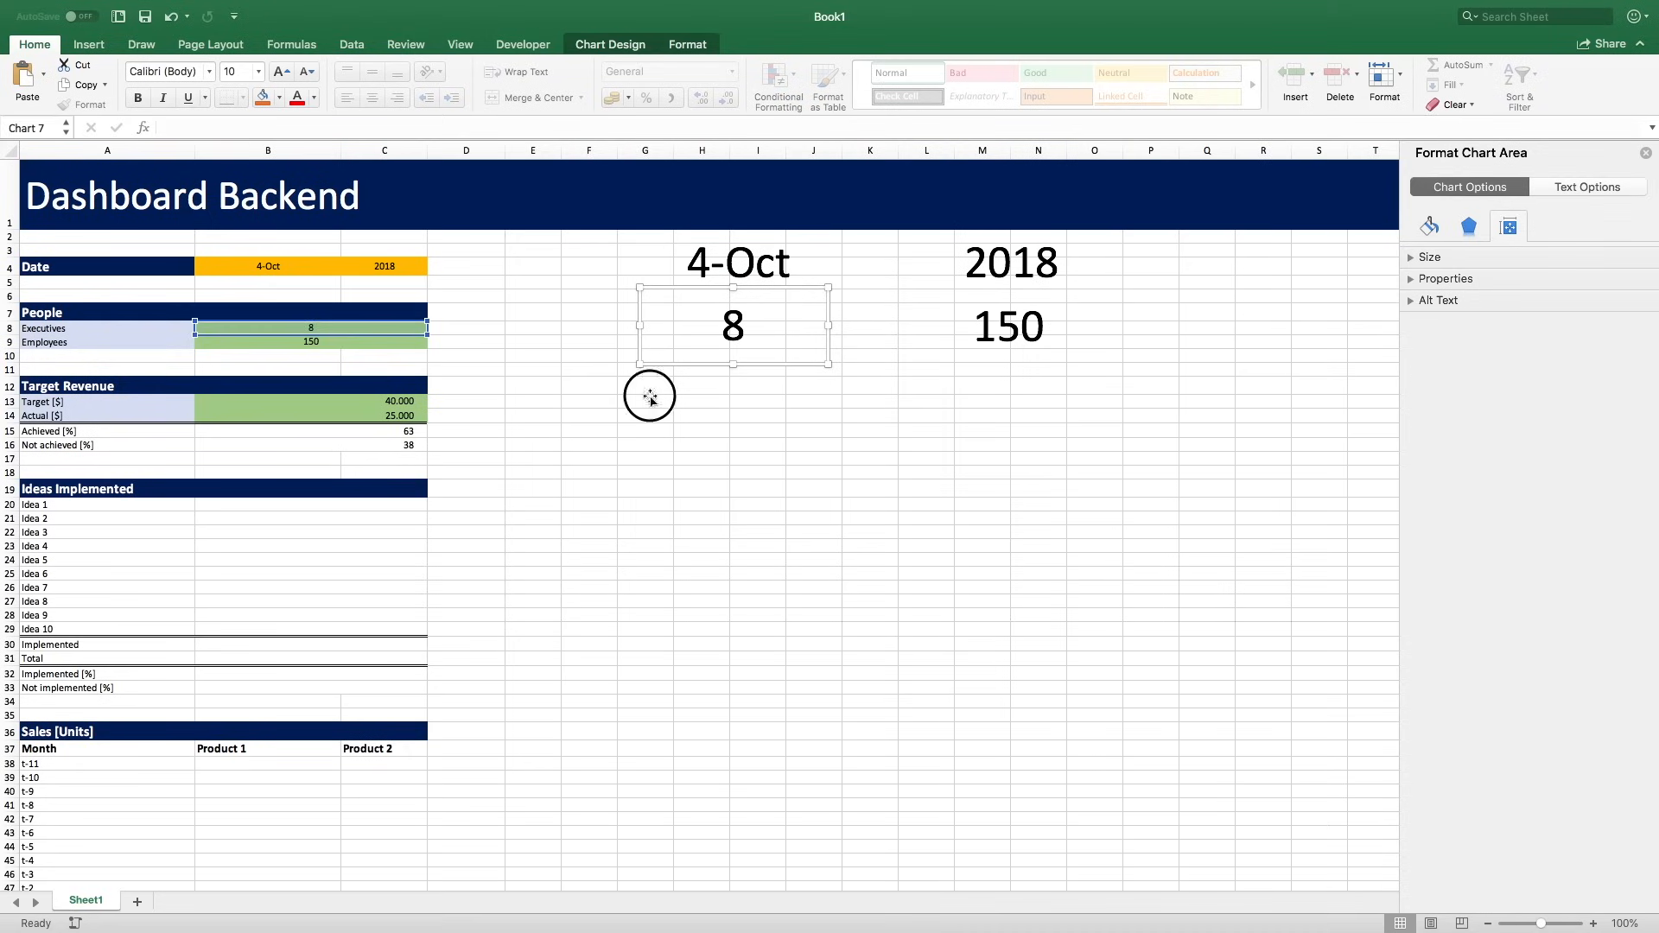
key("super+v")
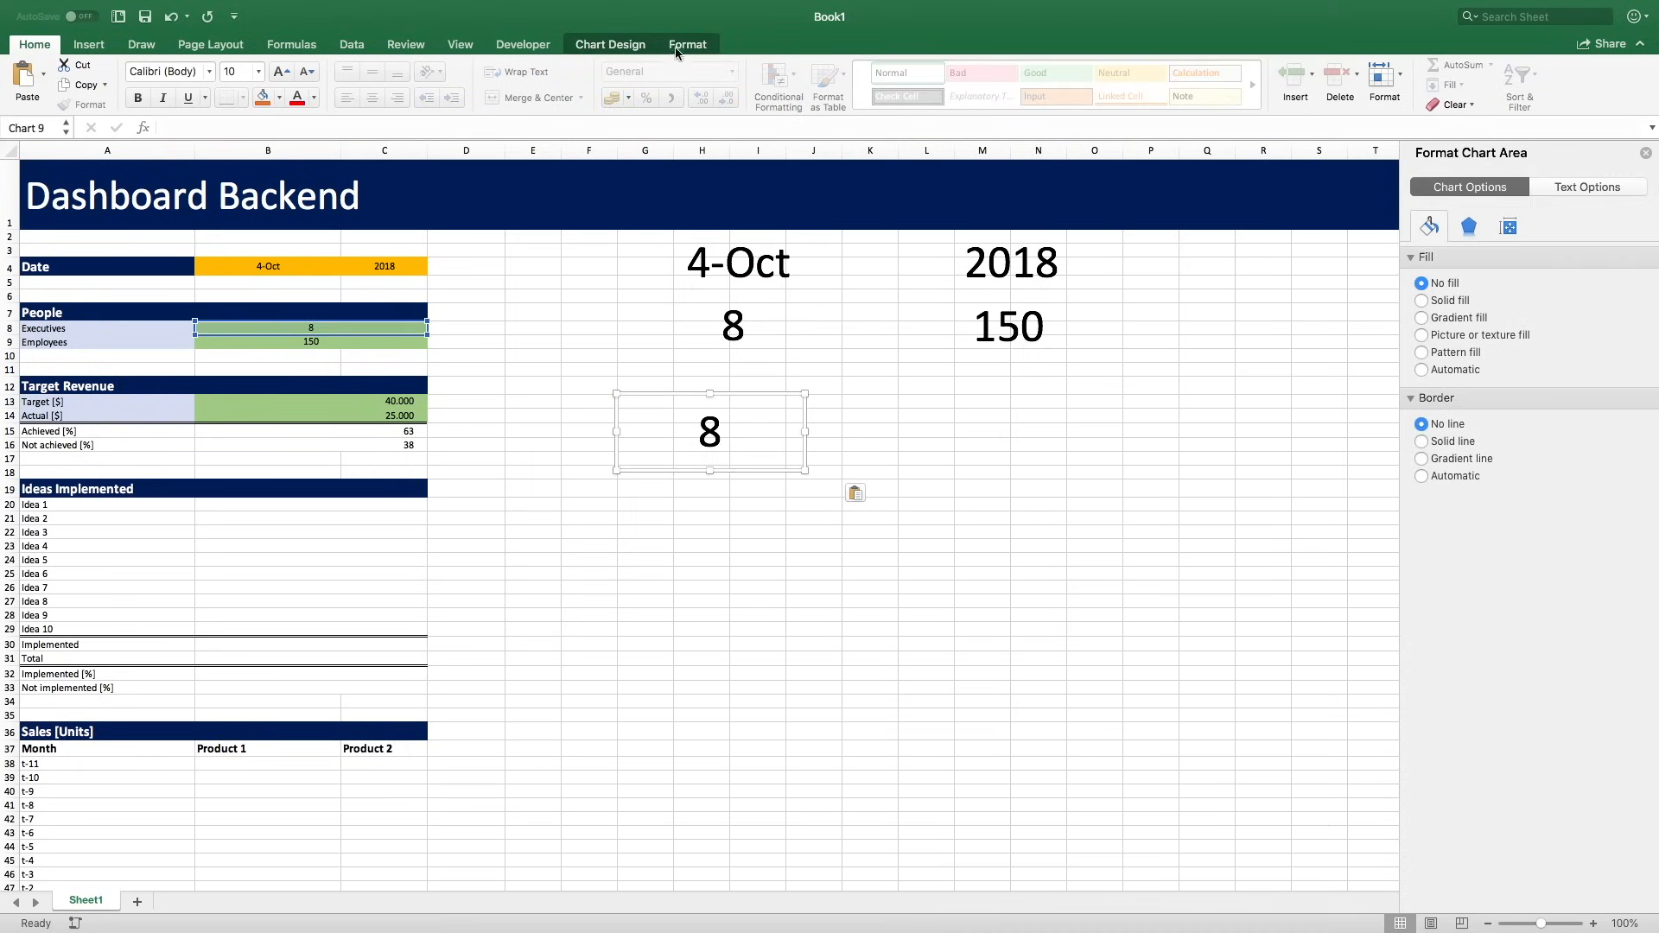
Change the duplicated chart's data range to the Achieved [%] cell, Sheet1!$B$15.
left_click(619, 45)
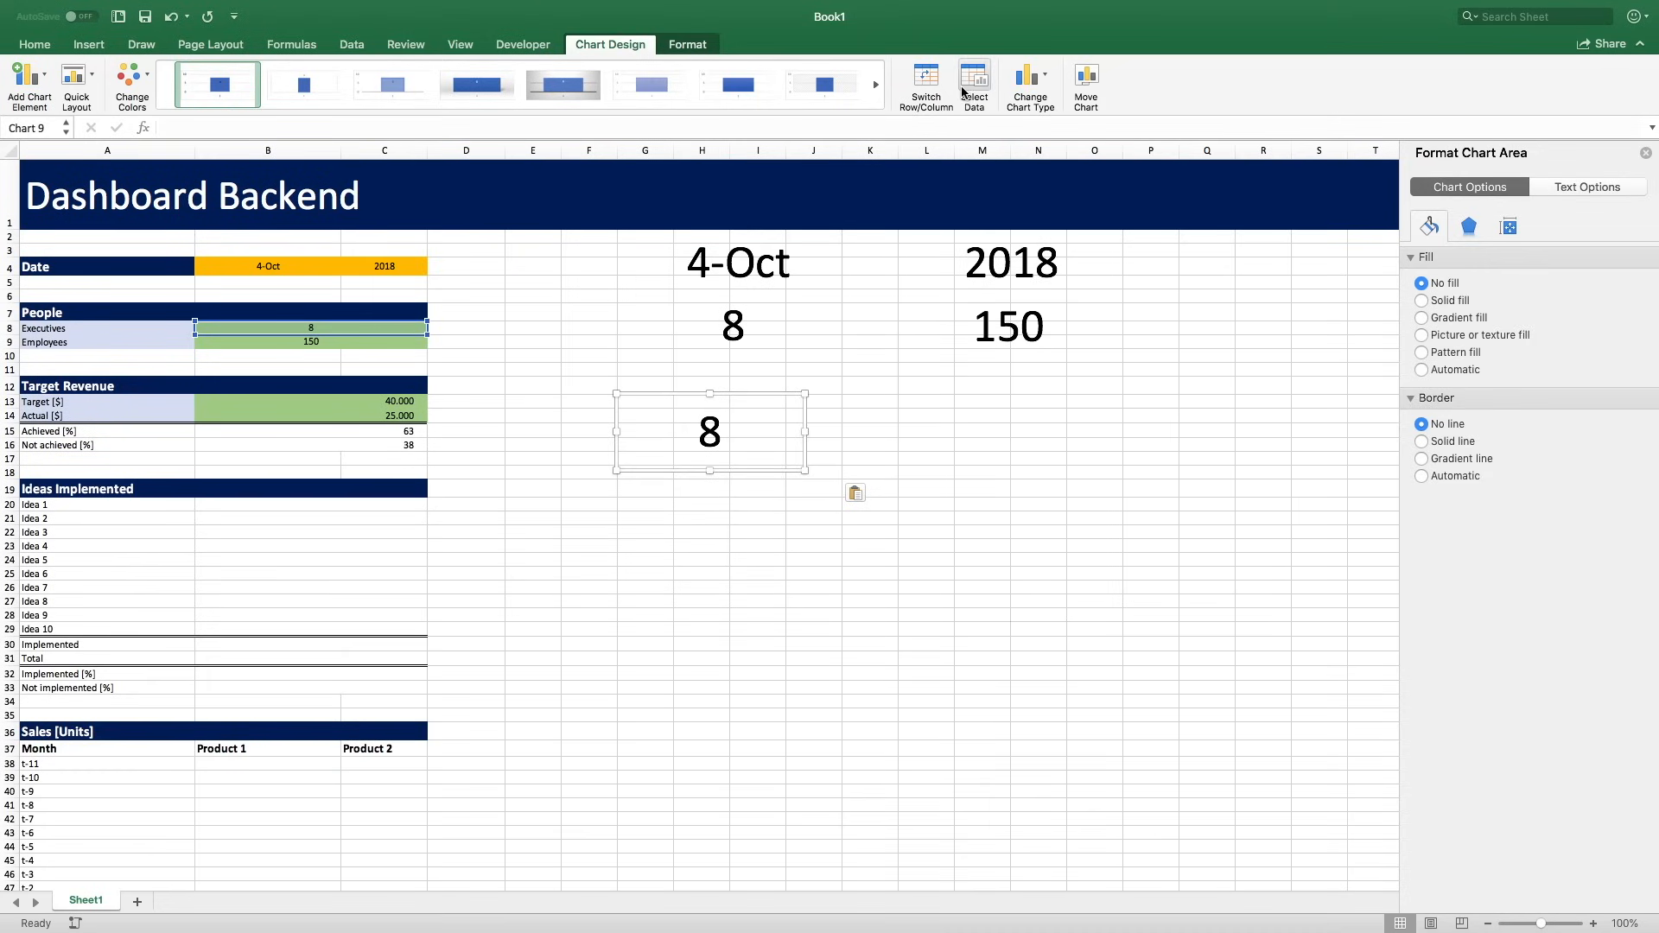
left_click(974, 84)
left_click(397, 431)
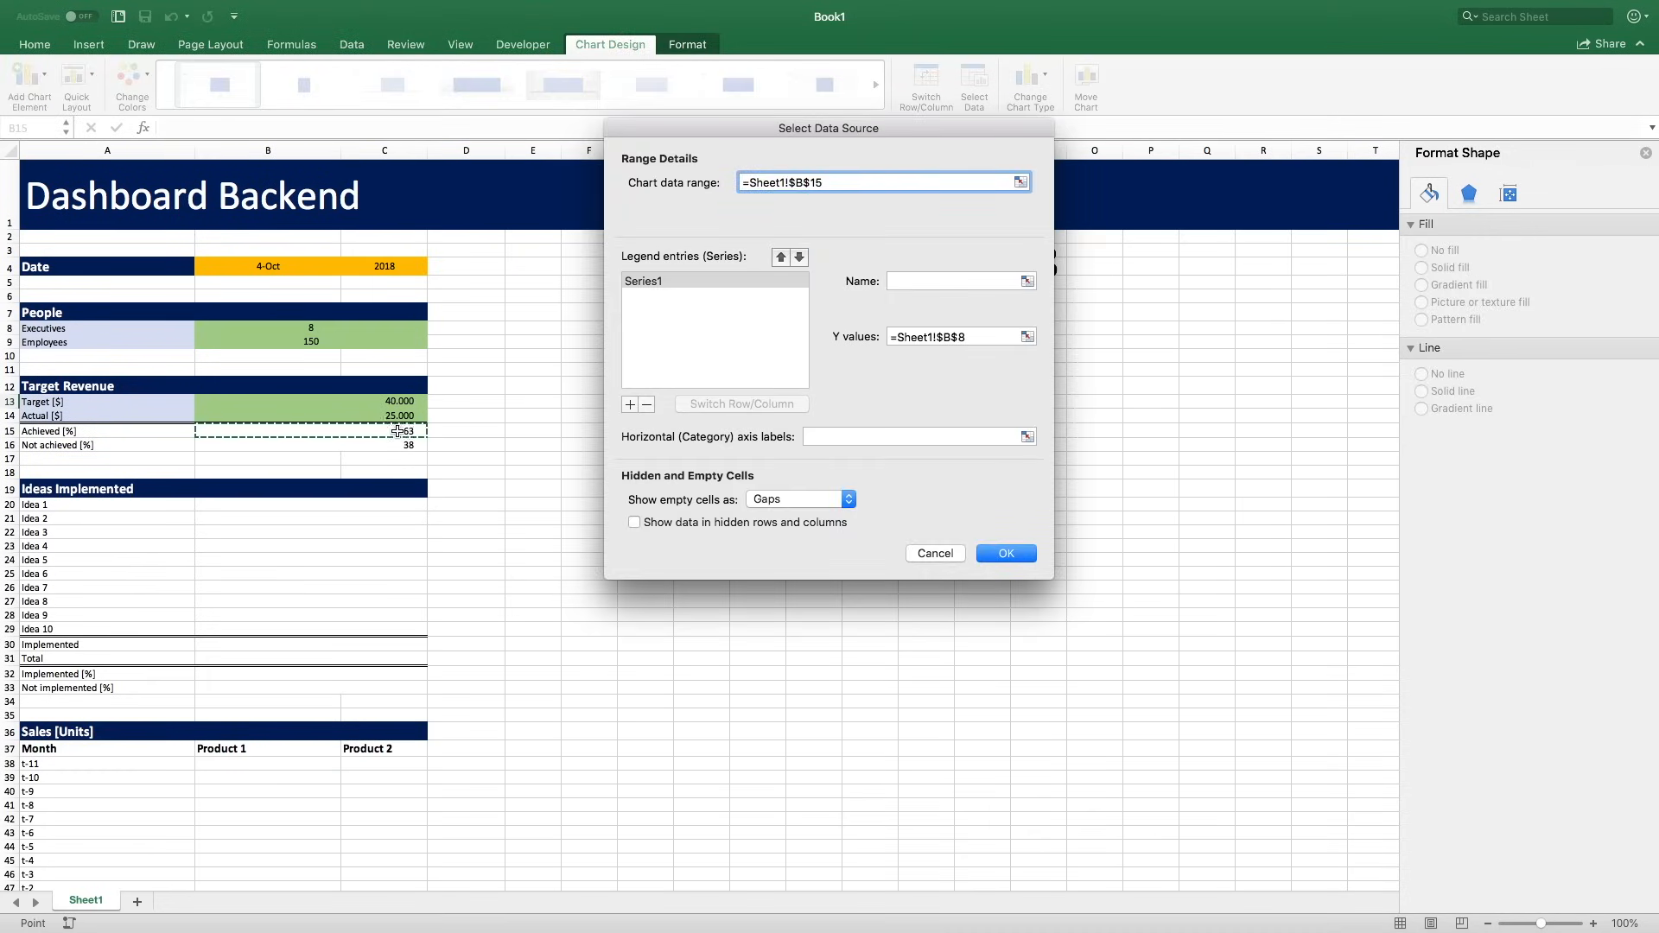
key("Return")
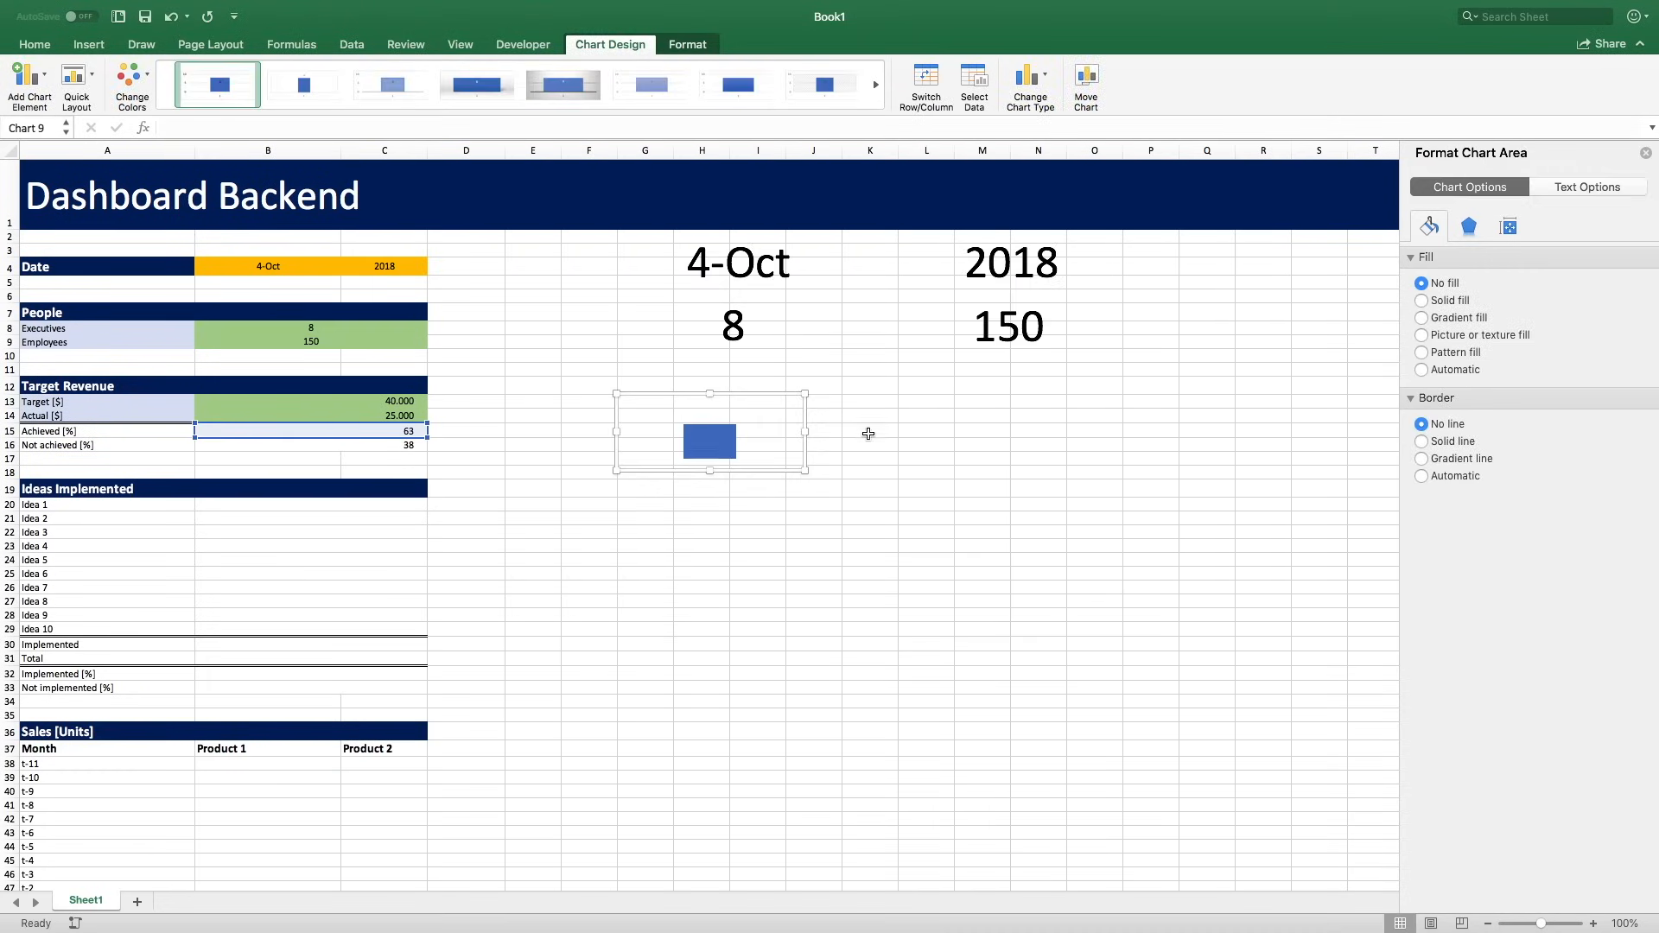
Set the Achieved chart's bar to no fill and no line, and add data labels to it.
left_click(706, 441)
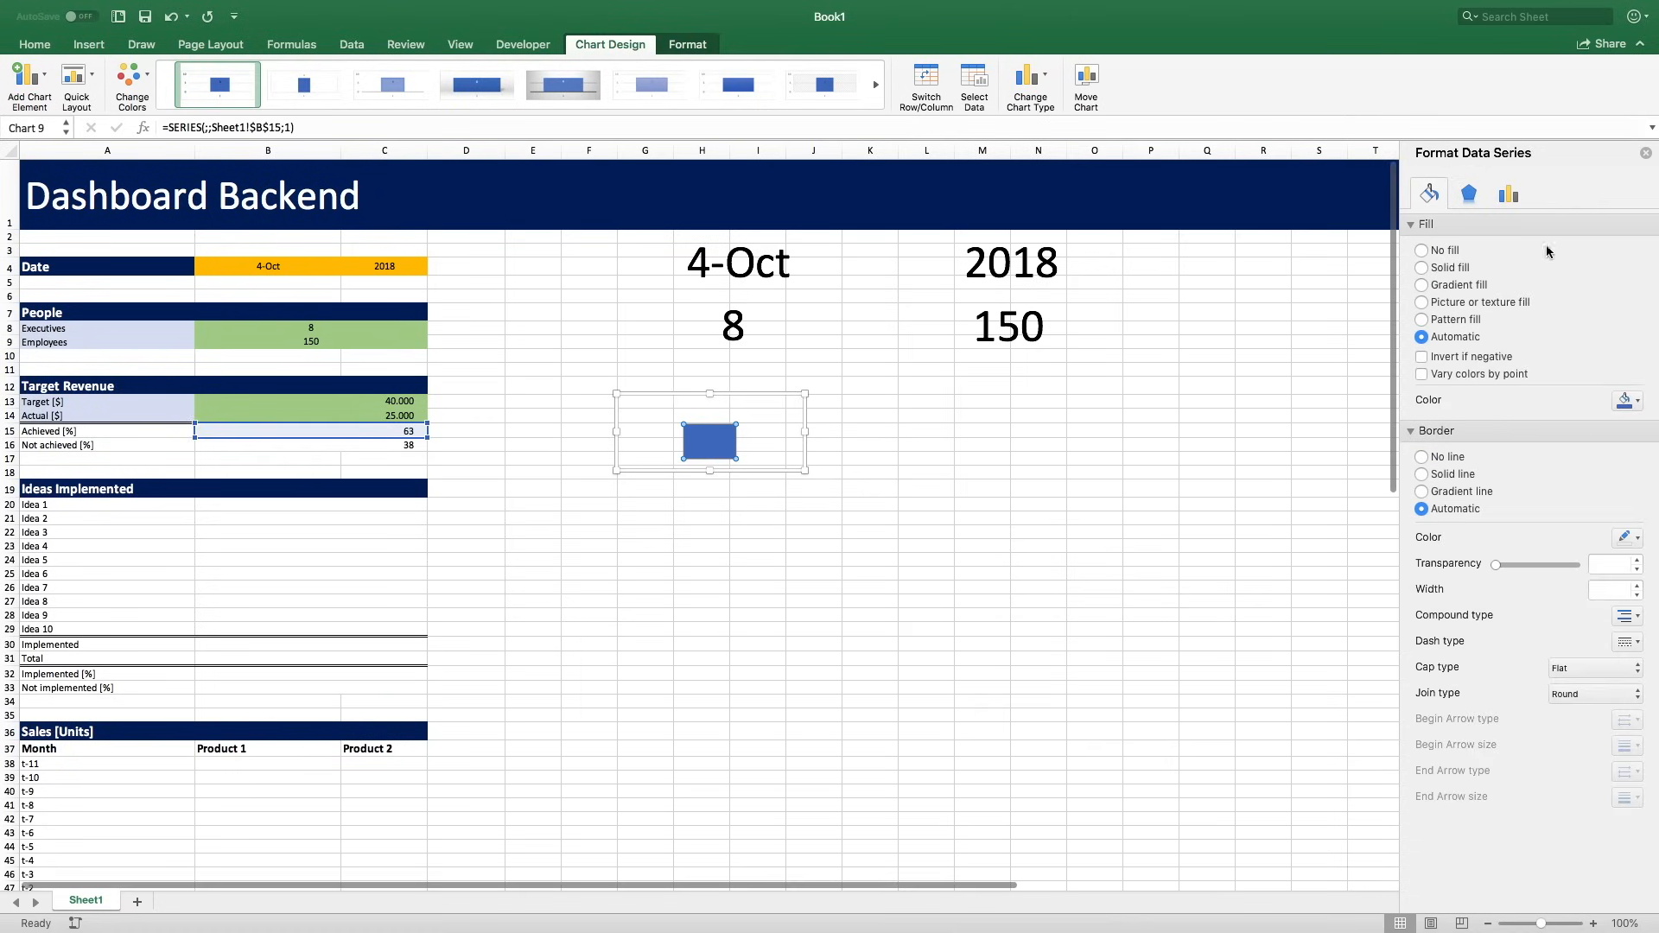
left_click(1443, 250)
left_click(1448, 426)
right_click(718, 442)
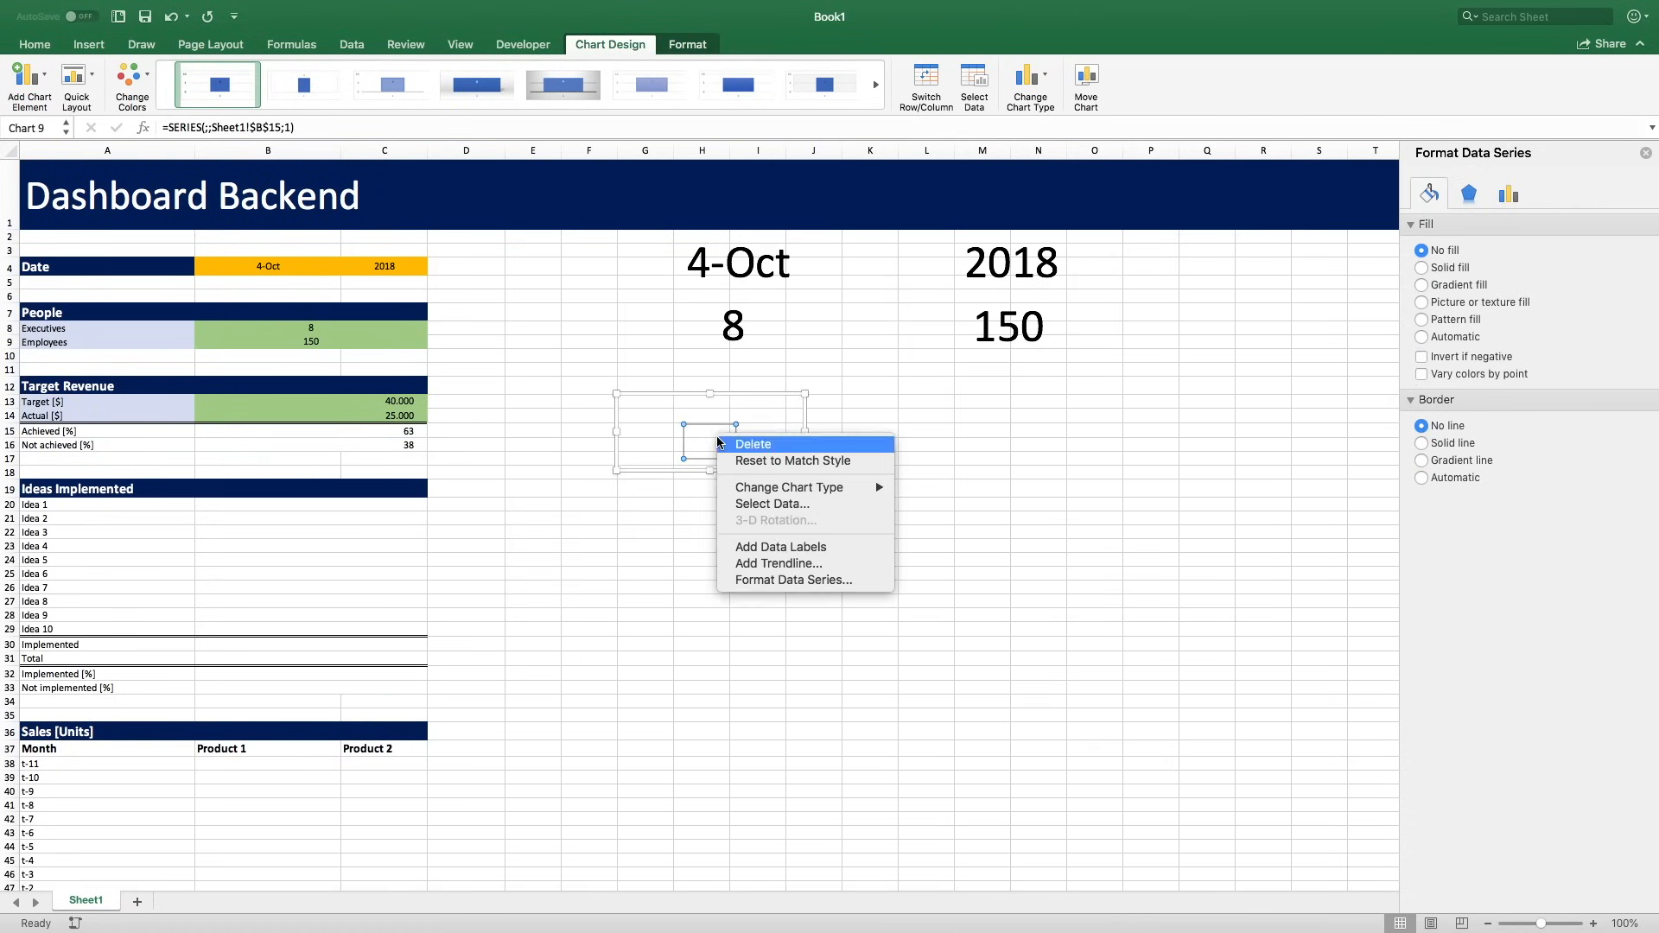
left_click(773, 546)
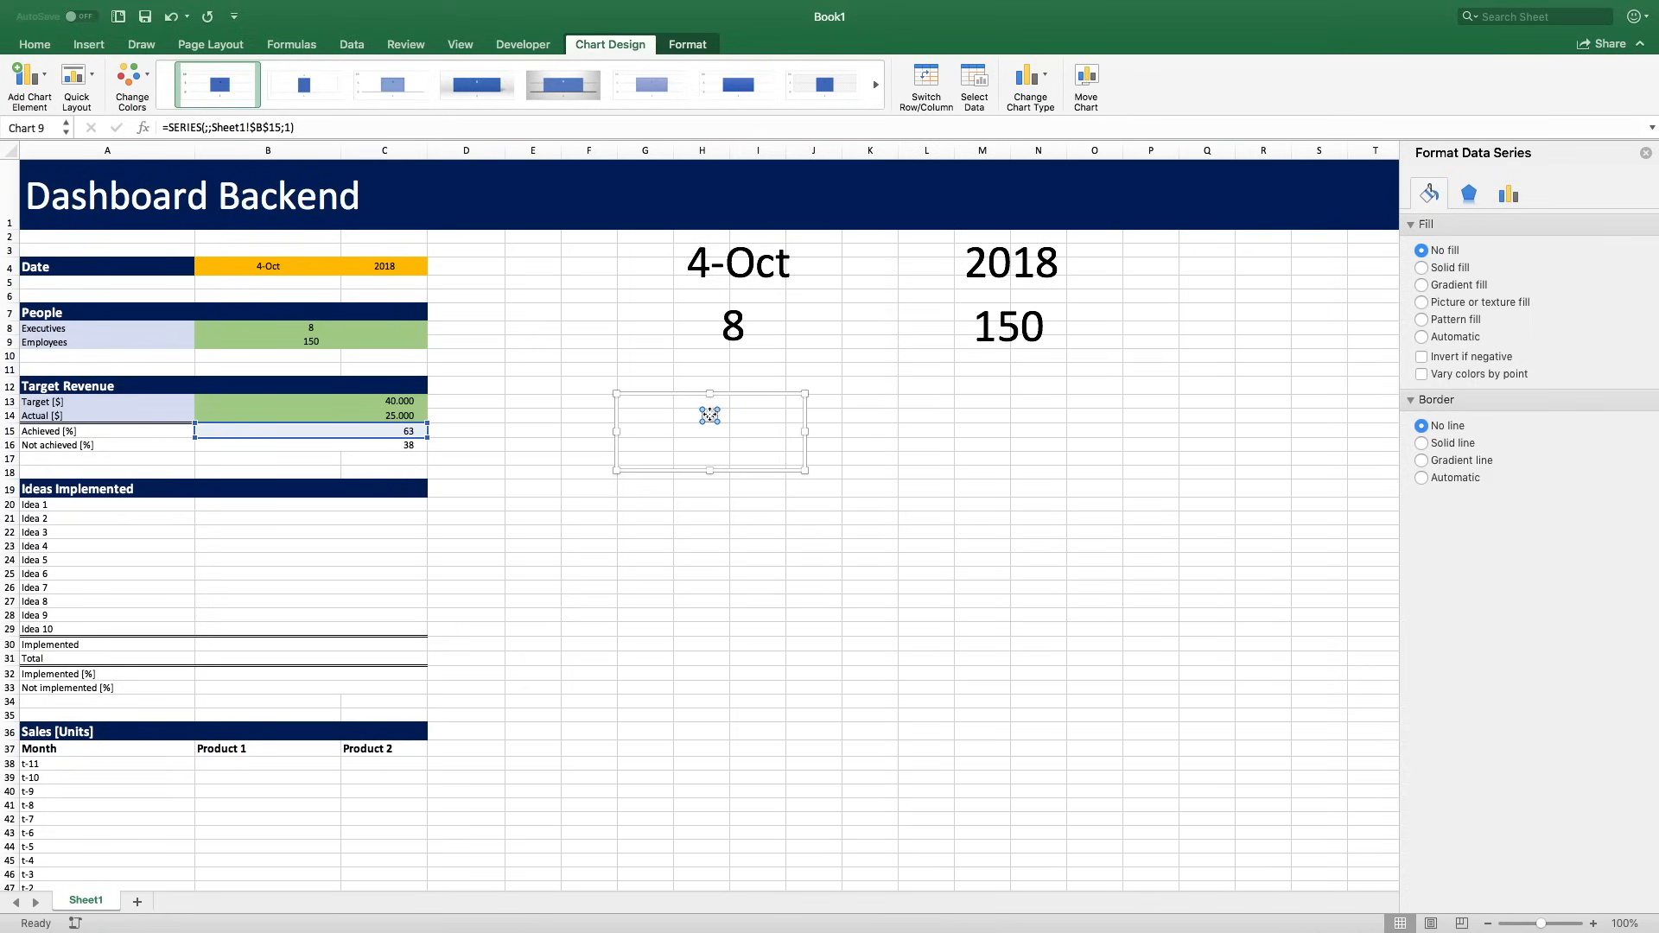
Set the Achieved data label's font size to 54.
left_click(710, 416)
left_click(34, 44)
left_click(236, 71)
type("54")
key("Return")
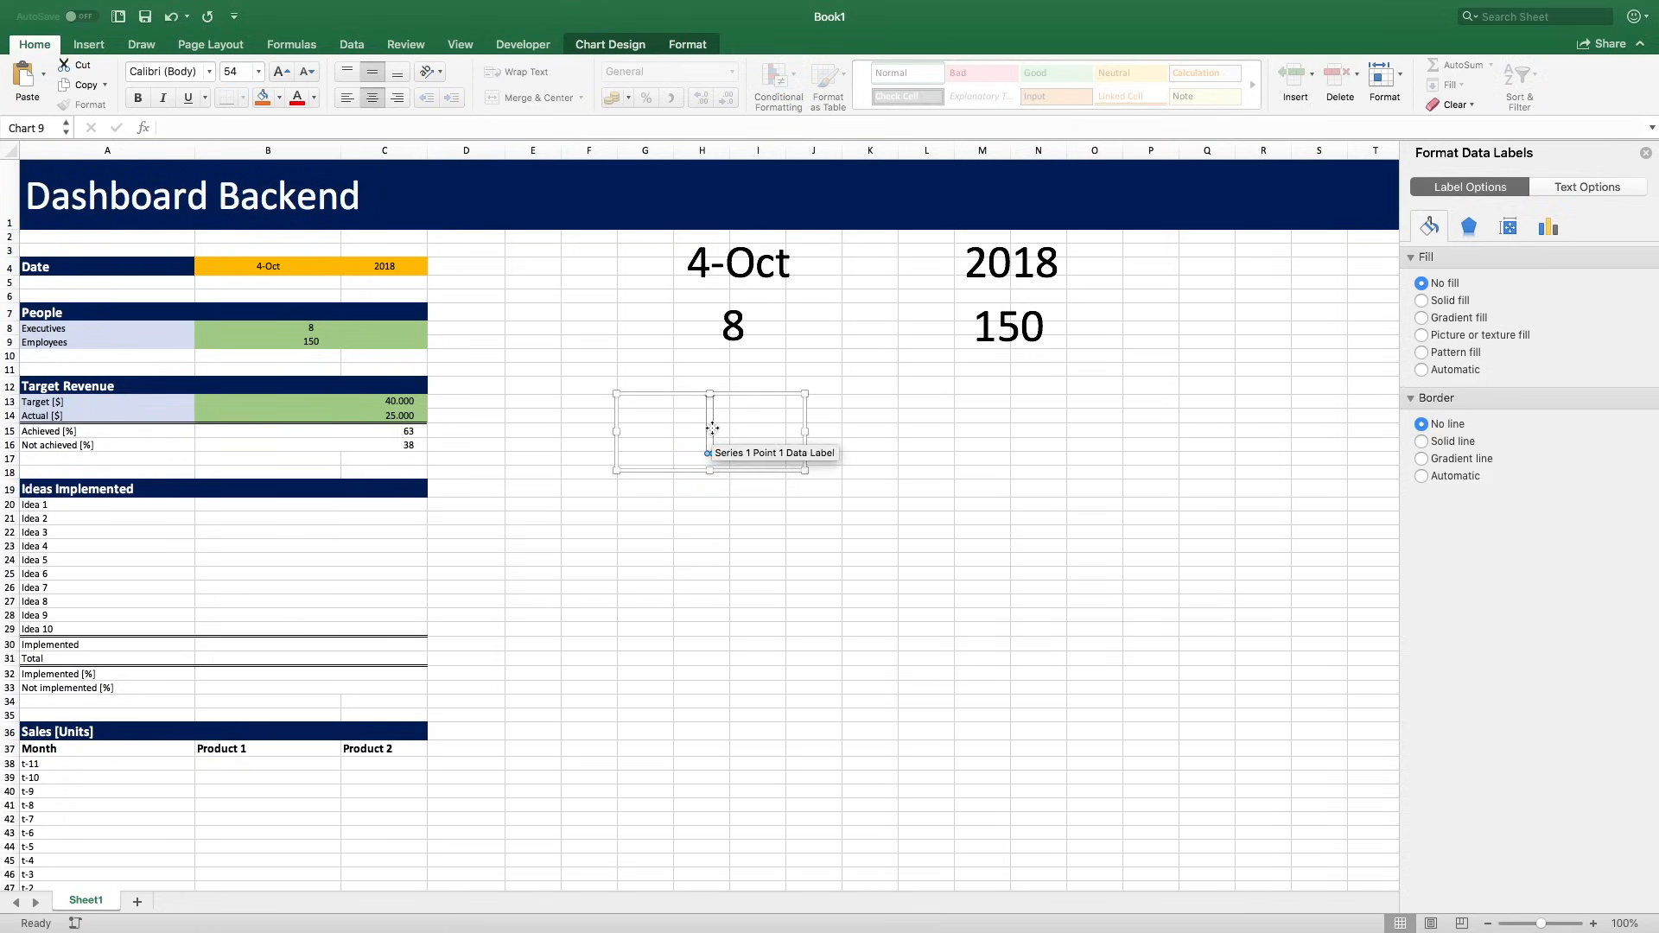
Move the Achieved label to its chart's upper-left corner and enlarge its box across the whole chart area.
left_click_drag(712, 427, 815, 461)
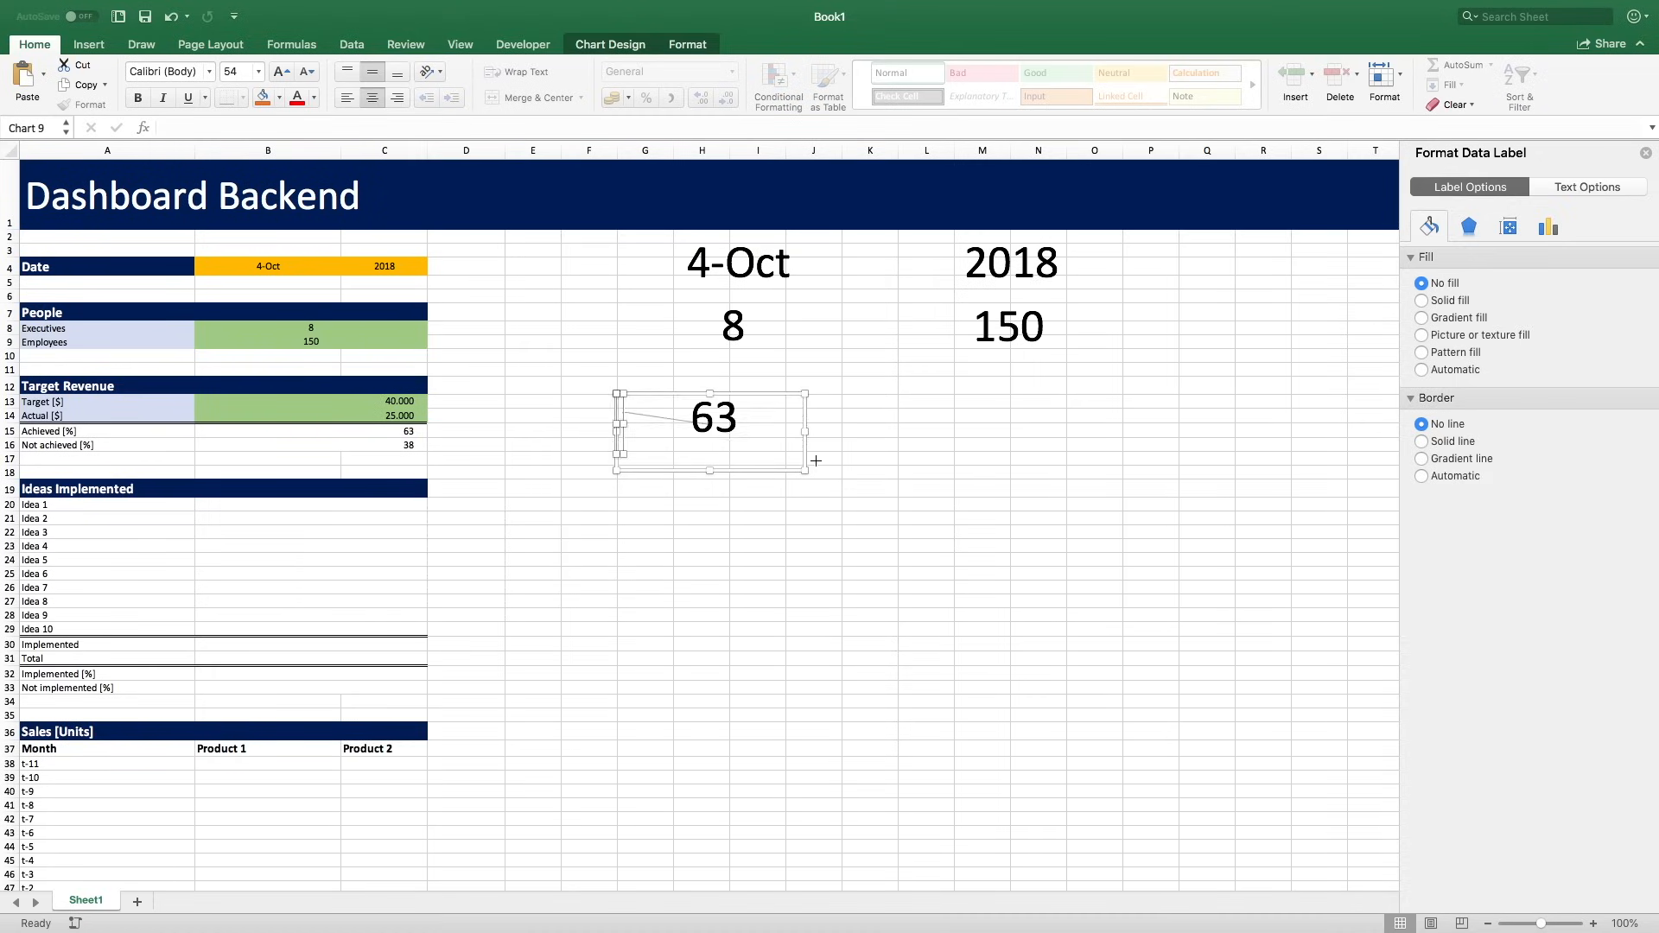
left_click(709, 442)
left_click_drag(710, 444, 710, 475)
Narrow the Achieved label chart to about half its width and move it under the Executives number.
left_click_drag(804, 433, 717, 435)
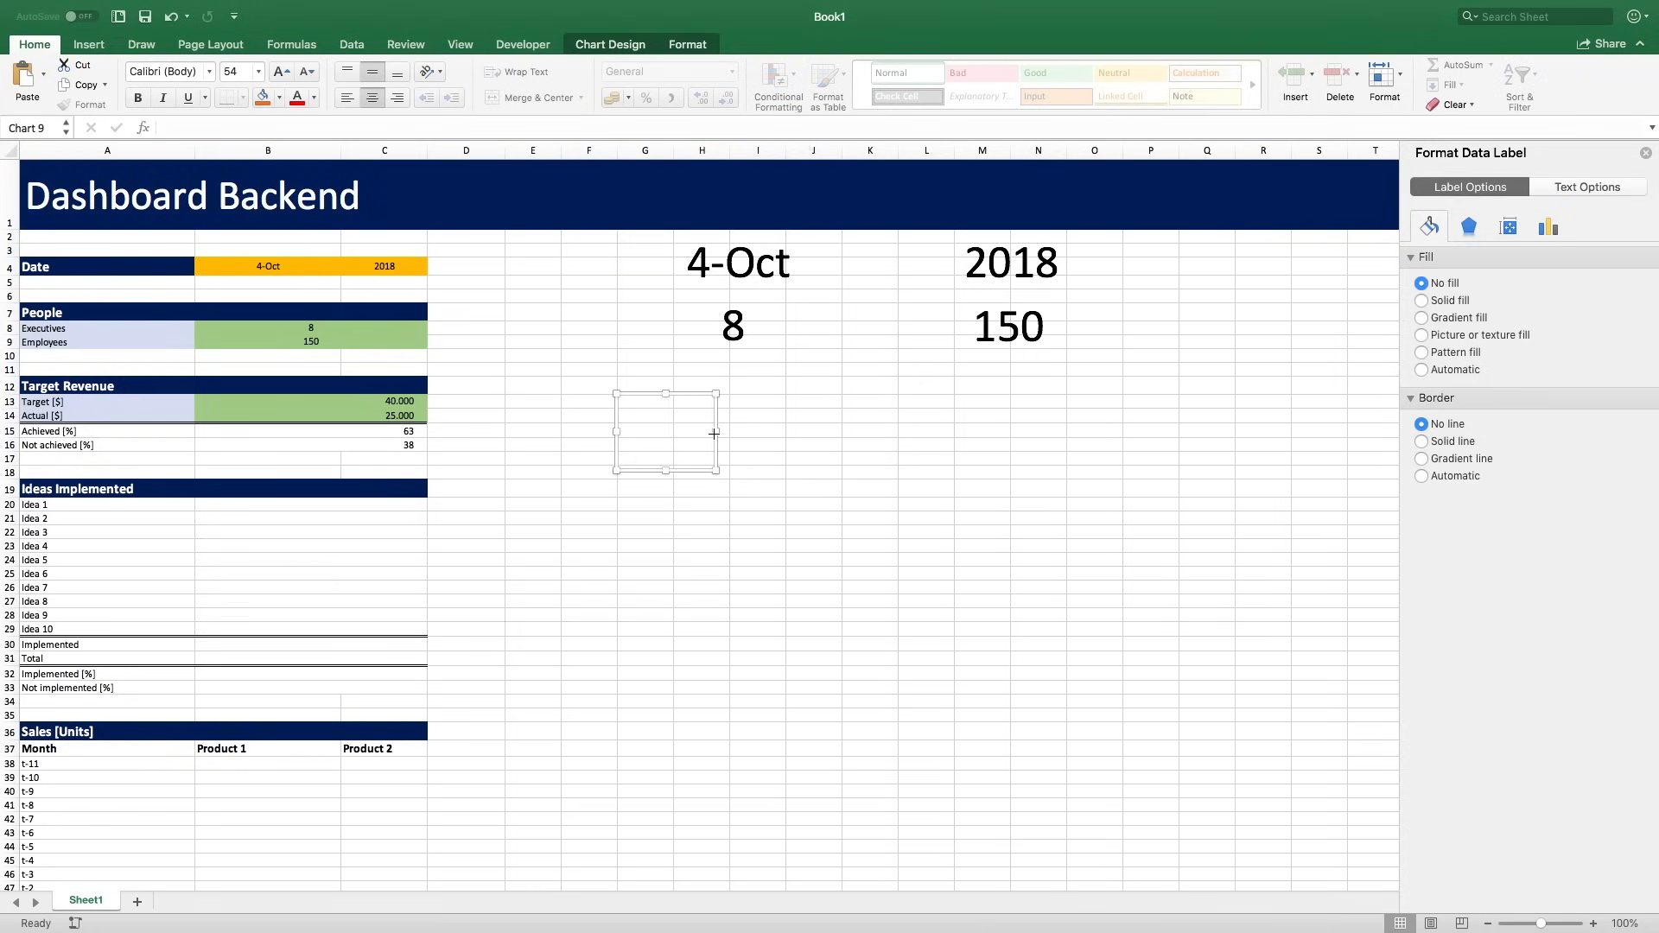
left_click(653, 433)
left_click(662, 432)
left_click_drag(713, 445, 777, 394)
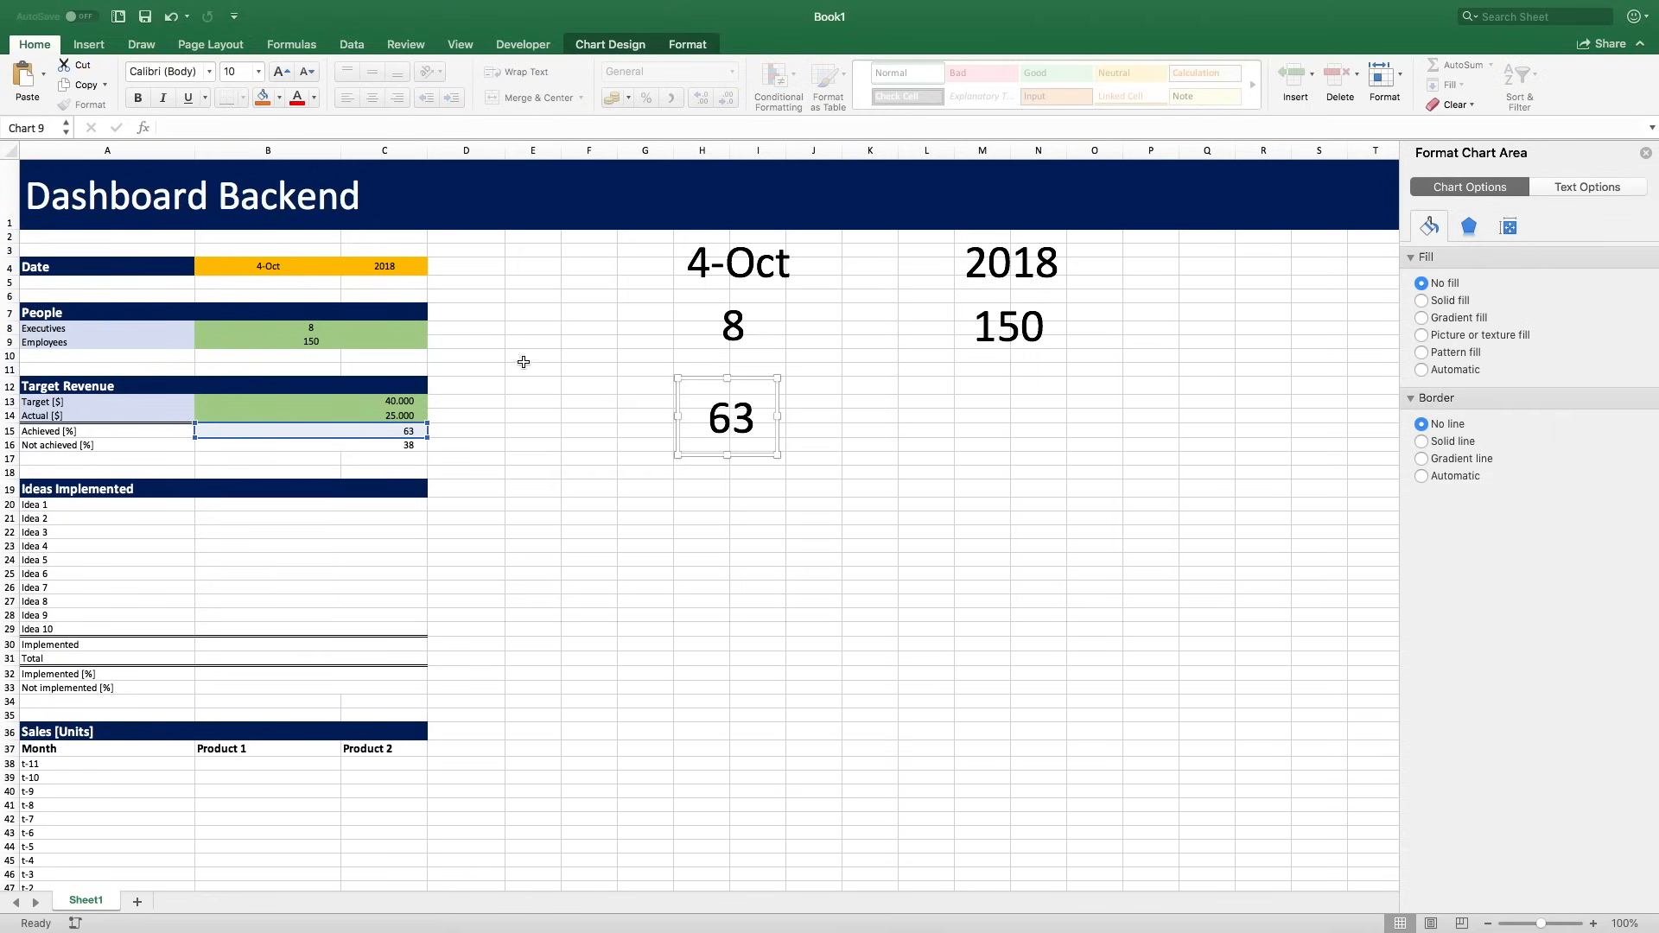
Insert an empty doughnut chart, starting from blank cell E12.
left_click(505, 382)
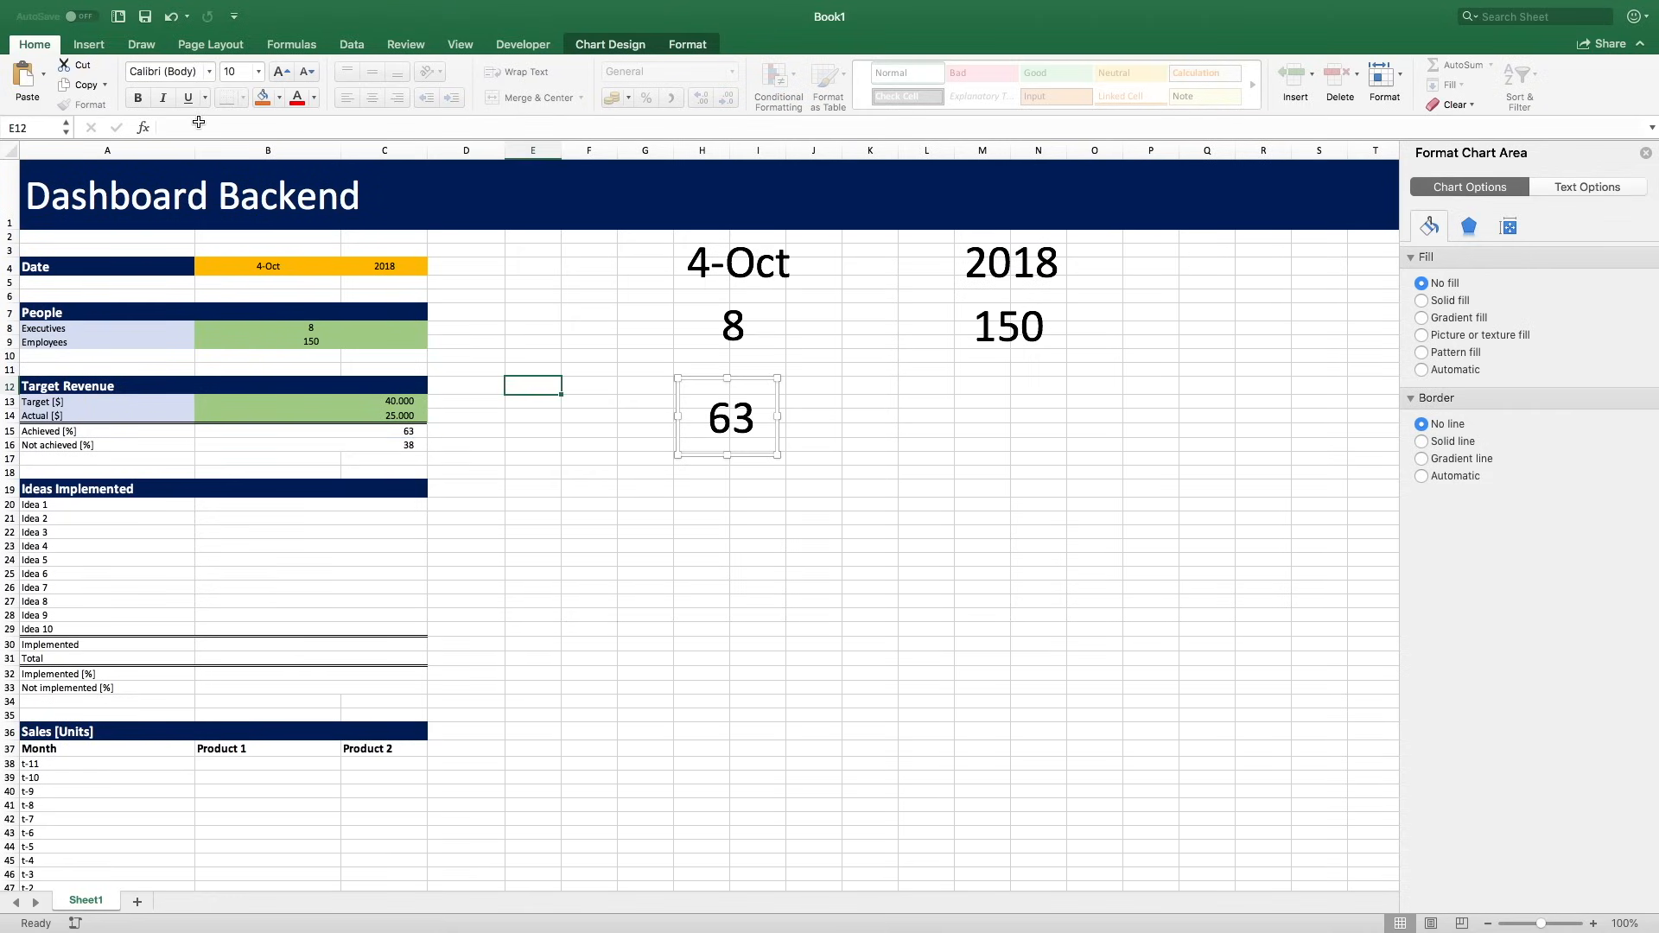
left_click(95, 45)
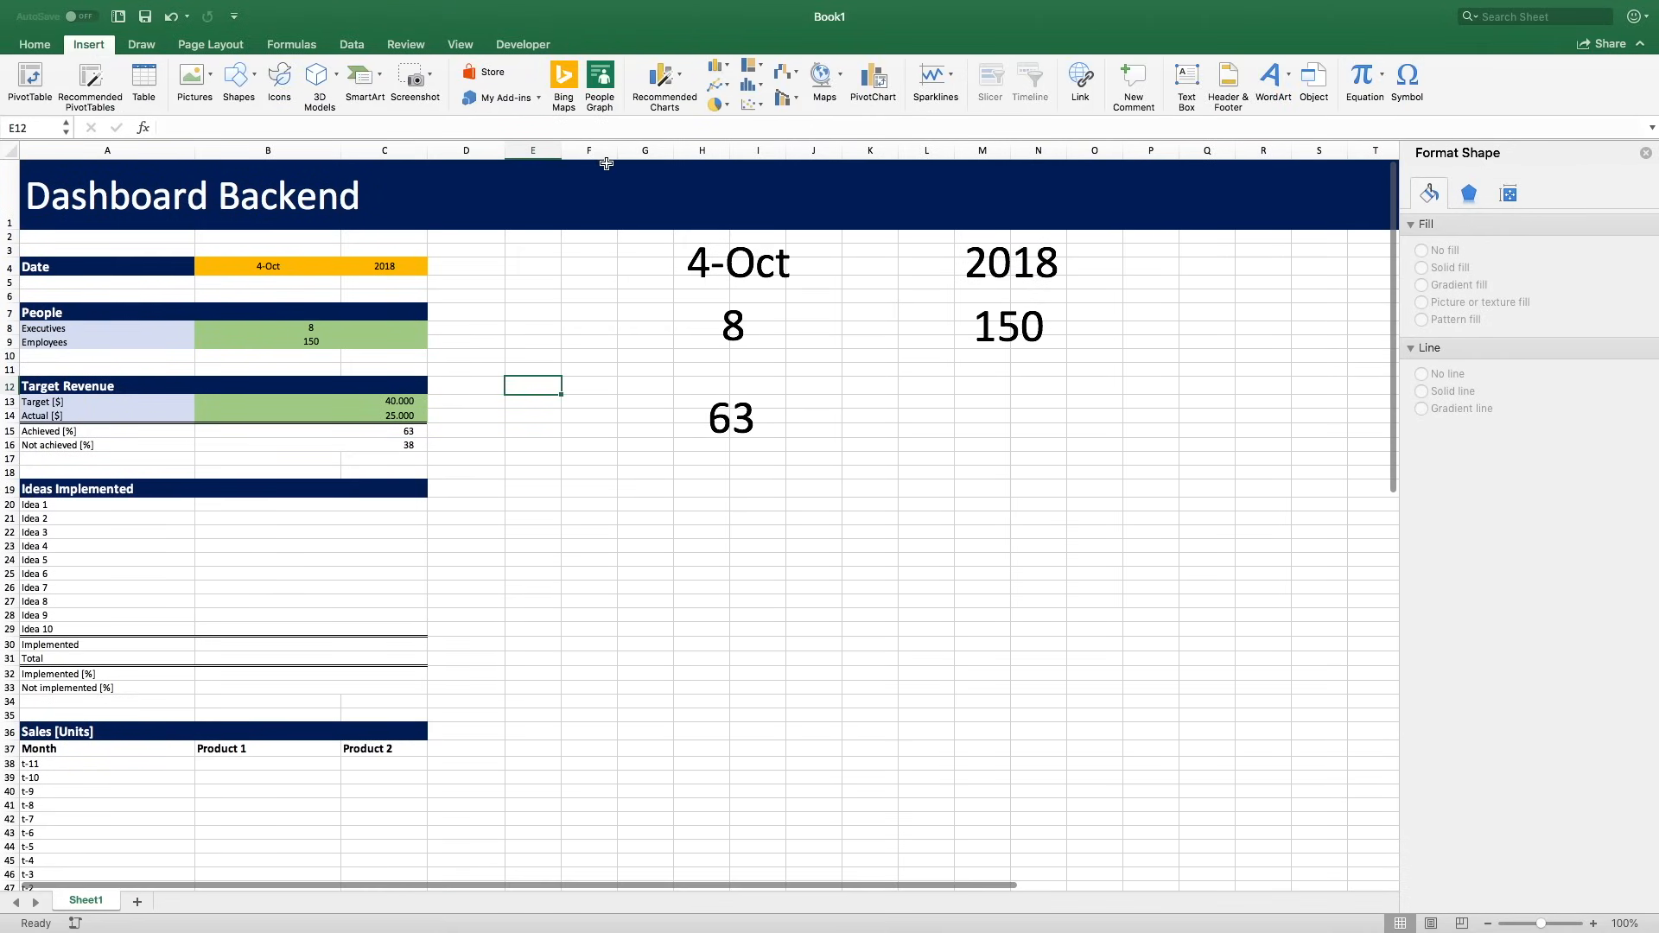
left_click(722, 103)
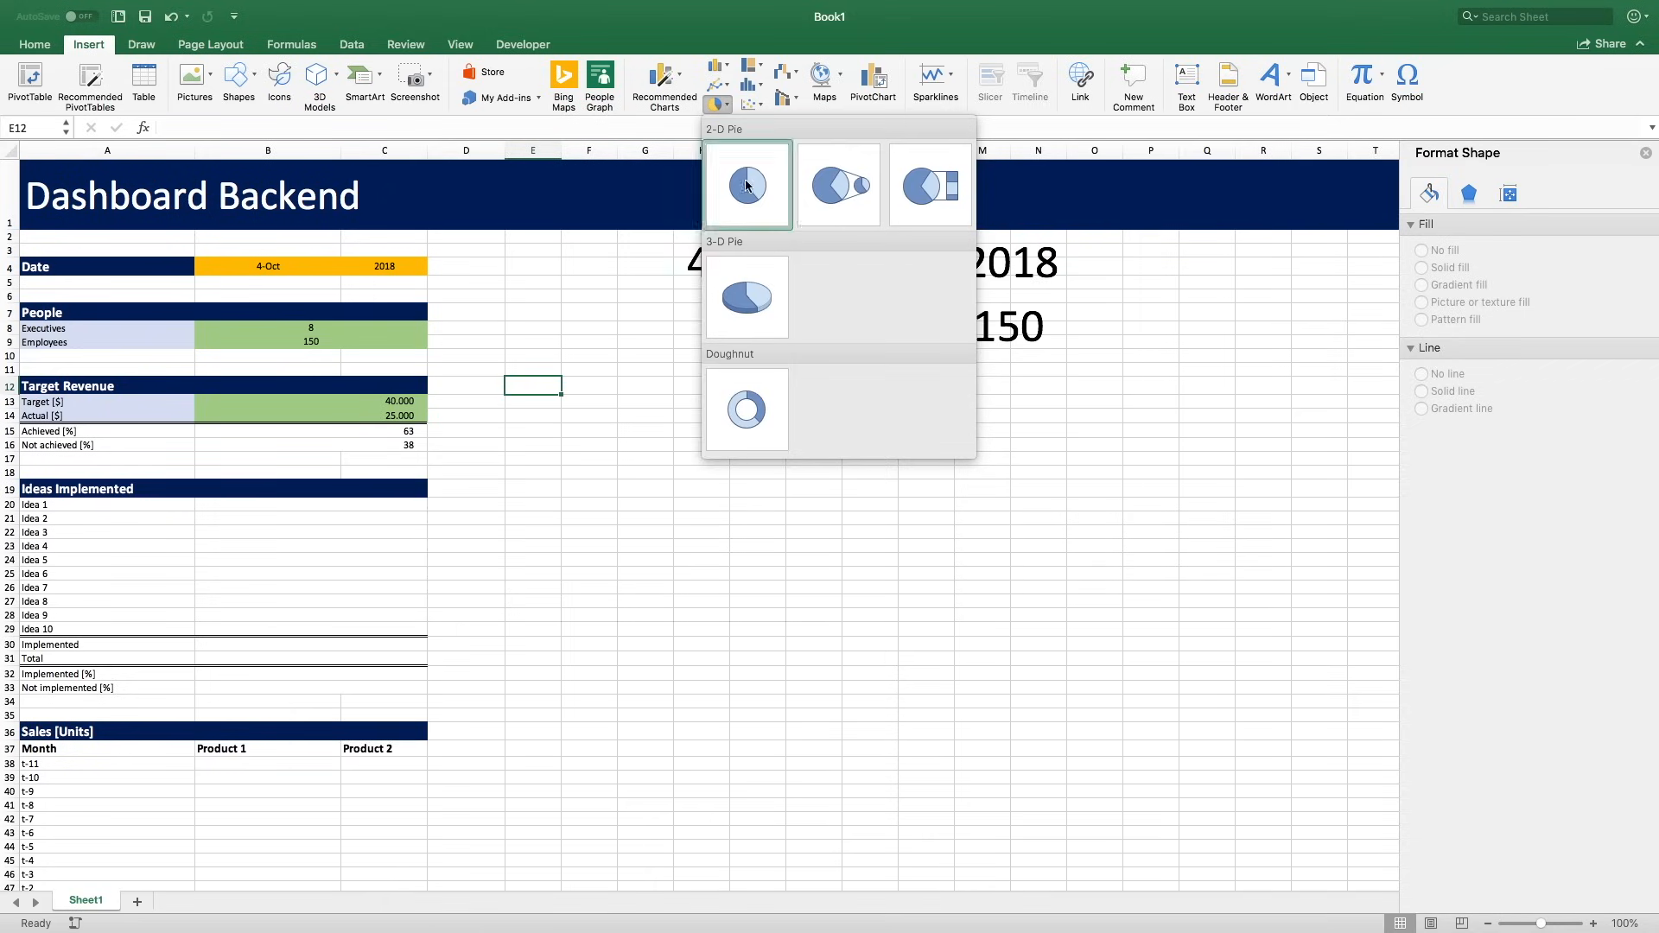
left_click(745, 396)
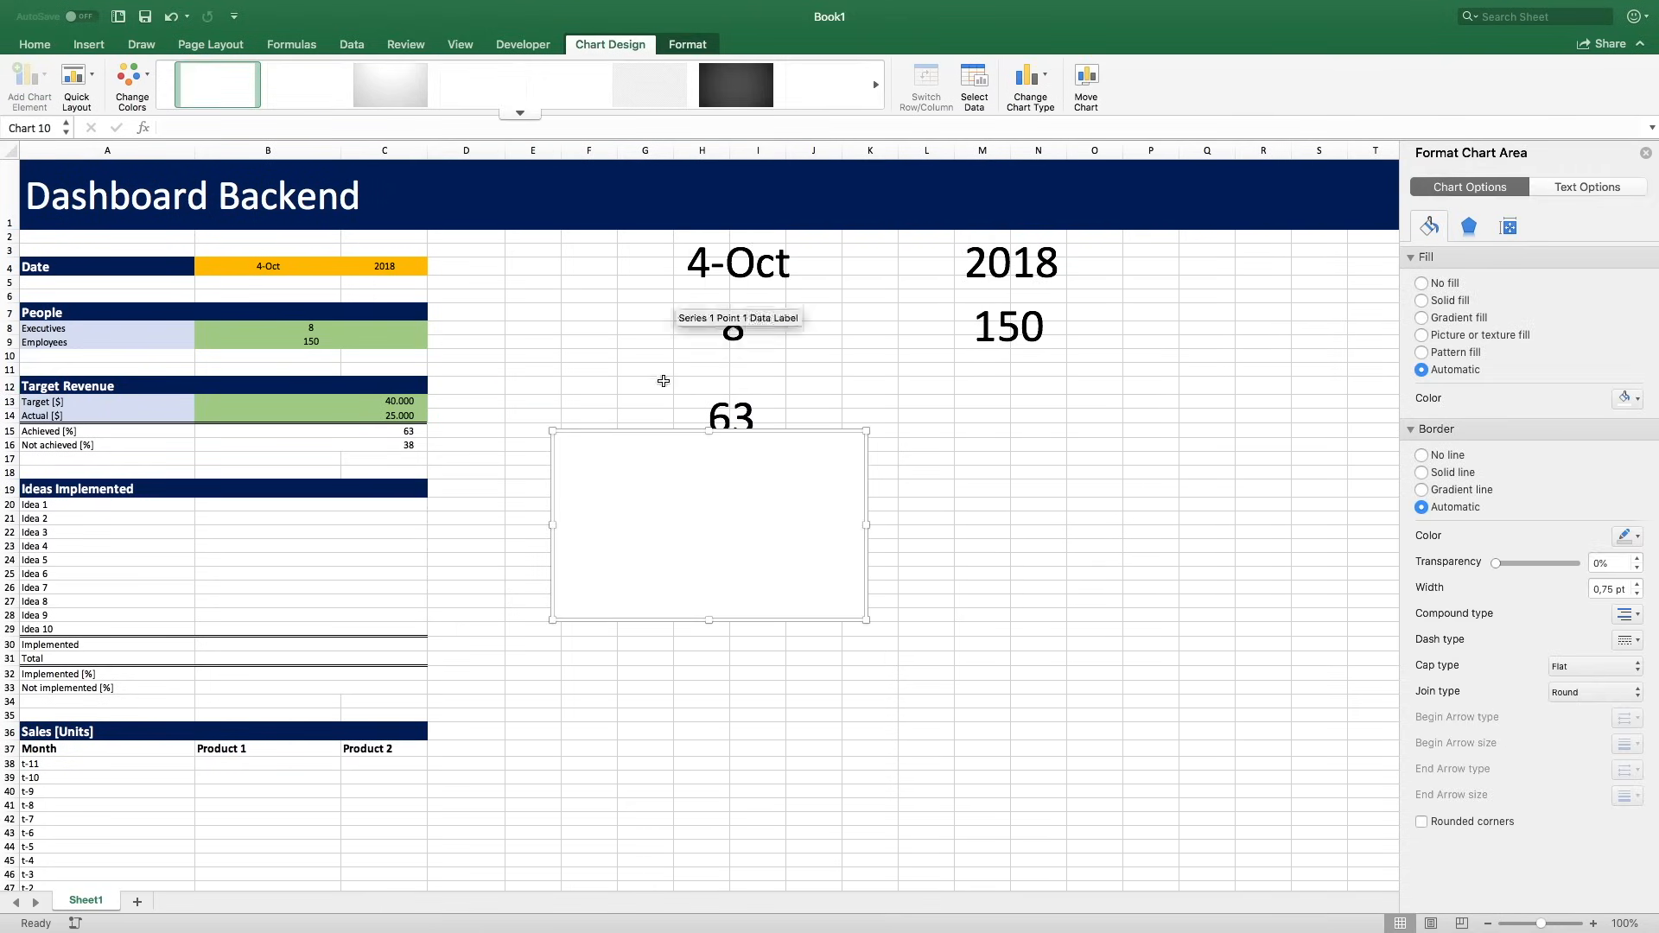
Set the doughnut's data range to B15:C16, move it beside the Achieved label, and switch its rows and columns.
left_click(974, 79)
left_click_drag(381, 432, 389, 446)
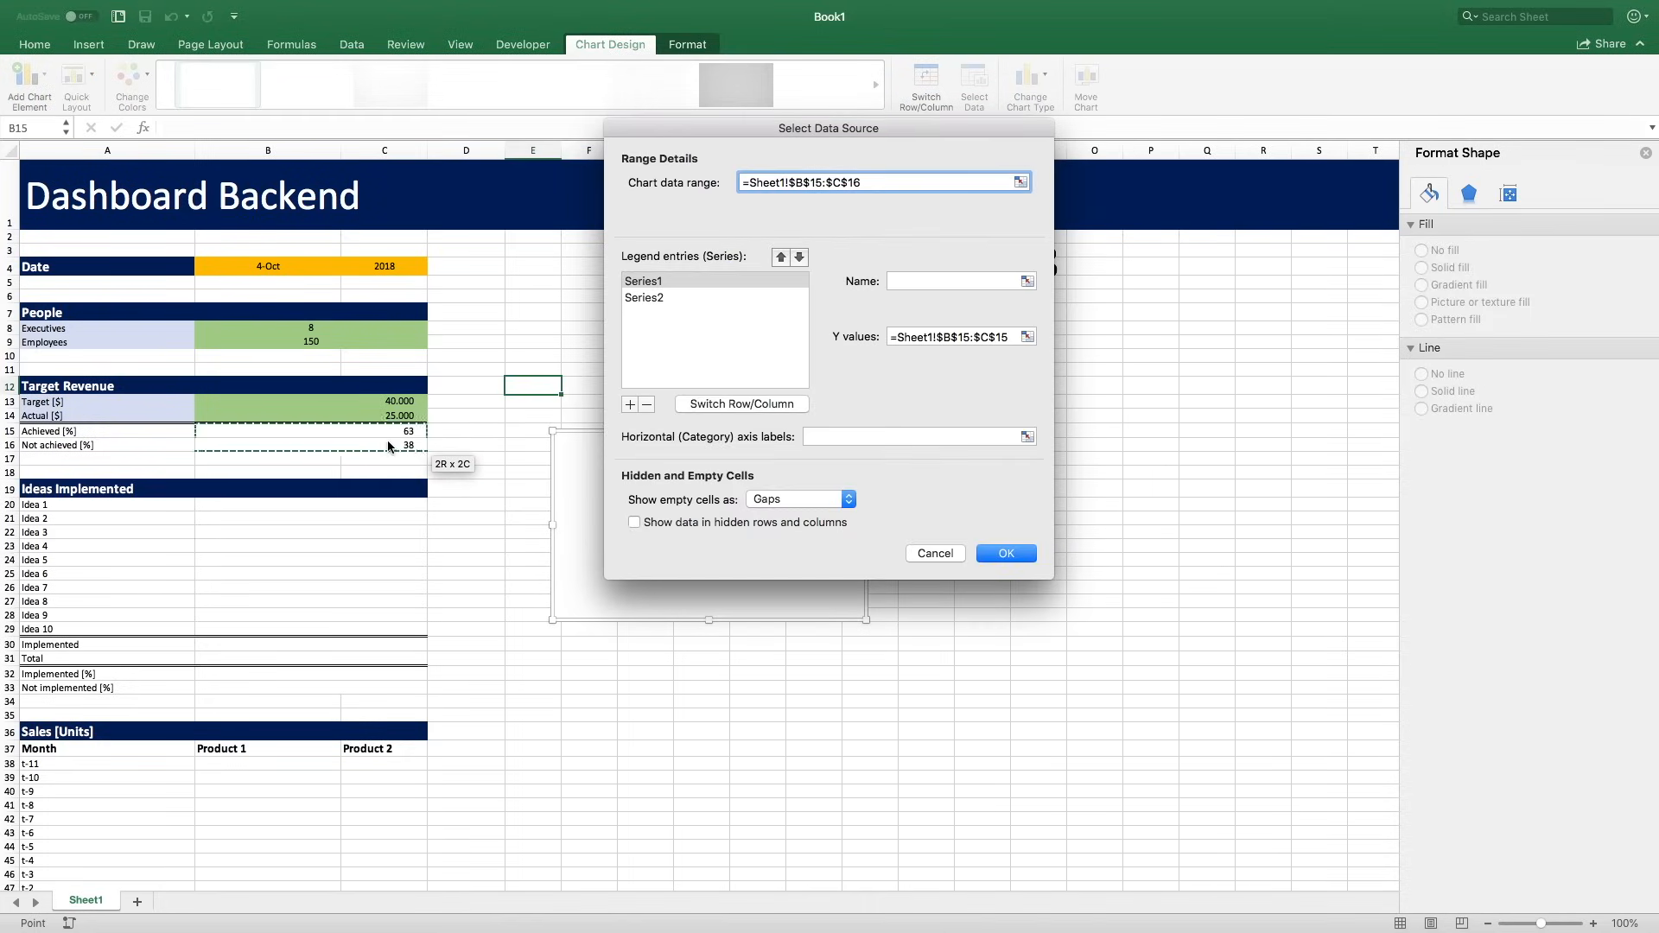
key("Return")
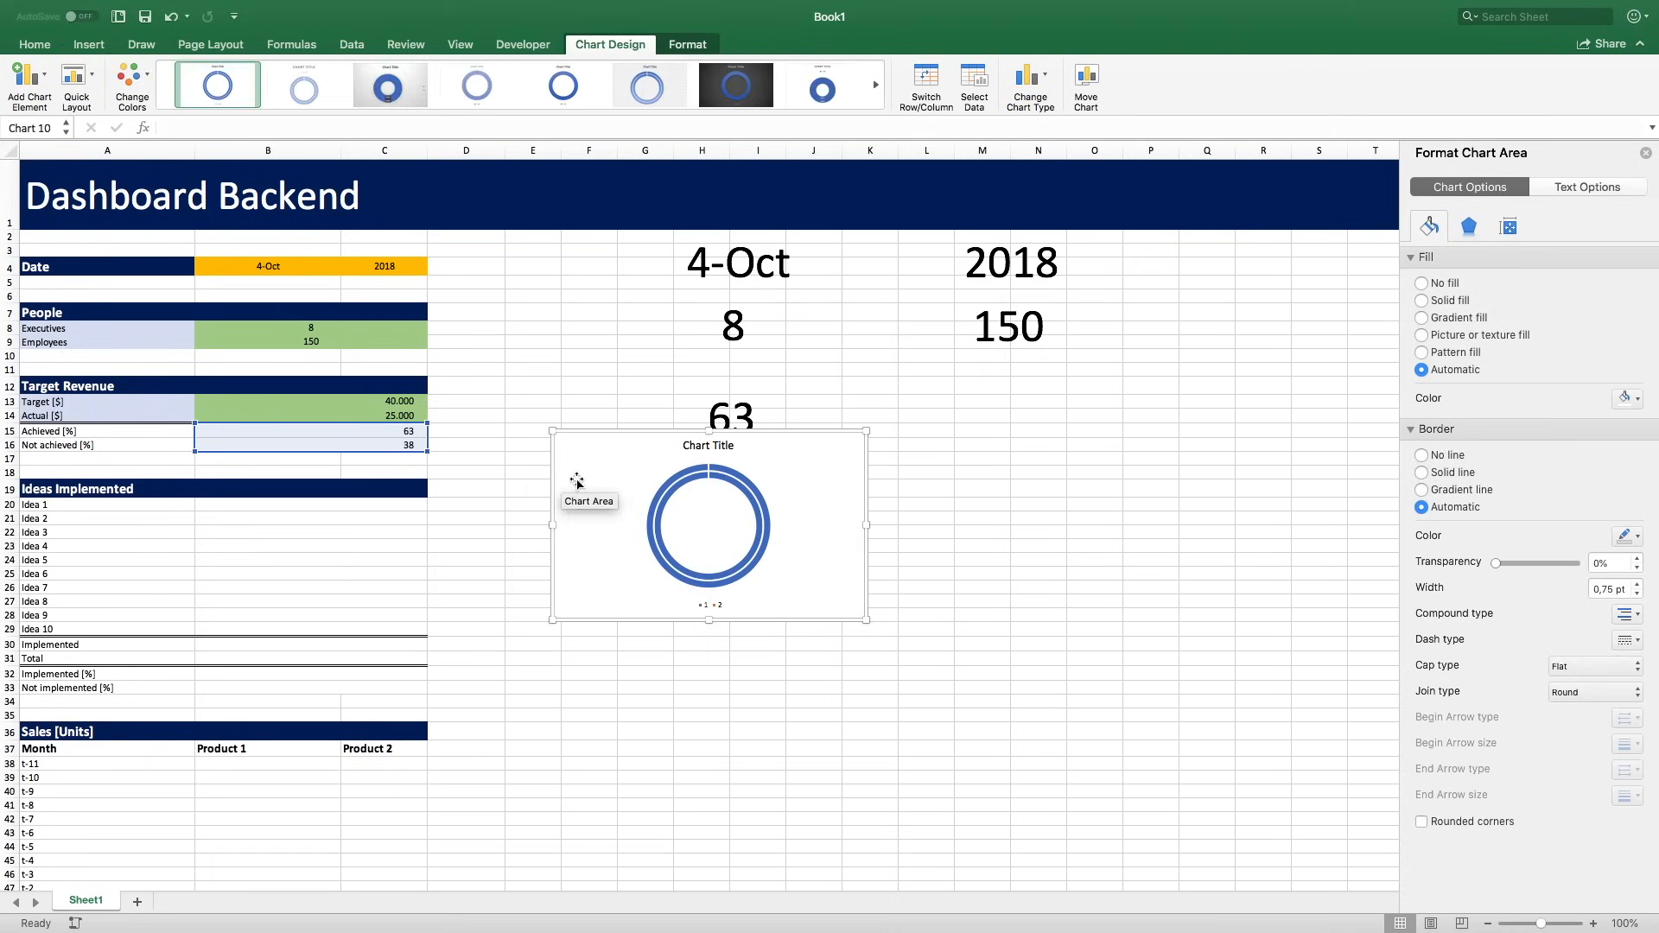
left_click_drag(814, 432, 1056, 361)
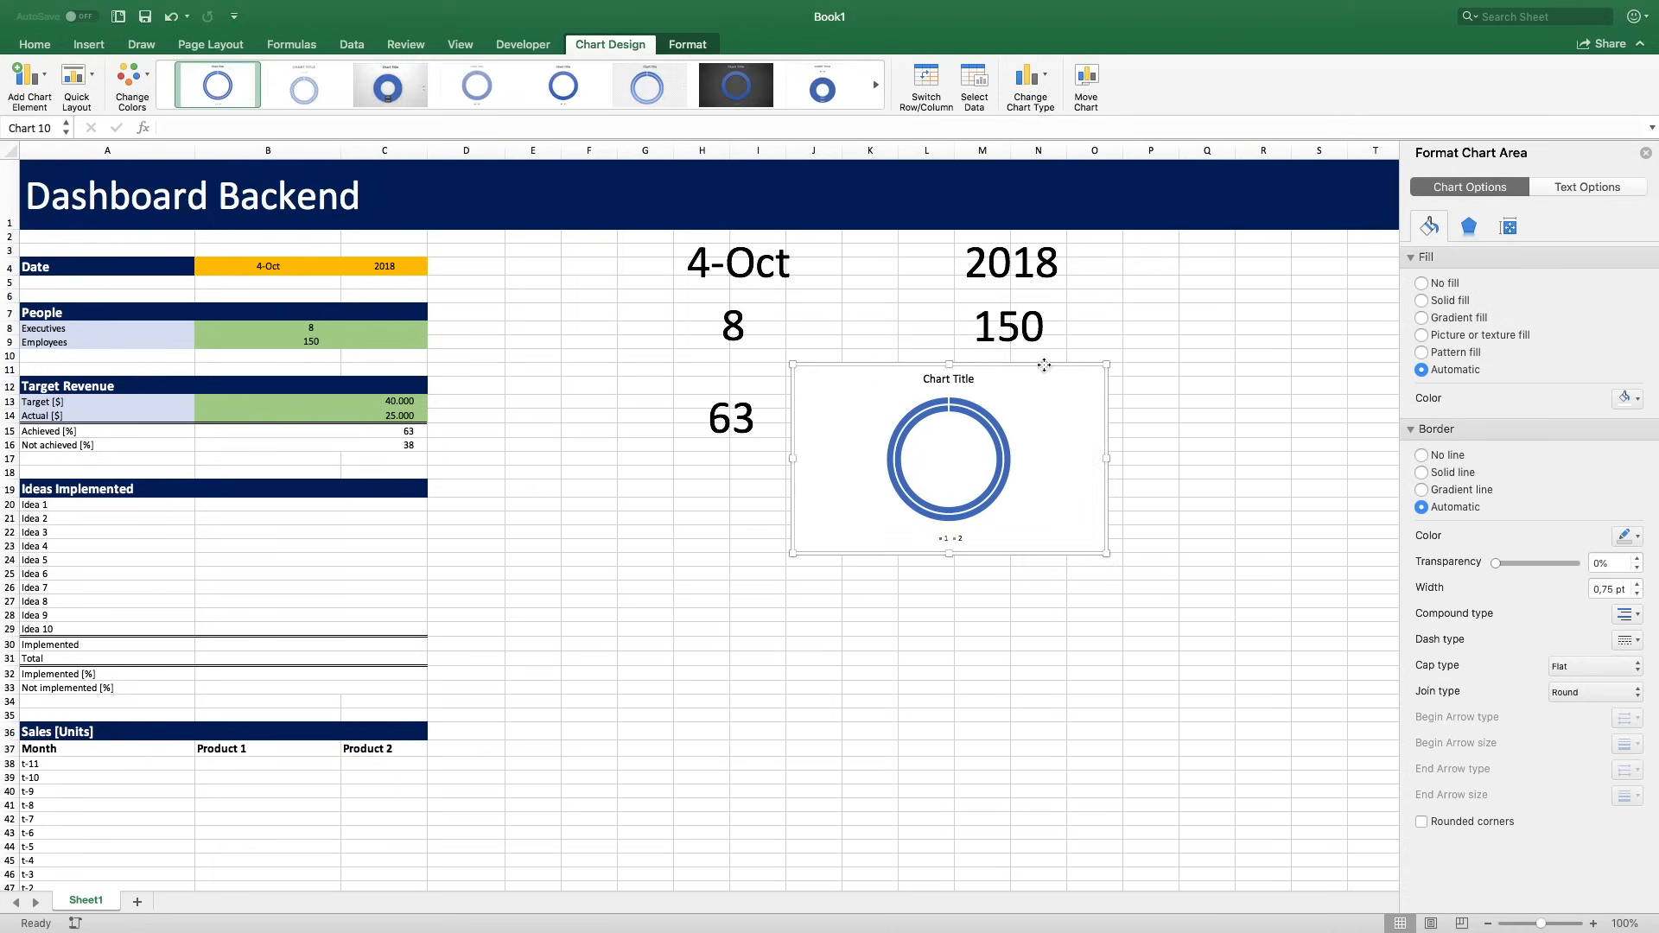
left_click(925, 87)
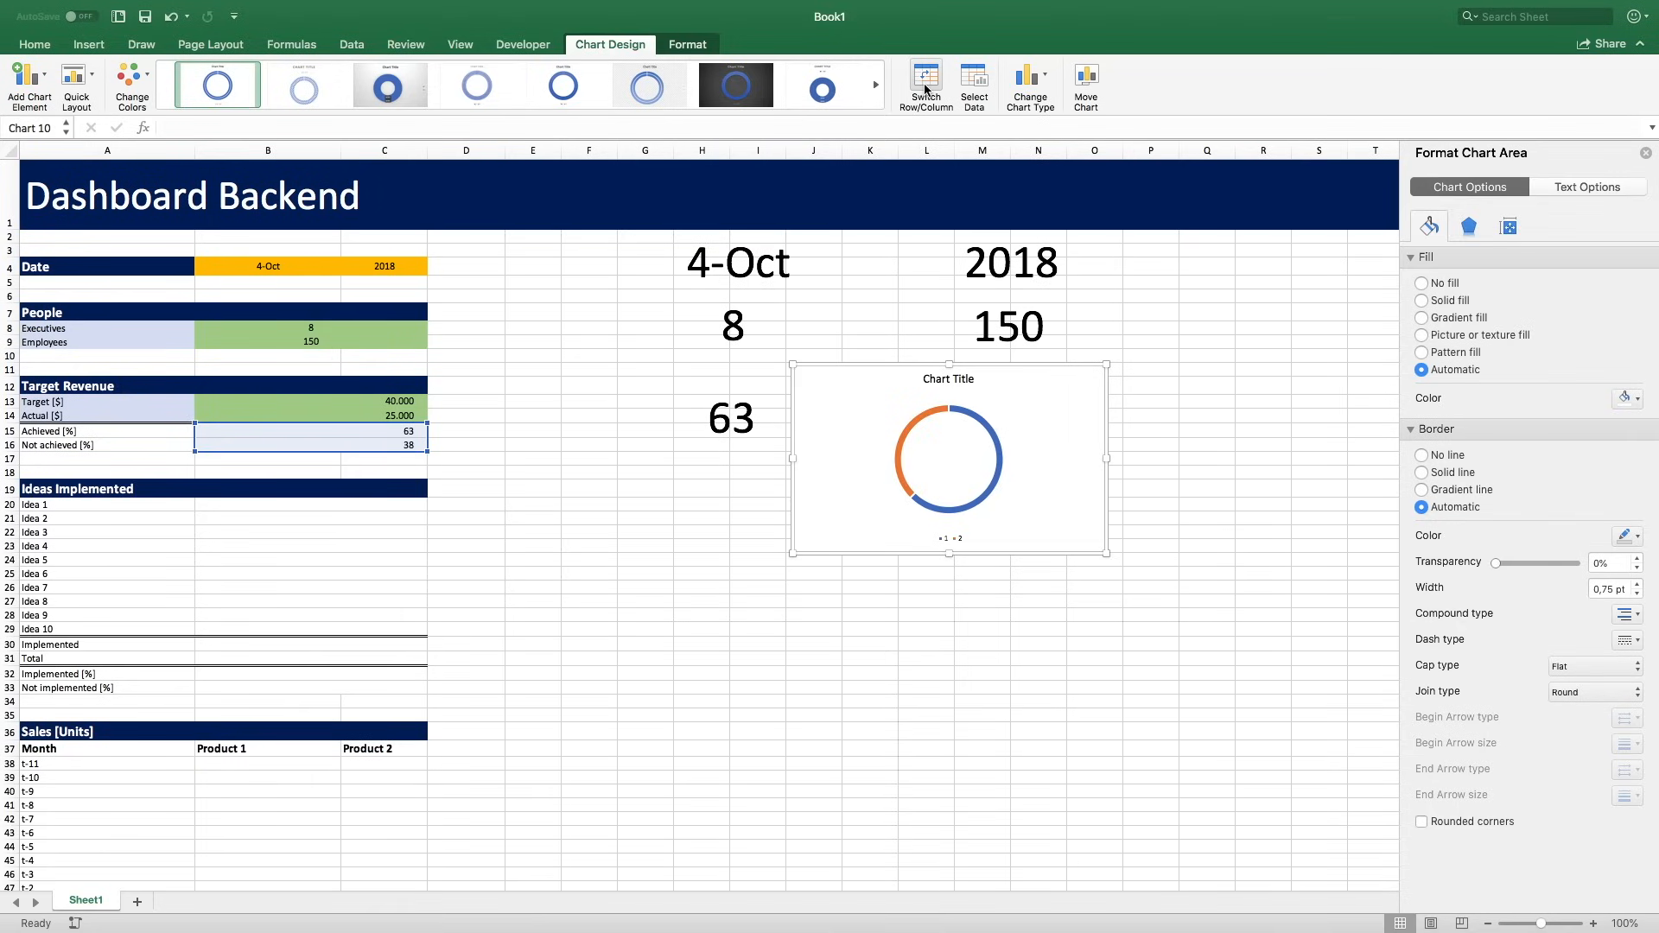
Delete the doughnut chart's legend and title, and set its chart area to no fill and no line.
left_click(957, 539)
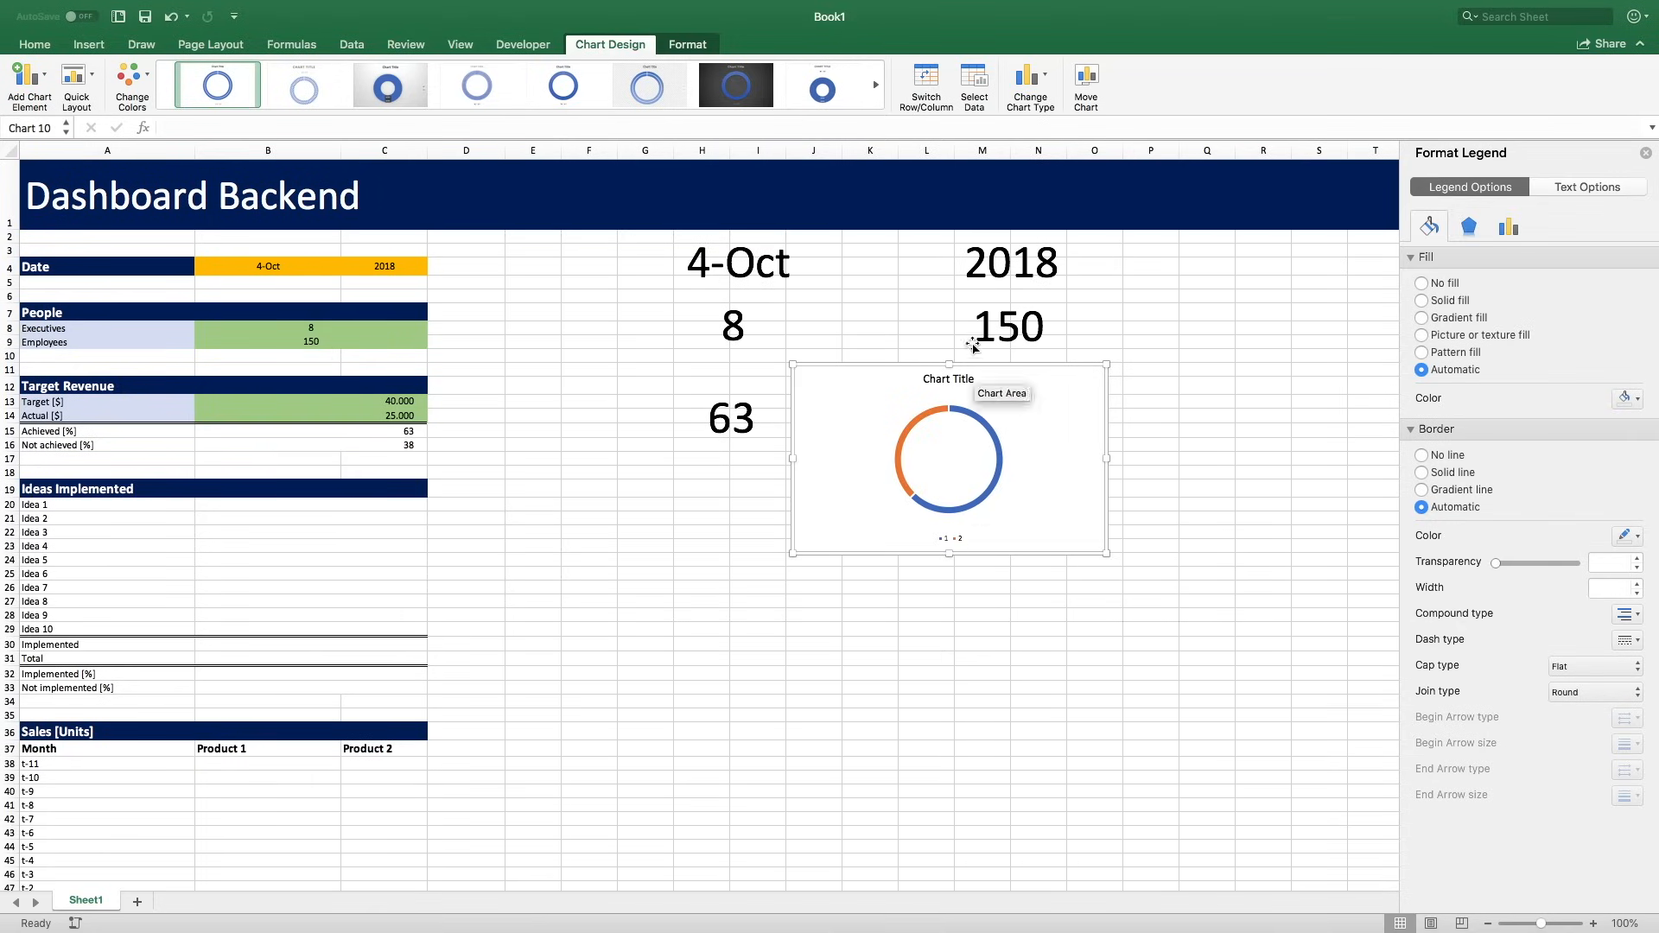
key("Delete")
left_click(955, 379)
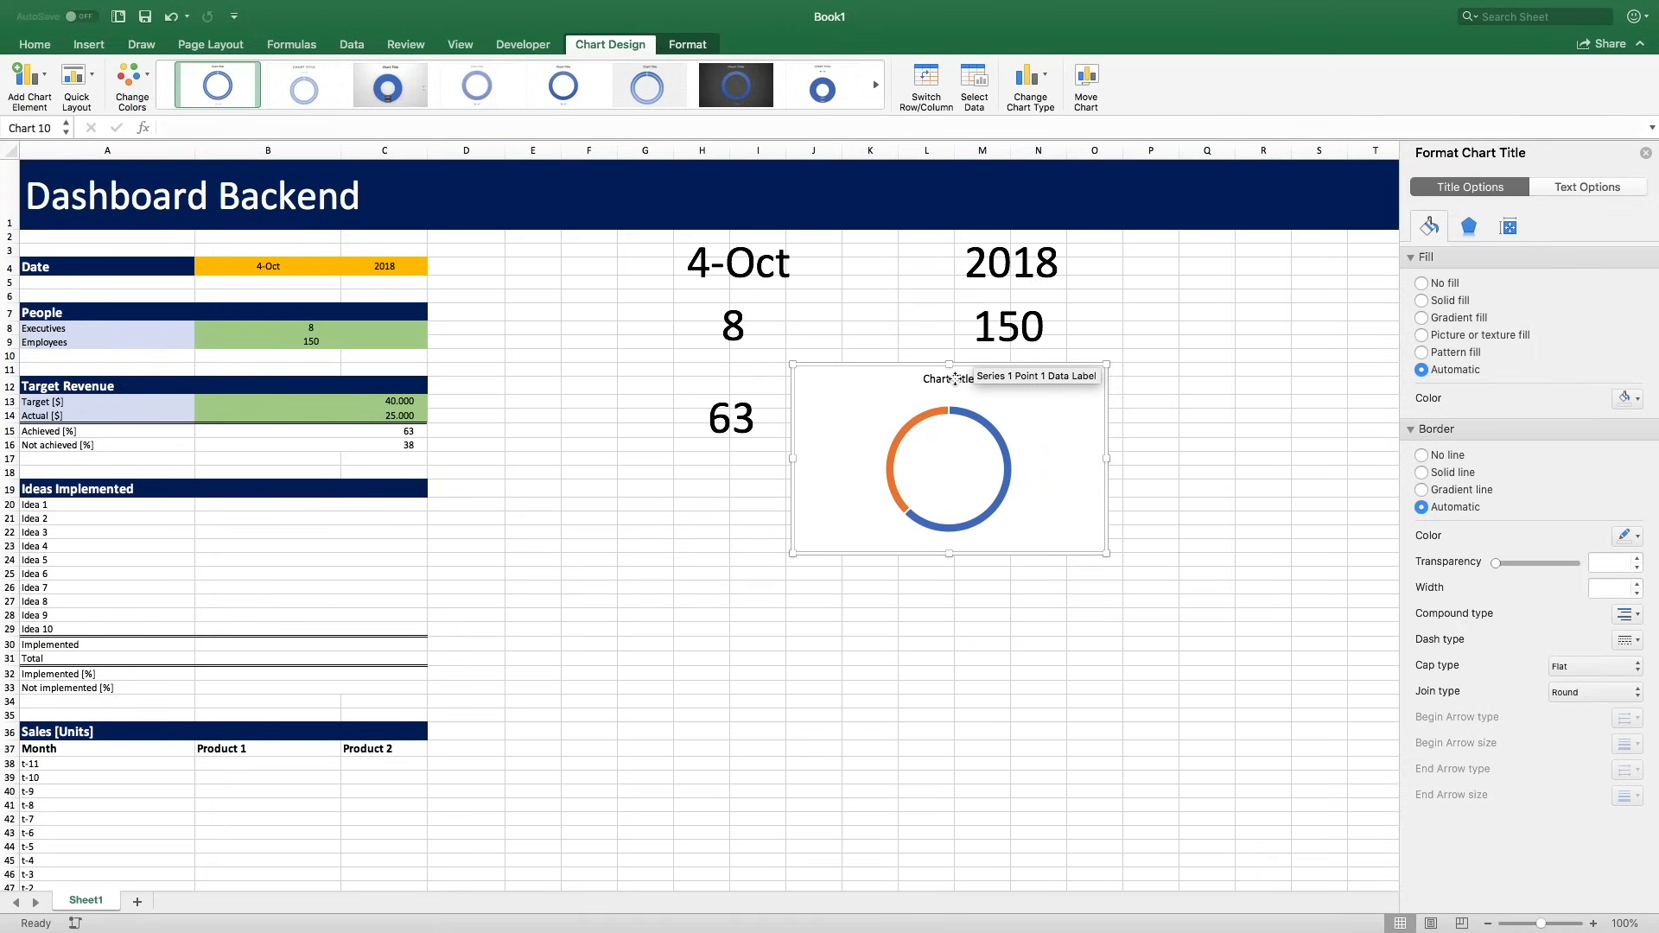
key("Delete")
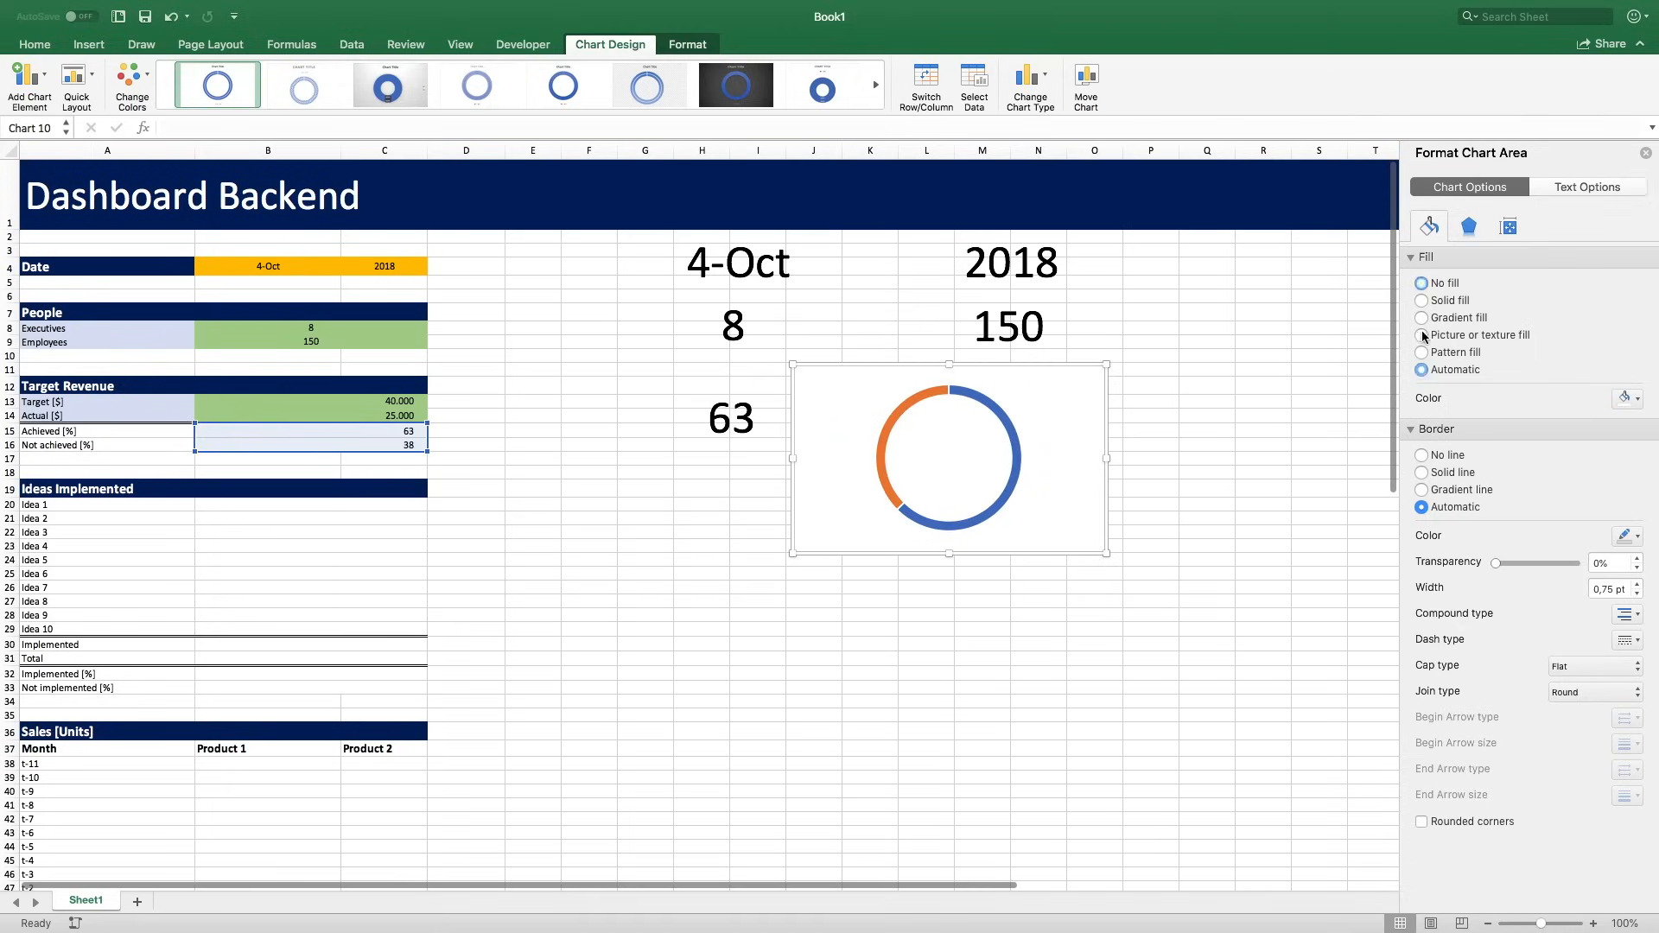
left_click(1422, 283)
left_click(1425, 422)
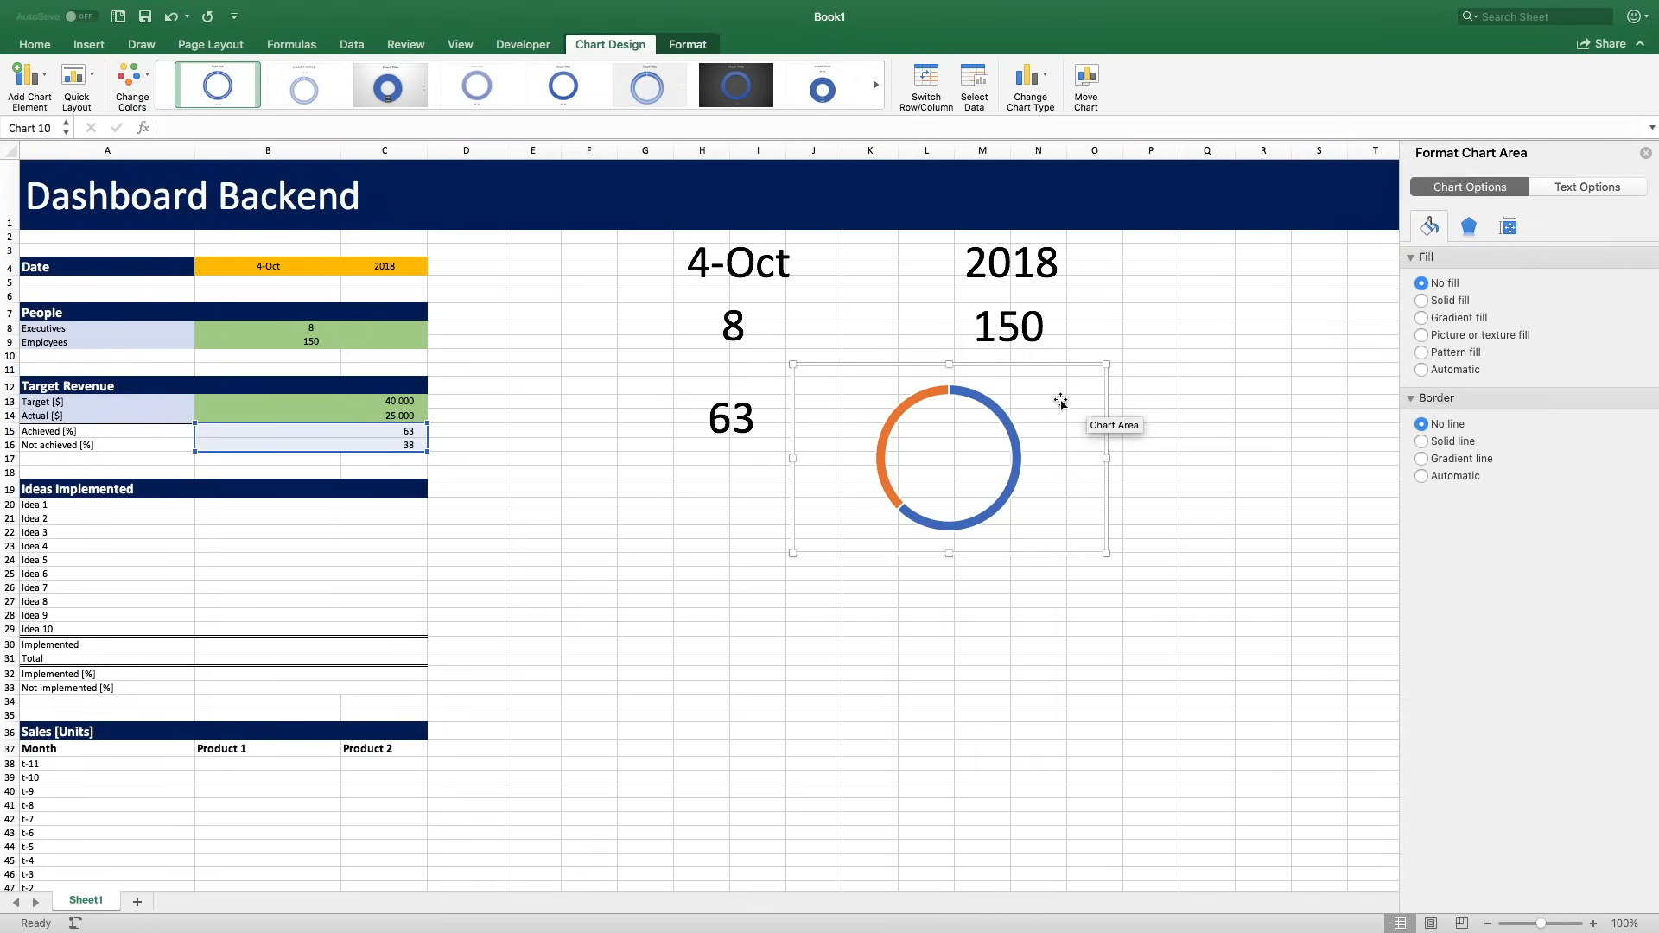
Give the doughnut's Achieved slice a solid green fill and set the Not achieved slice to no fill.
left_click(998, 411)
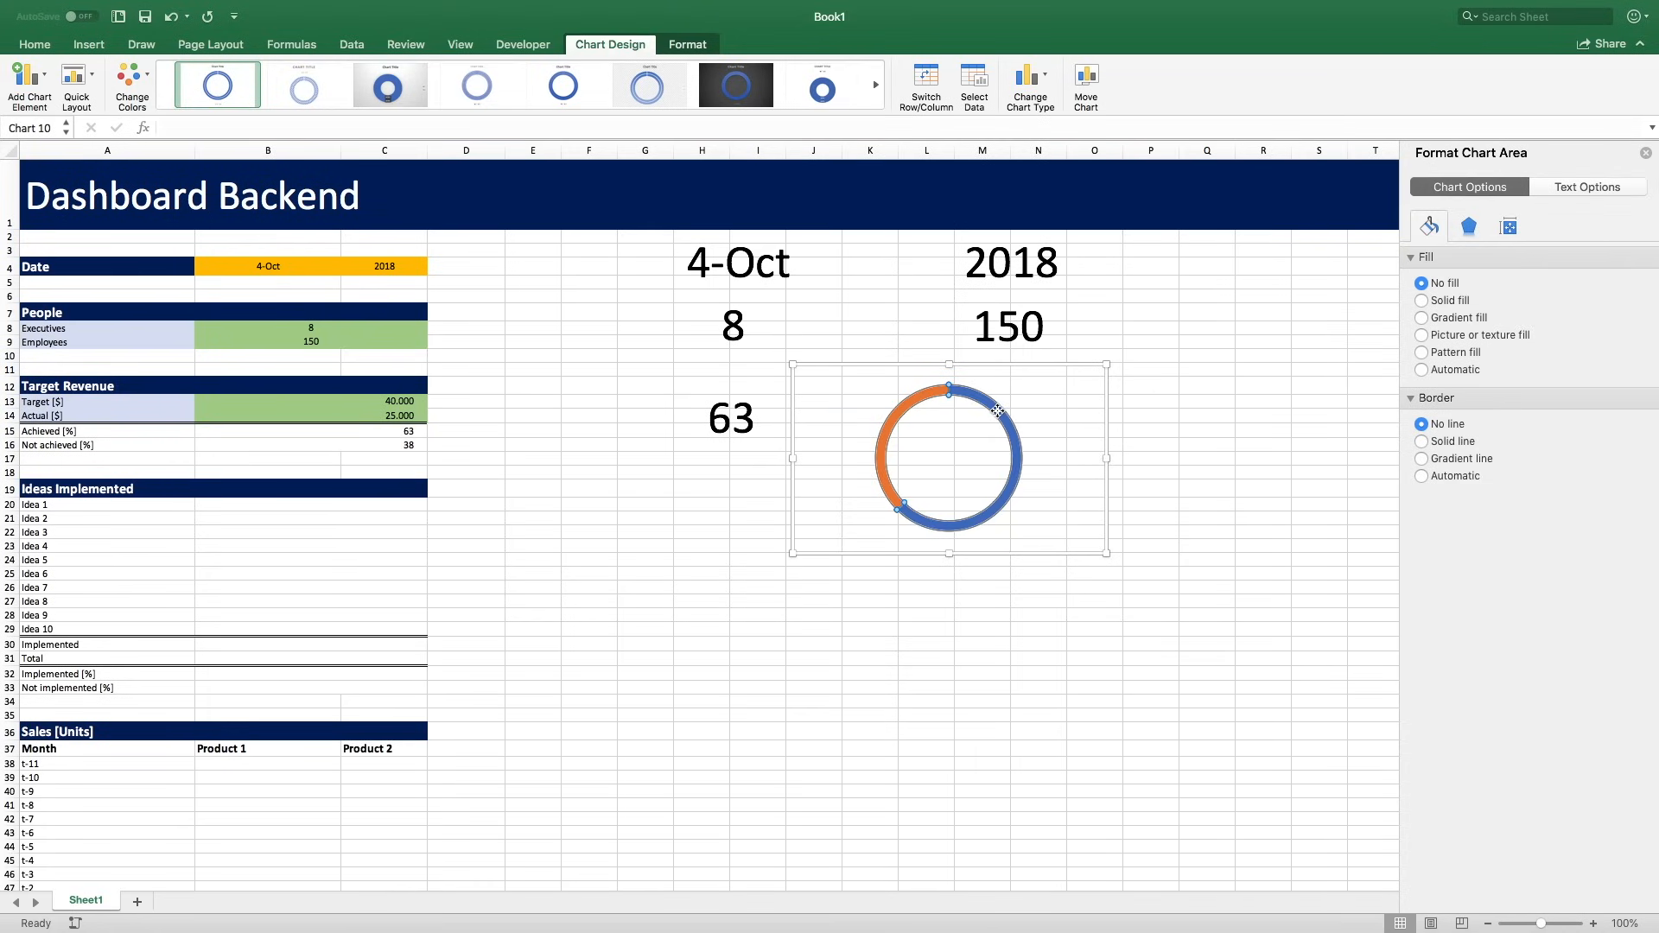
left_click(998, 412)
left_click(1453, 268)
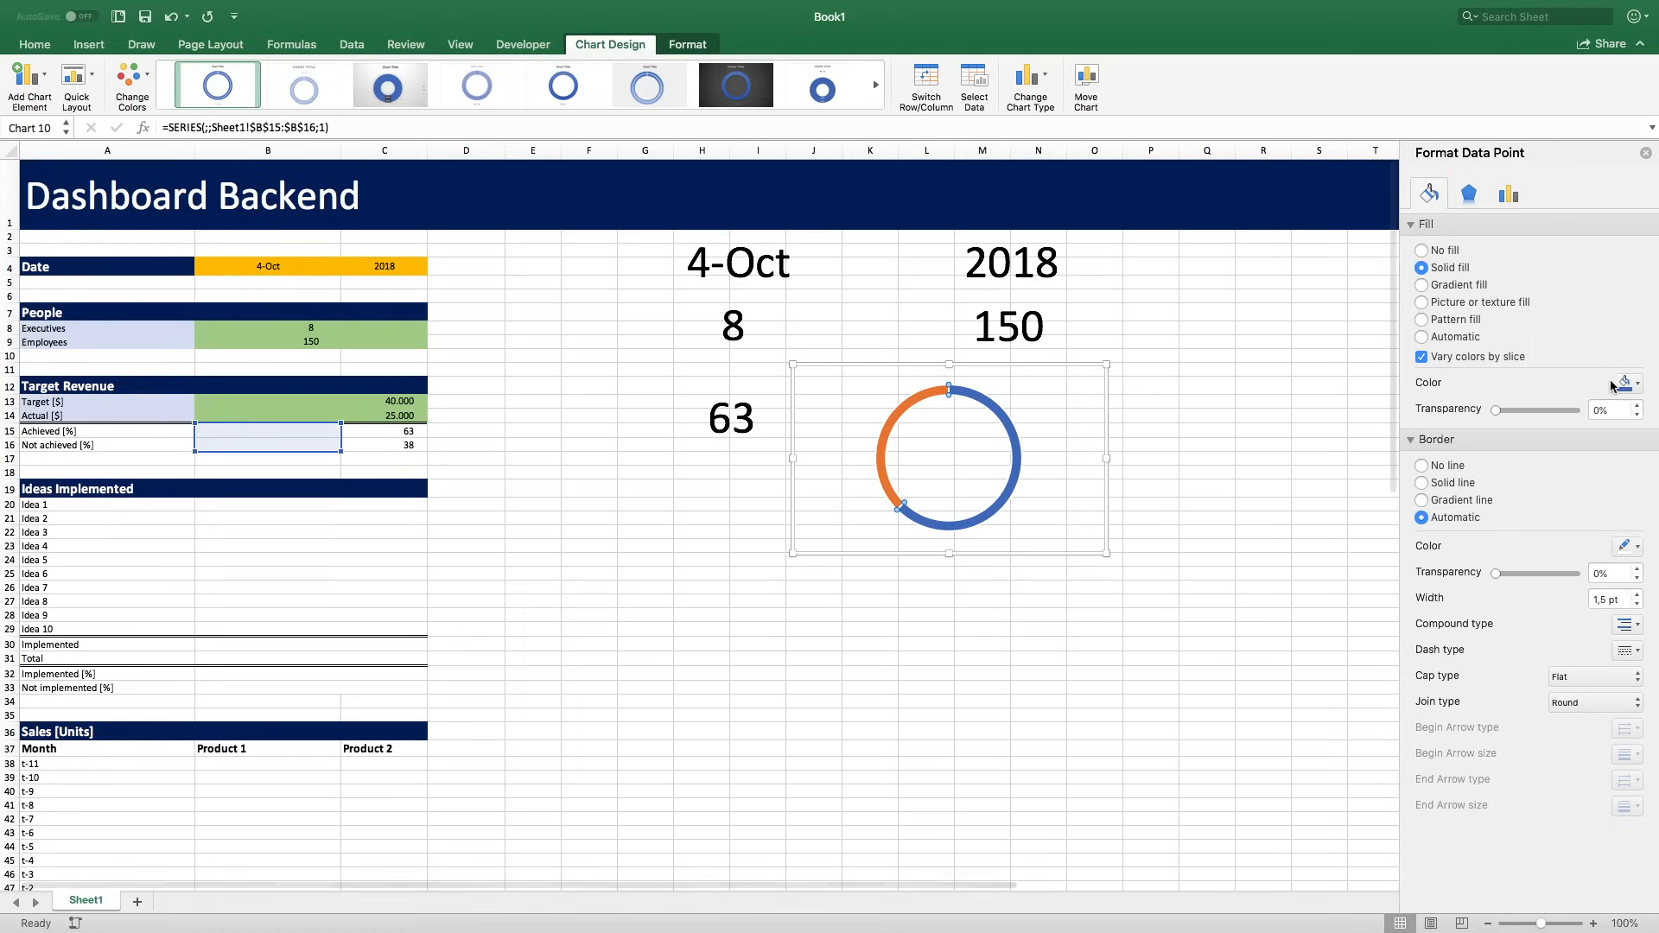
left_click(1627, 383)
left_click(1581, 549)
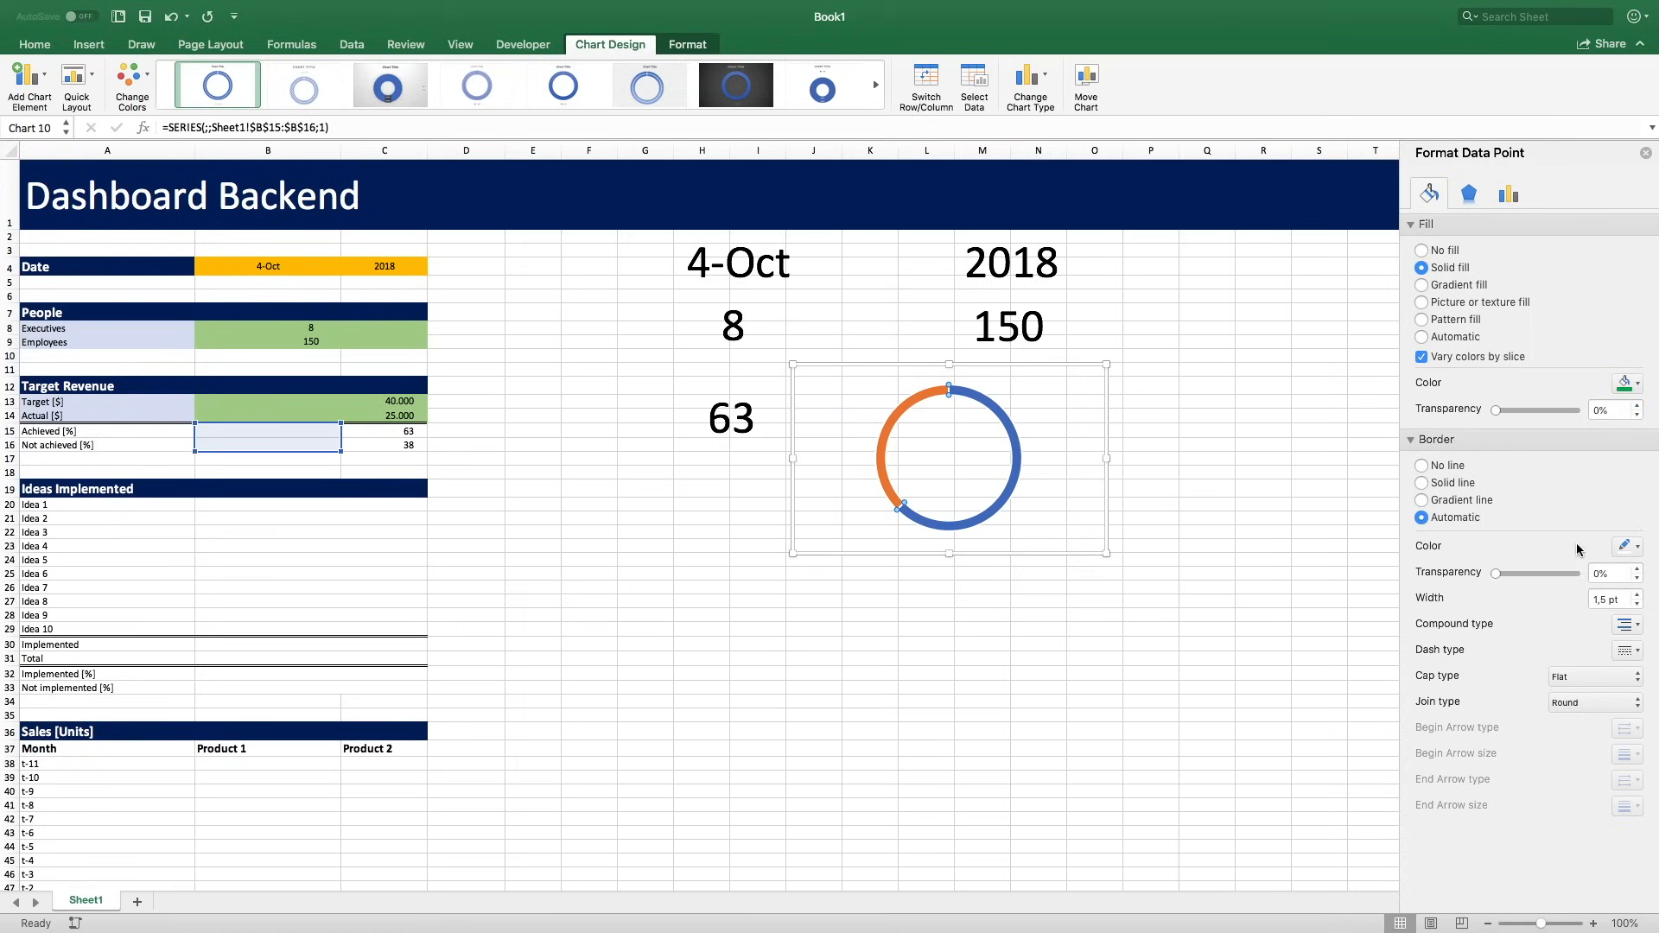
left_click(895, 412)
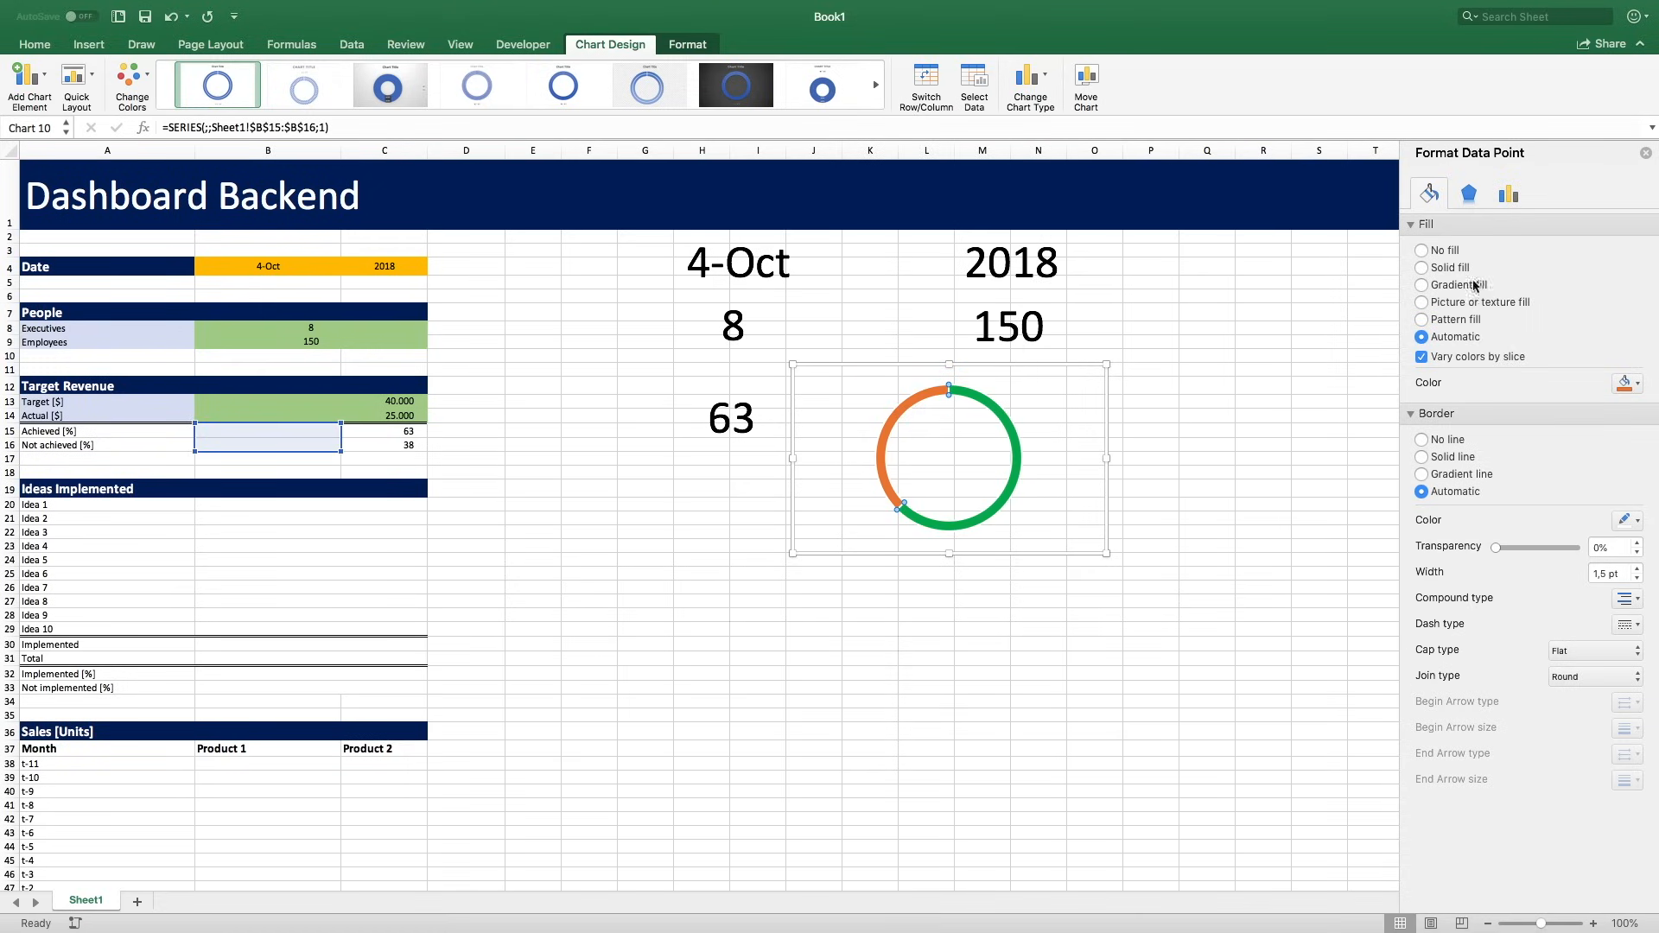
left_click(1421, 251)
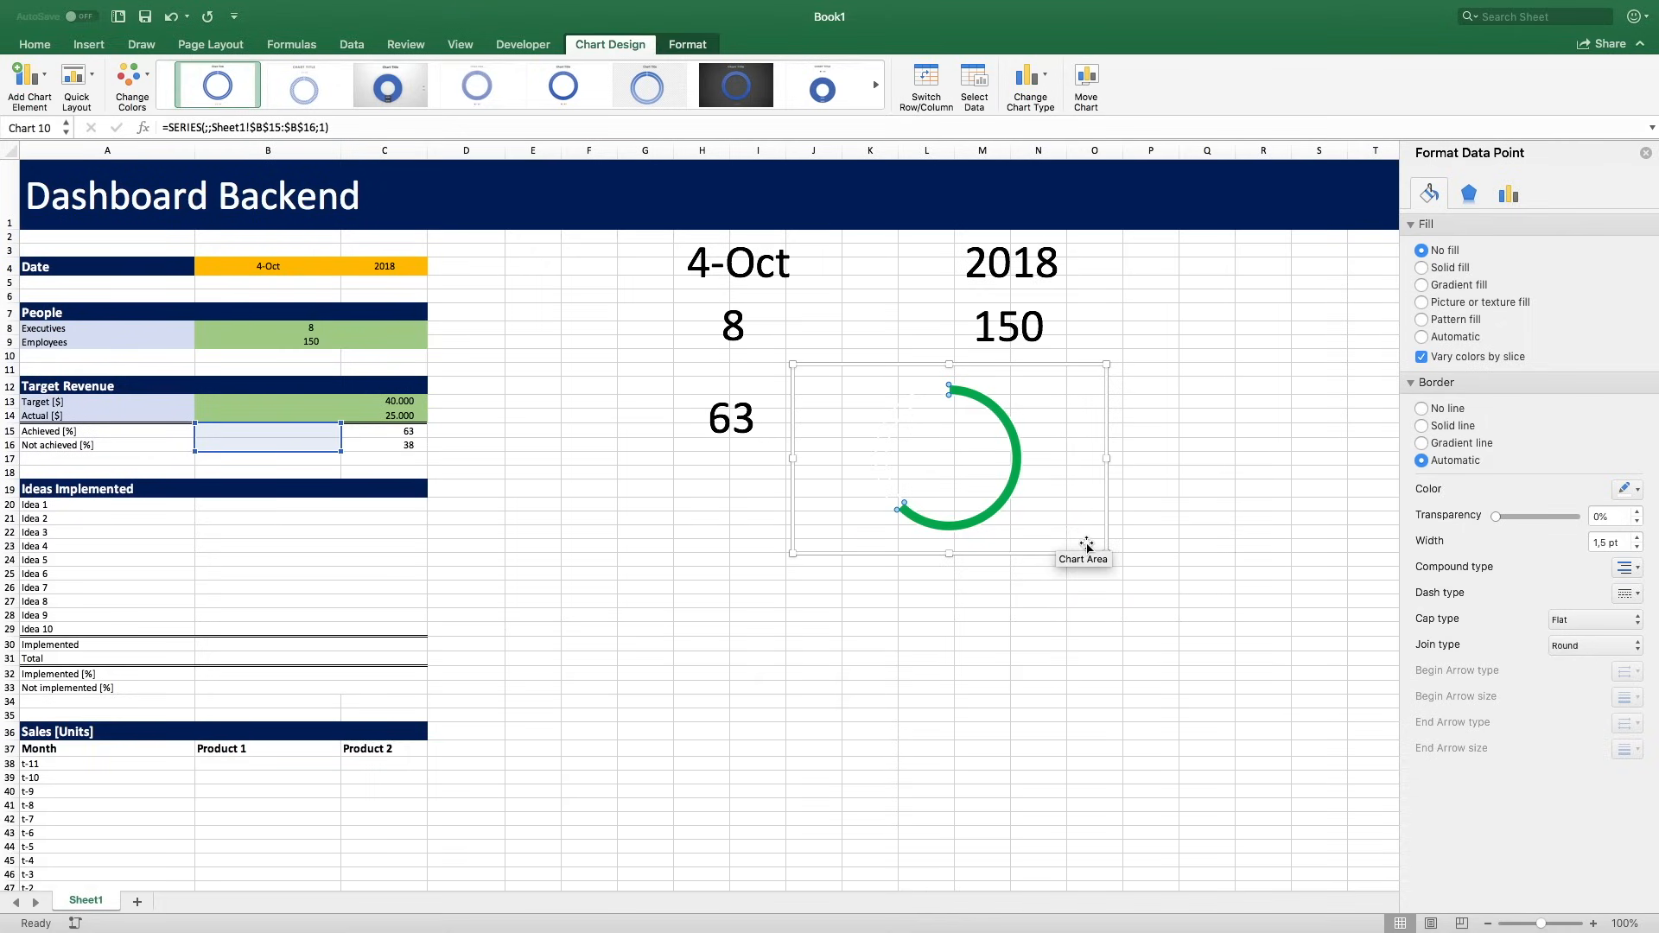
Shrink the doughnut chart and position it so its ring is centred around the Achieved label.
left_click_drag(1096, 546, 1054, 521)
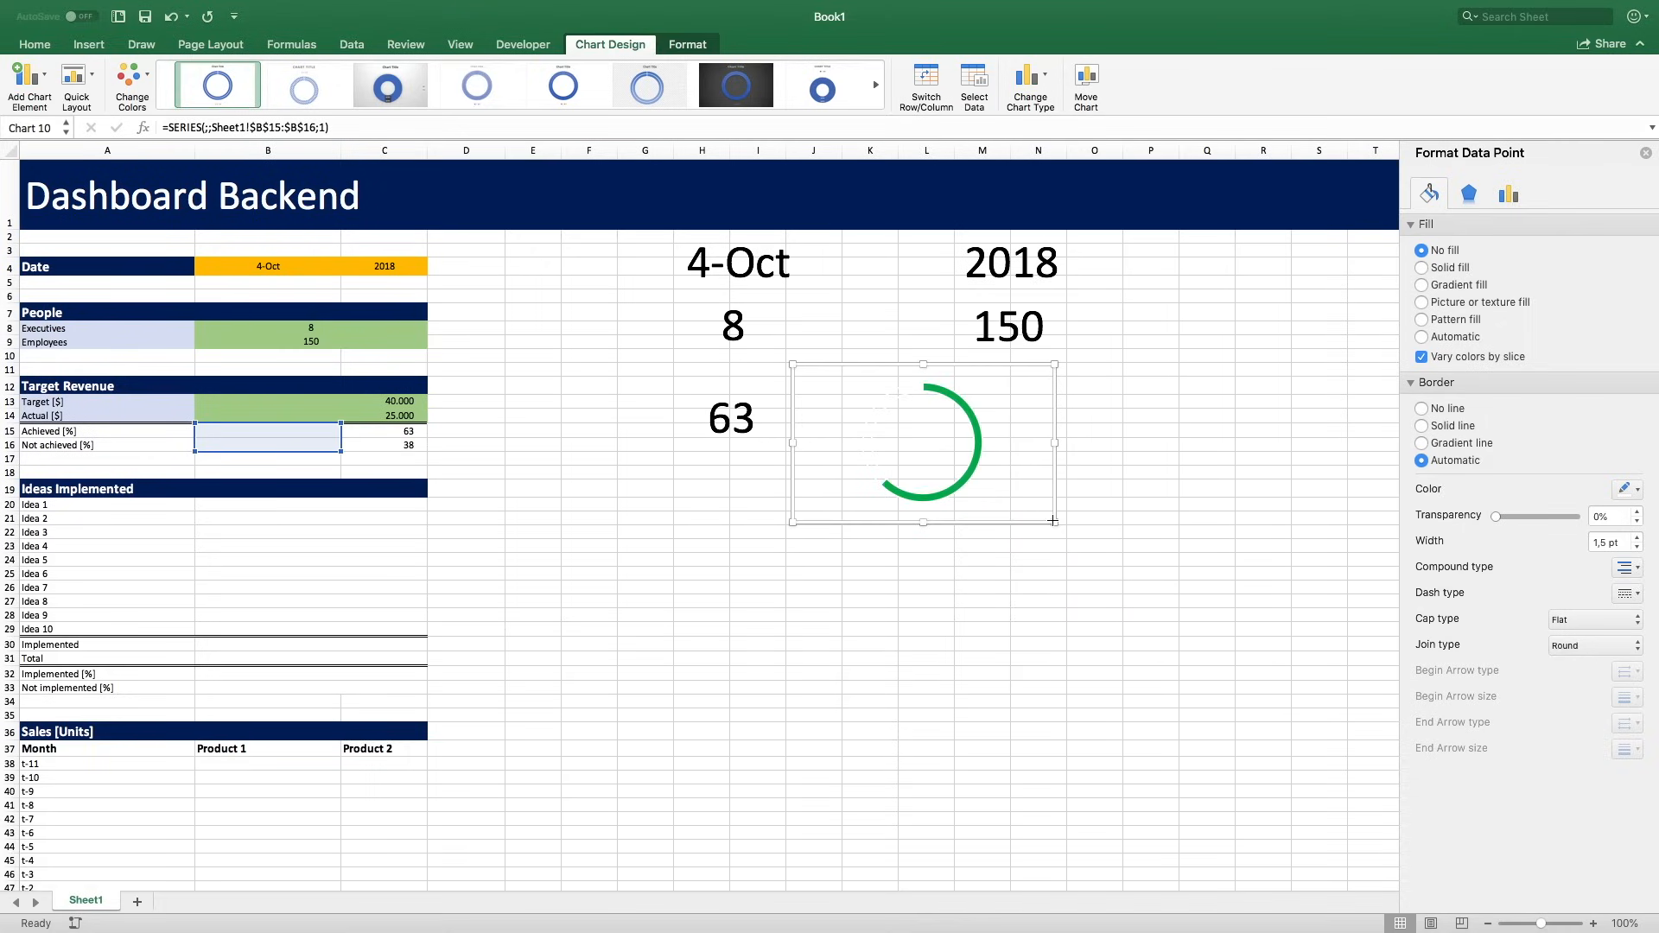
left_click_drag(1054, 444, 817, 382)
left_click_drag(816, 491, 805, 484)
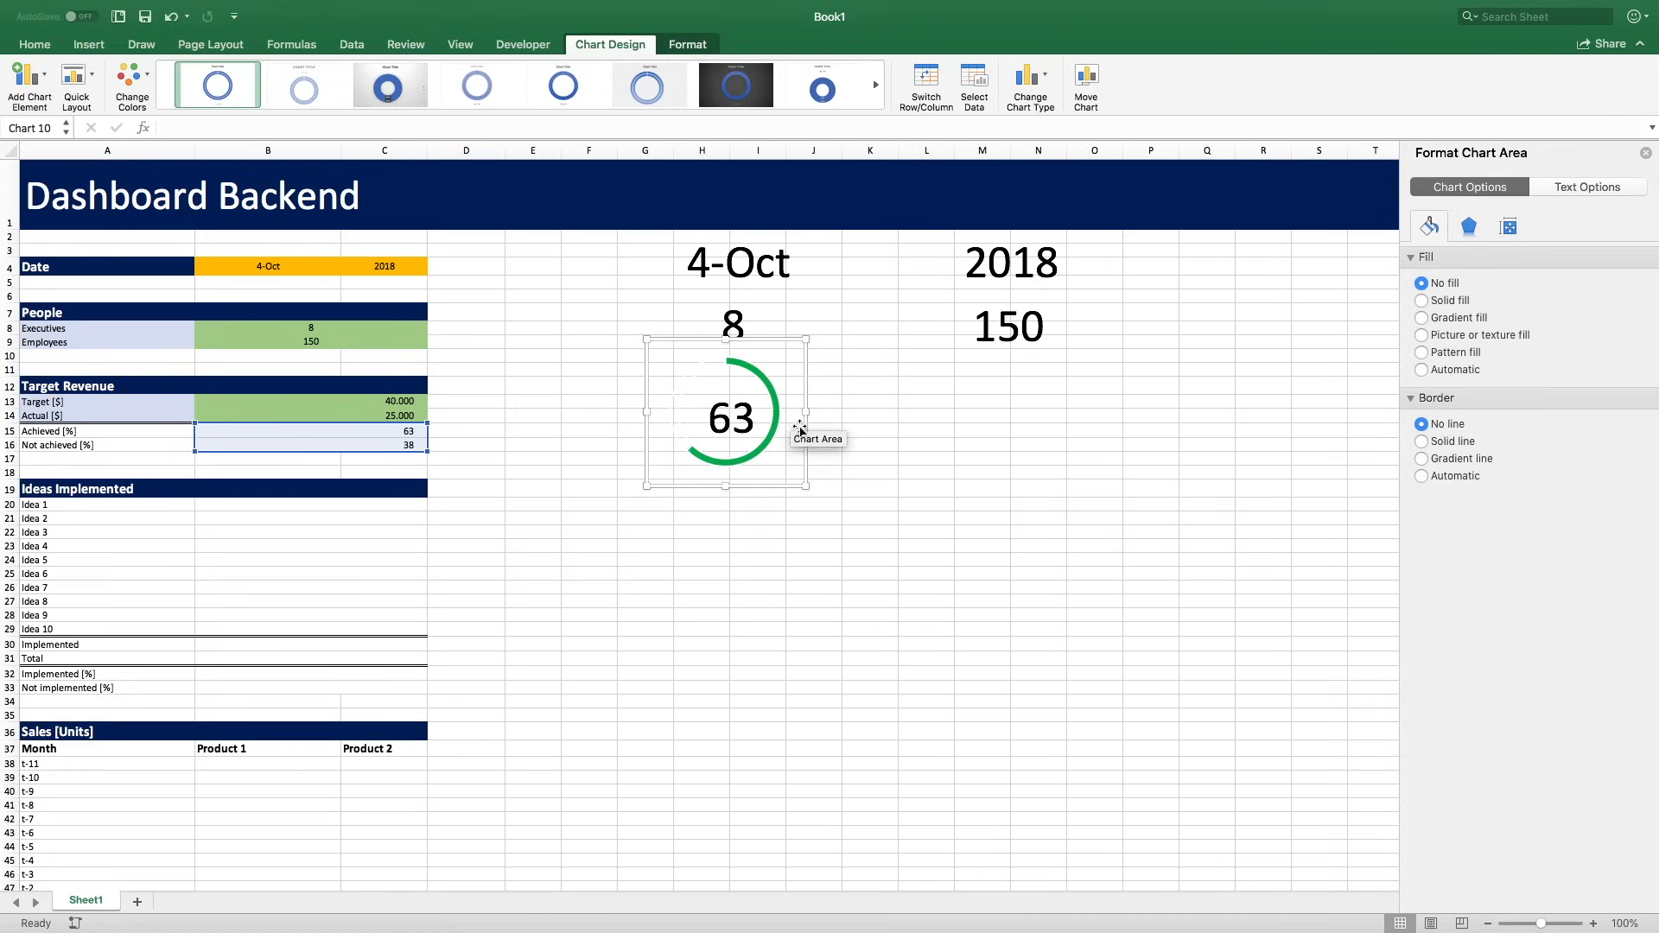
left_click_drag(804, 426, 807, 430)
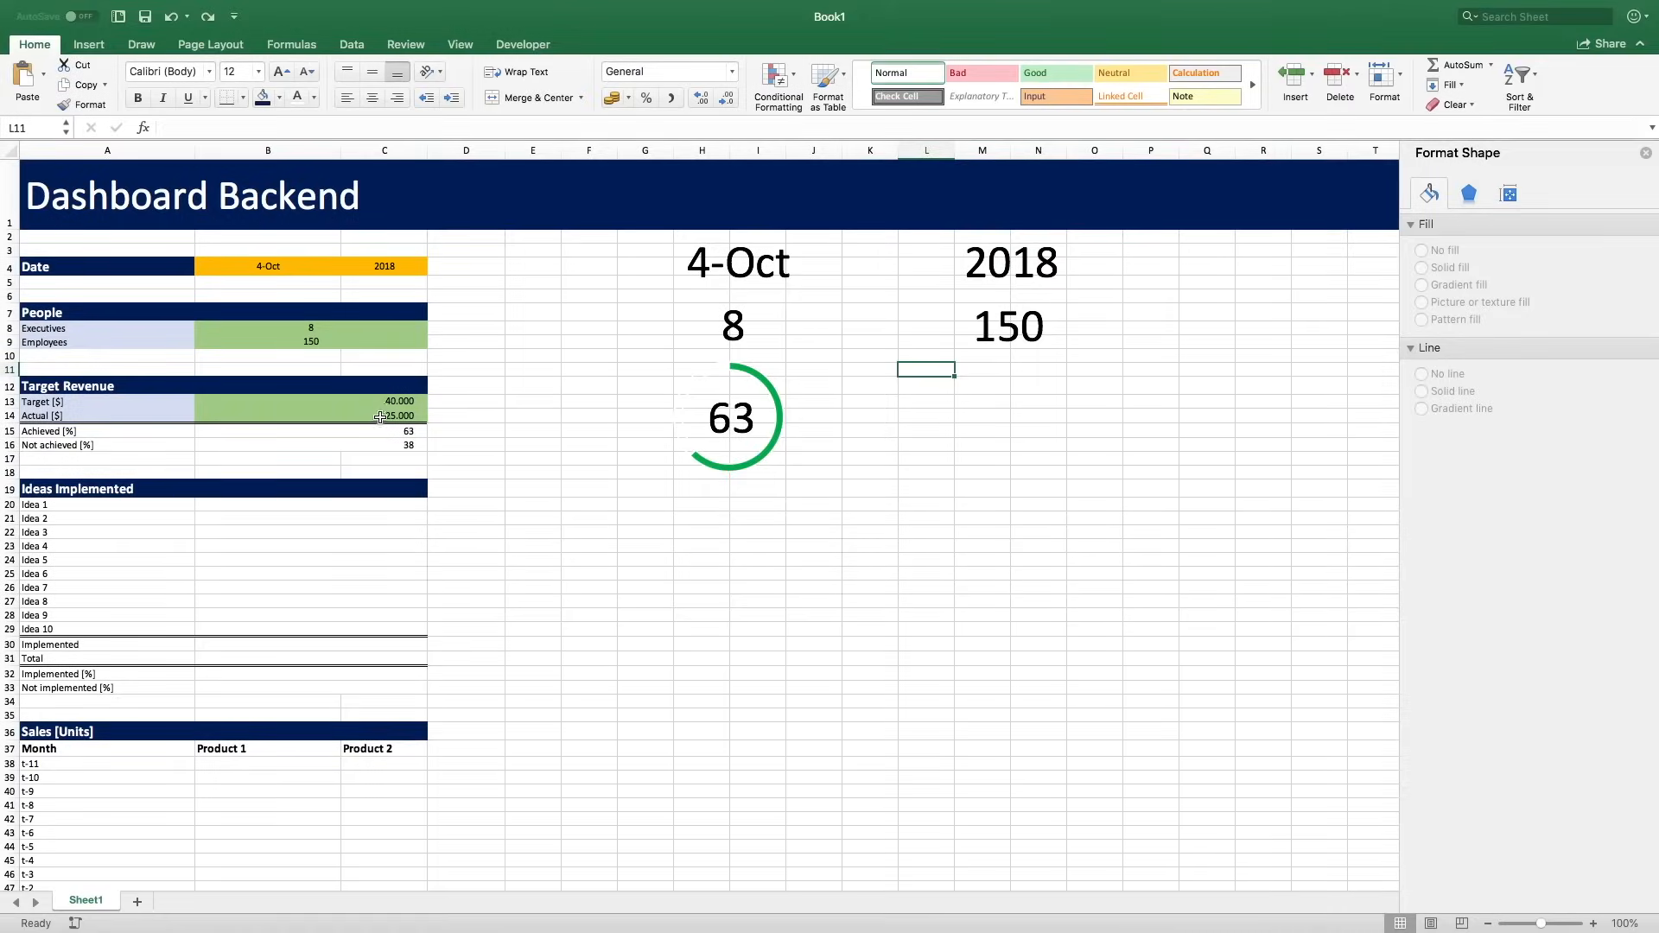
Test the revenue ring by setting the Actual [$] value to 30.000 and finally to 15.000.
left_click(377, 419)
type("300")
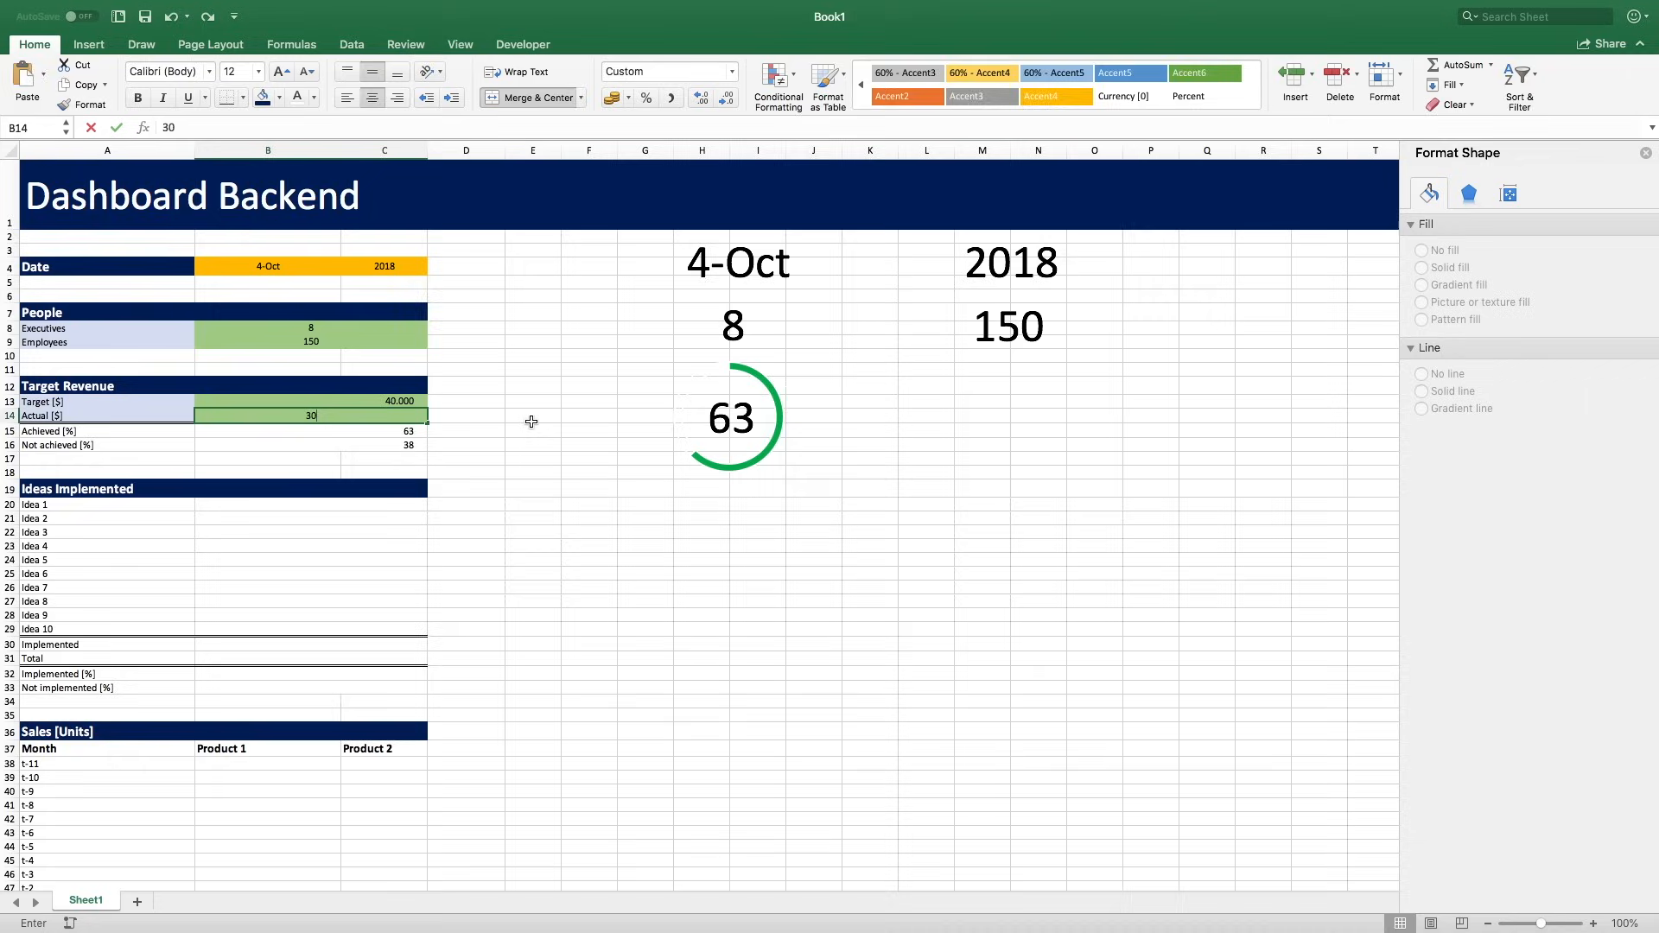
key("Return")
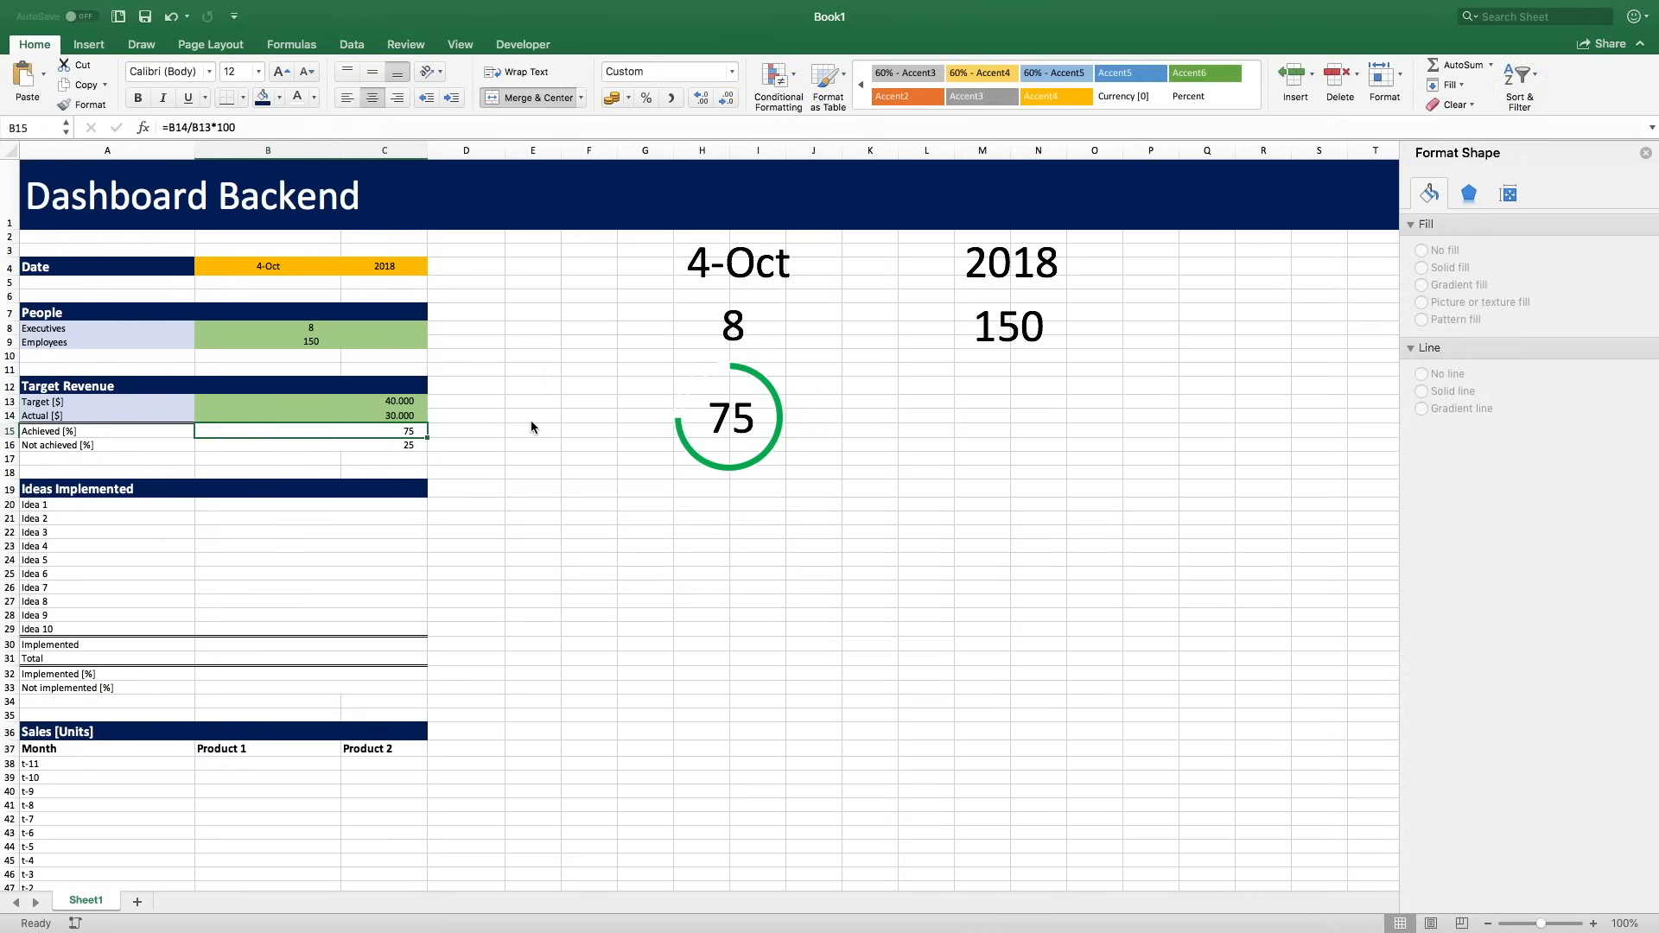
left_click(400, 418)
type("15.000")
key("Return")
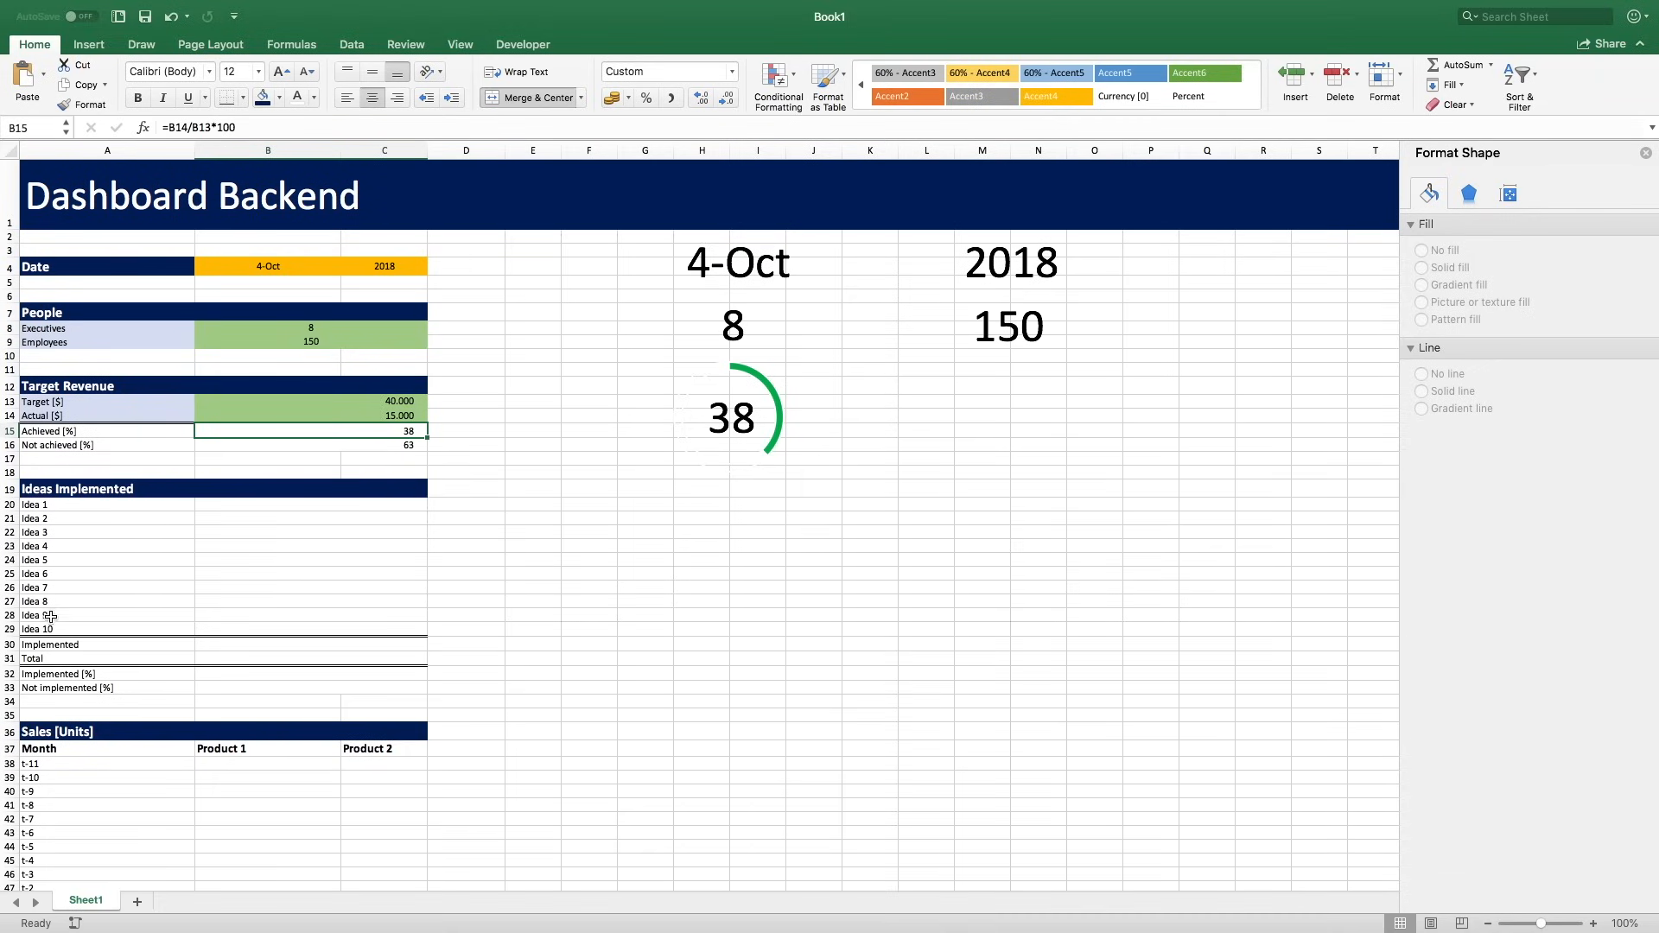
Mark Idea 1, Idea 2, Idea 4 and Idea 5 as implemented with an x.
left_click(262, 508)
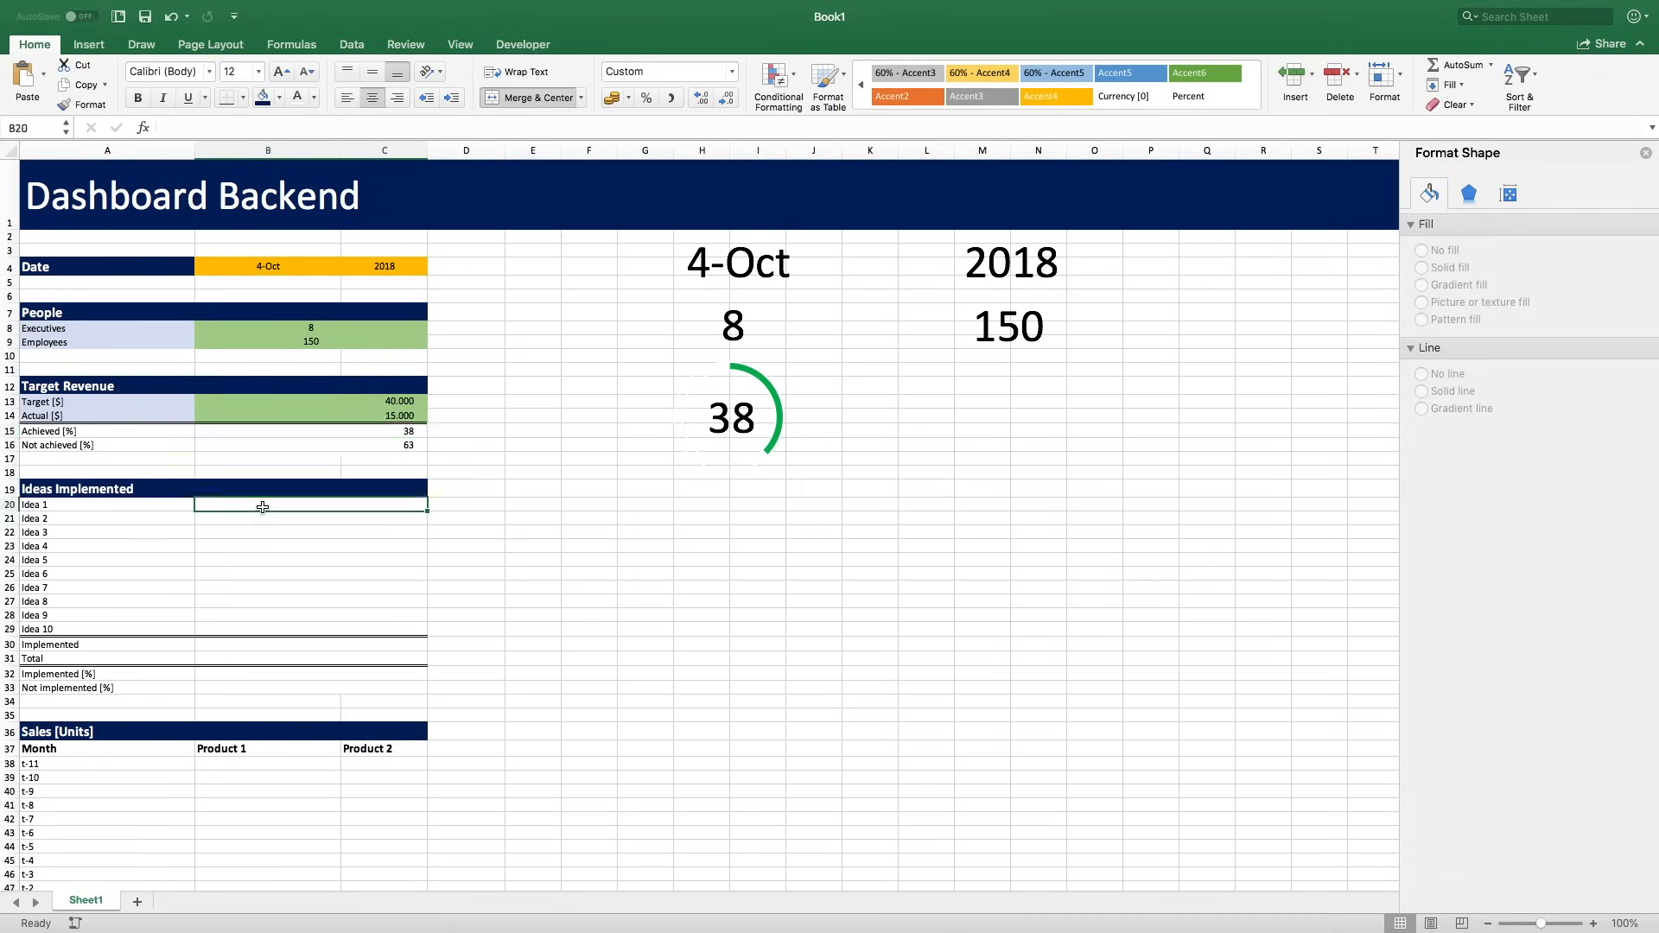
type("x")
key("Return")
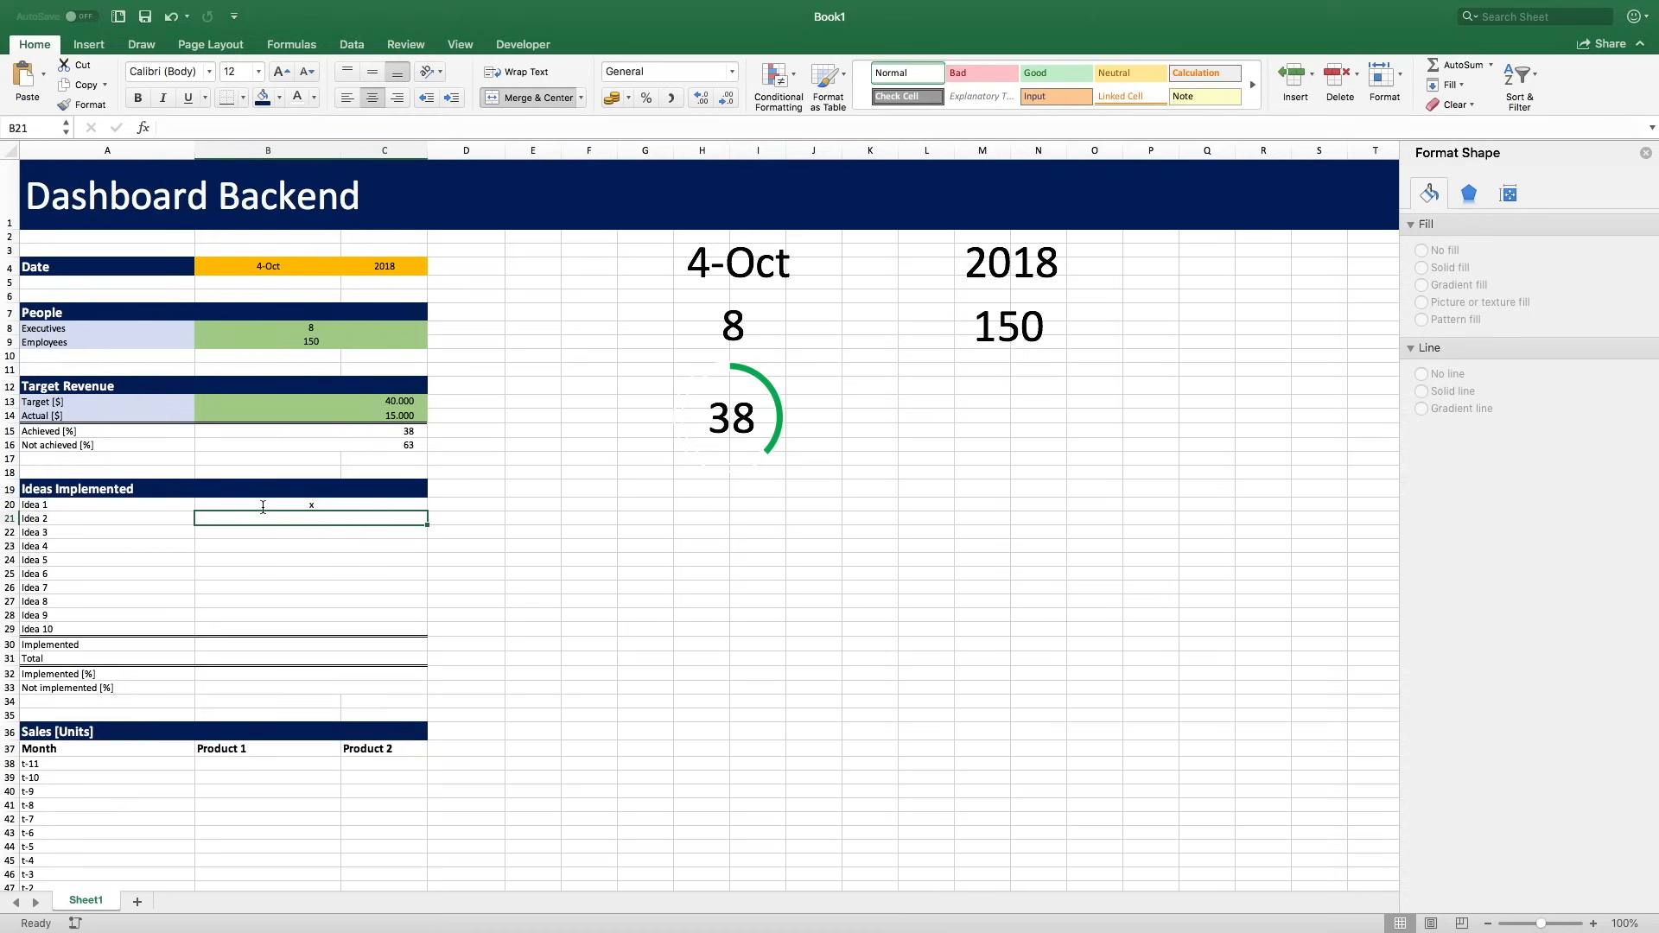
type("x")
key("Return")
key("Return")
type("x")
key("Return")
type("x")
key("Return")
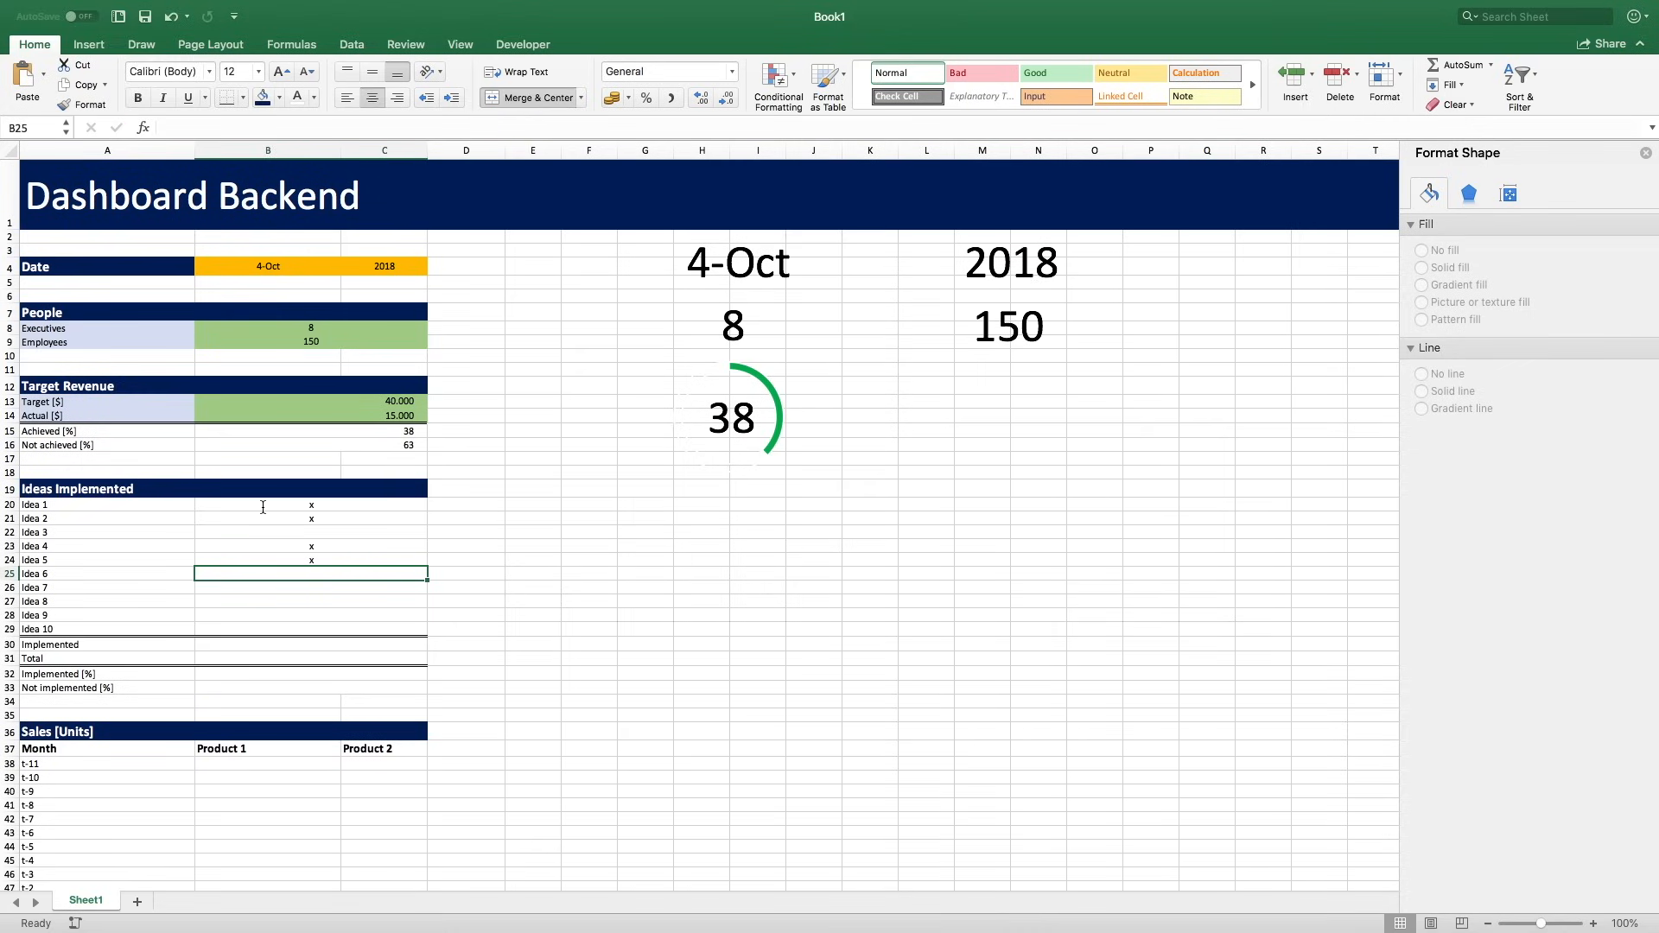
Set the ideas Total to 10 and enter =COUNTIF(B20:C29;"x") as the Implemented count.
left_click(299, 658)
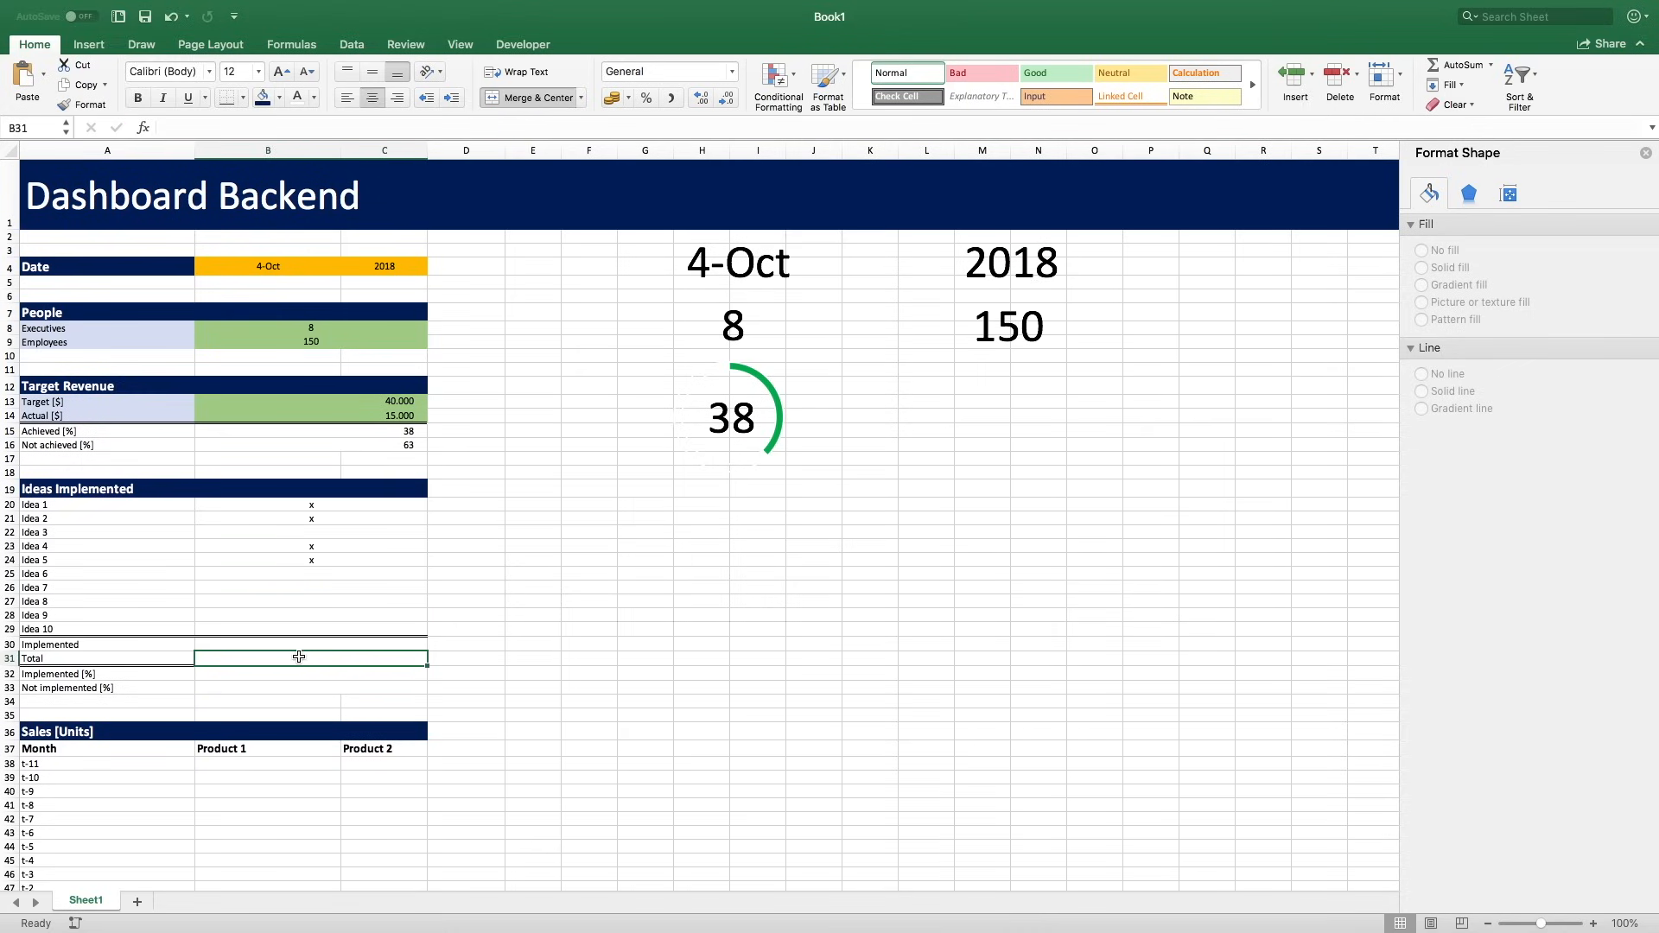
type("10")
key("Return")
left_click(315, 642)
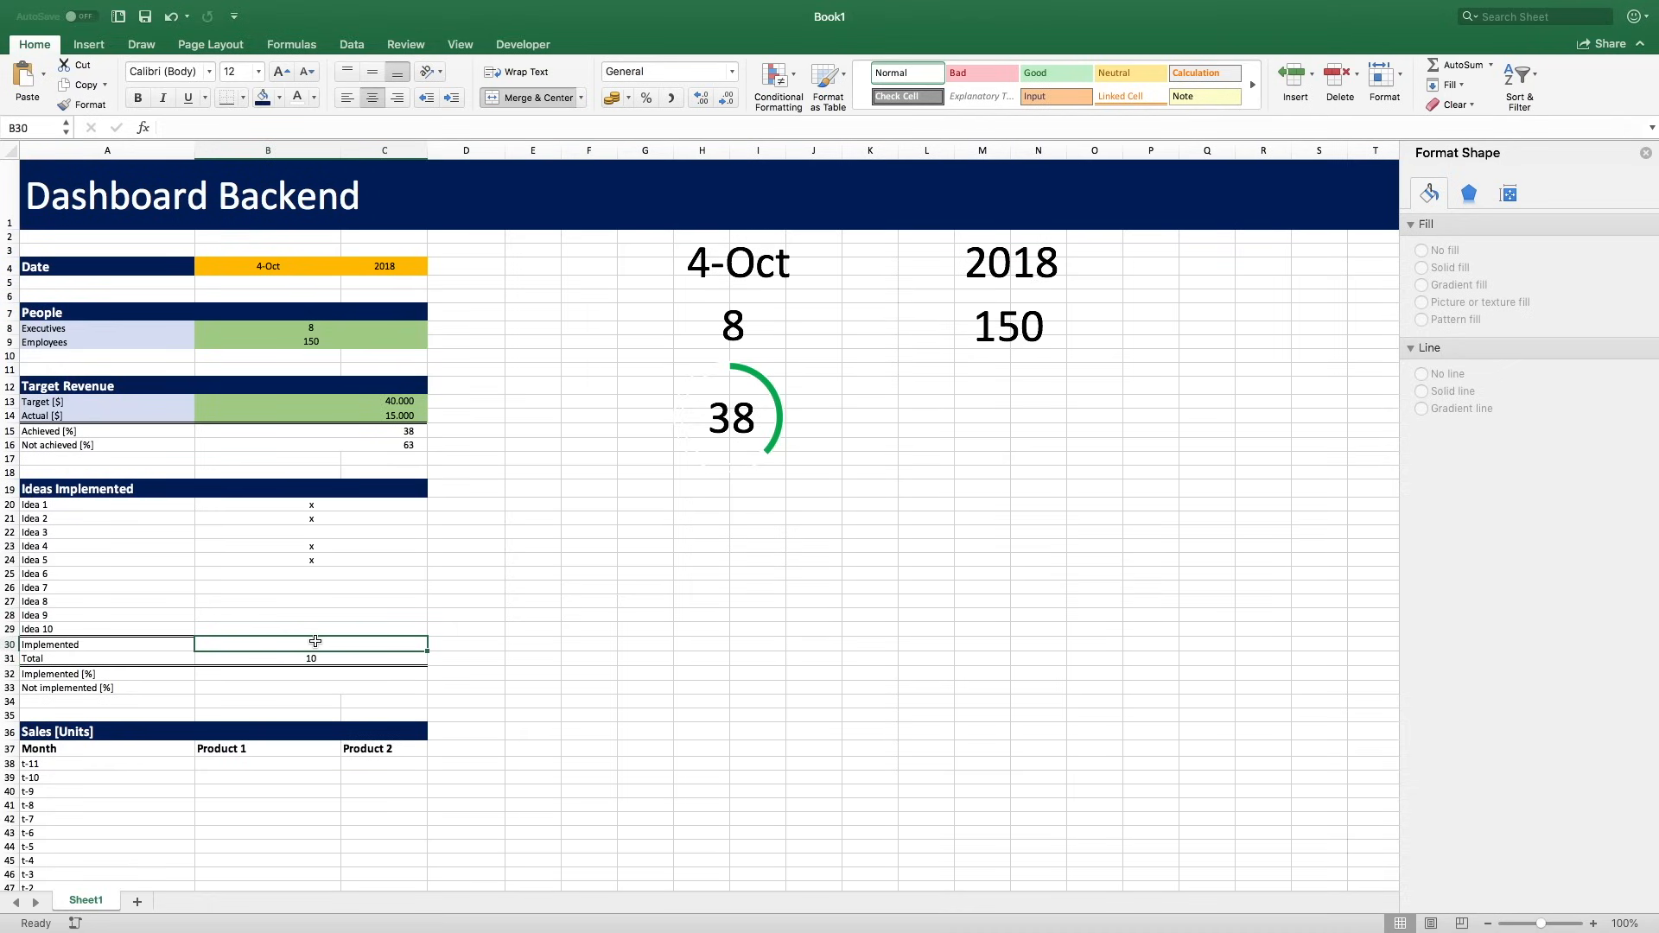
type("=C")
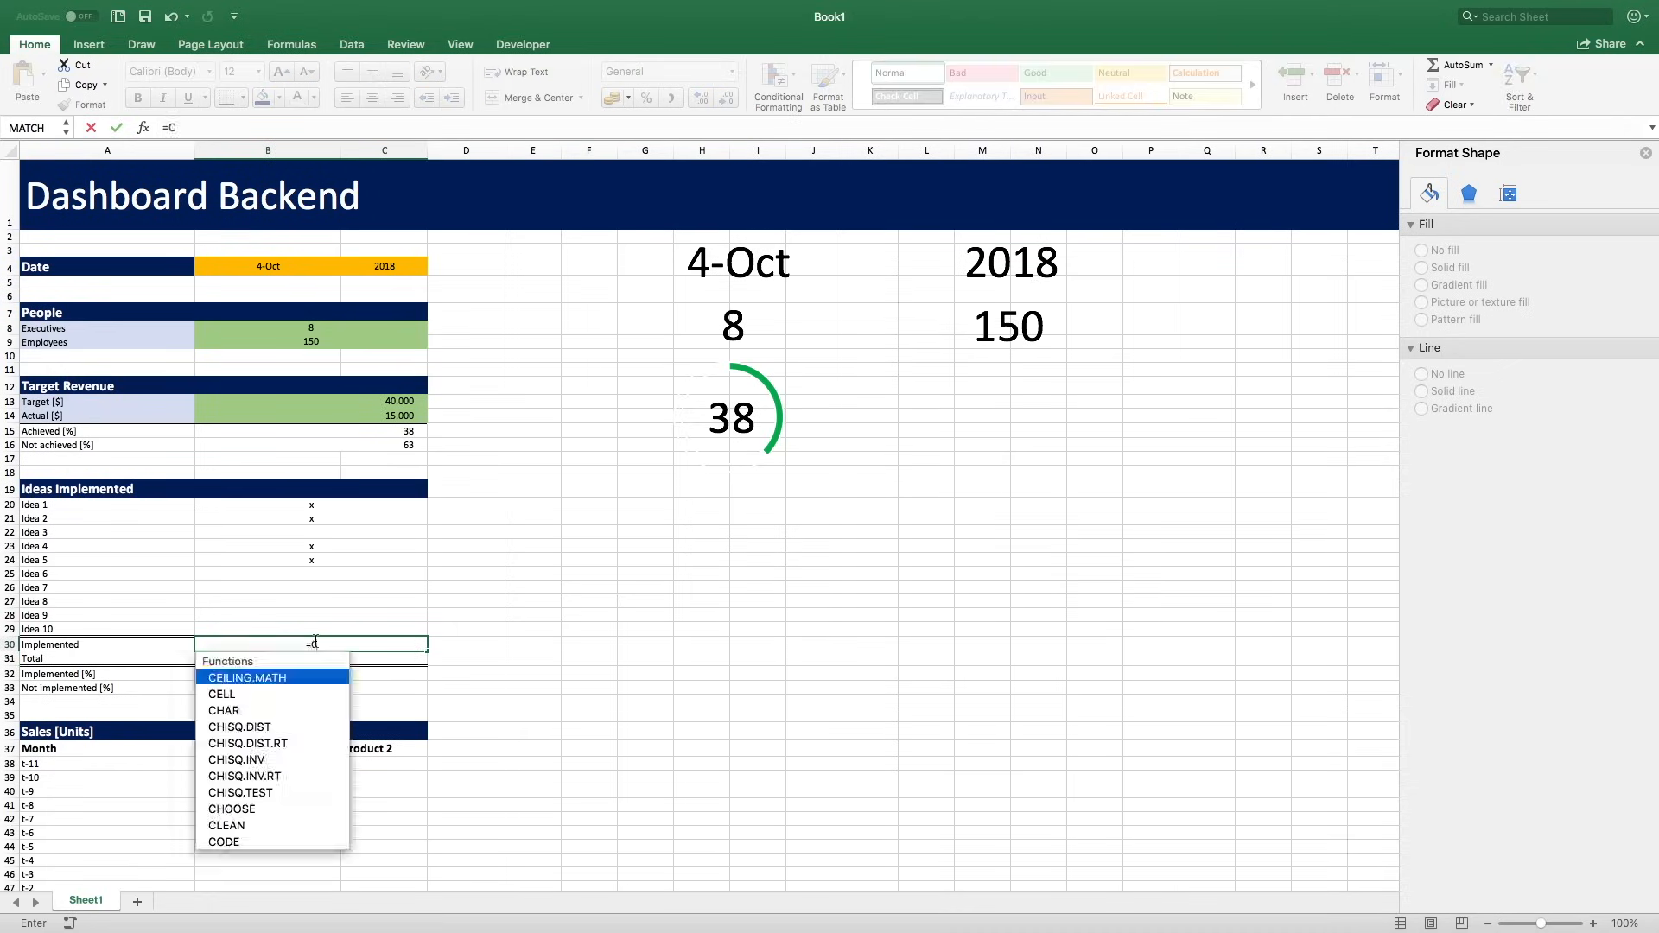
type("OUNTIF(")
left_click_drag(381, 629, 331, 504)
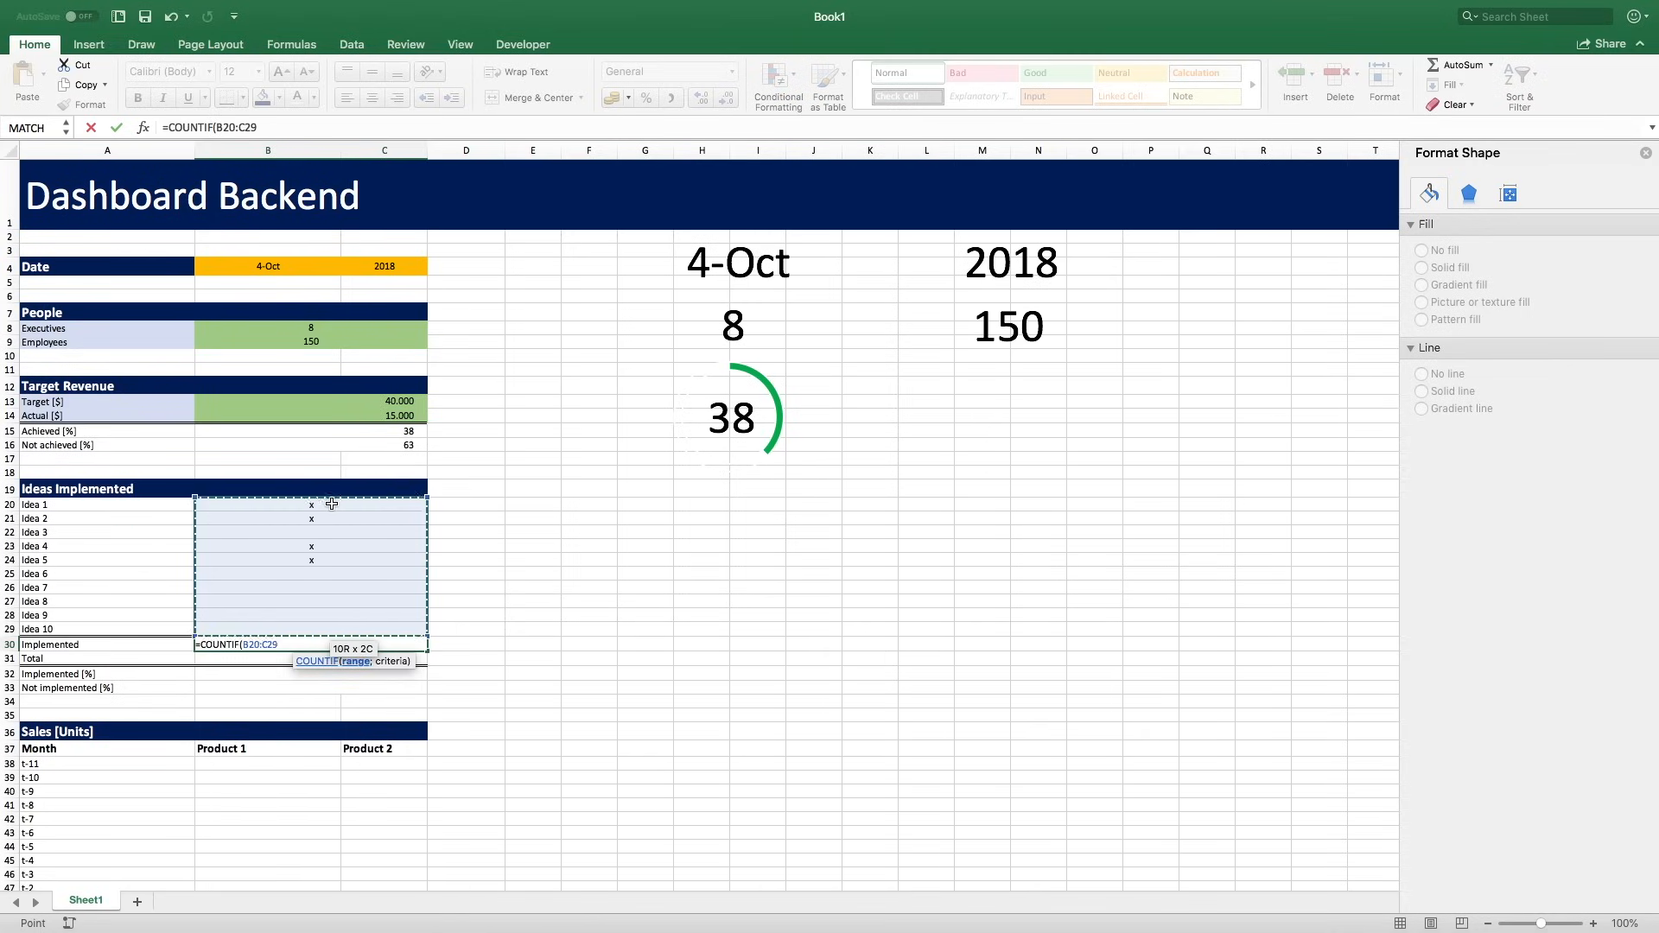
type(";")
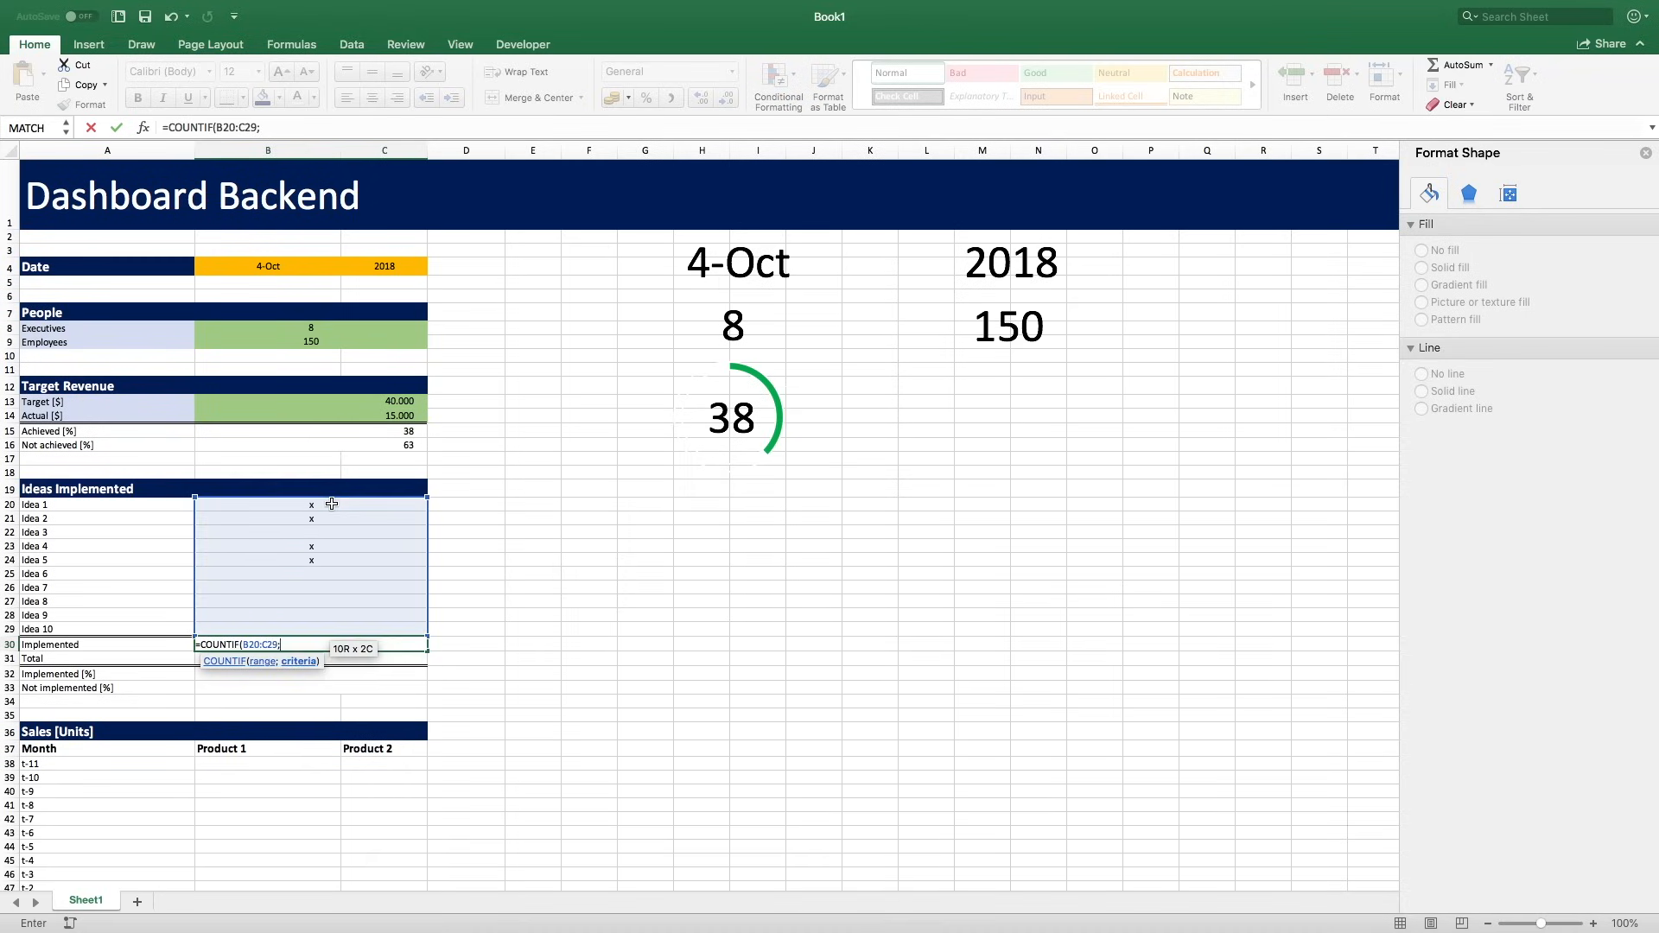
type("\"x\")")
key("Return")
Mark Idea 3, Idea 6 and Idea 7 as implemented with an x.
left_click(318, 533)
type("x")
key("Return")
key("Down")
key("Down")
type("x")
key("Return")
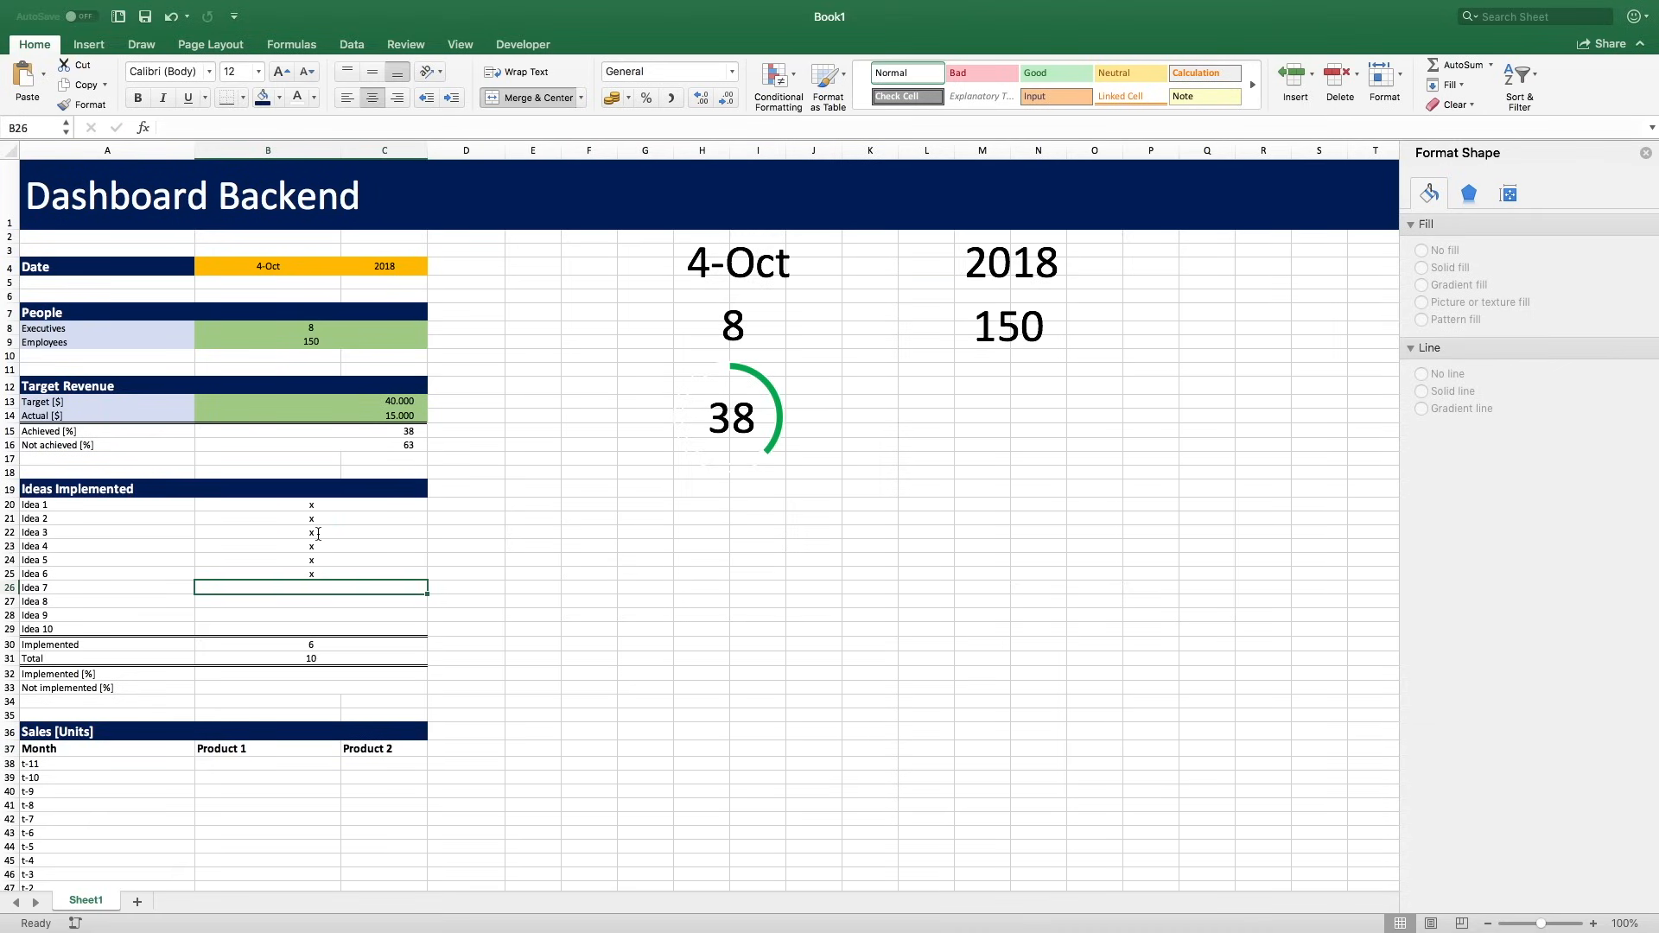
type("x")
key("Return")
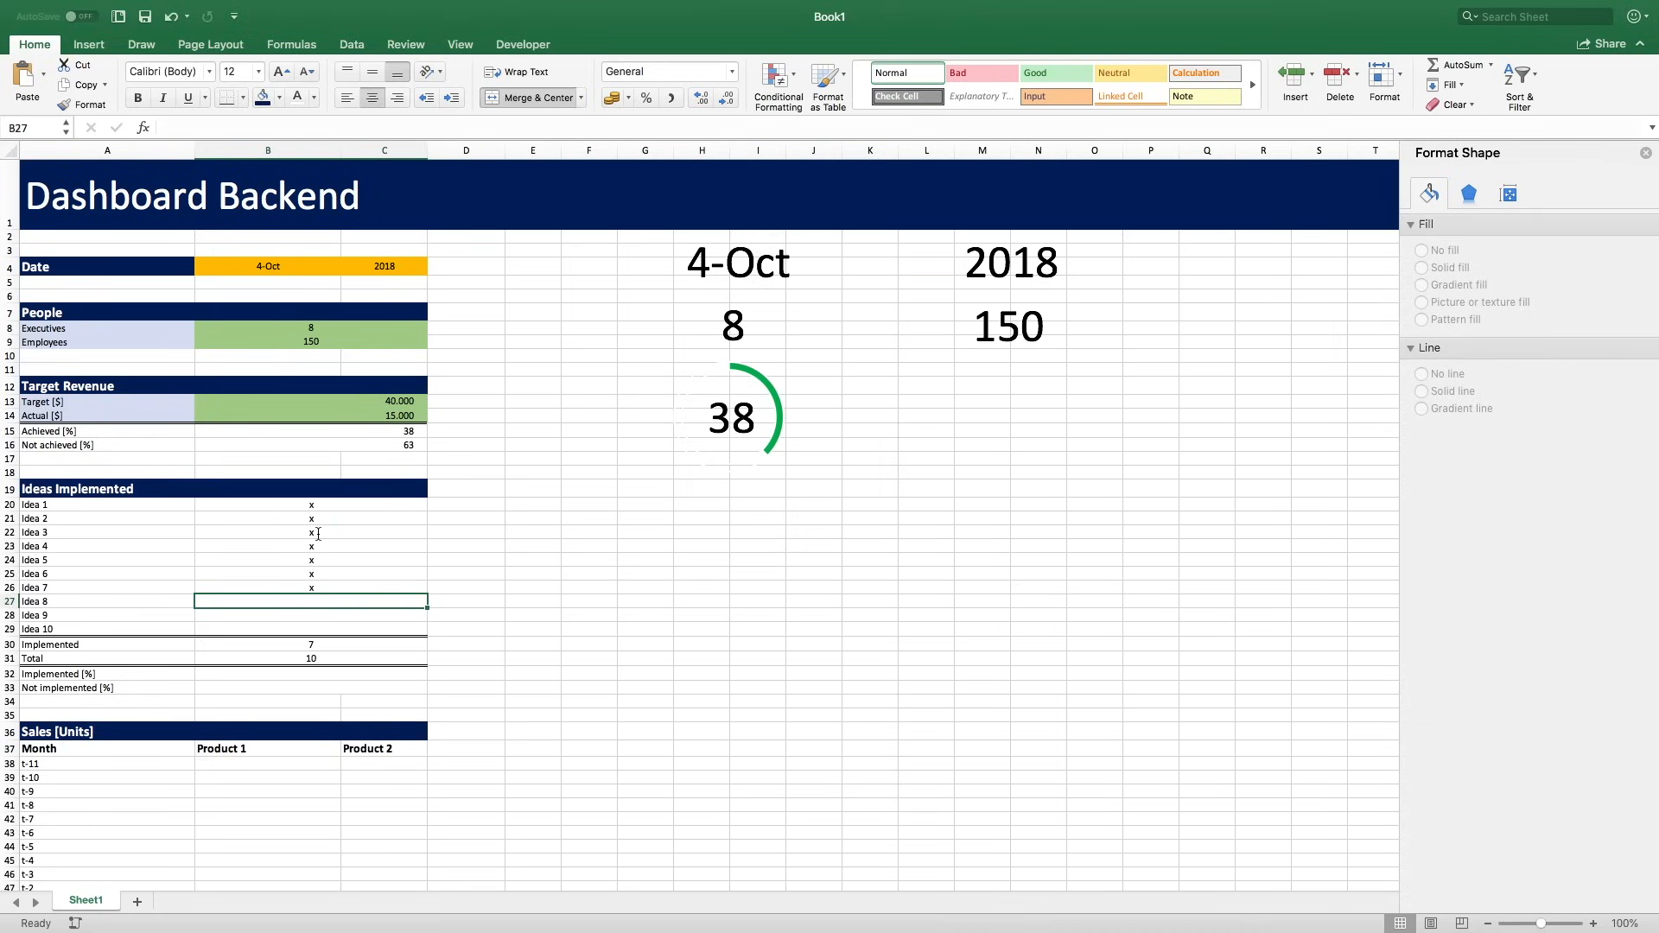
Calculate Implemented [%] as =B30/B31*100 and Not implemented [%] as =100-B32.
left_click(300, 673)
type("=")
left_click(323, 644)
type("/")
left_click(314, 659)
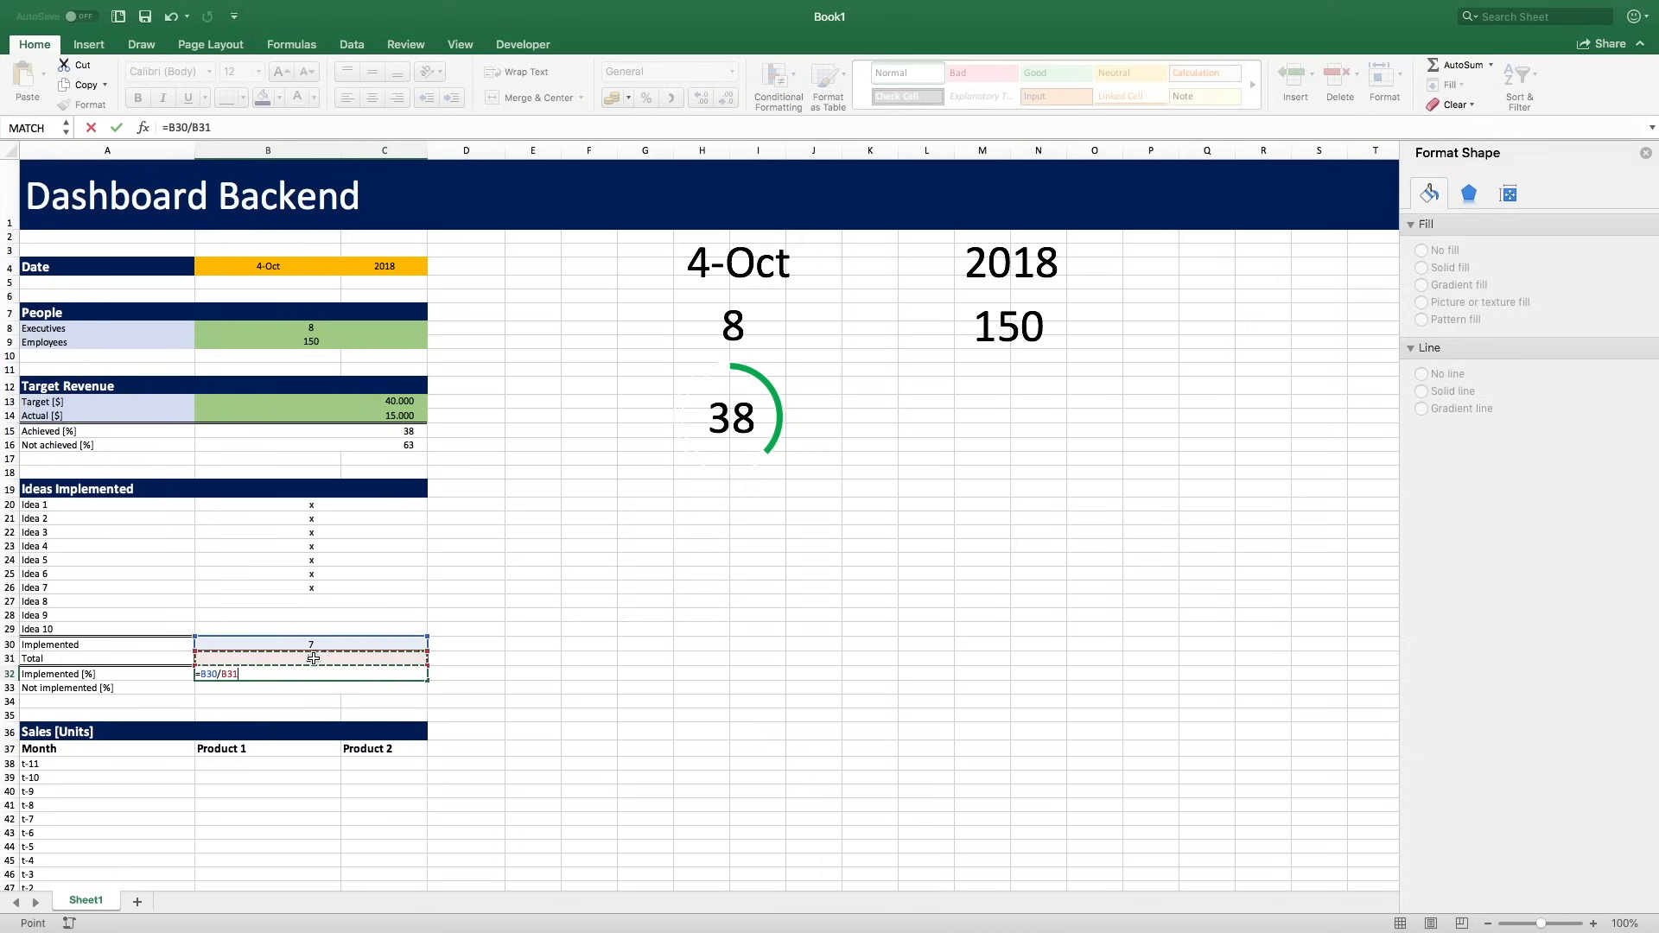
type("*")
key("Return")
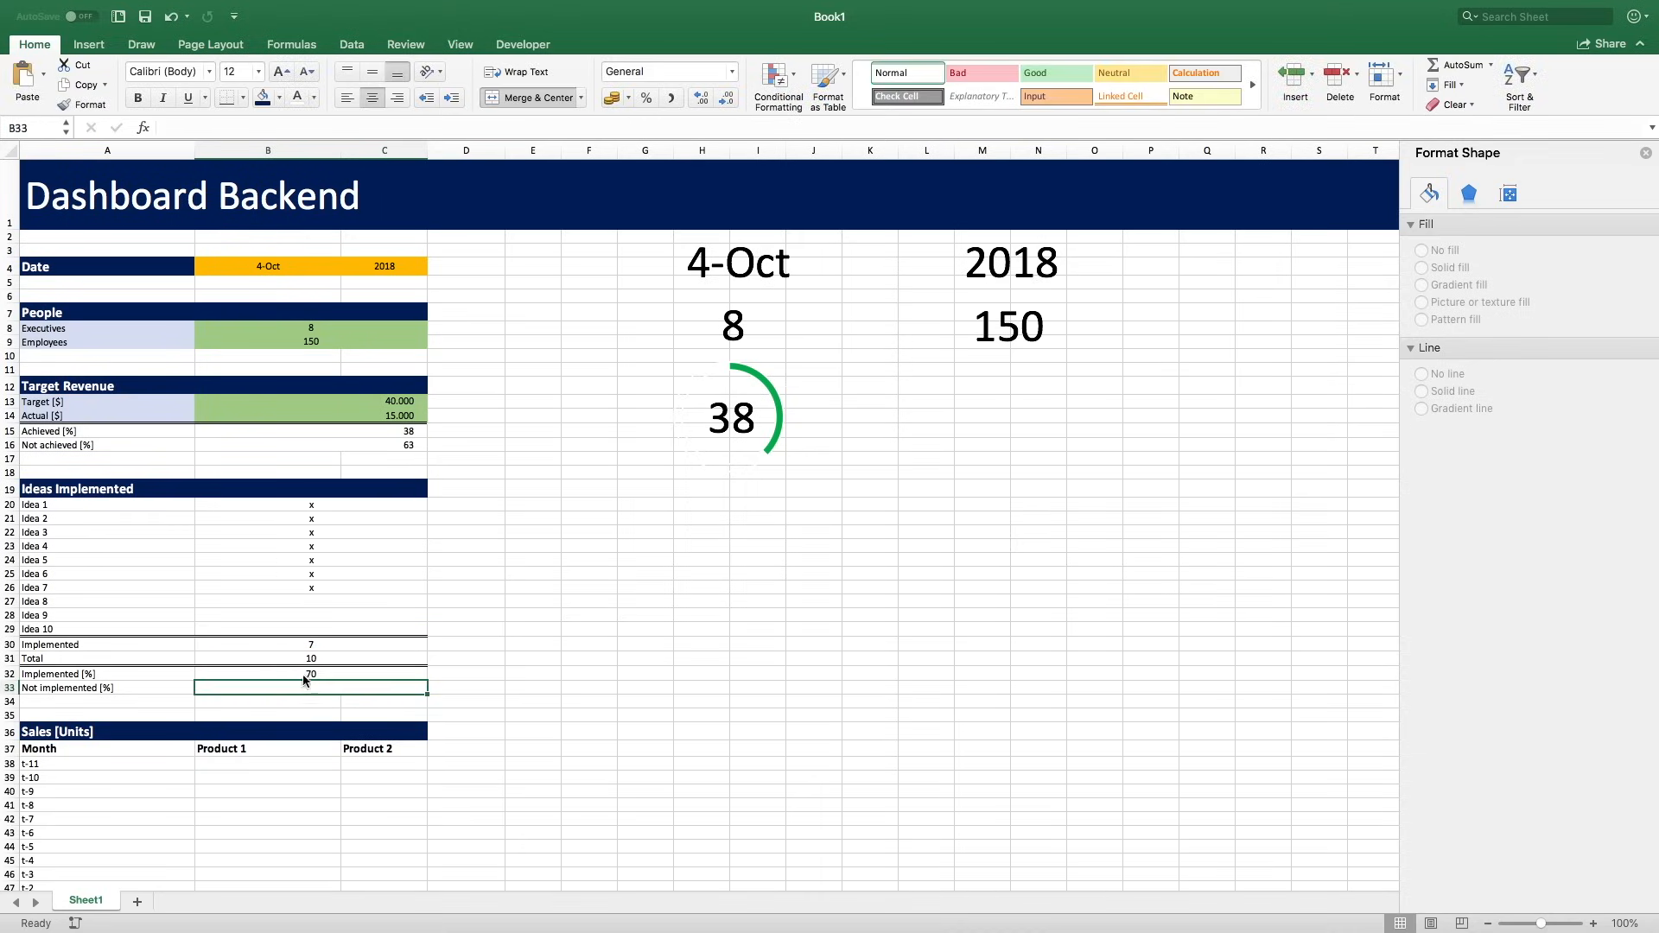
type("=100-")
left_click(304, 678)
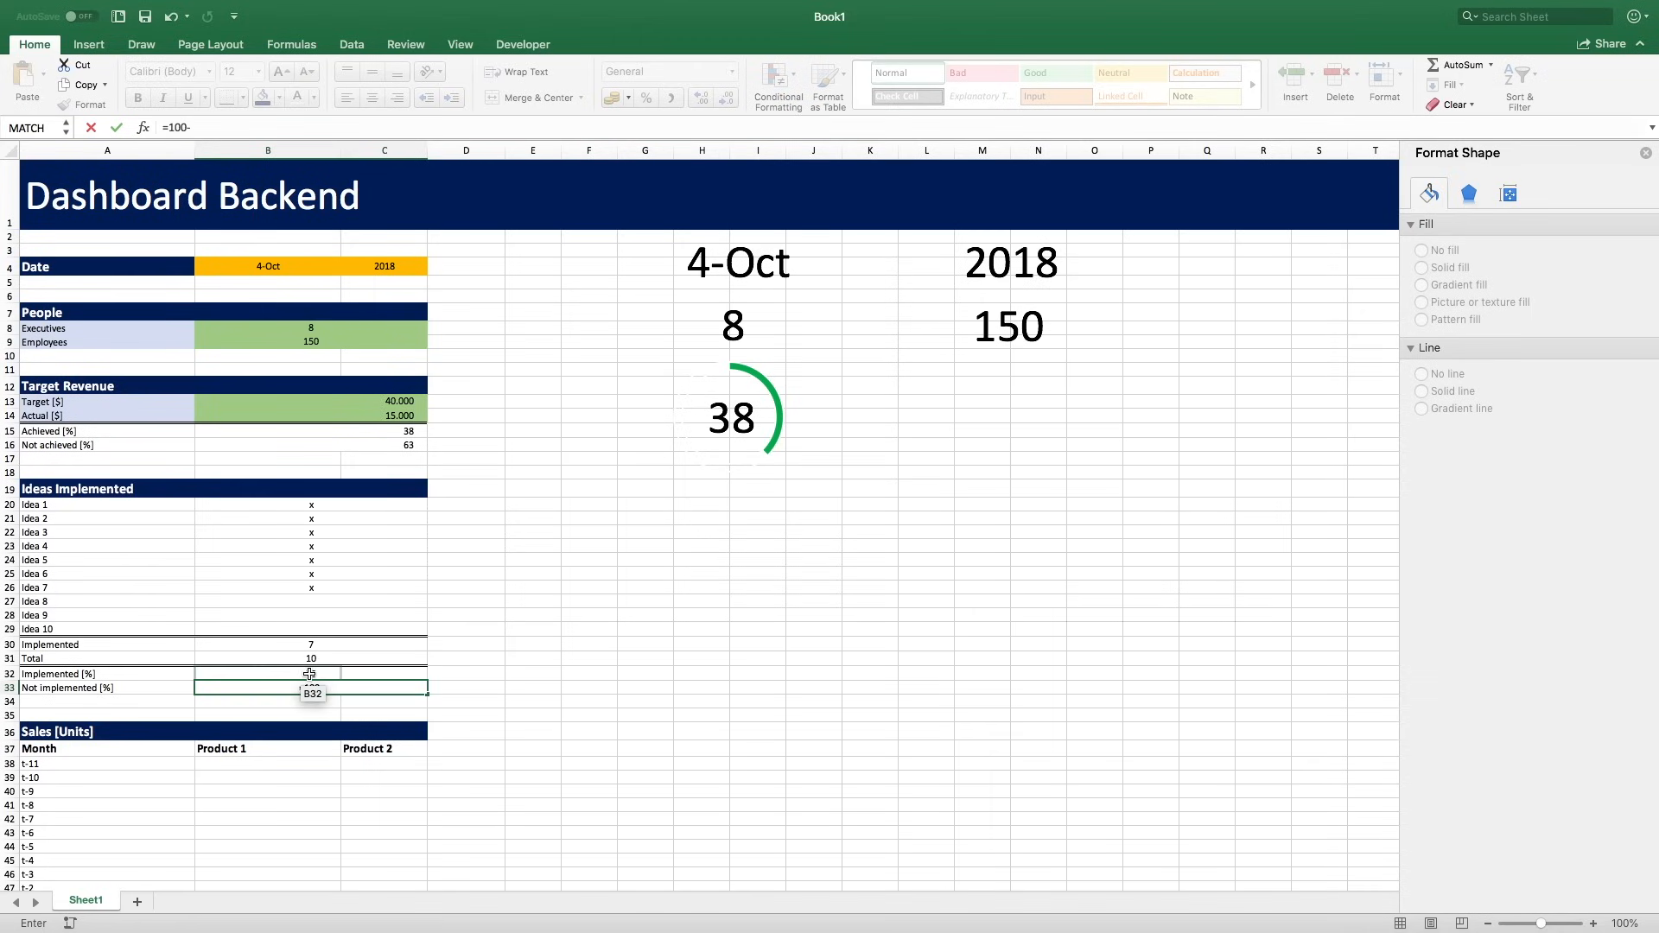
key("Return")
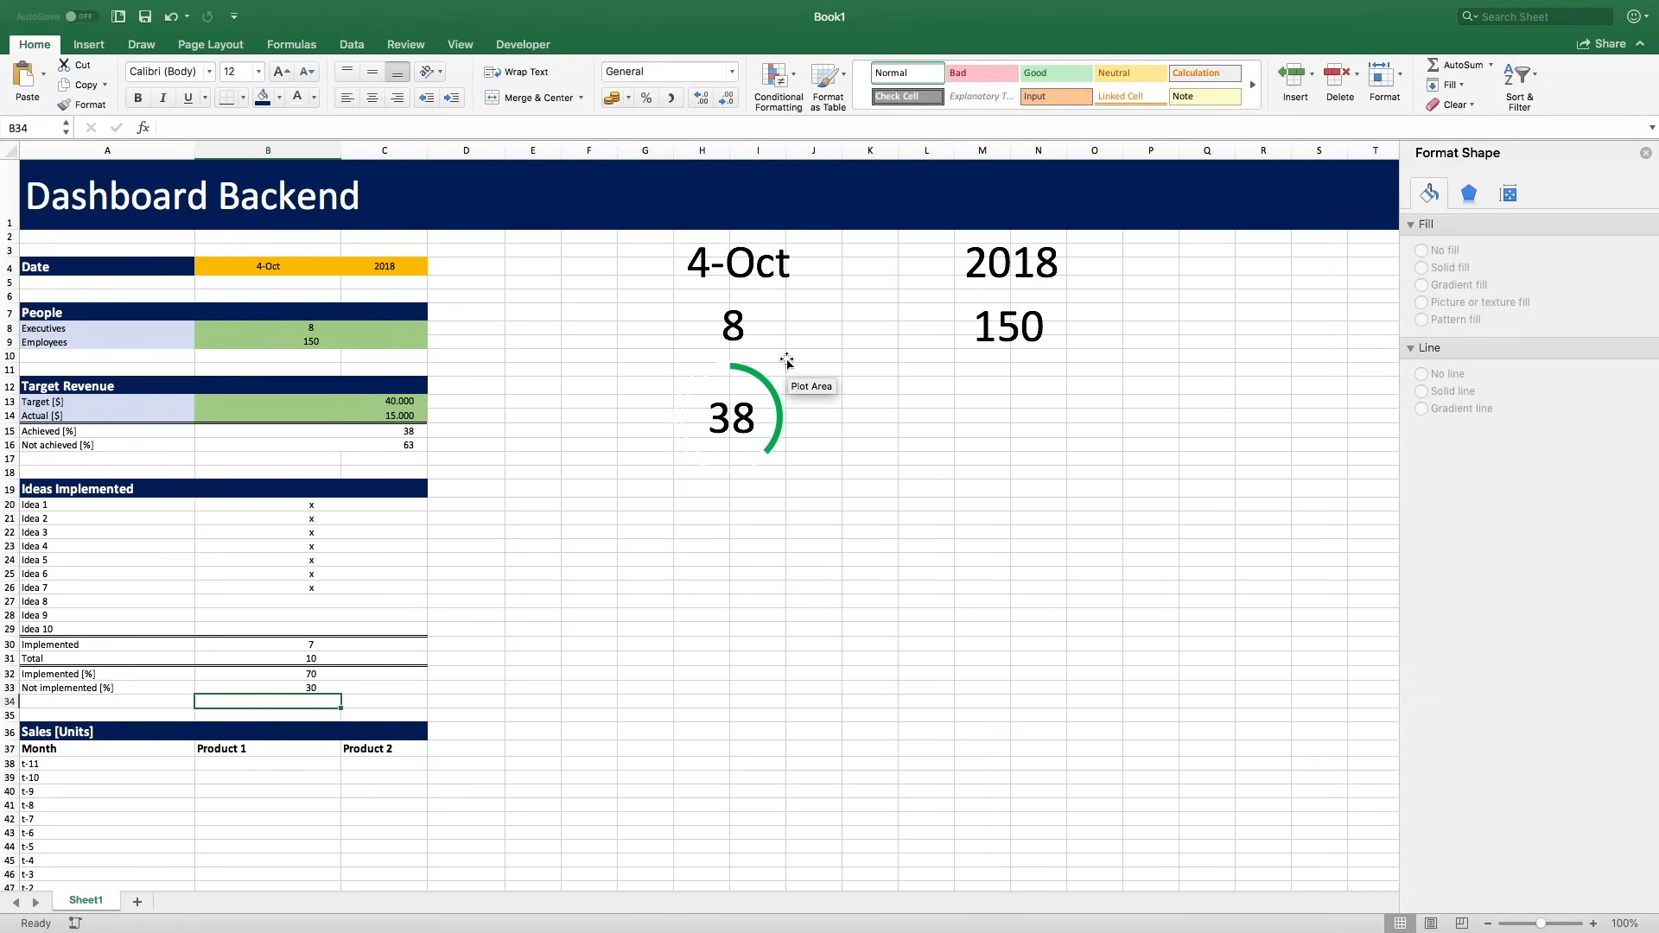
Copy the Executives label chart, paste it below the revenue ring and align it under the other labels.
left_click(786, 360)
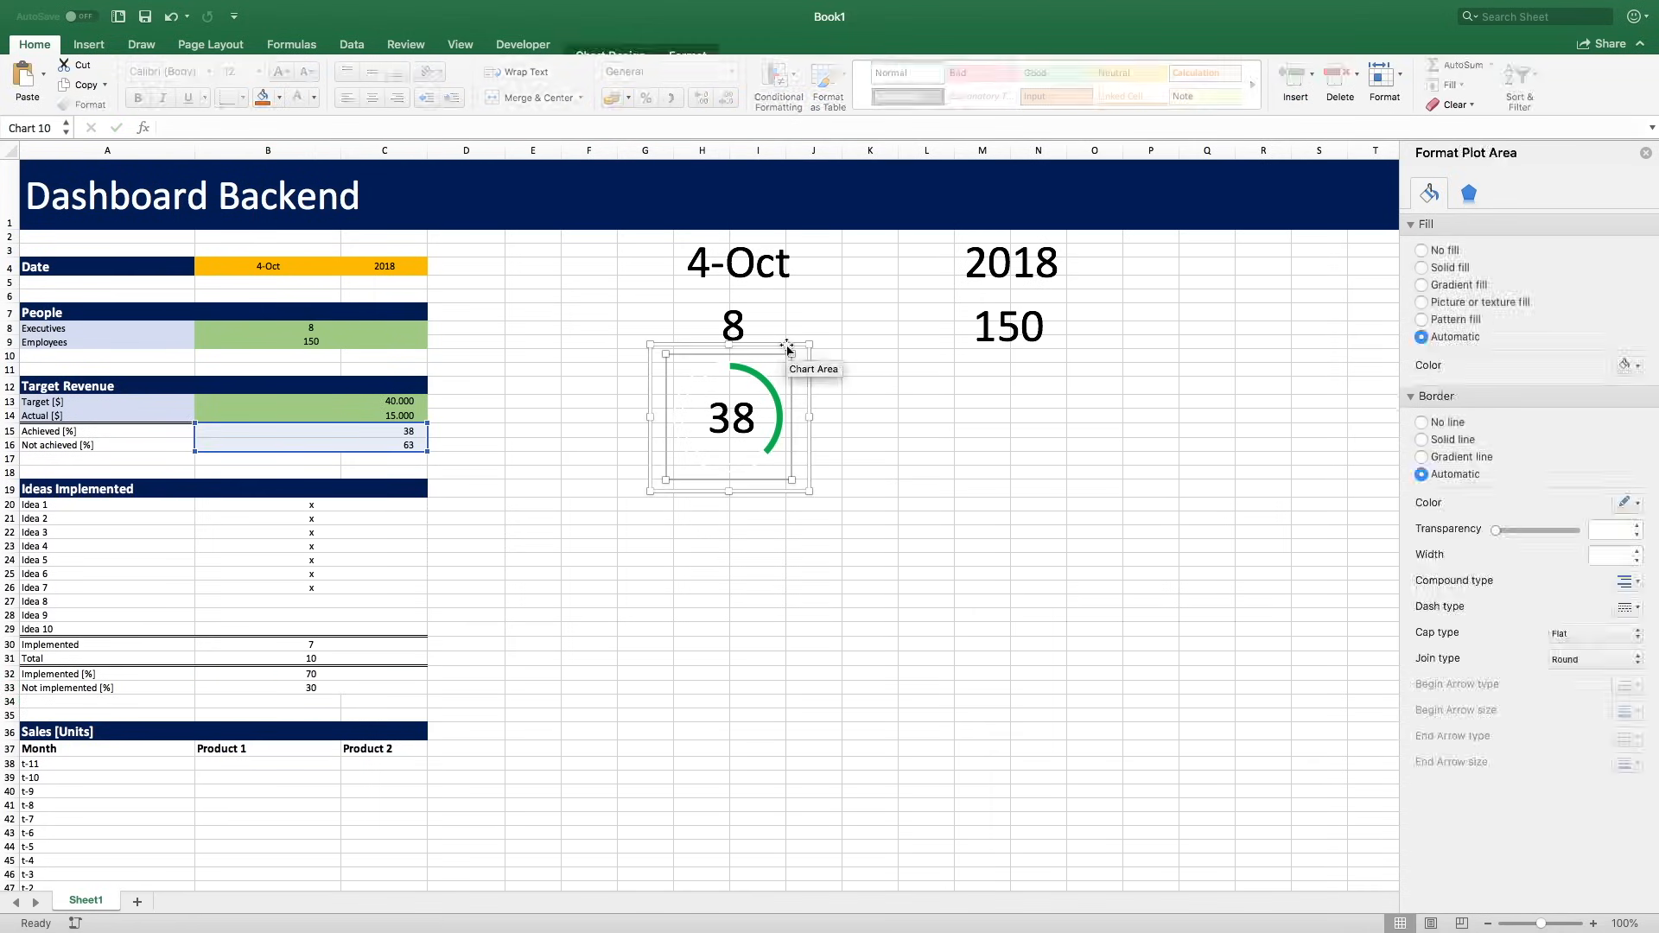
left_click(754, 311)
left_click(778, 288)
left_click(637, 518)
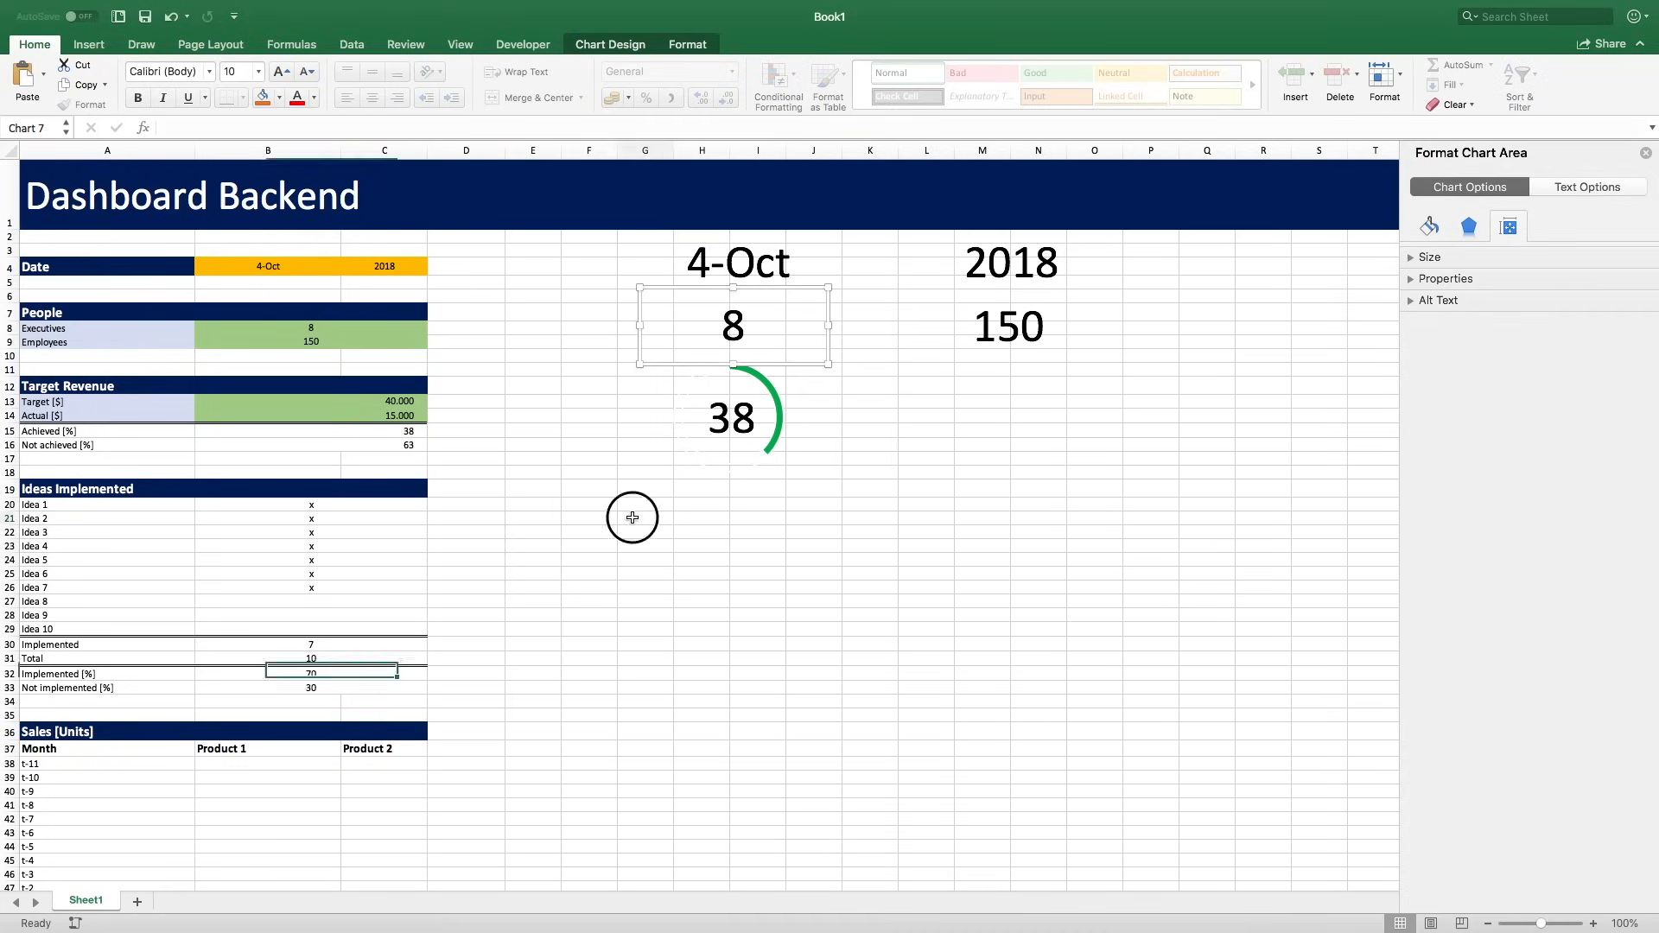
key("super+v")
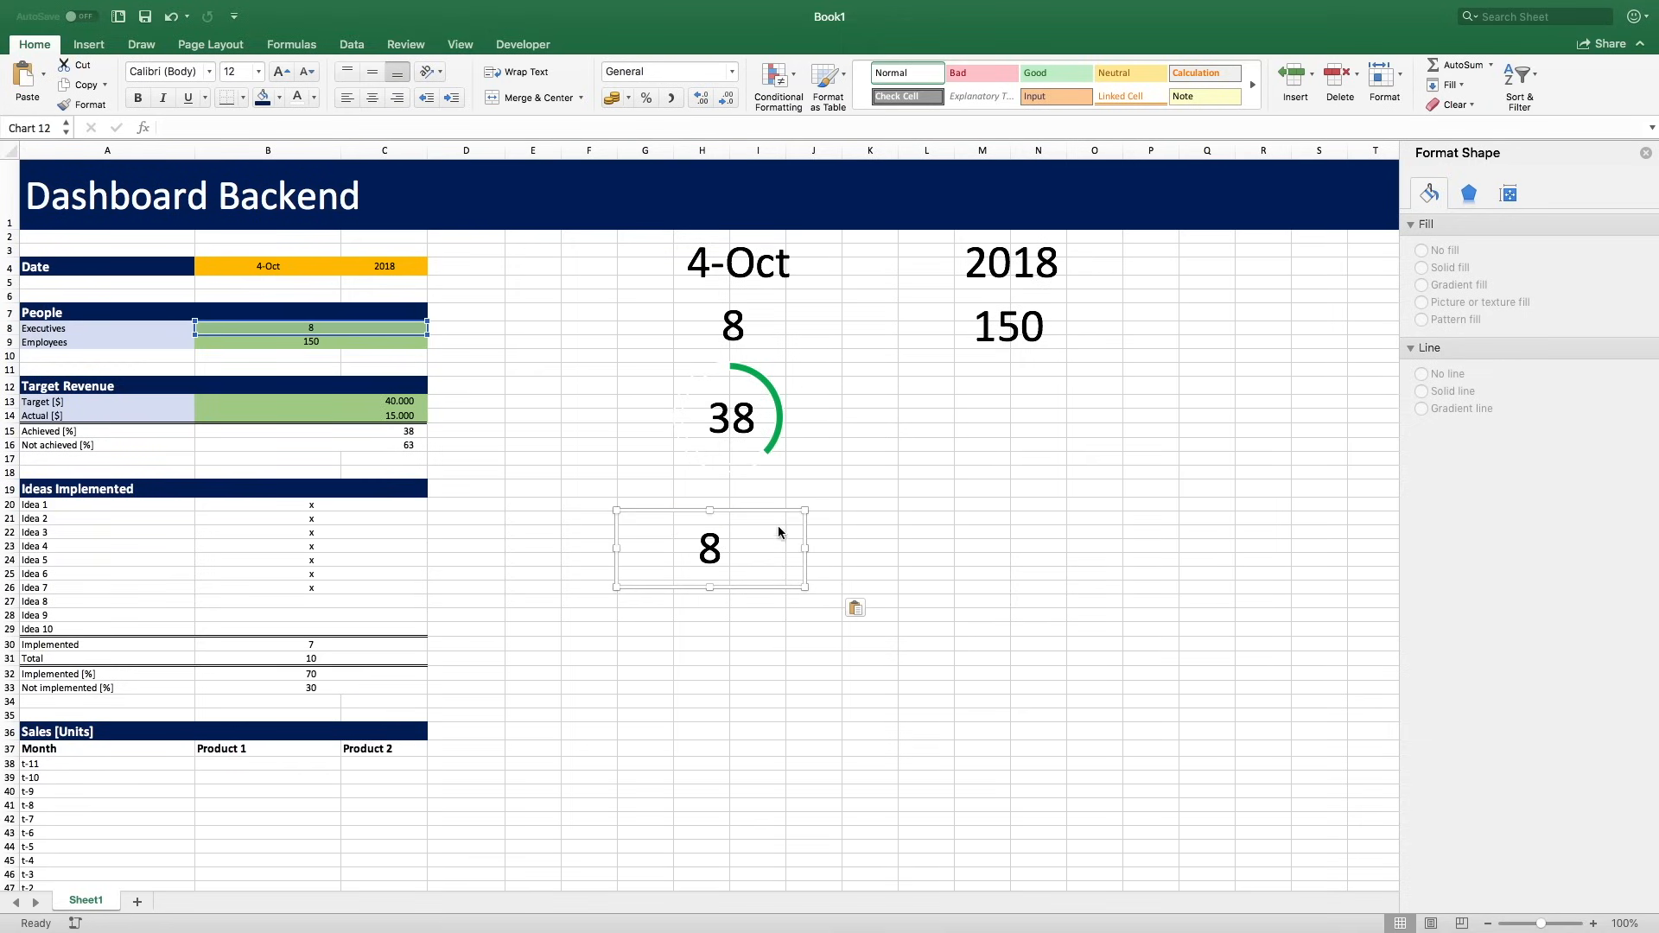
left_click_drag(780, 519, 804, 536)
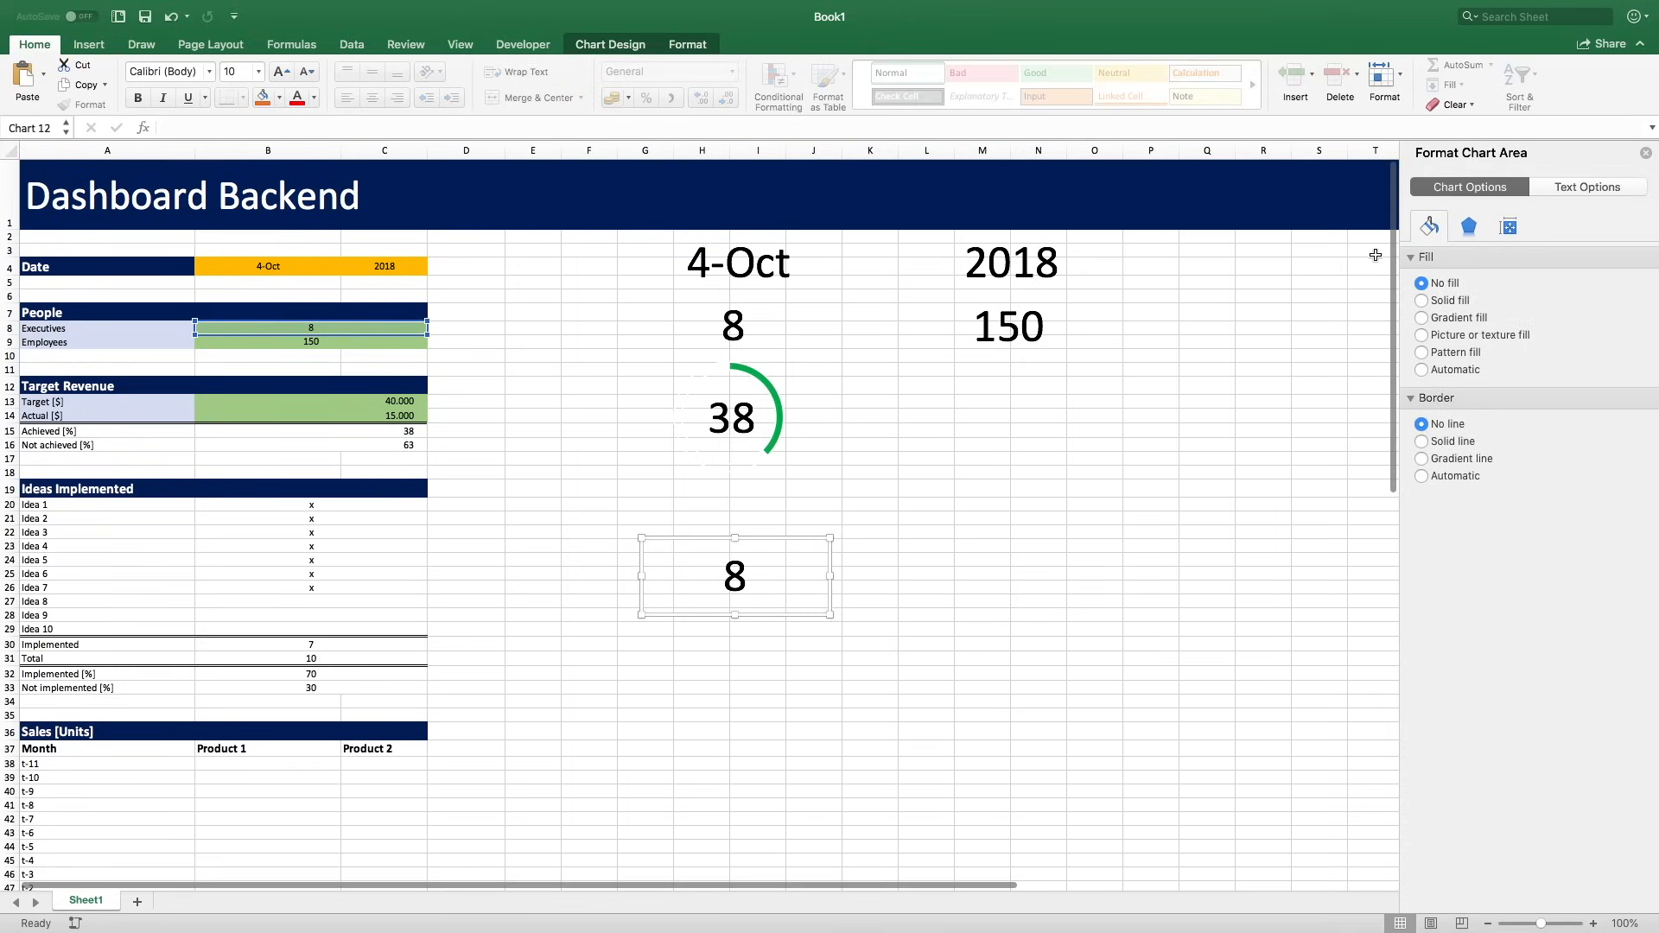
Set the copied label chart's data range to the Implemented [%] cell, B32.
left_click(610, 44)
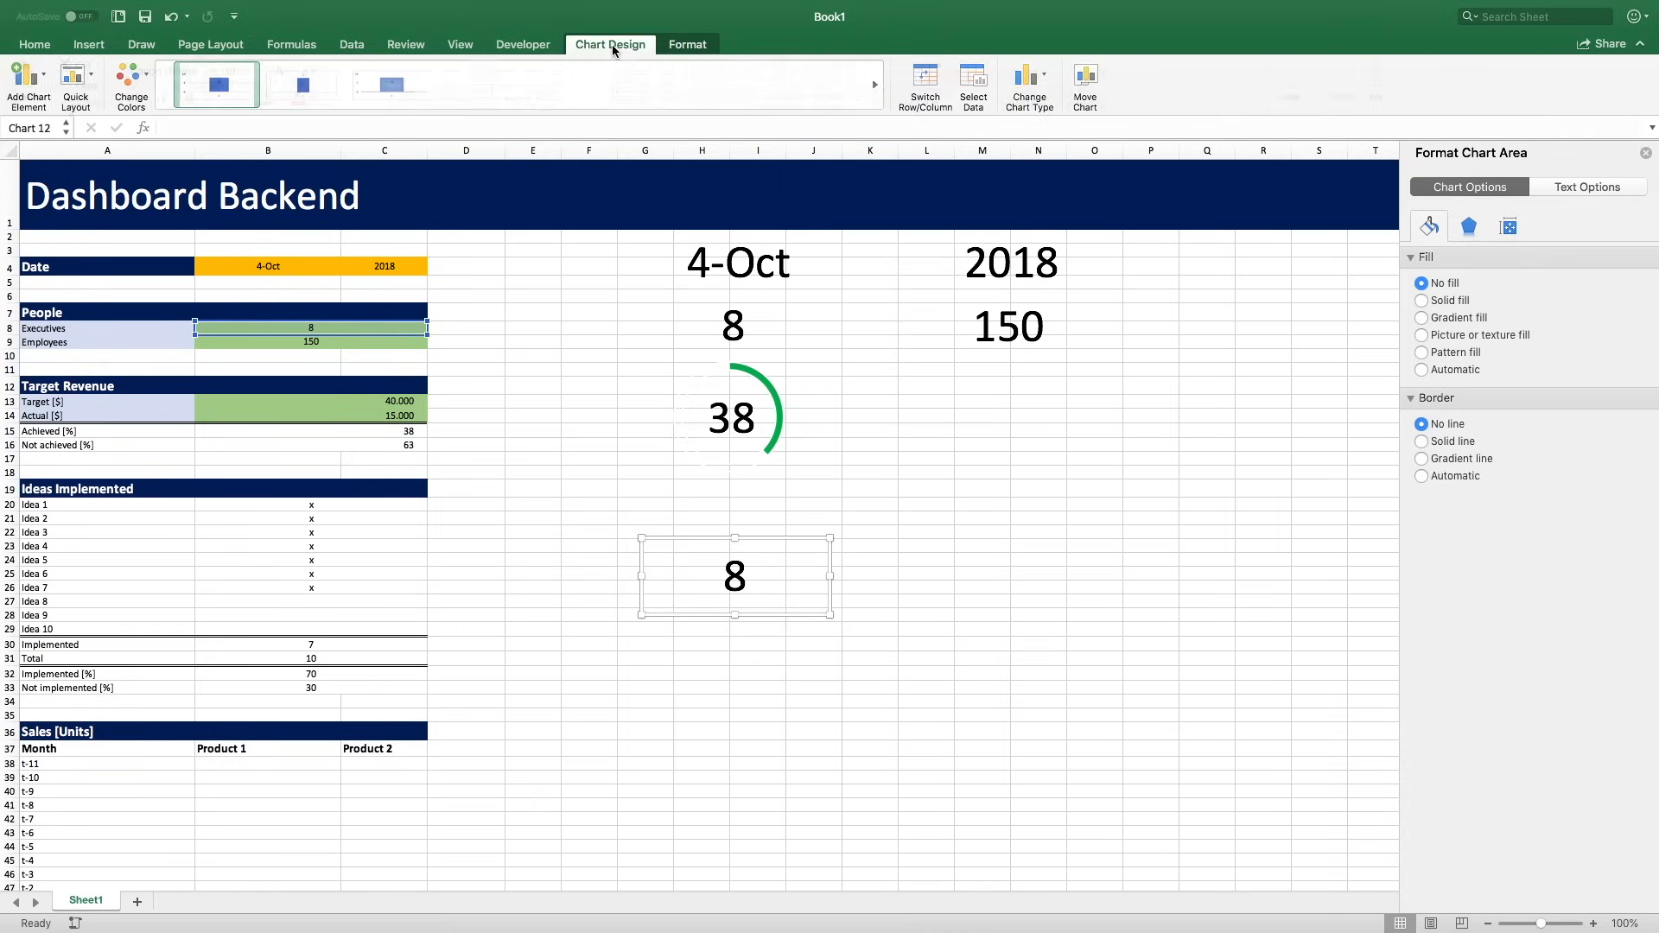
left_click(977, 90)
left_click(309, 675)
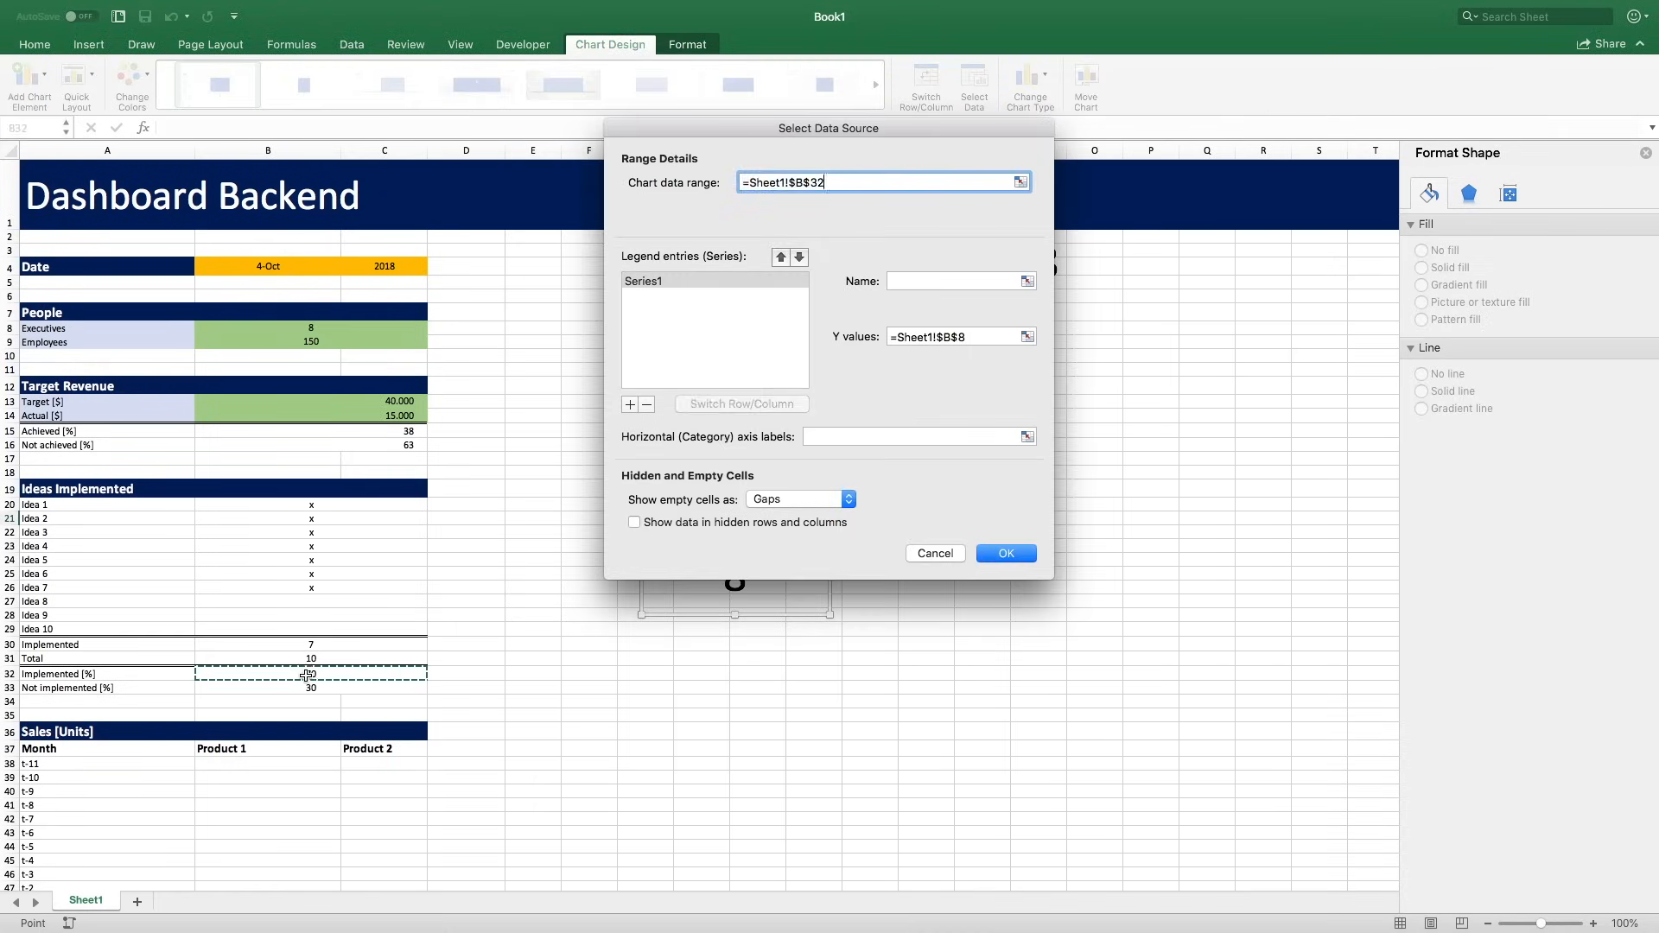
key("Return")
Hide the new label chart's bar with no fill and no line, and add a data label at font size 54.
left_click(731, 588)
left_click(1449, 250)
left_click(1441, 427)
right_click(731, 587)
left_click(794, 695)
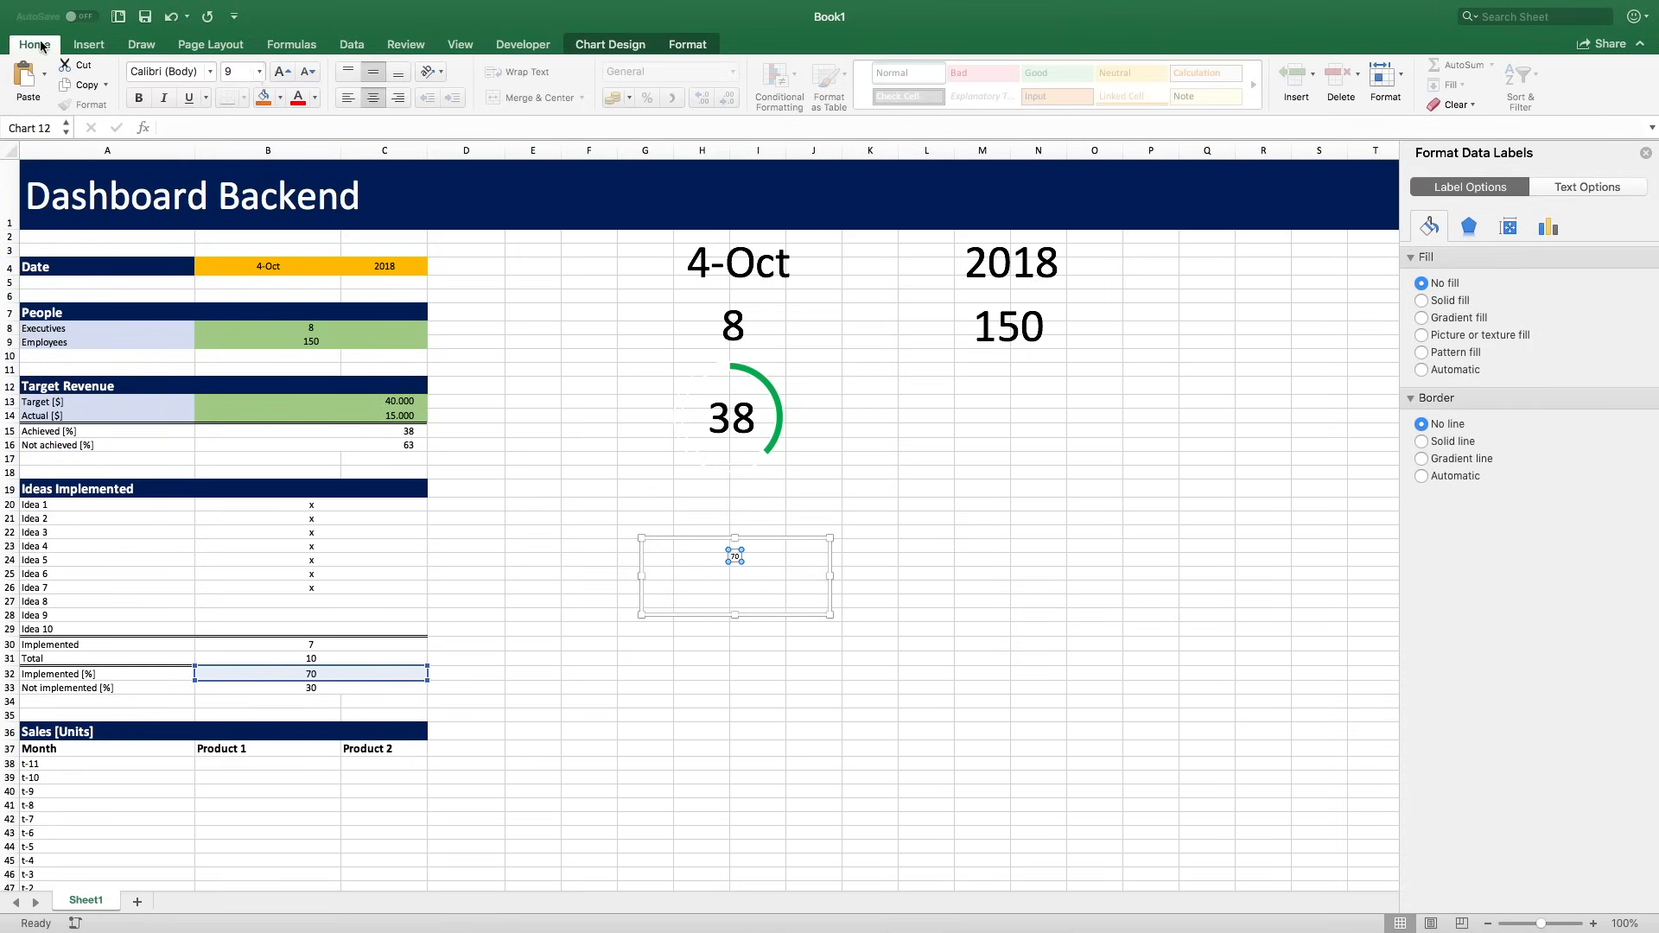
type("54")
key("Return")
Narrow the Implemented label chart around its number and position it centred below the revenue ring.
left_click_drag(829, 577, 669, 560)
left_click(721, 567)
left_click_drag(788, 613, 791, 611)
left_click_drag(706, 542, 758, 577)
left_click(726, 577)
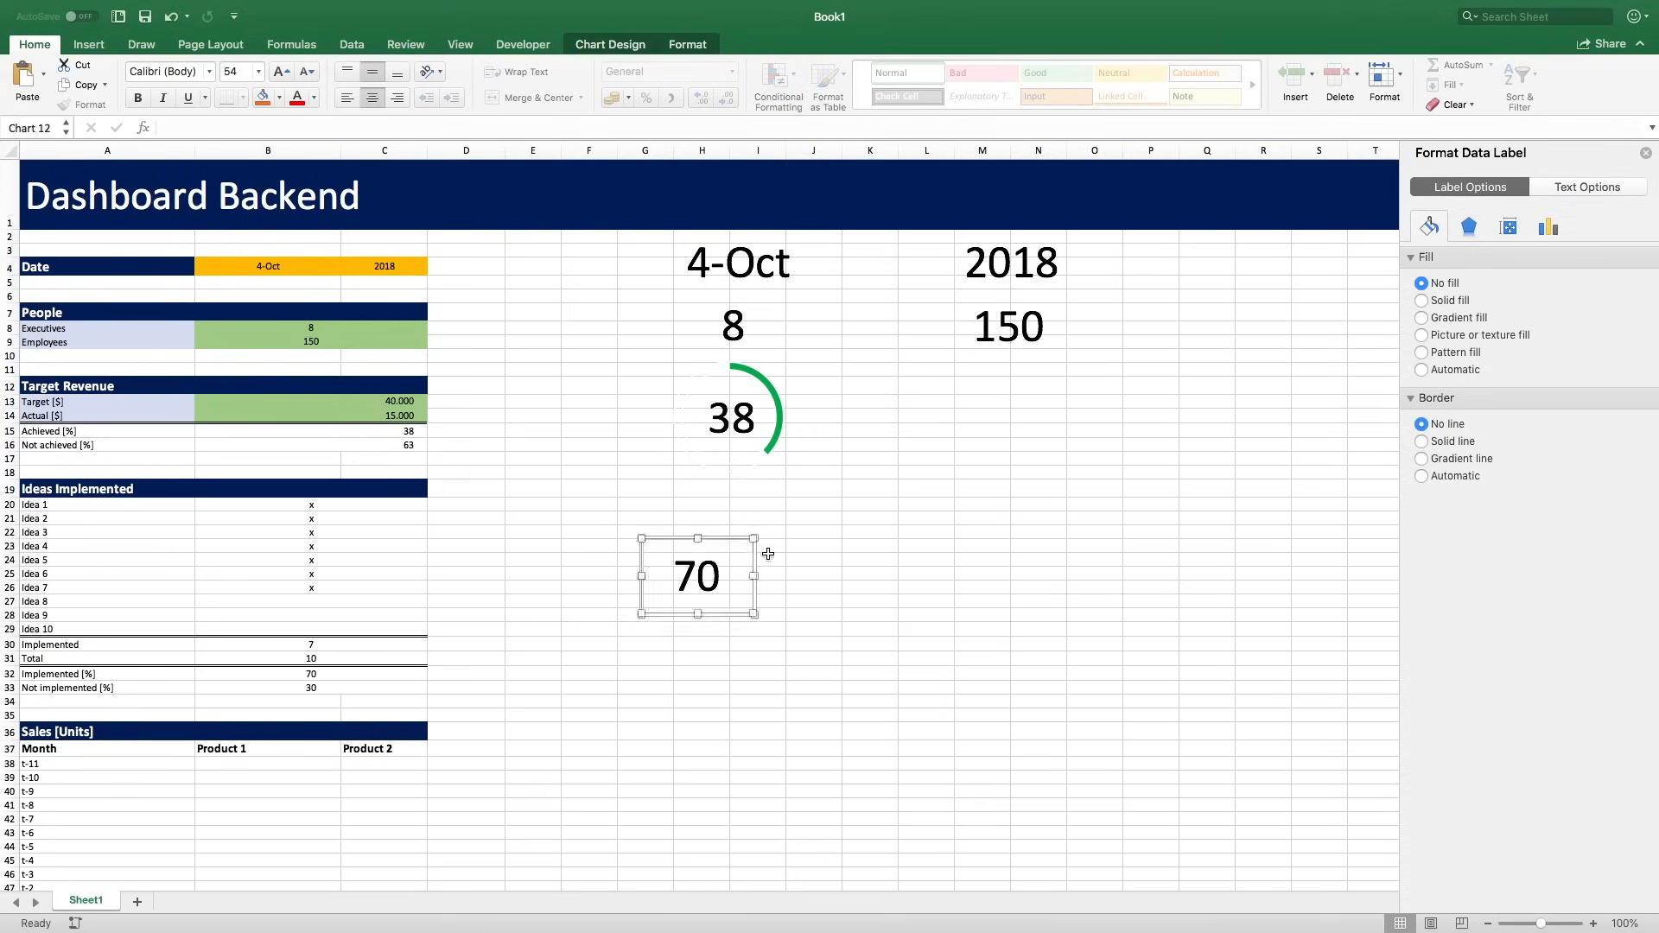
mouse_move(756, 613)
left_mouse_down()
mouse_move(760, 697)
mouse_move(763, 600)
left_mouse_up()
Copy the Achieved doughnut chart and paste the duplicate beside the Implemented label.
left_click(799, 344)
key("ctrl+c")
left_click(873, 517)
key("ctrl+v")
Set the duplicate doughnut's data range to the Implemented and Not implemented percentages in rows 32 and 33, and switch its rows and columns.
left_click(612, 45)
left_click(973, 84)
key("Delete")
left_click_drag(285, 689, 290, 673)
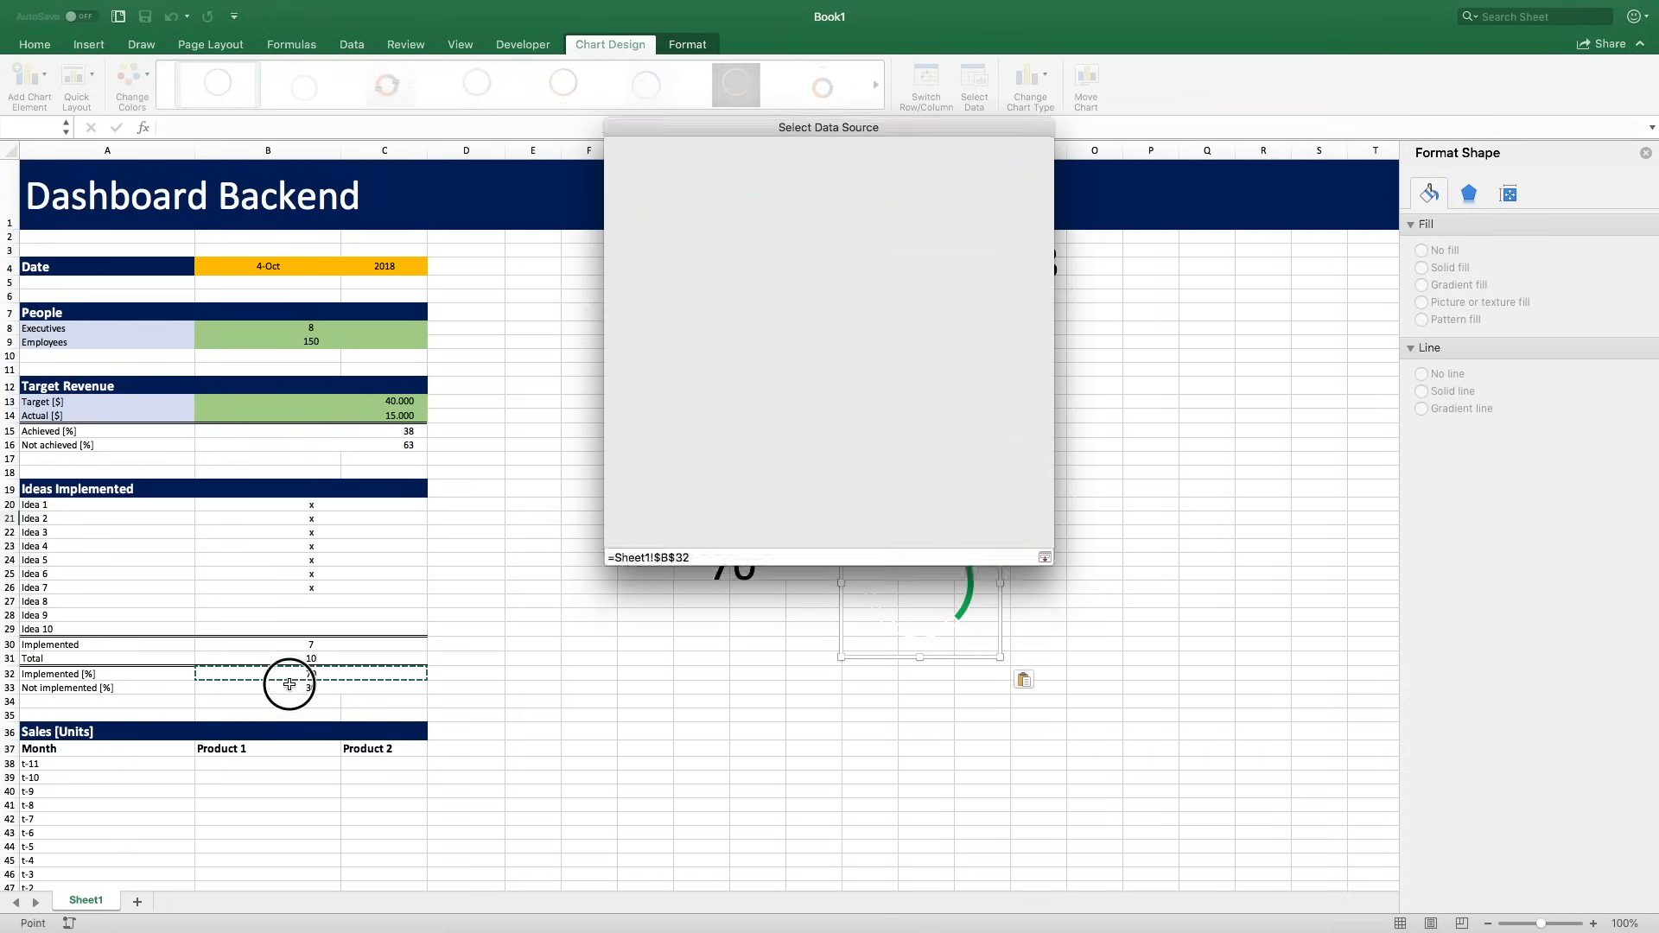
key("Return")
left_click(927, 83)
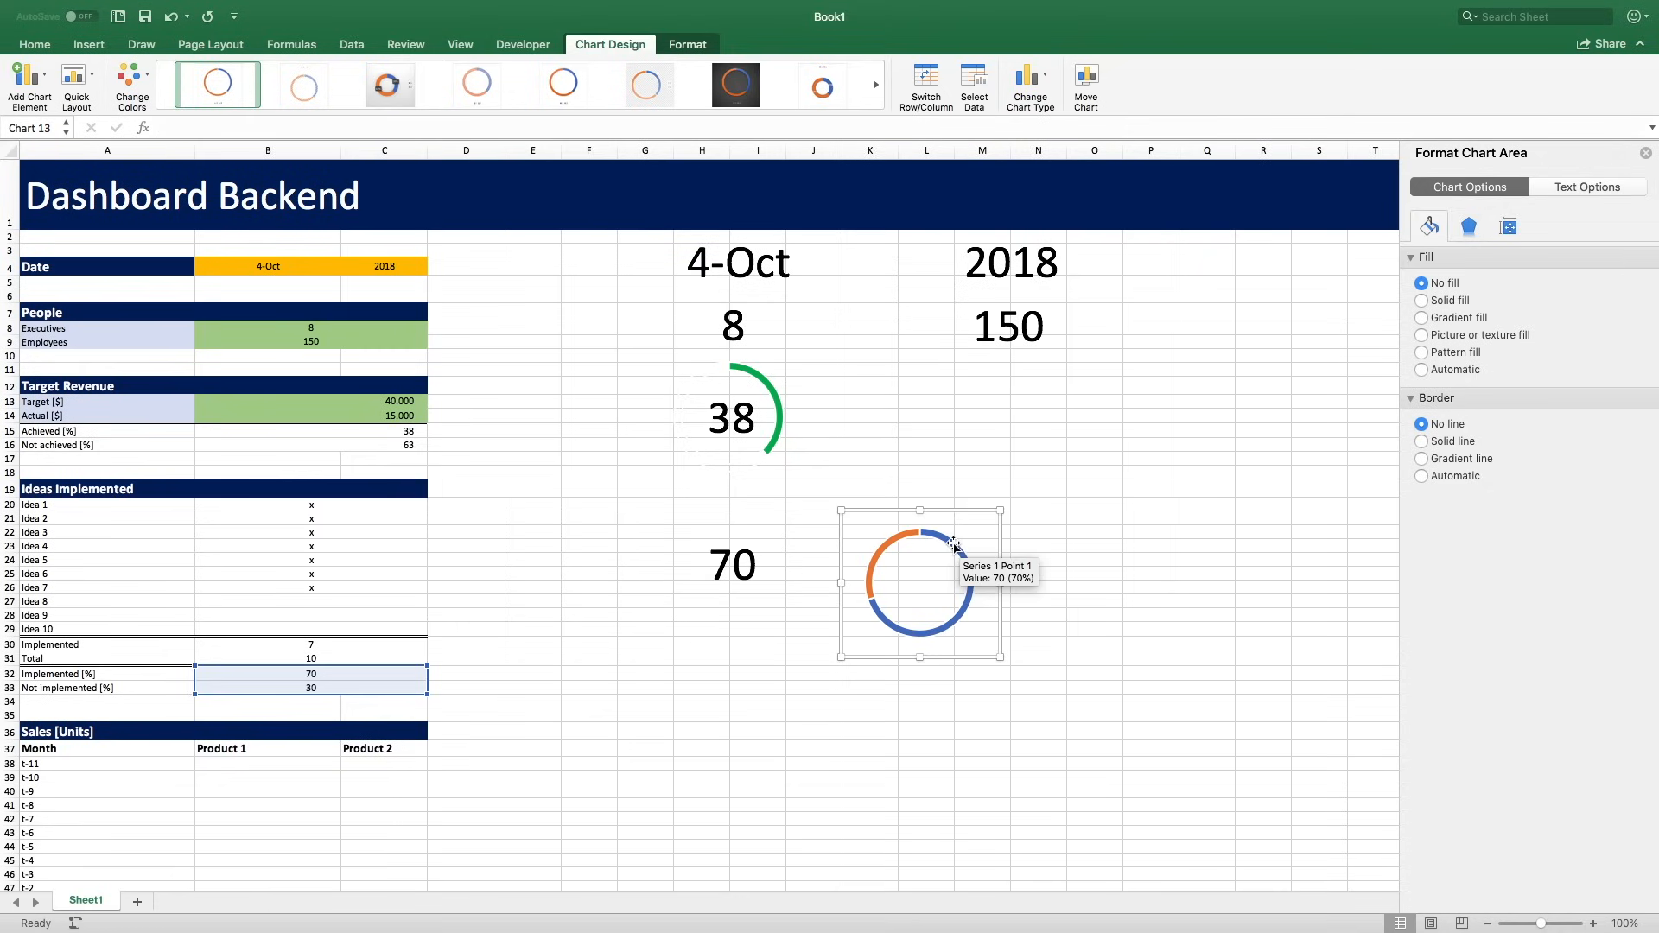
Give the Implemented slice a solid green fill and set the Not implemented slice to no fill.
left_click(951, 544)
left_click(880, 547)
left_click(1624, 383)
left_click(1581, 549)
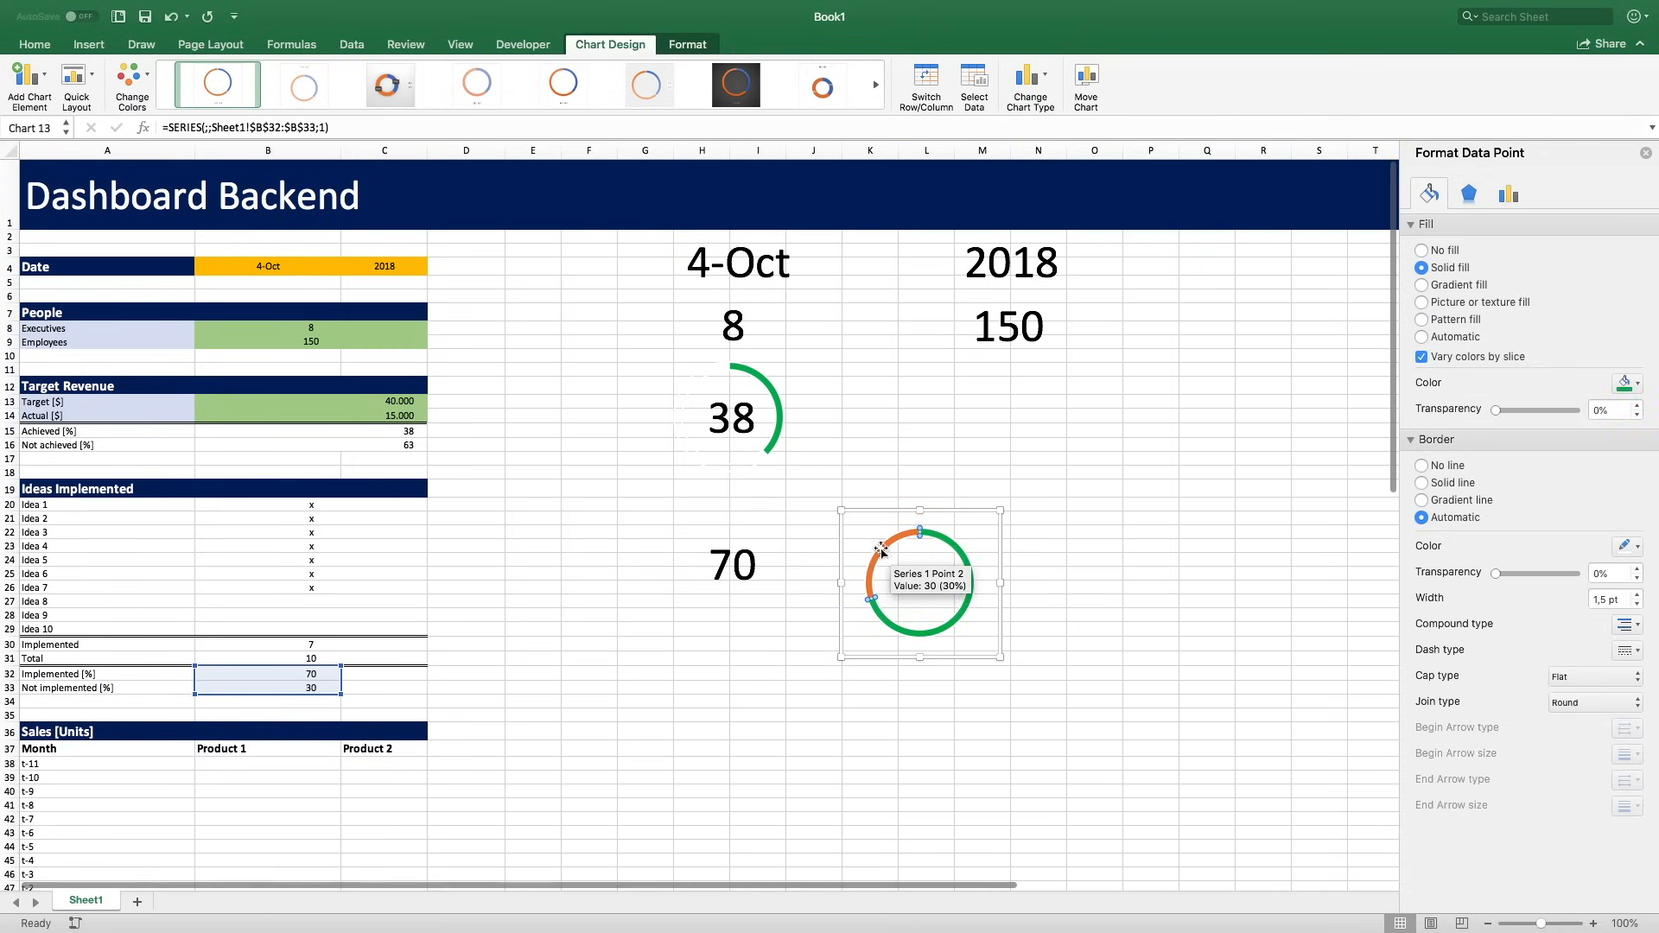
left_click(884, 549)
left_click(1422, 251)
Centre the new doughnut around the Implemented label and set the borders of both doughnut rings to no line.
left_click_drag(915, 535, 725, 519)
left_click(726, 519)
left_click(1421, 439)
left_click(720, 366)
left_click(1430, 194)
left_click(1422, 442)
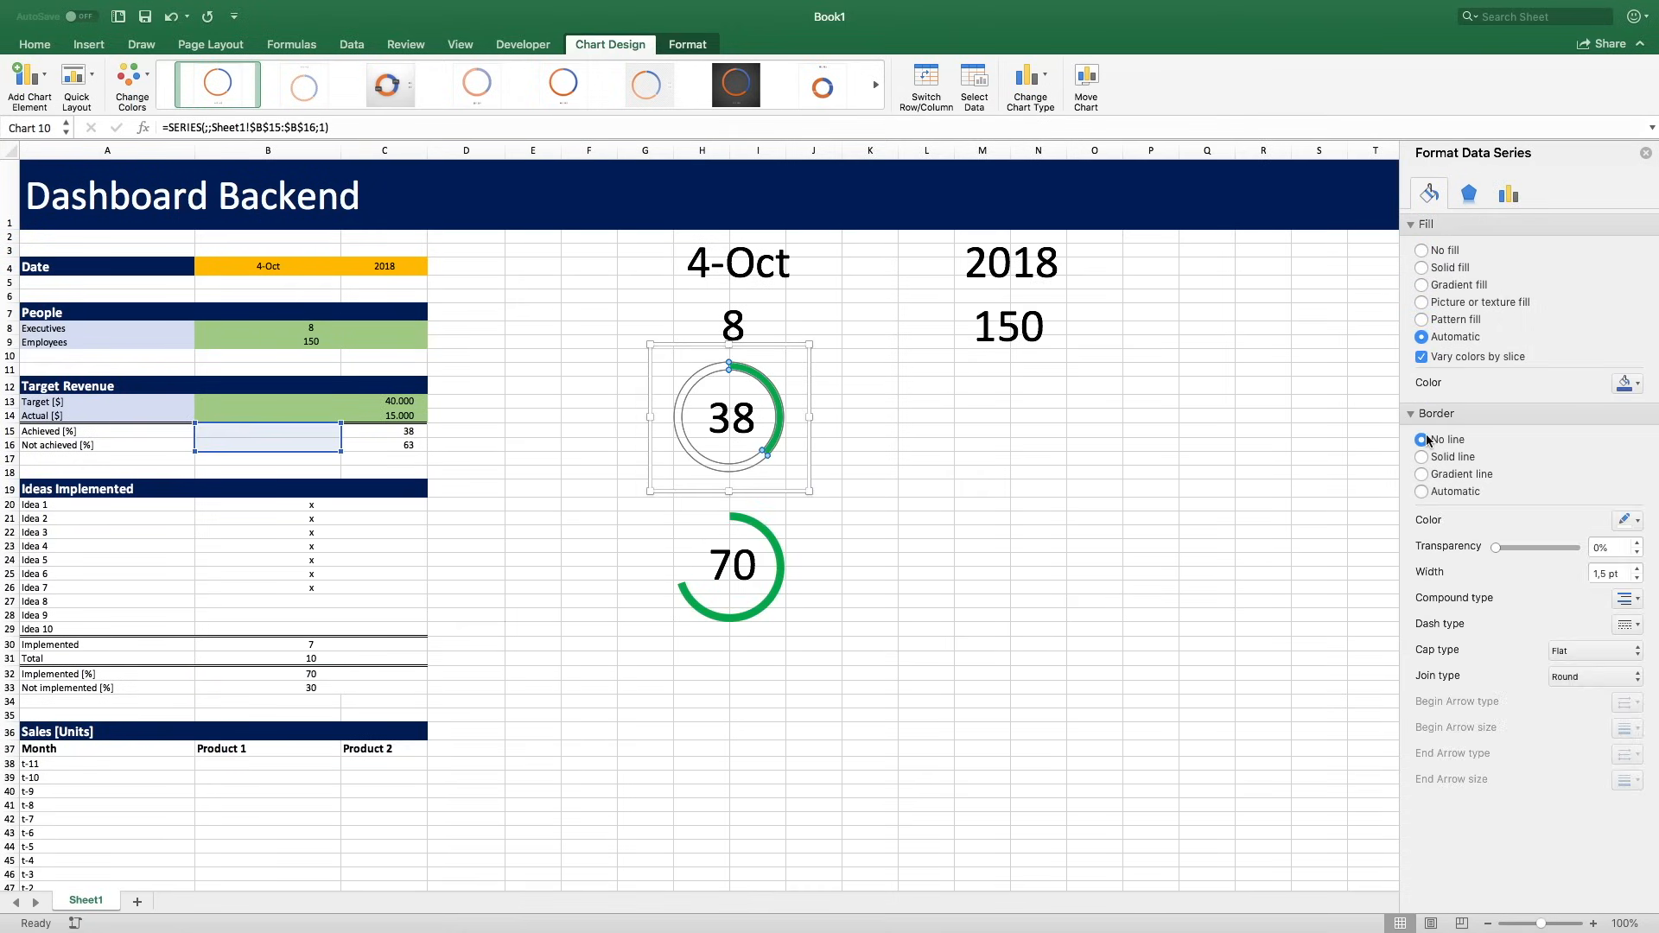
left_click(869, 445)
left_click(749, 513)
left_click_drag(769, 495, 769, 493)
Mark Idea 8 and Idea 9 with an x and clear the marks for Idea 4 and Idea 6.
left_click(316, 602)
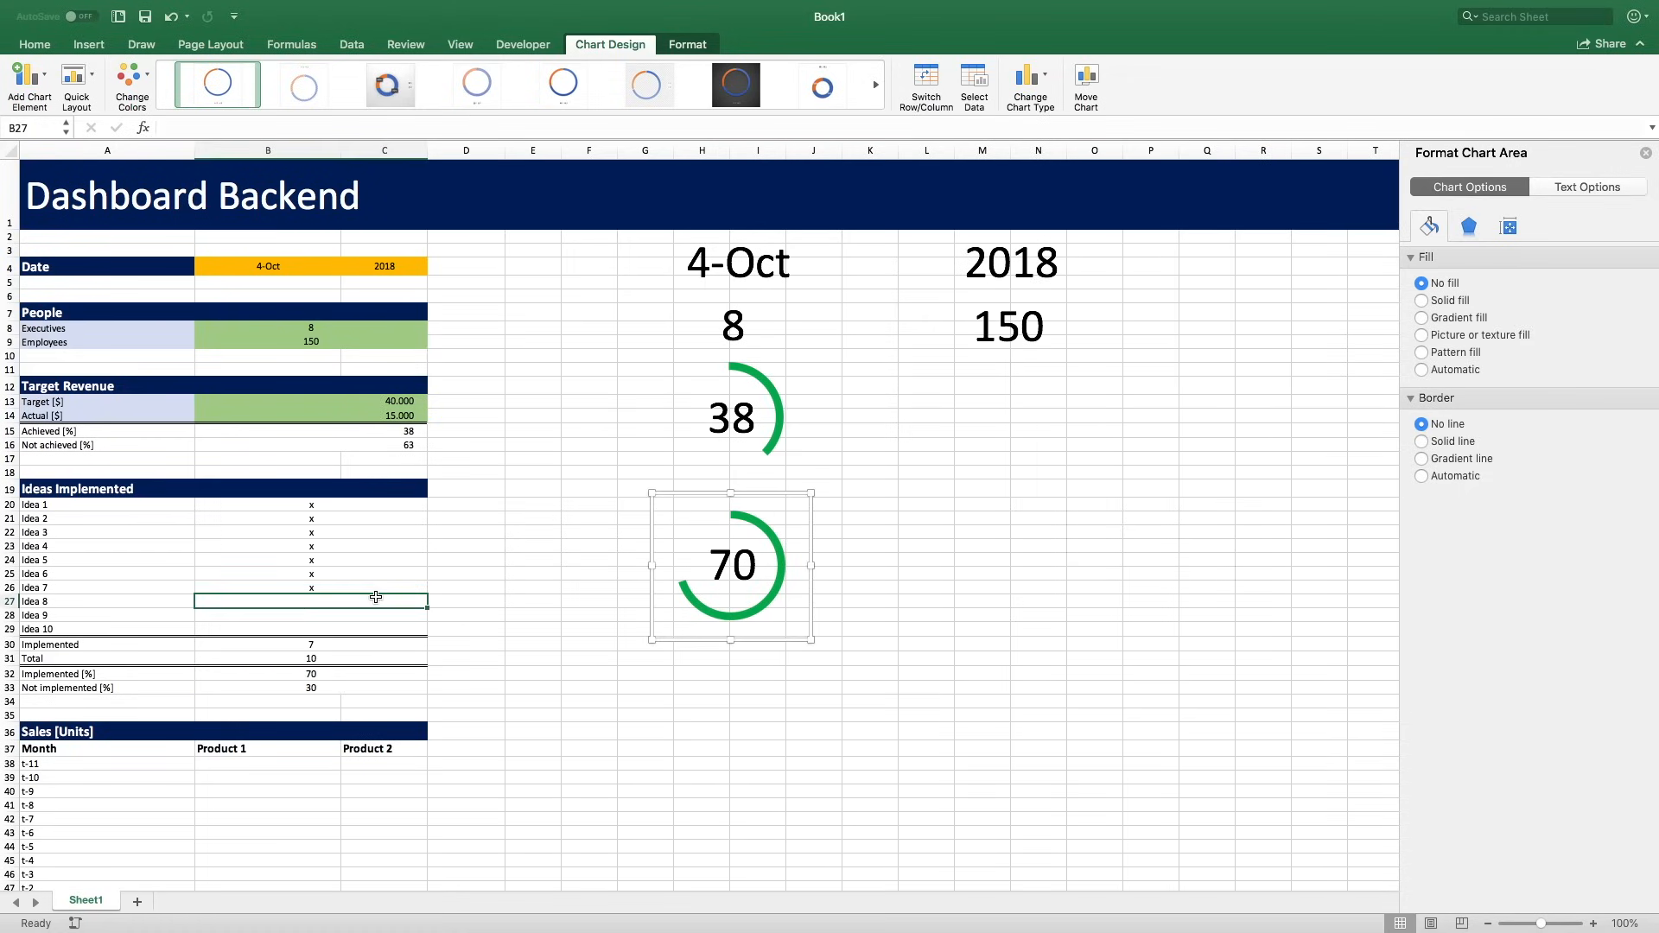
type("x")
key("Return")
type("x")
key("Return")
key("super+z")
key("super+z")
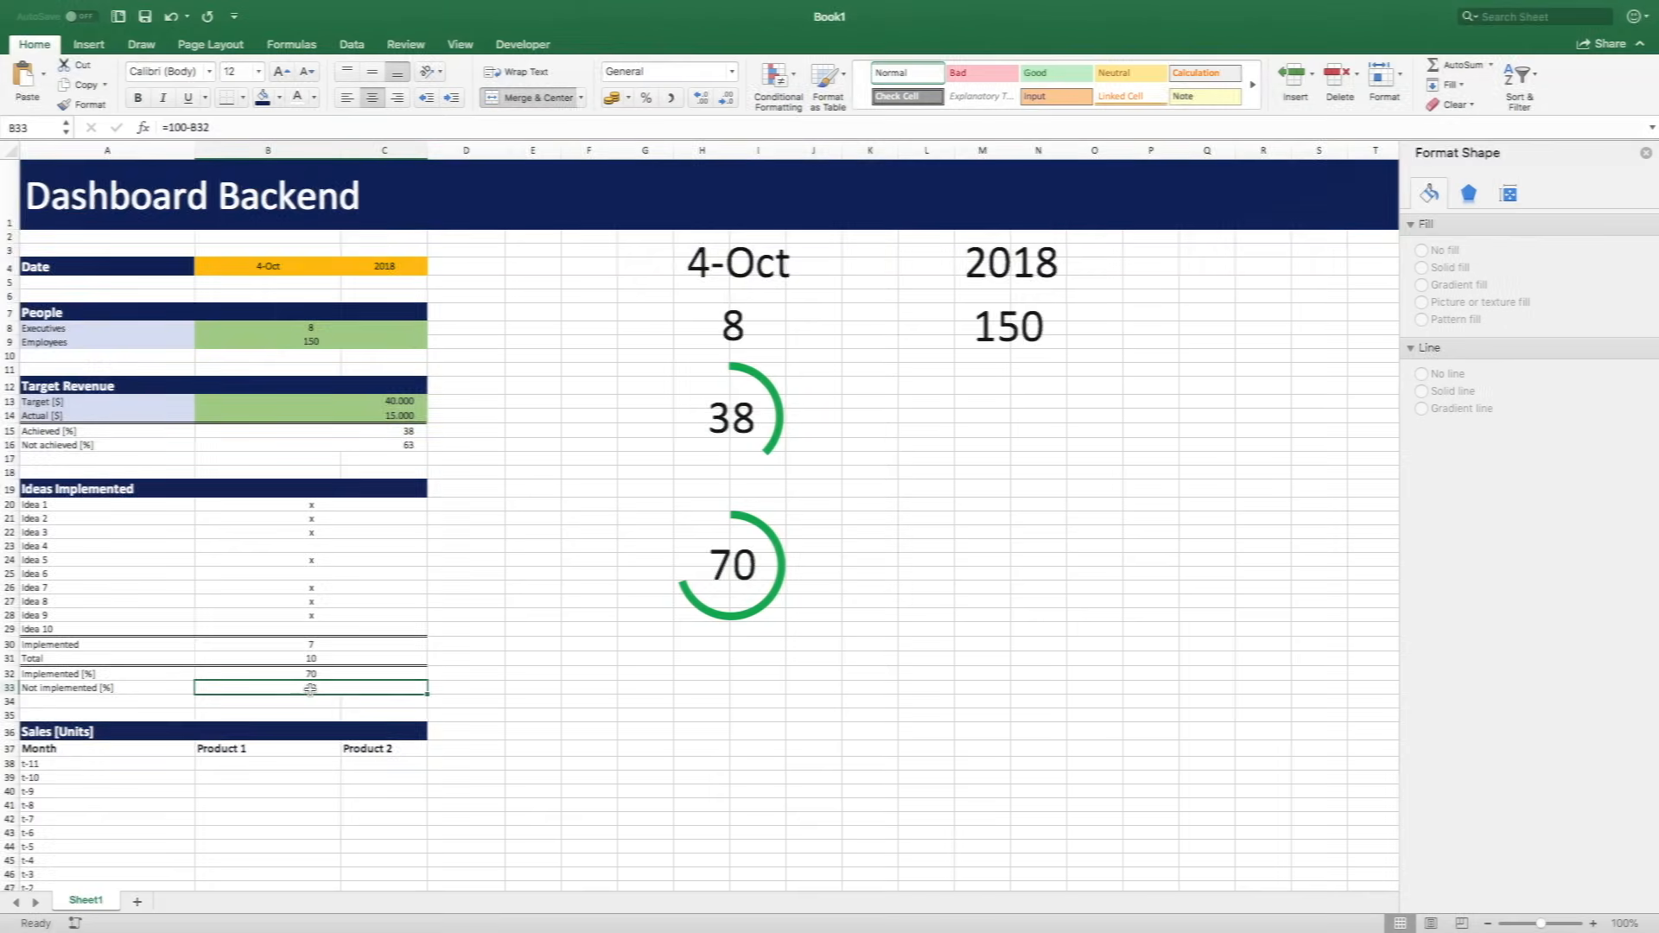
Fill Product 1's monthly sales from t-11 to t with 100, 300, 500, 500, 150, 1000, 300, 250, 350, 200, 300 and 350.
scroll(310, 688, "down", 10)
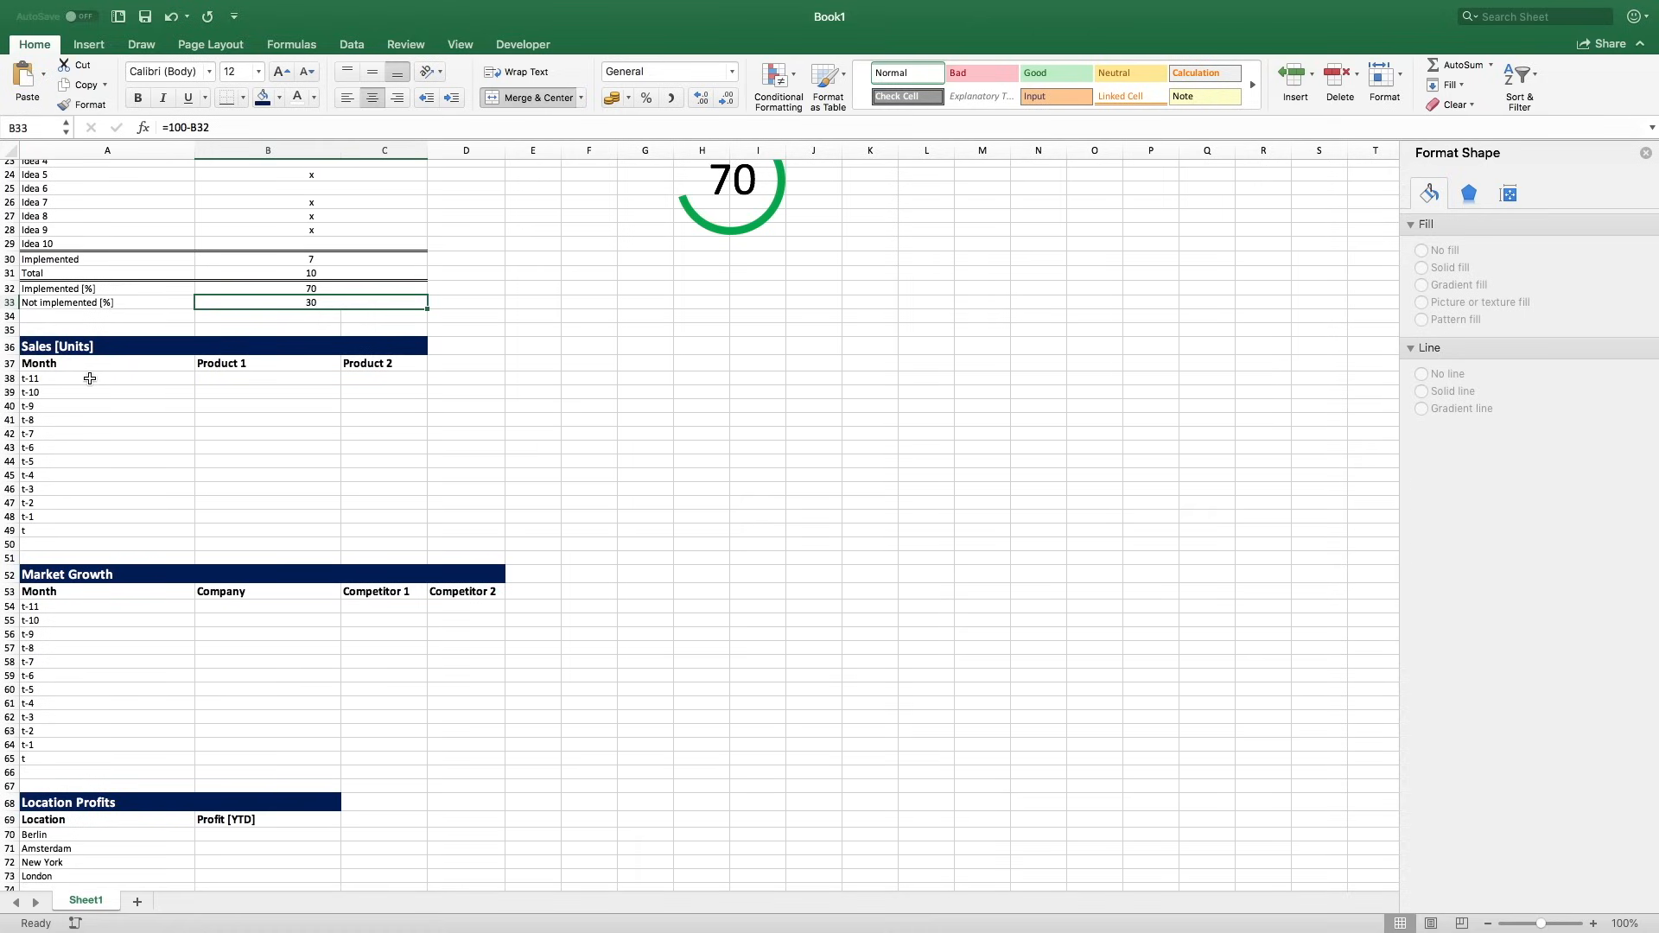
left_click(230, 379)
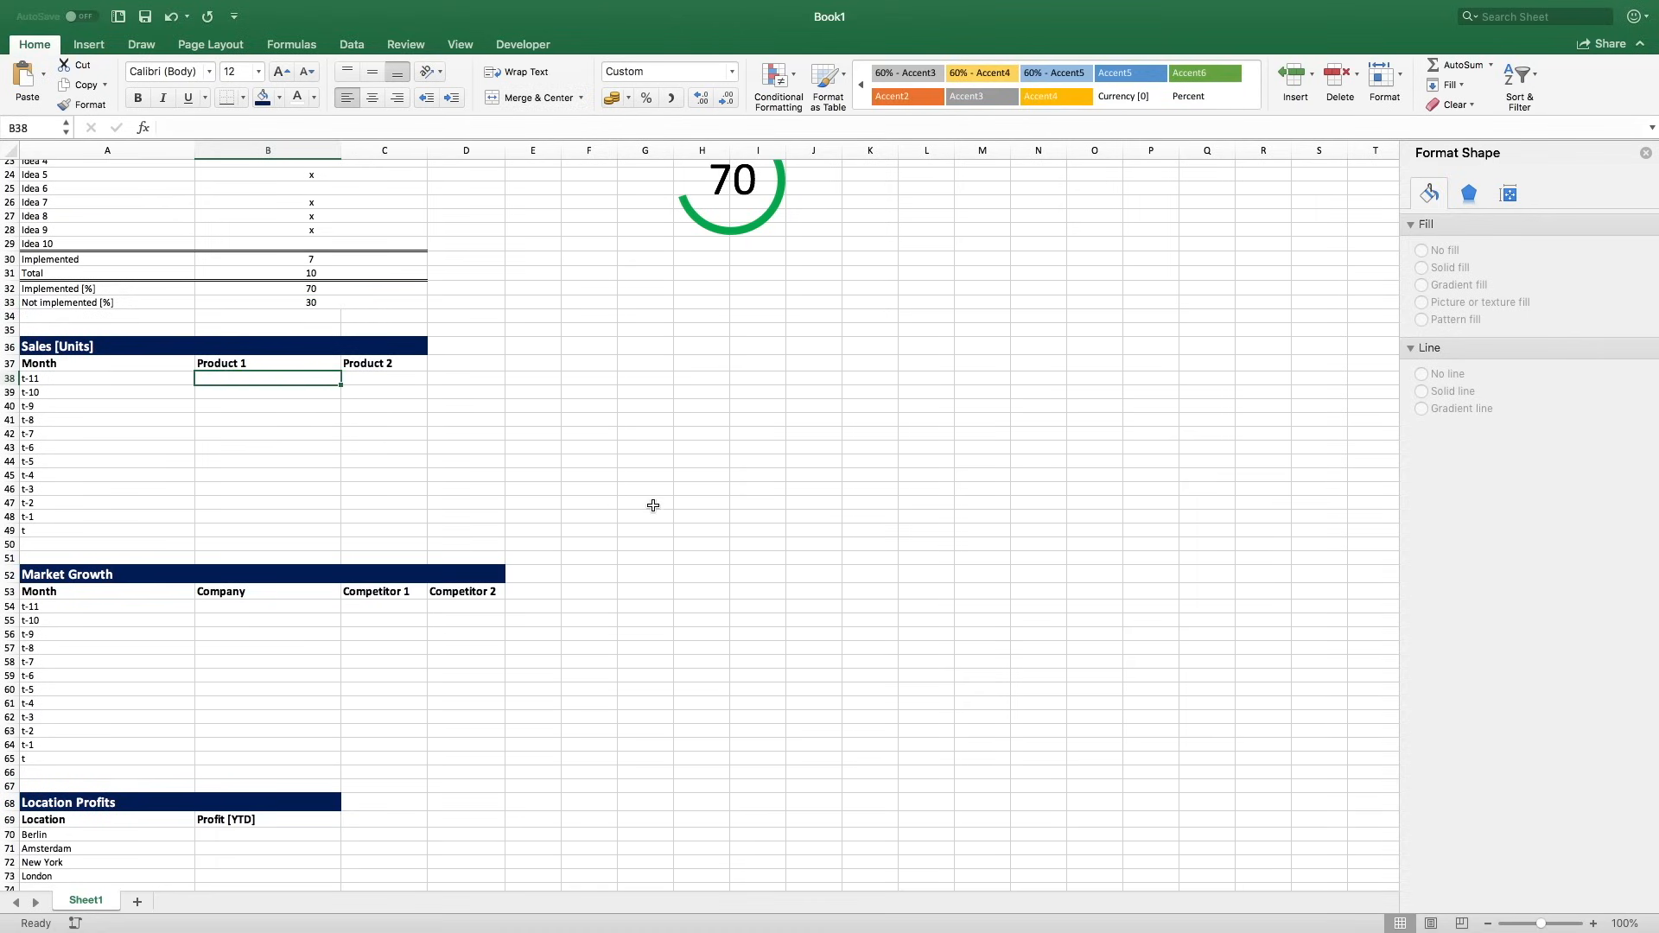
type("100")
key("Return")
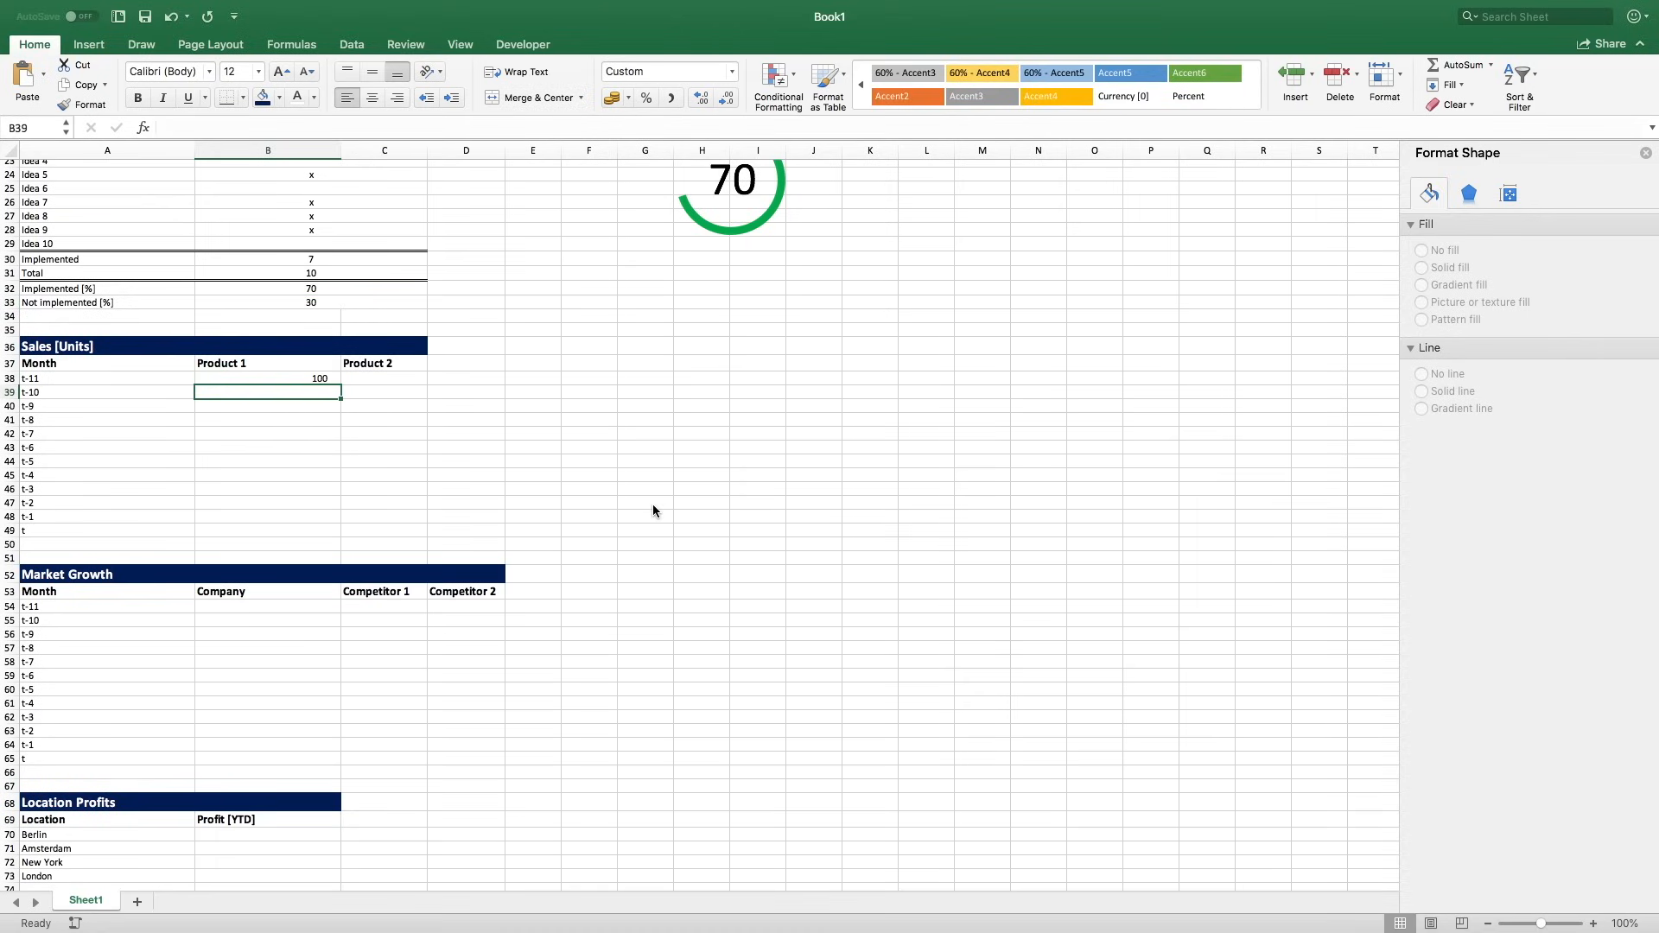
type("300")
key("Return")
type("500")
key("Return")
type("500")
key("Return")
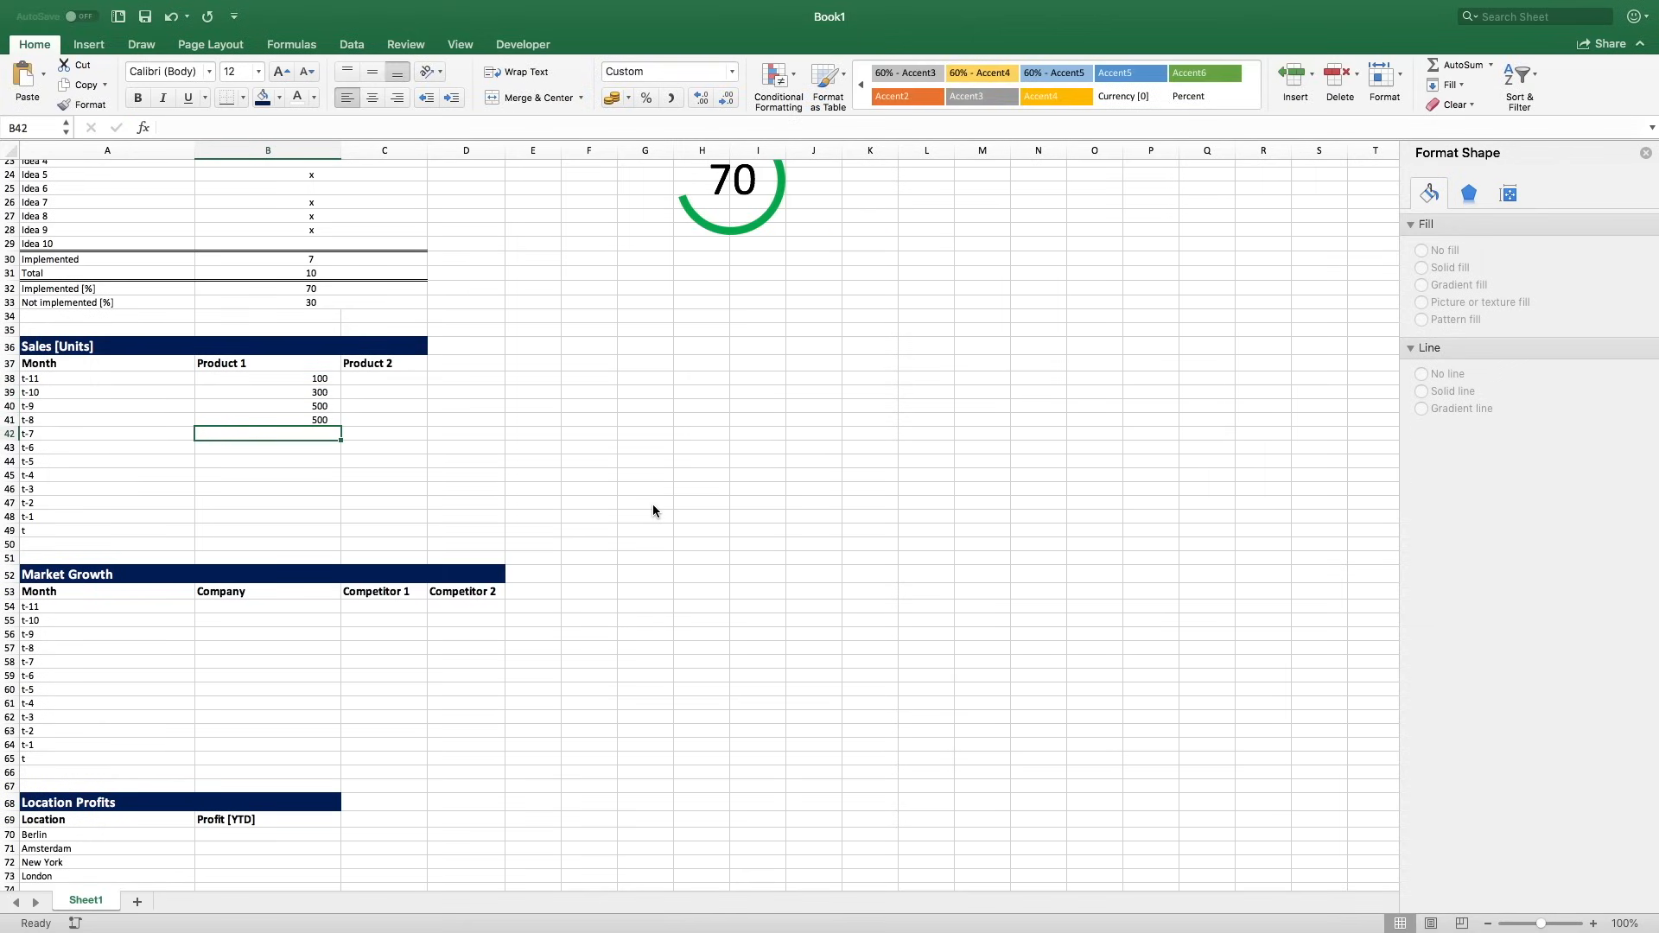
type("150")
key("Return")
type("1.00")
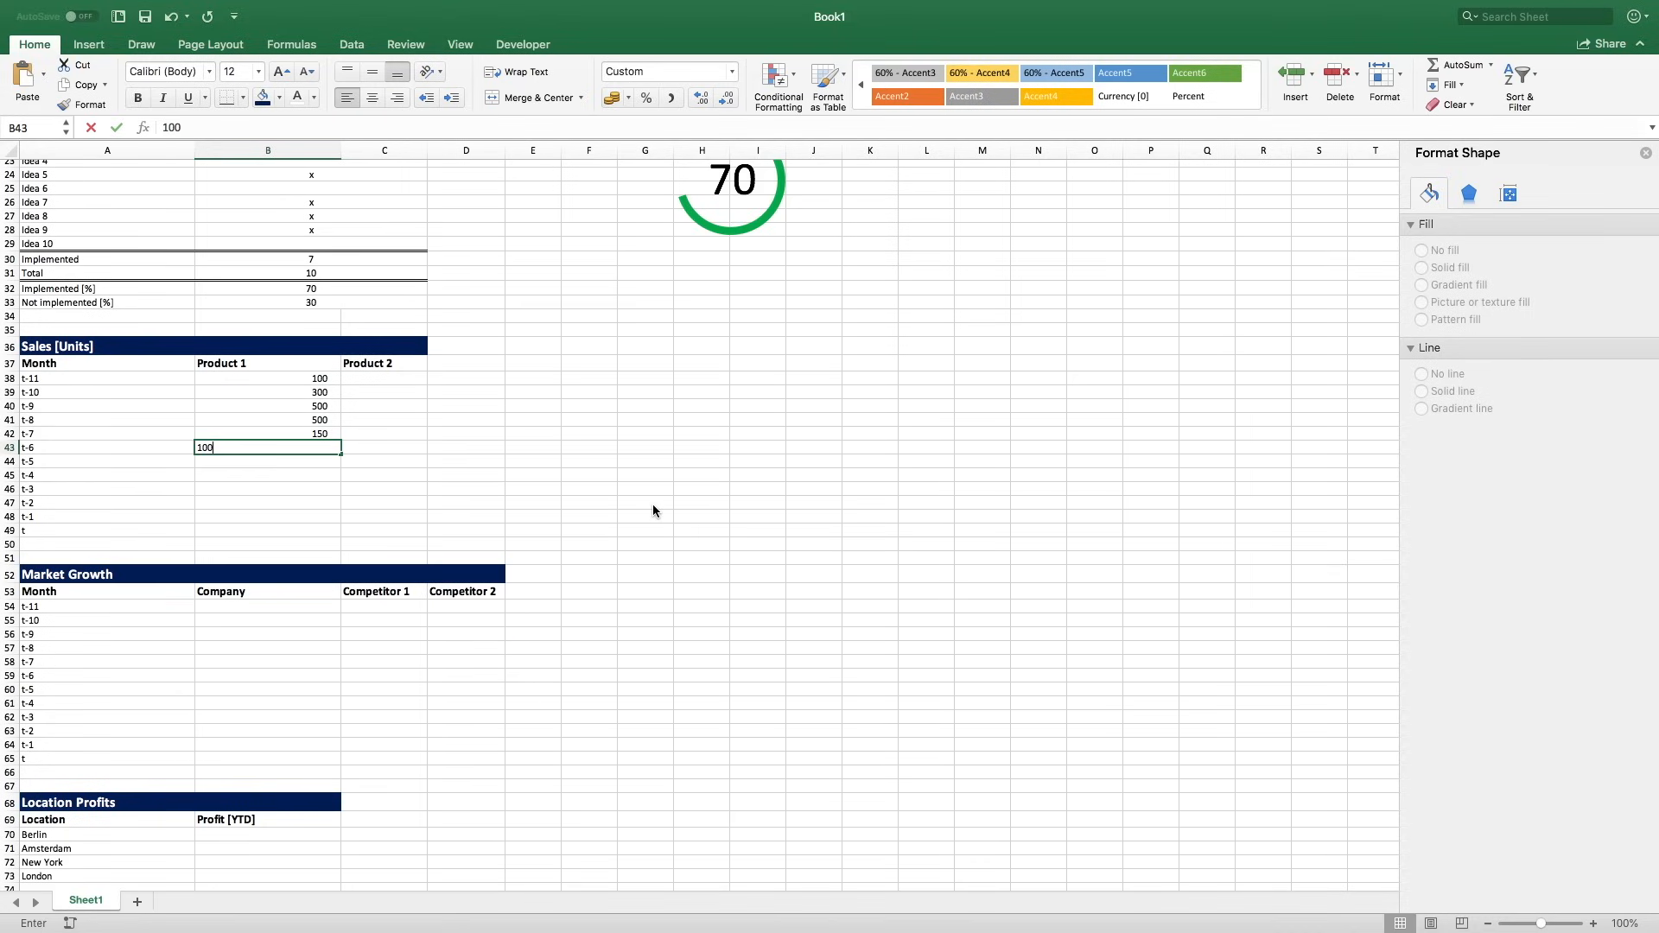
type("0")
key("Return")
type("300")
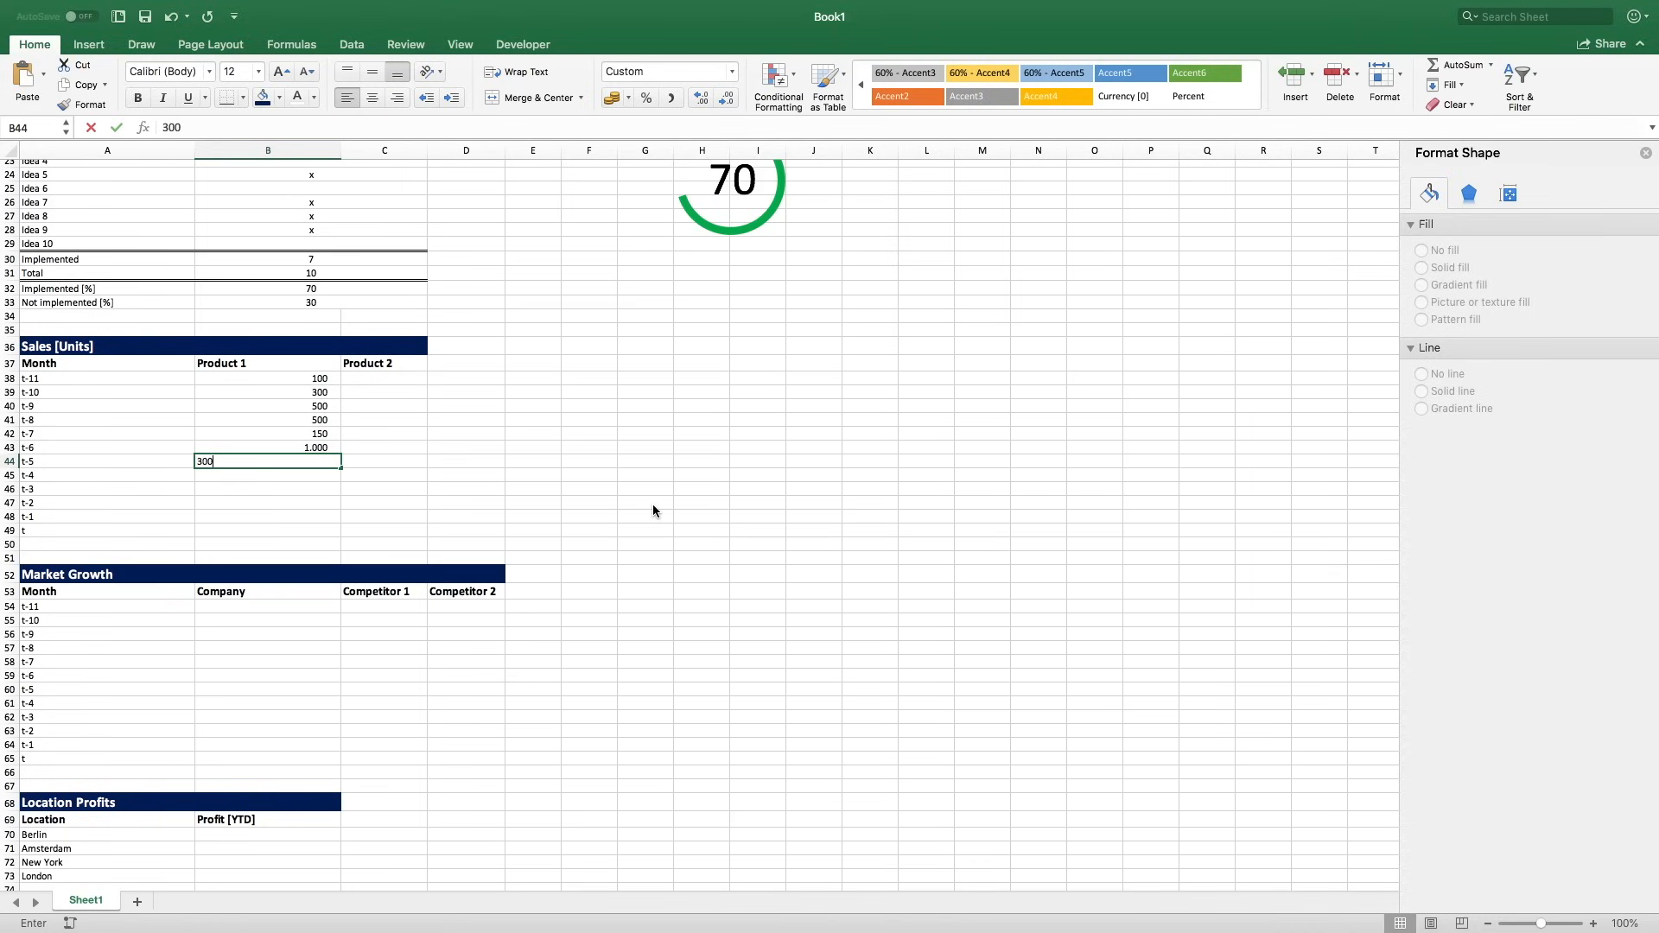
key("Return")
type("250")
key("Return")
type("350")
key("Return")
type("2")
key("Return")
type("300")
key("Return")
type("350")
key("Return")
Fill Product 2's monthly sales from t-11 to t with 50, 100, 200, 300, 340, 350, 600, 300, 400, 1200, 650 and 2000.
left_click(367, 378)
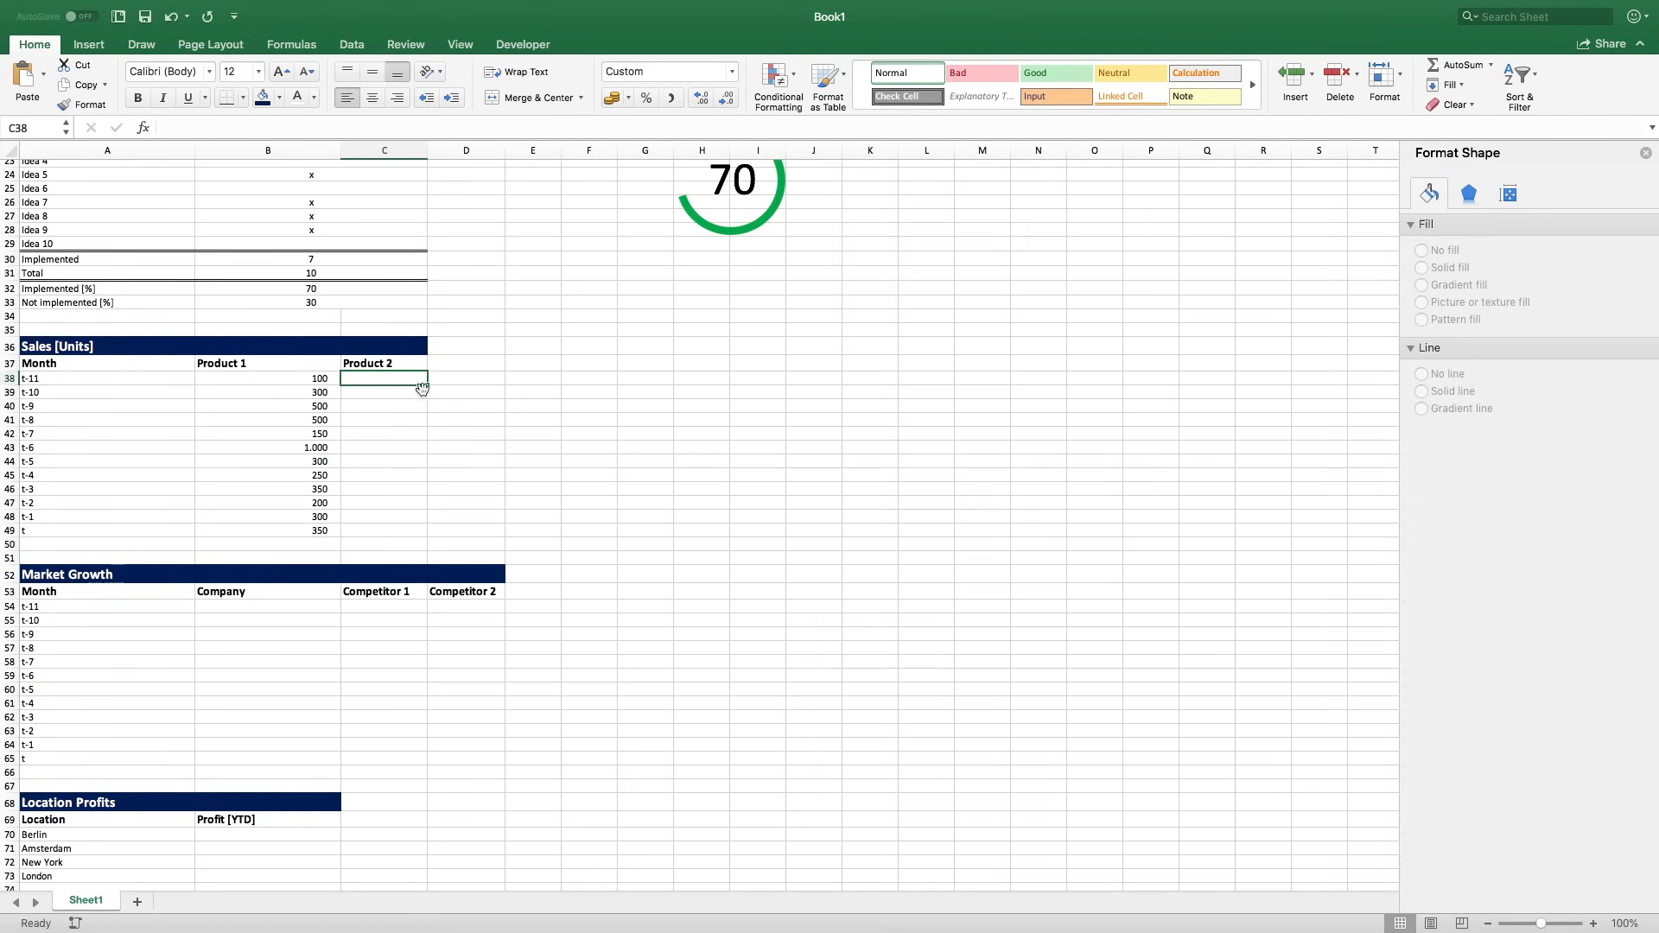
type("50")
key("Return")
type("100")
key("Return")
type("200")
key("Return")
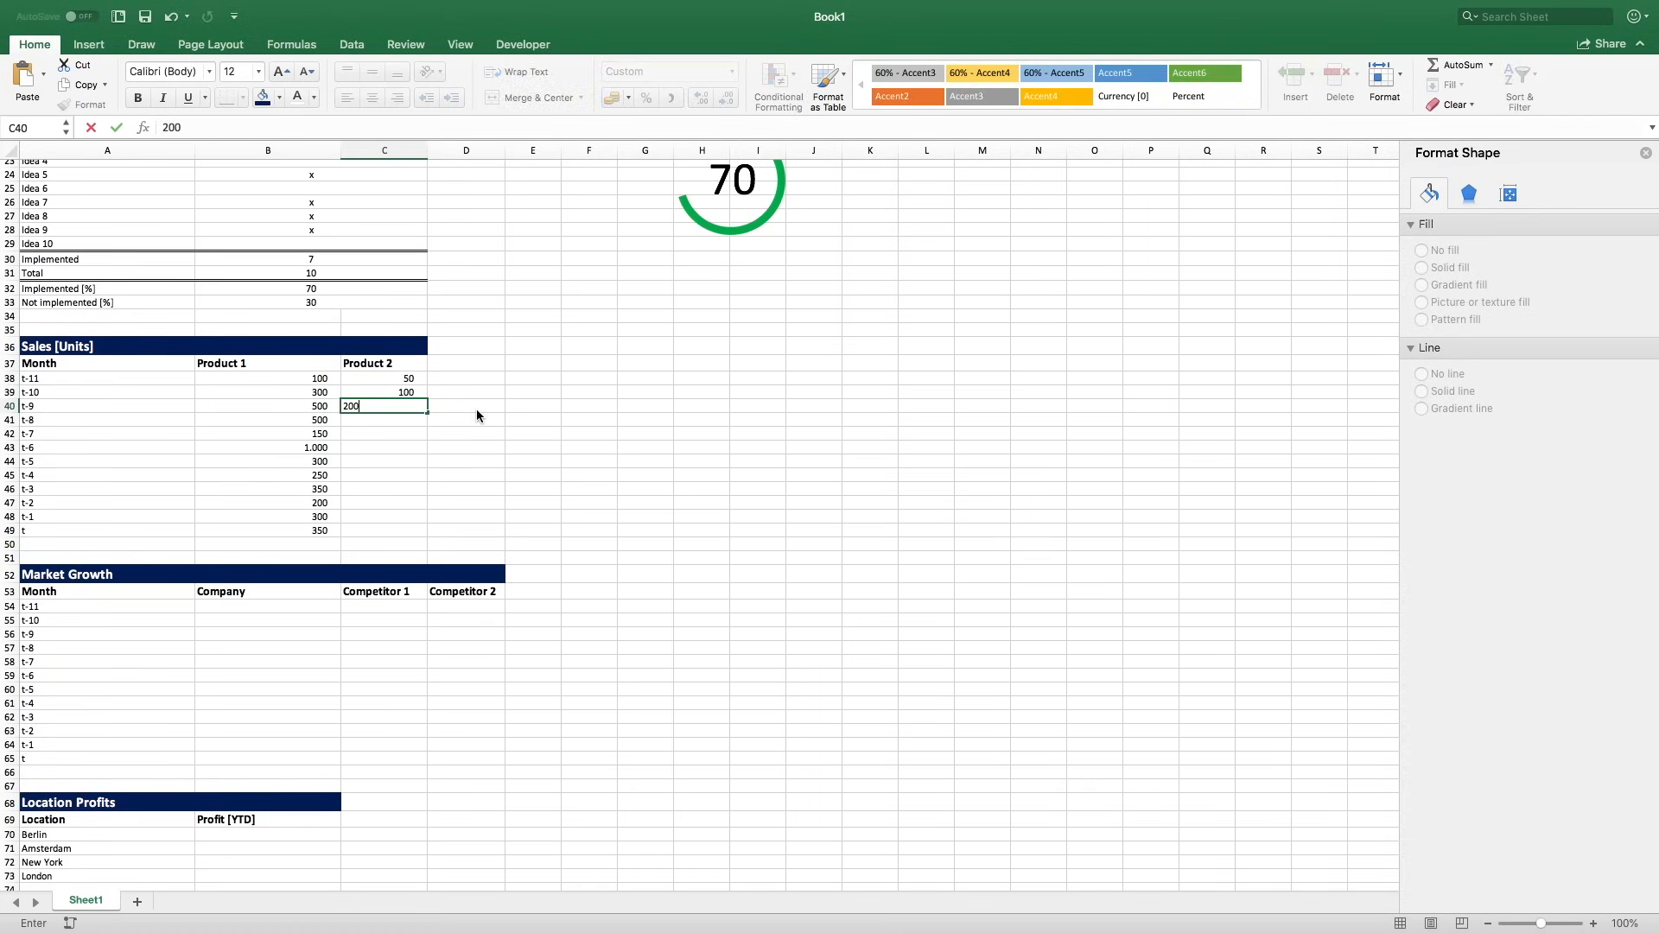
type("300")
key("Return")
type("340")
key("Return")
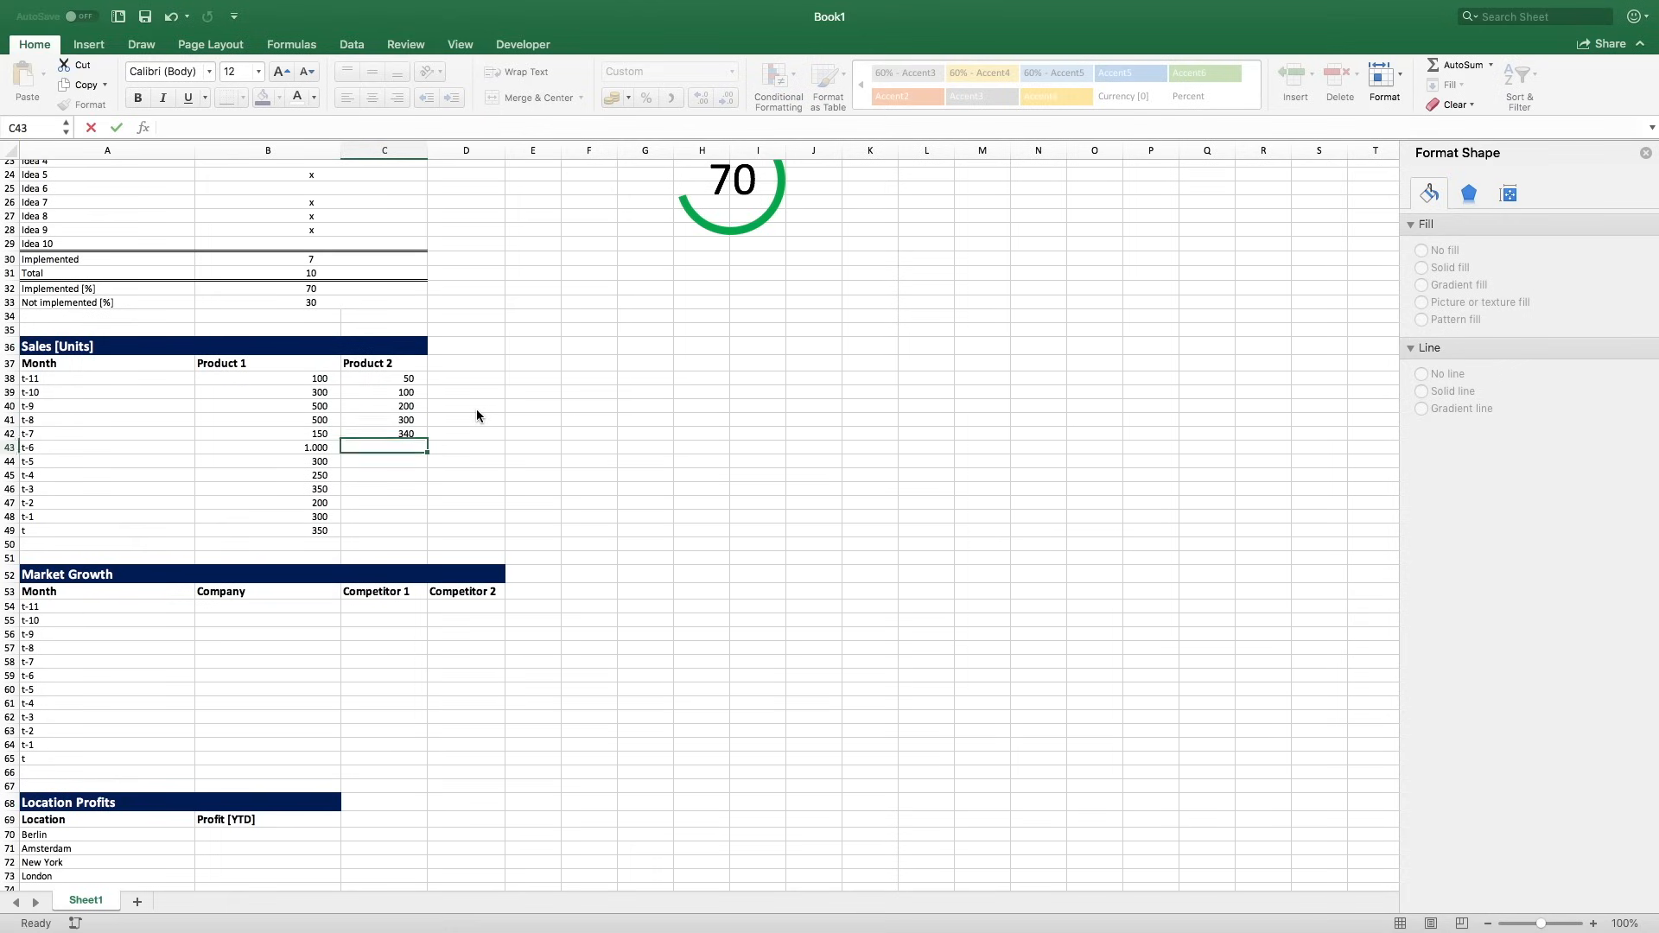
type("350")
key("Return")
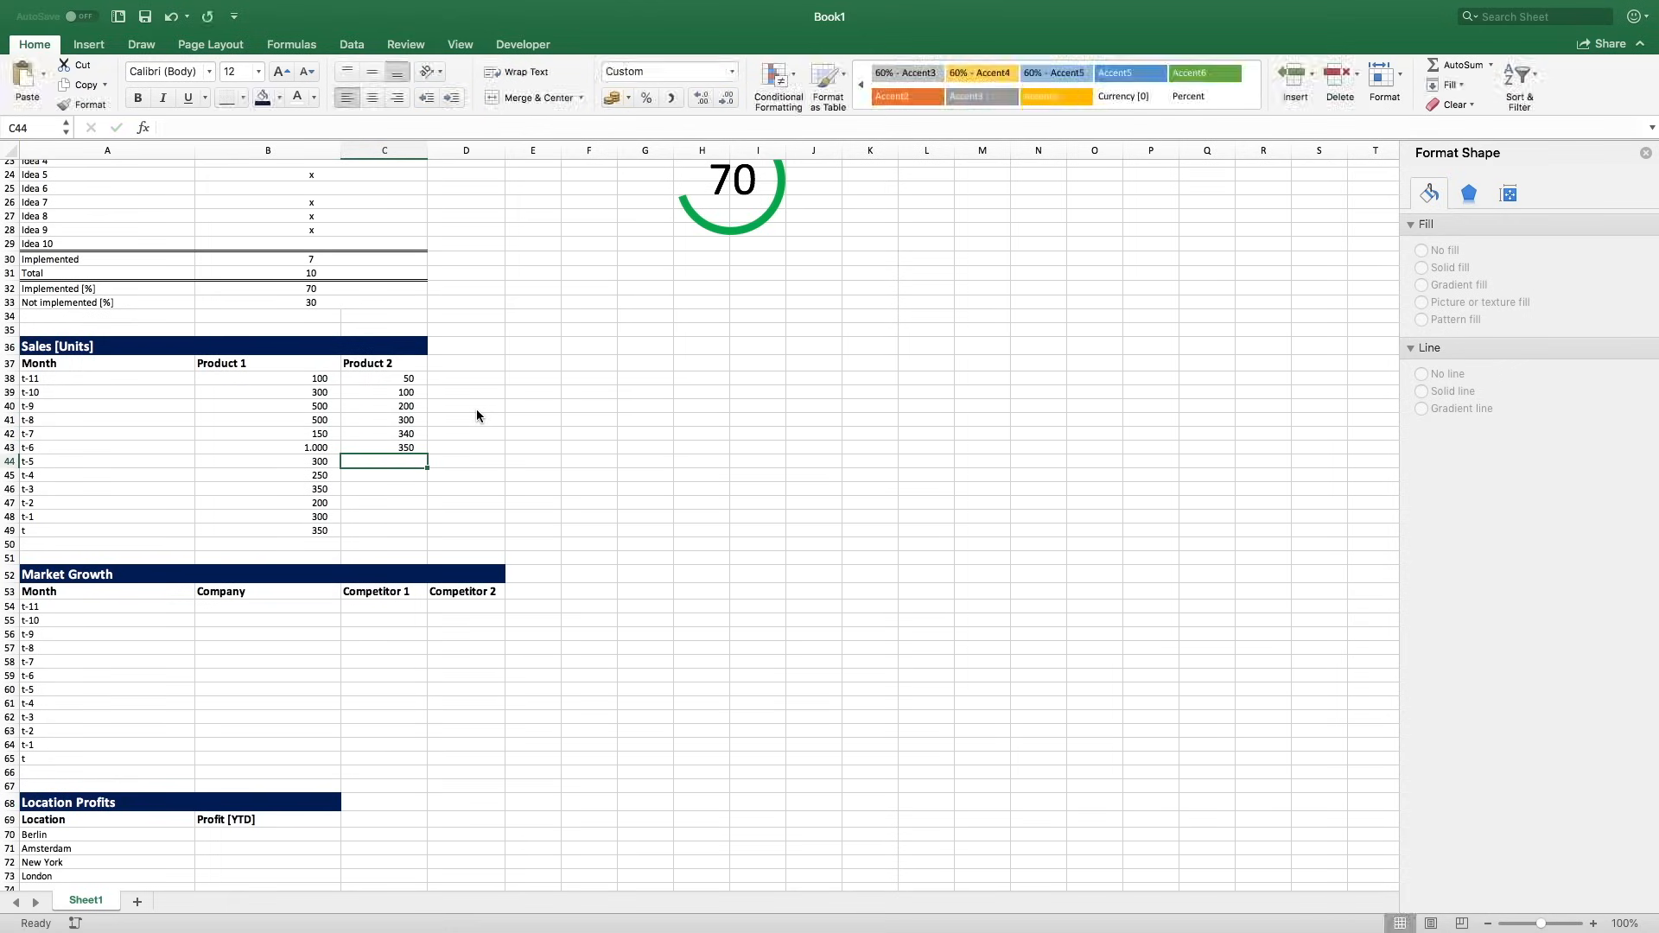
type("600")
key("Return")
type("300")
key("Return")
type("400")
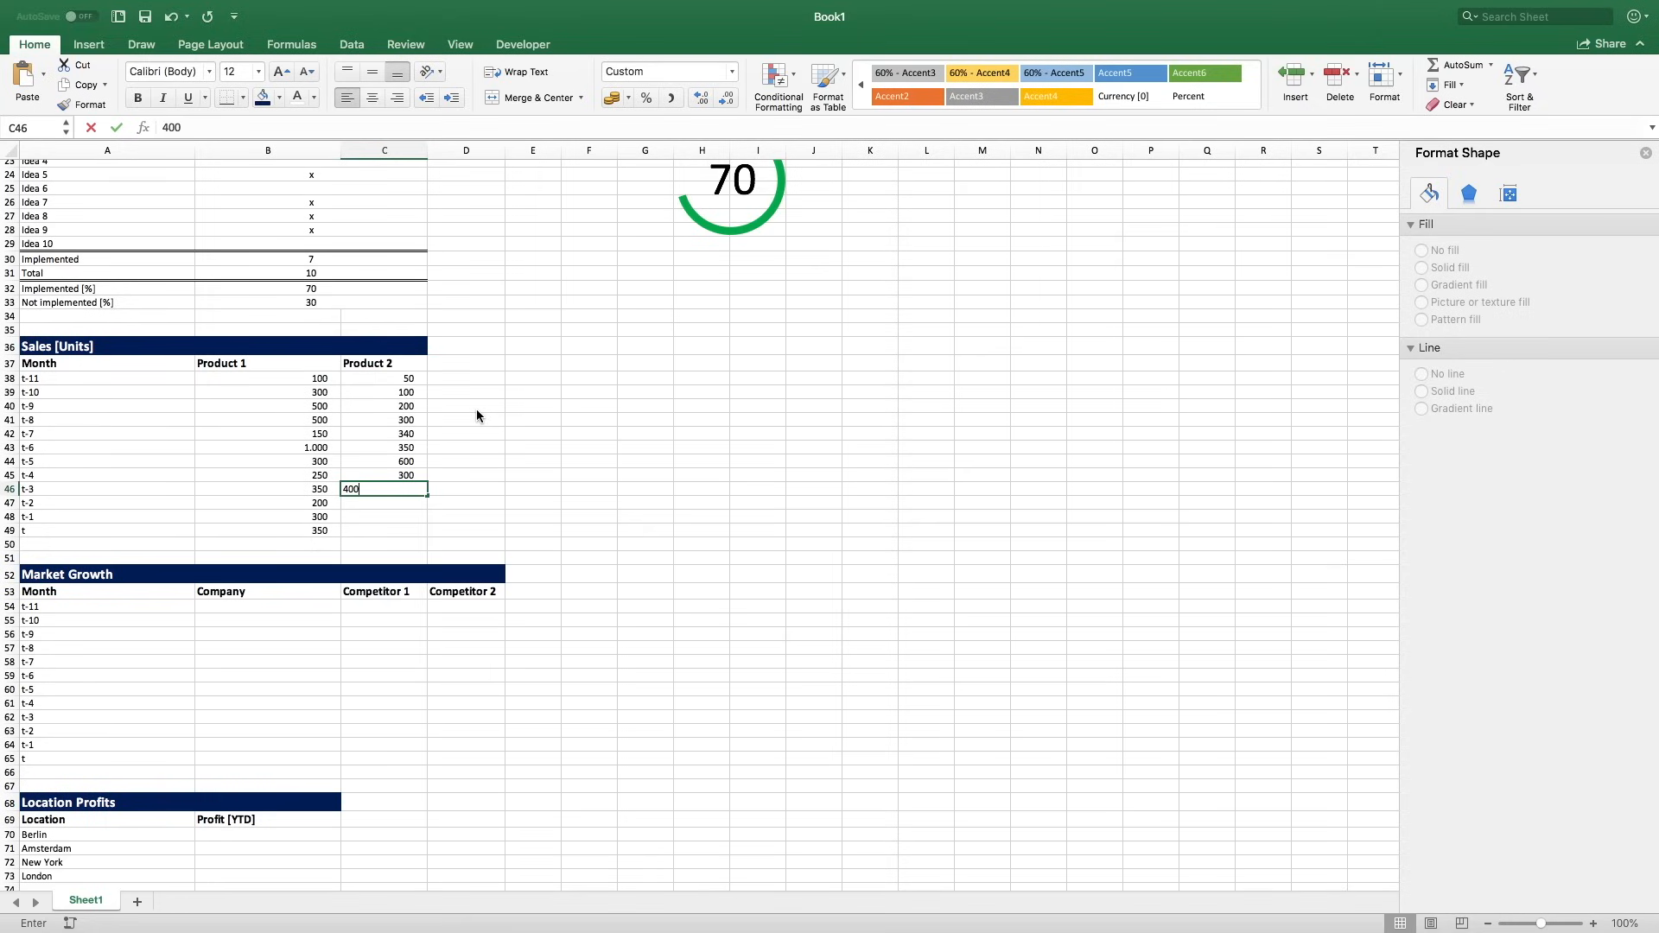
key("Return")
type("1200")
key("Return")
type("650")
key("Return")
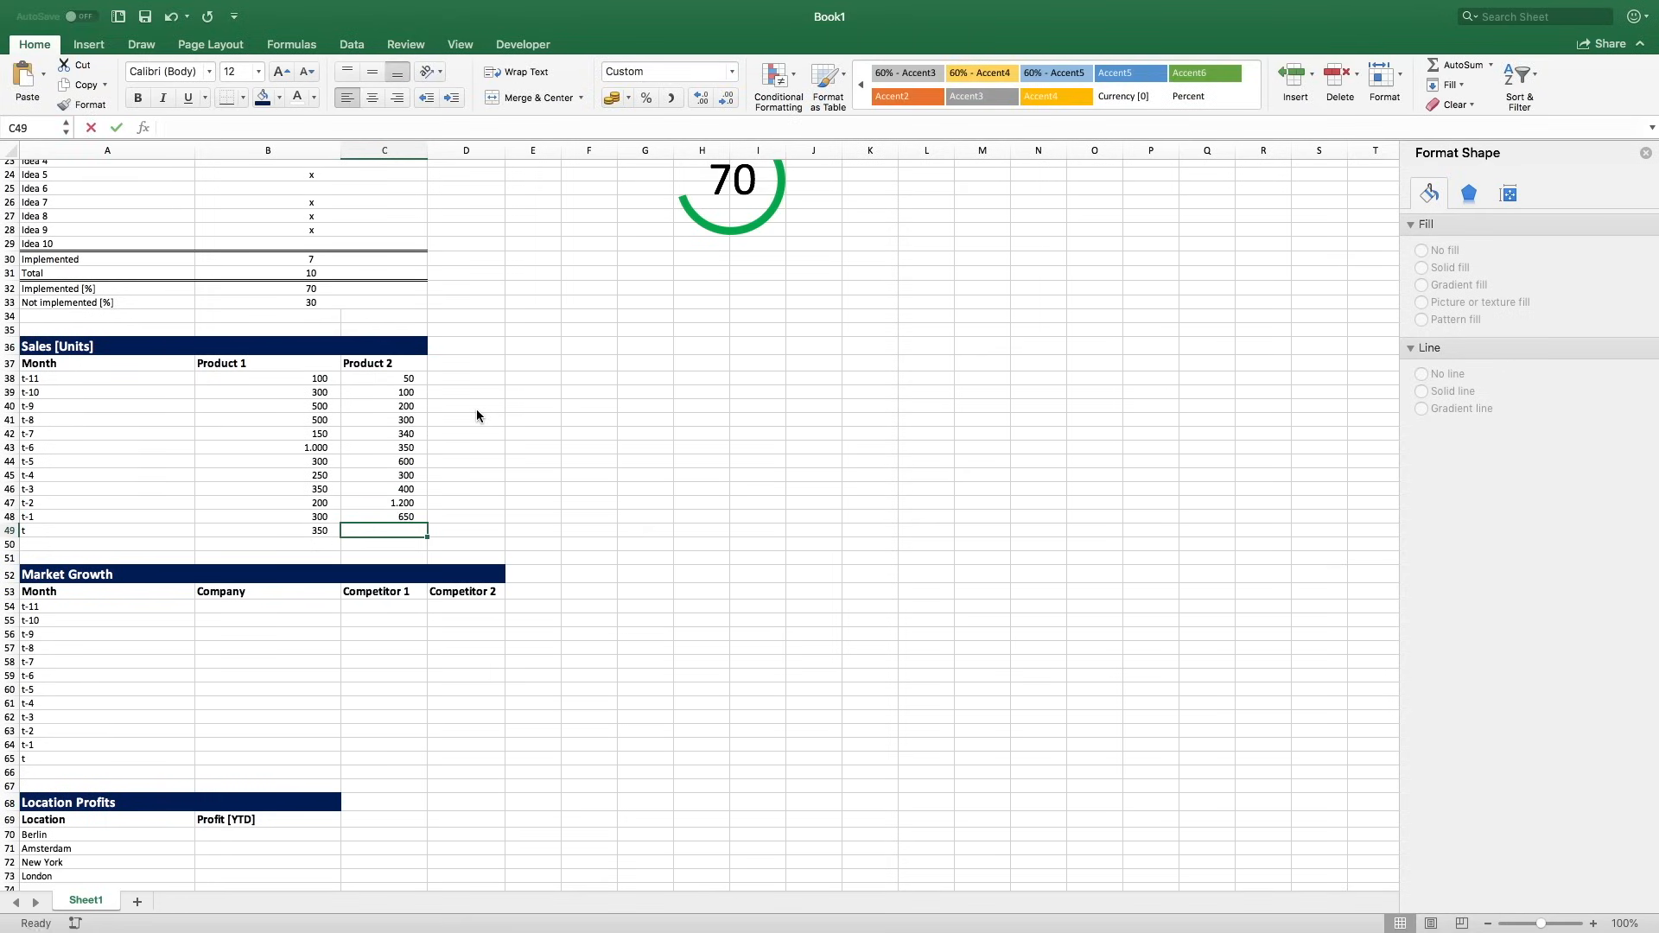
type("2.000")
key("Return")
Insert a basic 2-D line chart from the Product 1 and Product 2 sales in B38:C49 and place it beside the sales table.
left_click_drag(312, 375, 402, 530)
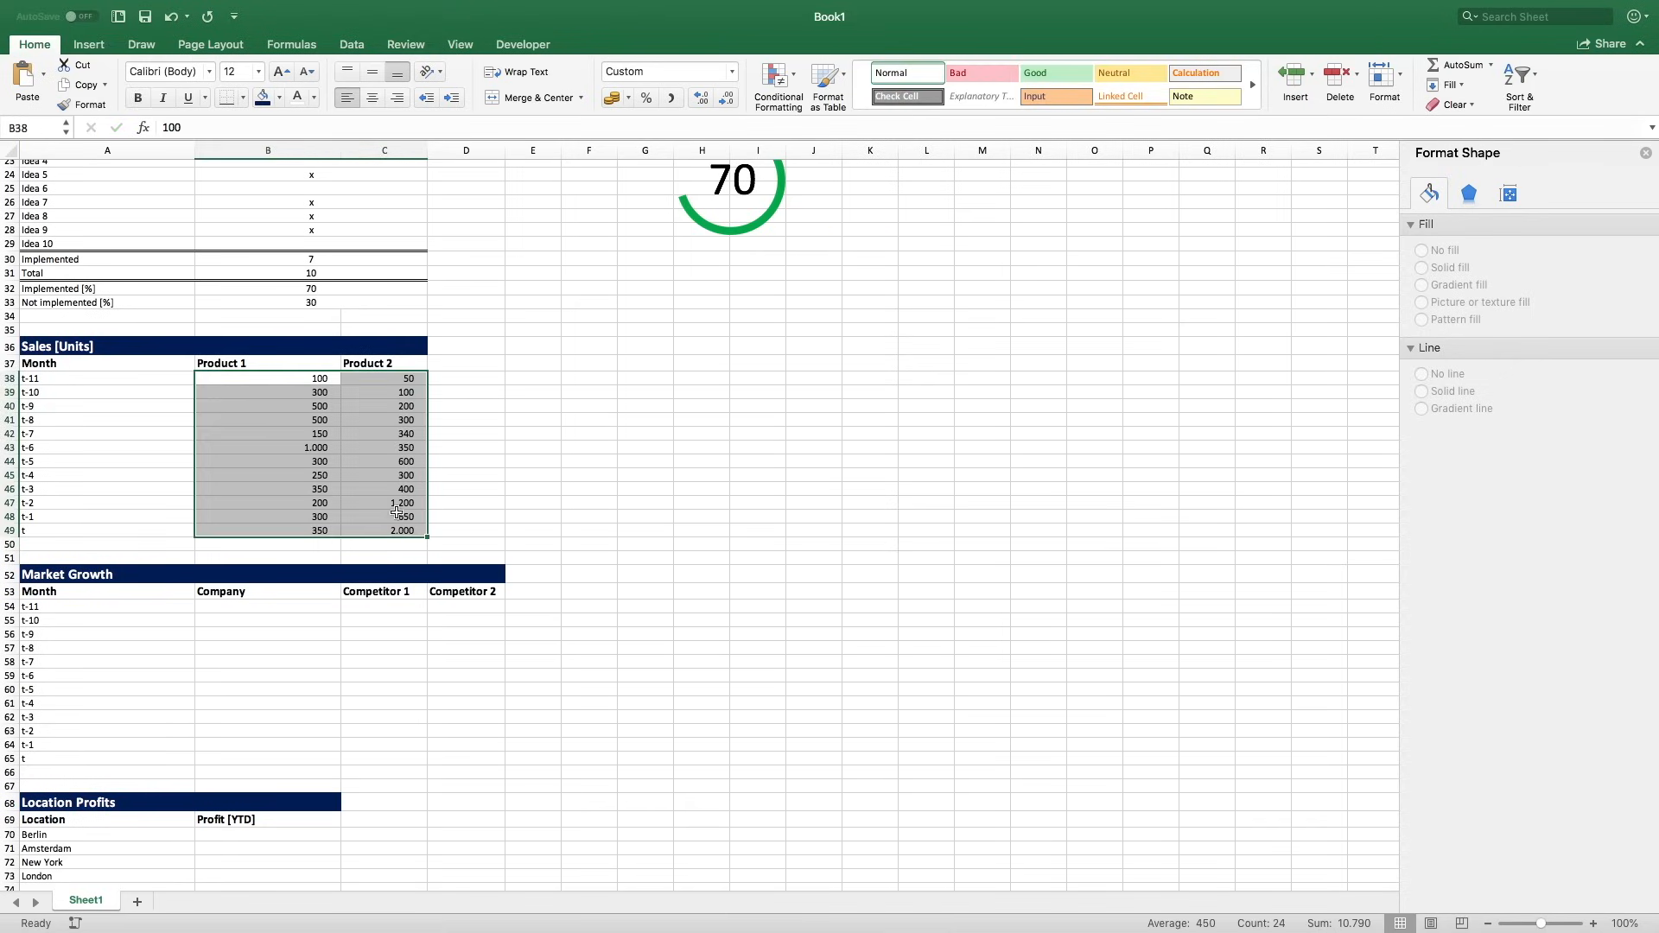
left_click(91, 45)
left_click(677, 90)
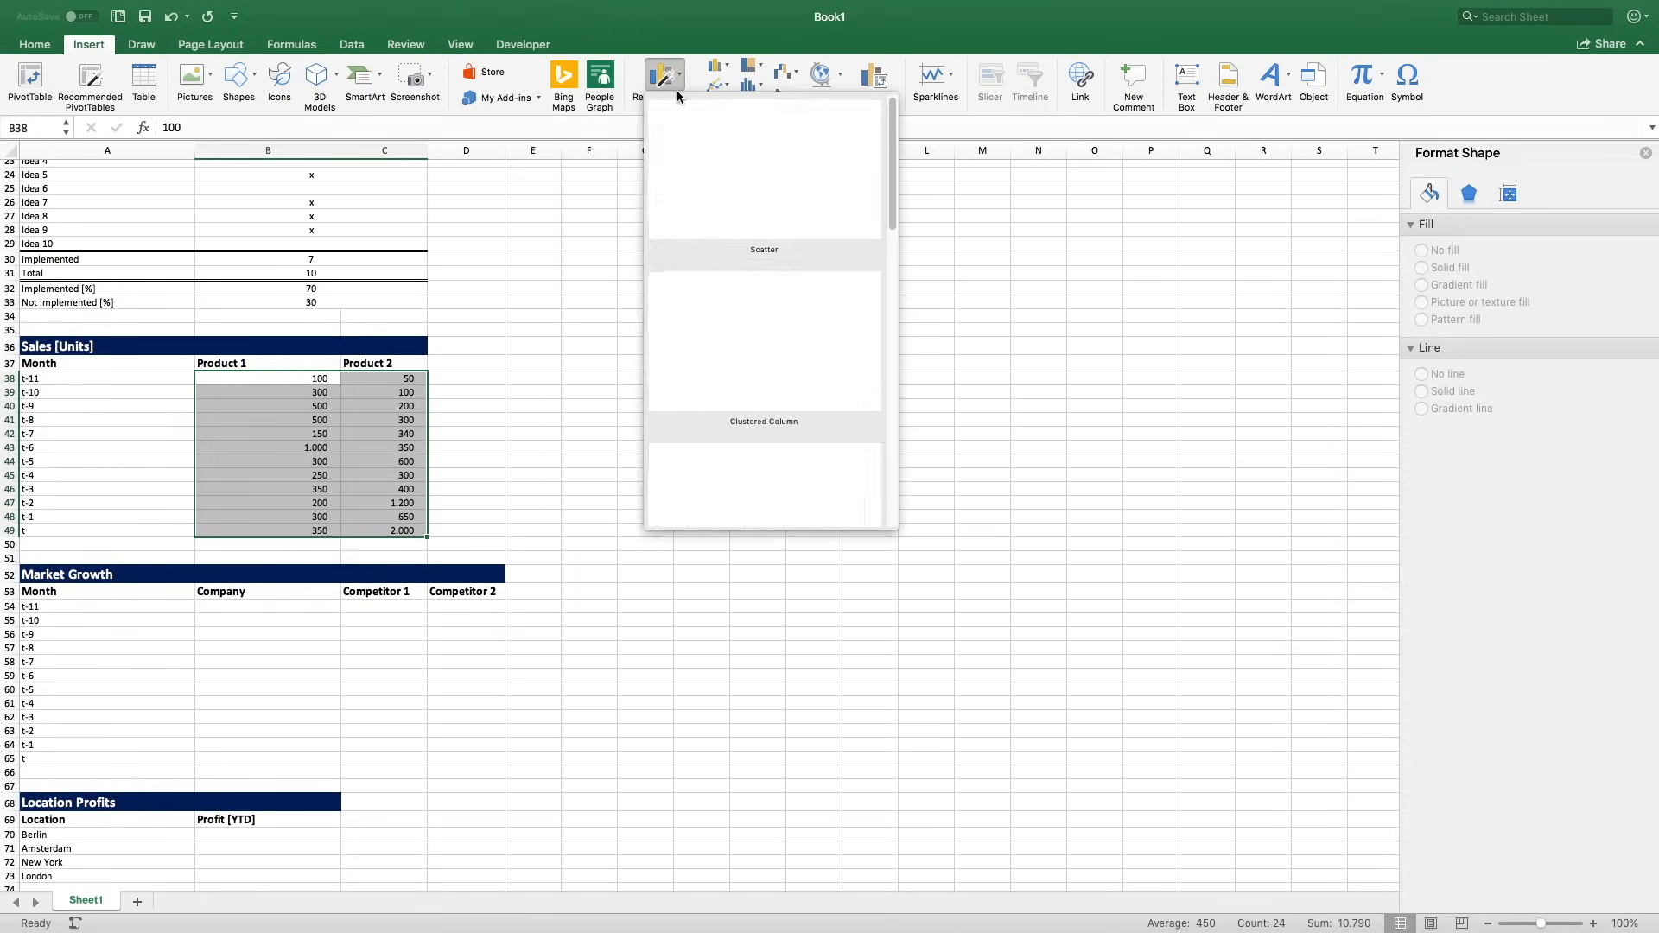
left_click(723, 78)
left_click(722, 77)
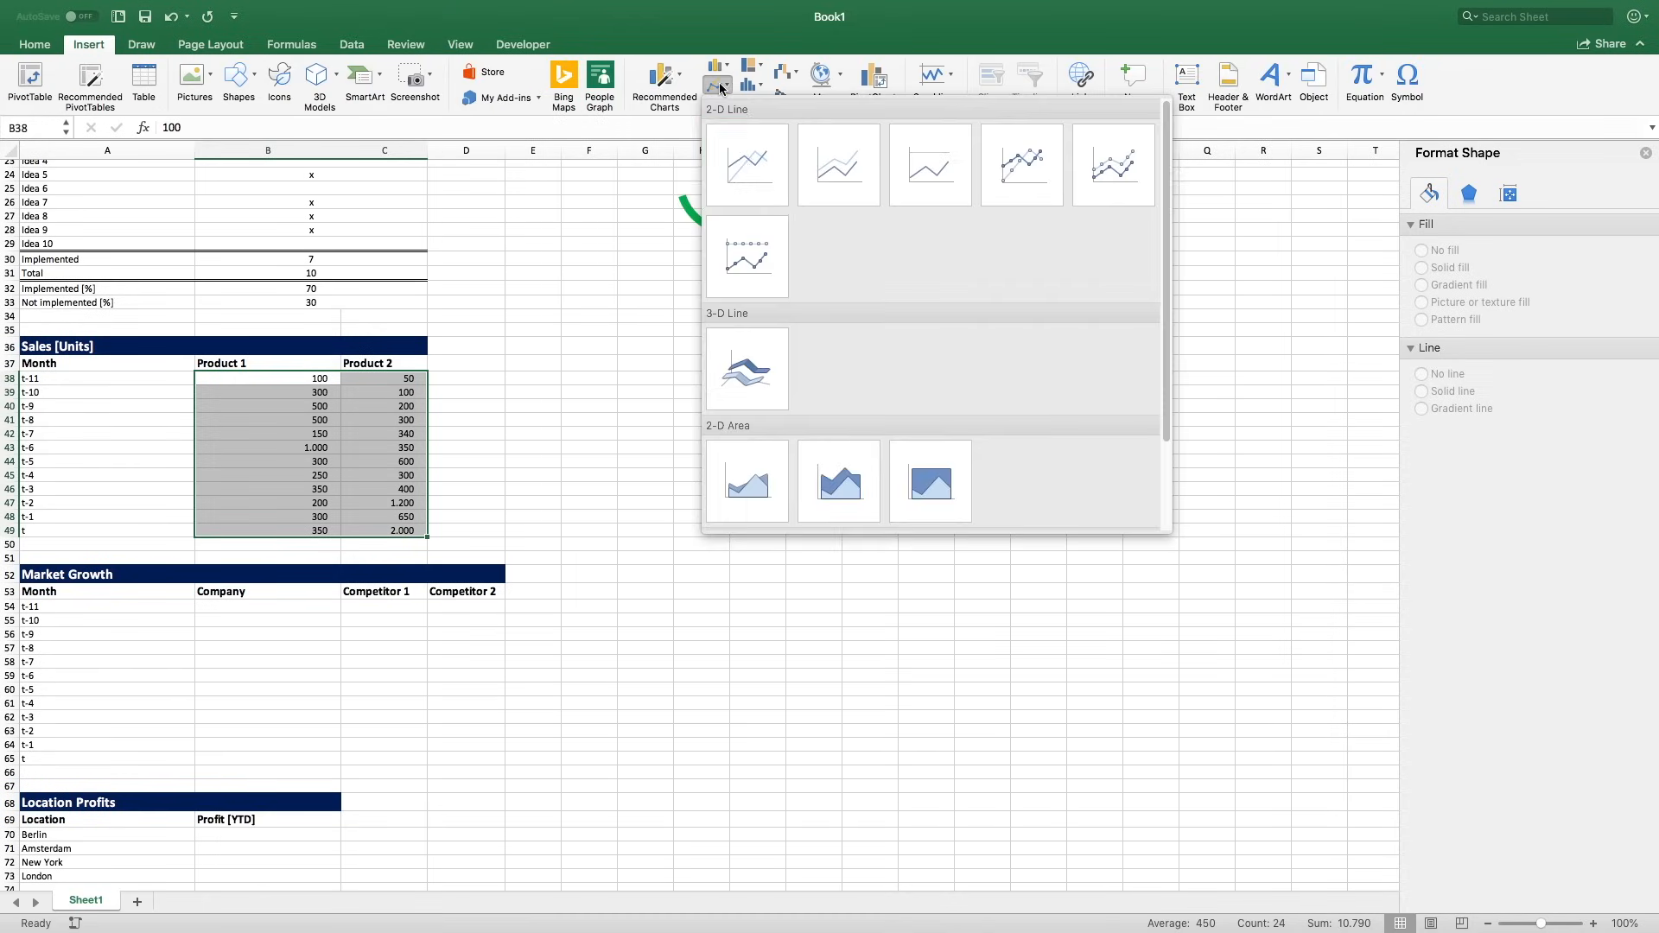
left_click(746, 166)
left_click_drag(782, 429, 824, 348)
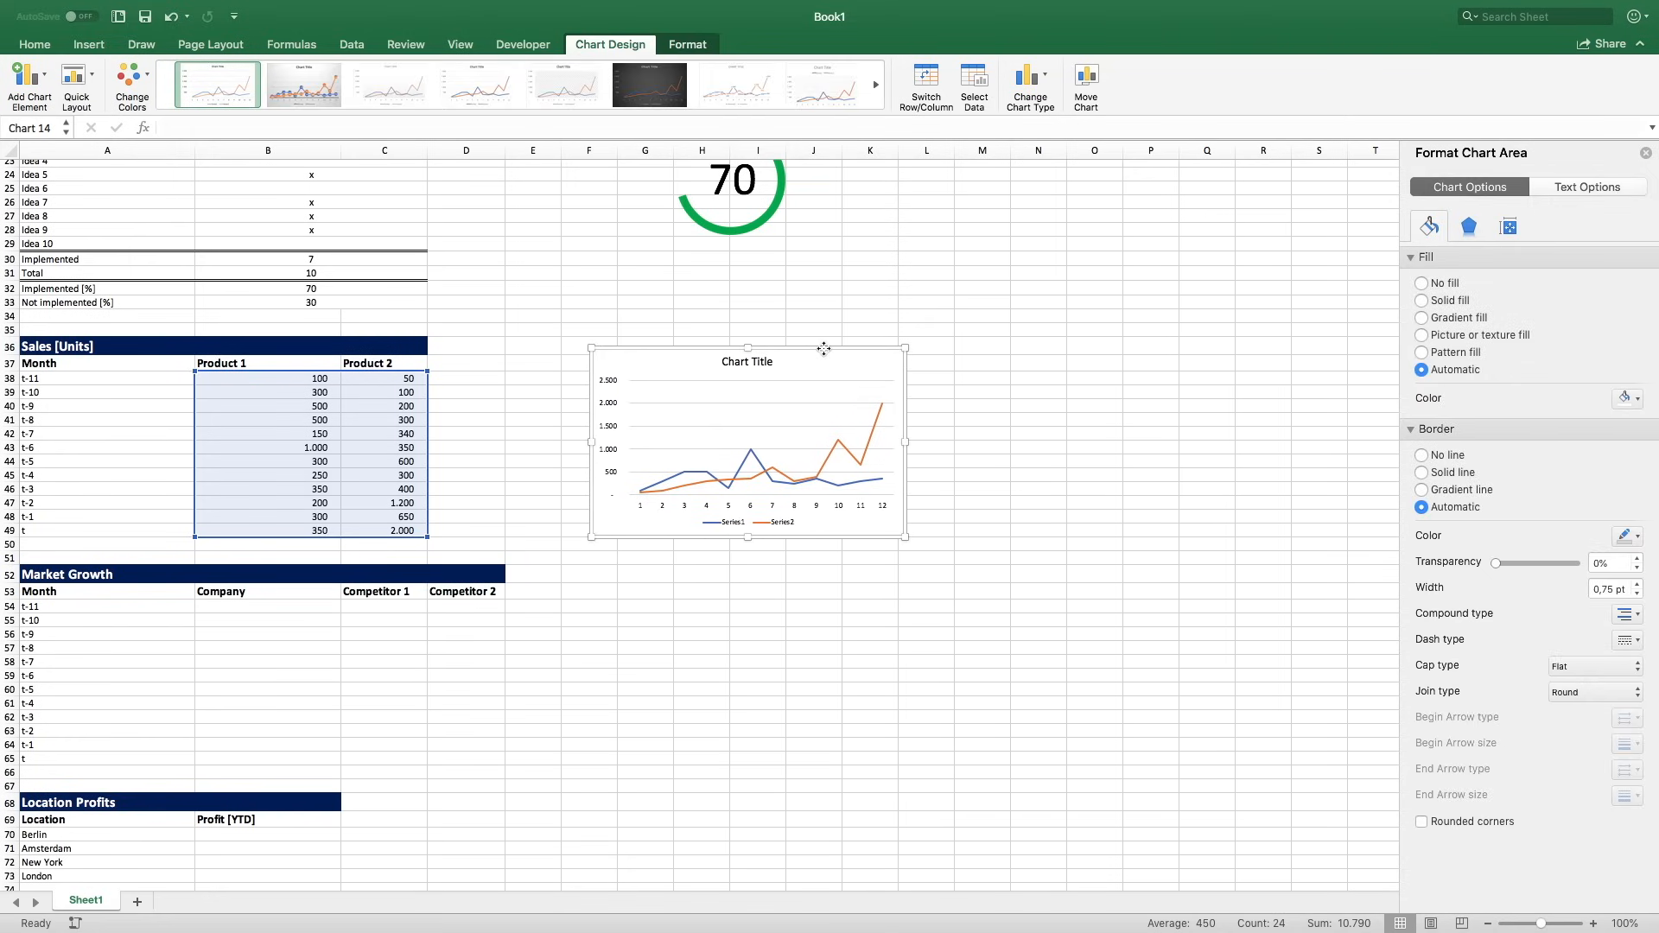
Strip the sales line chart to its lines by deleting the title, both axes, the gridlines and the legend.
left_click(749, 367)
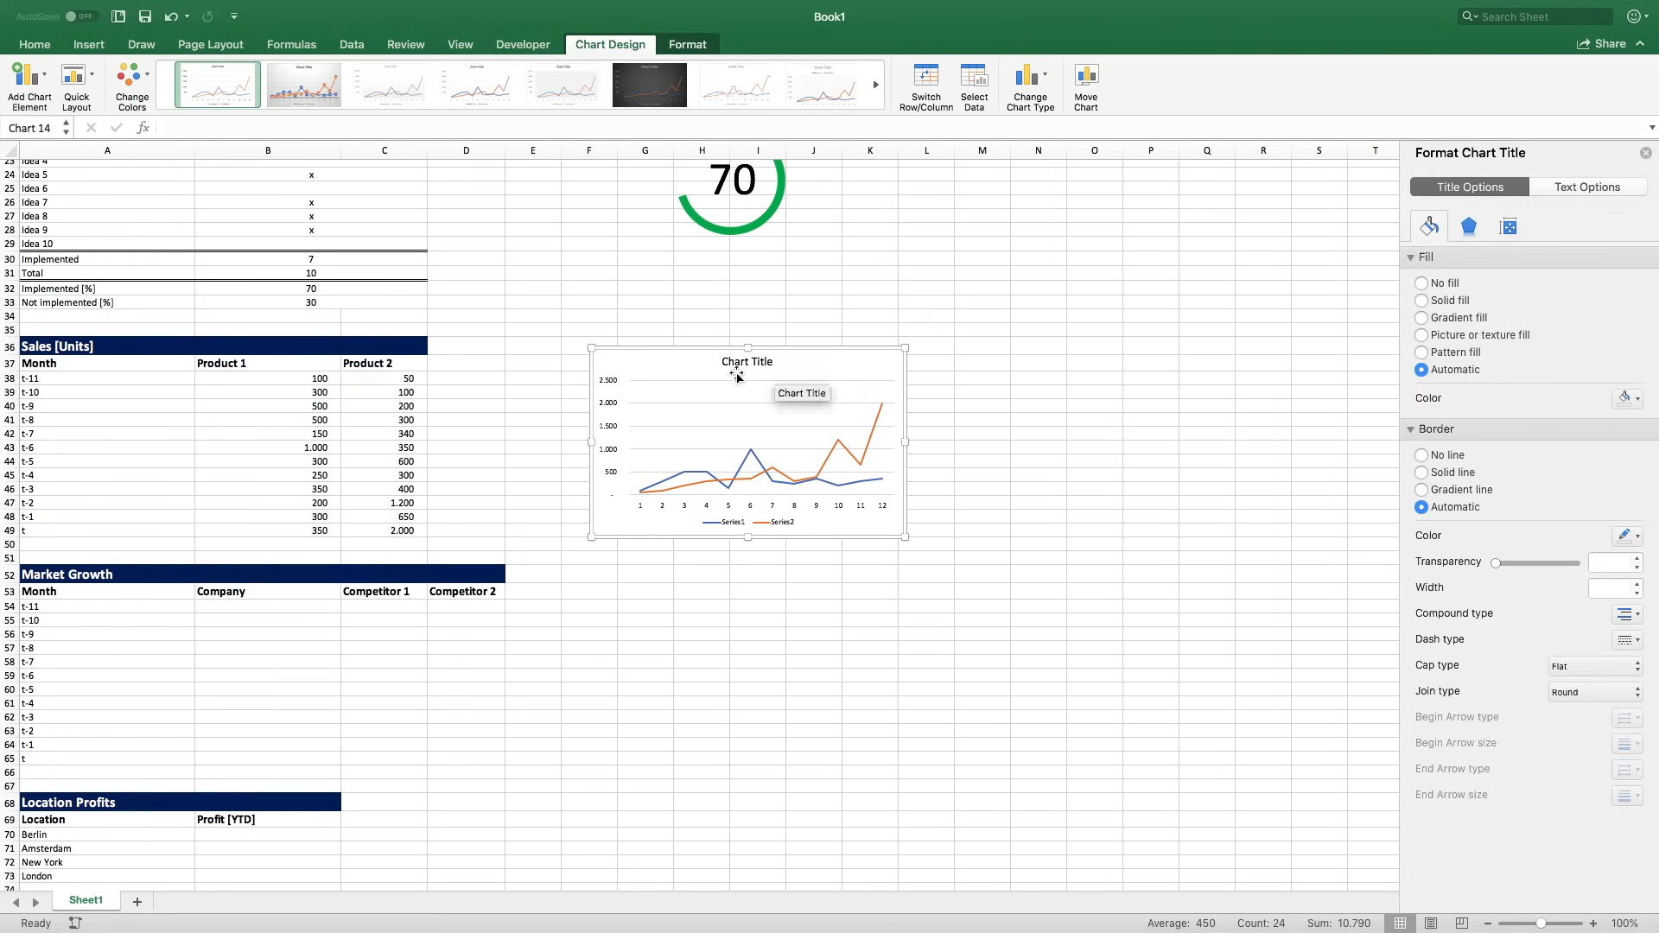
key("Delete")
left_click(611, 415)
key("Delete")
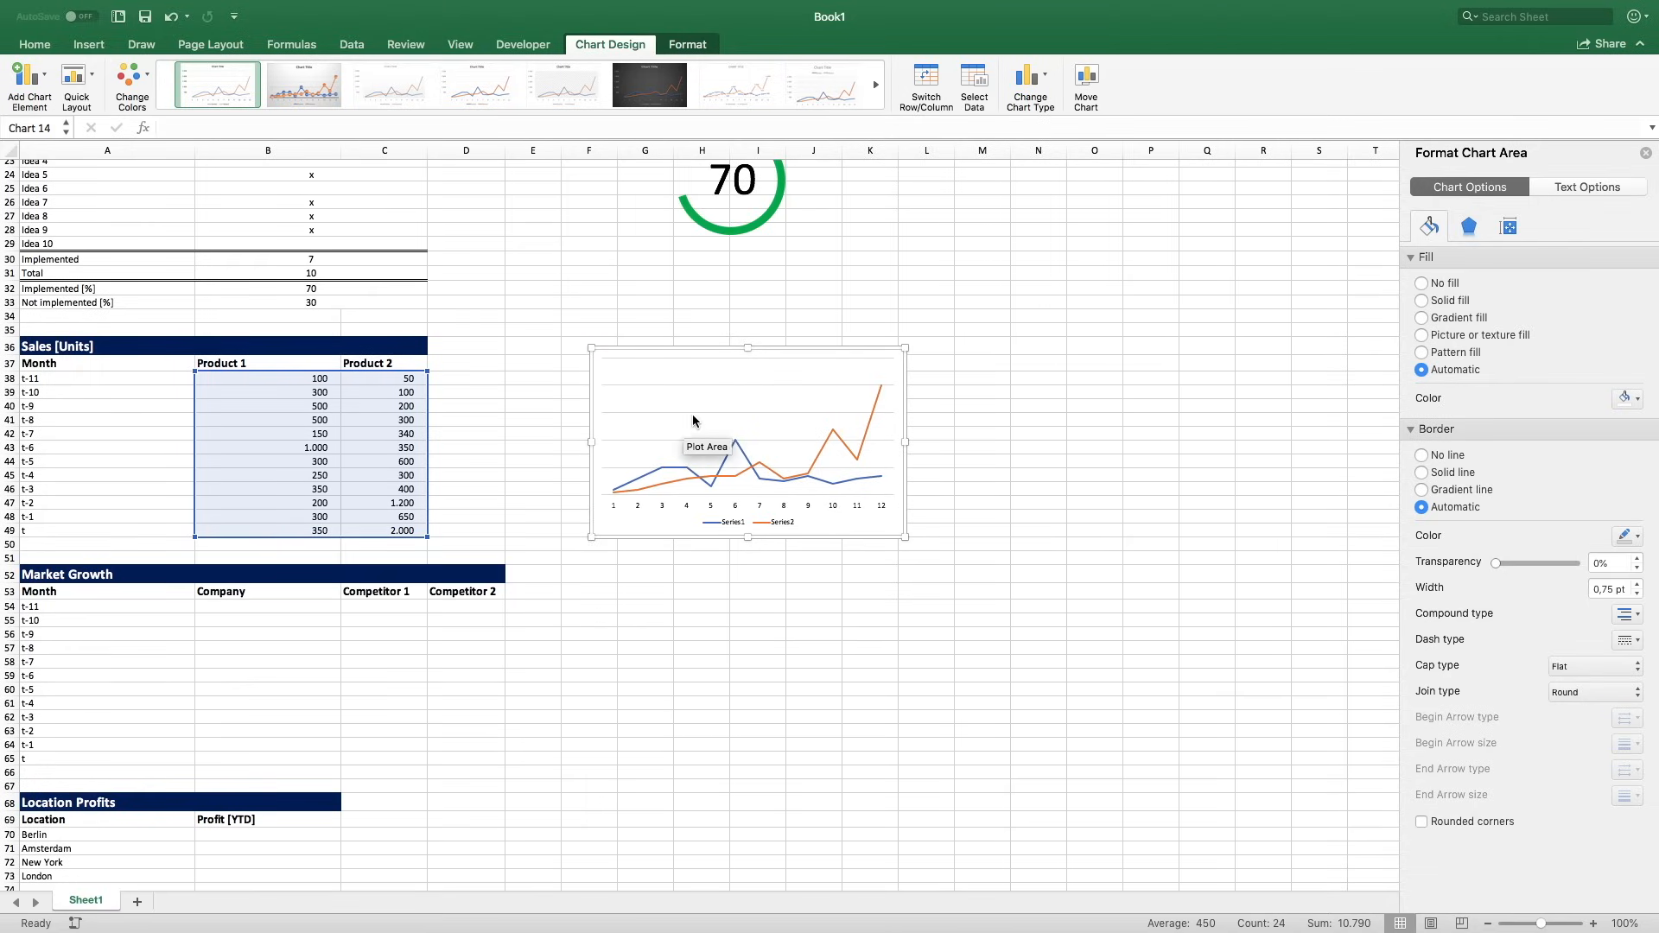
left_click(692, 413)
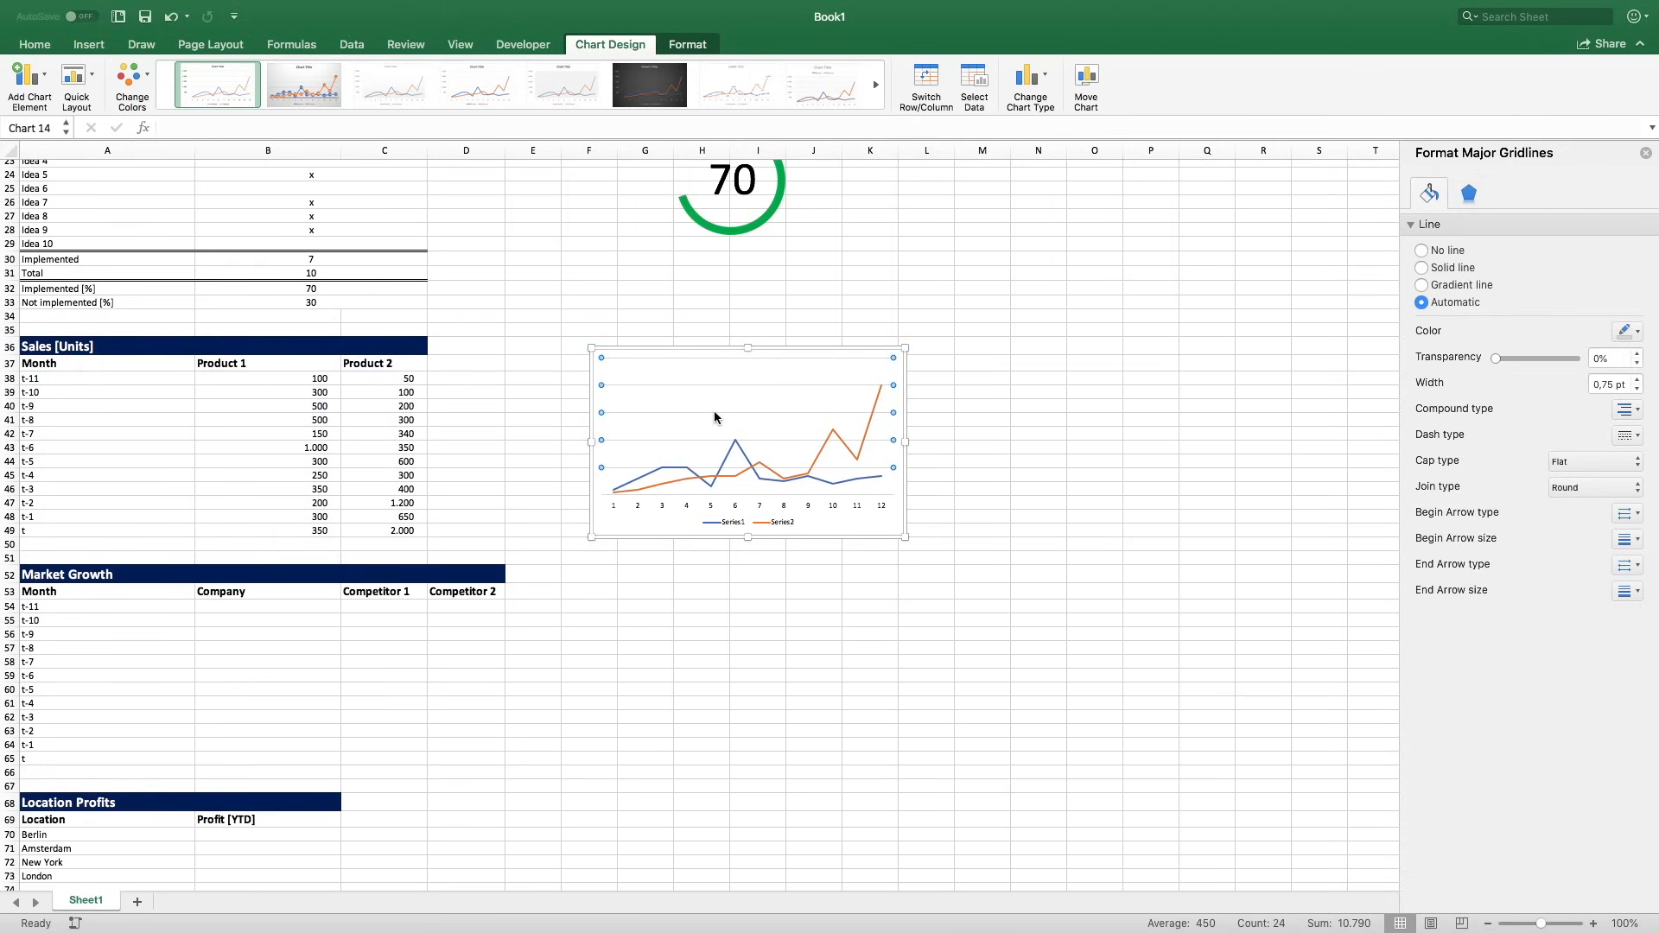
key("Delete")
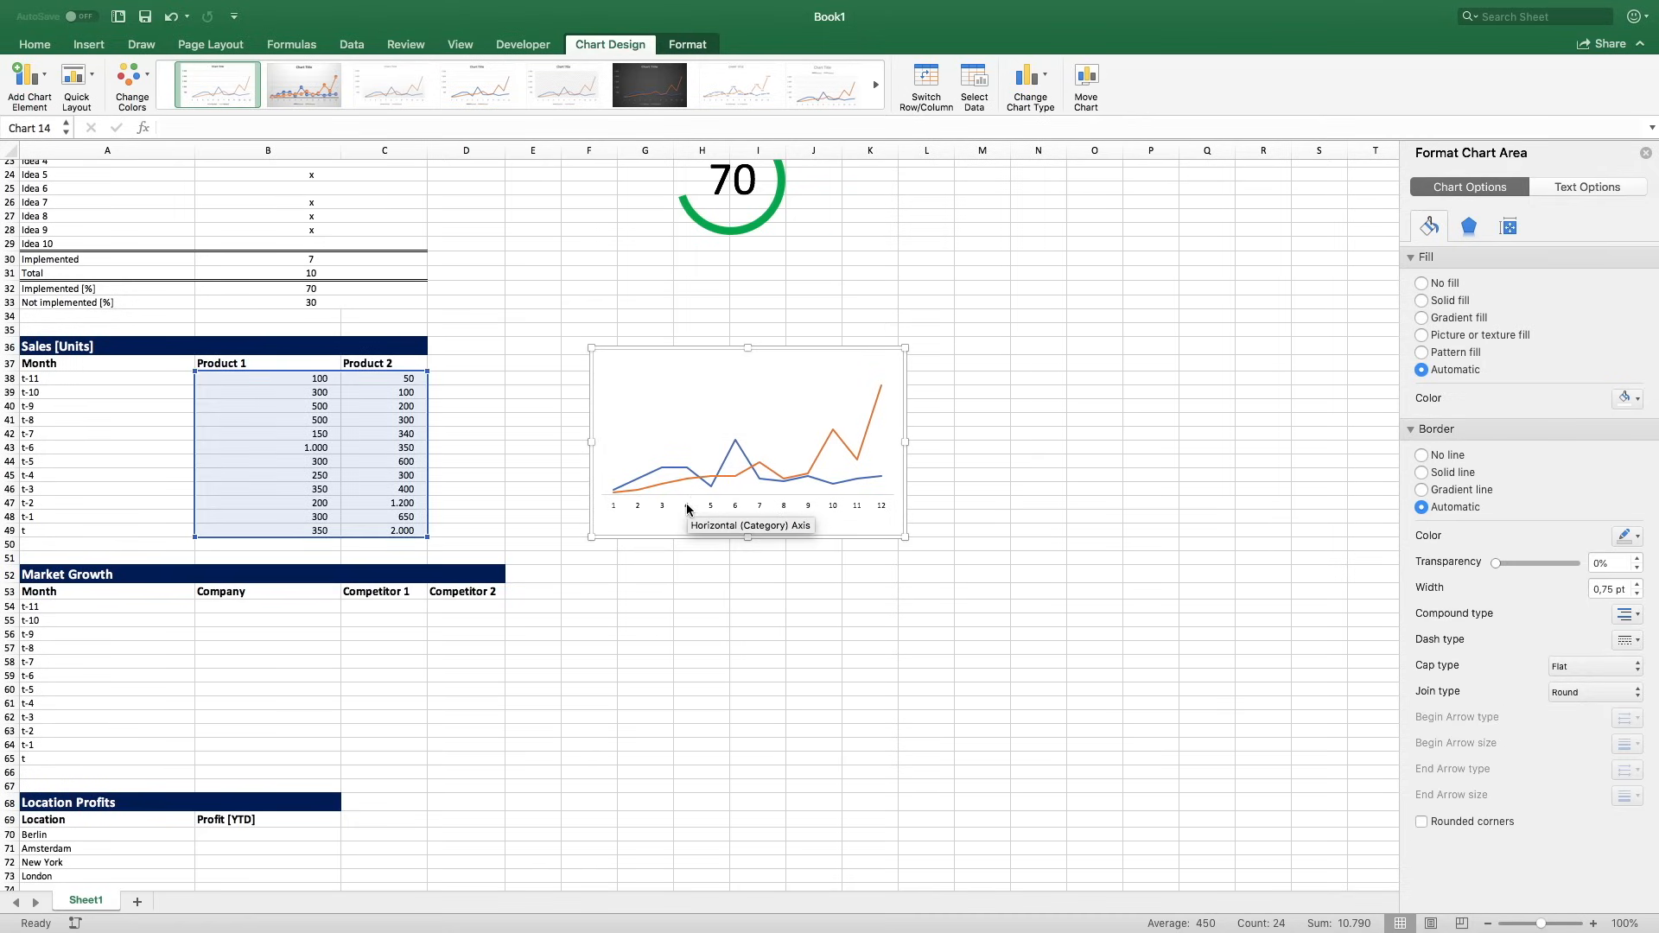
left_click(689, 510)
key("Delete")
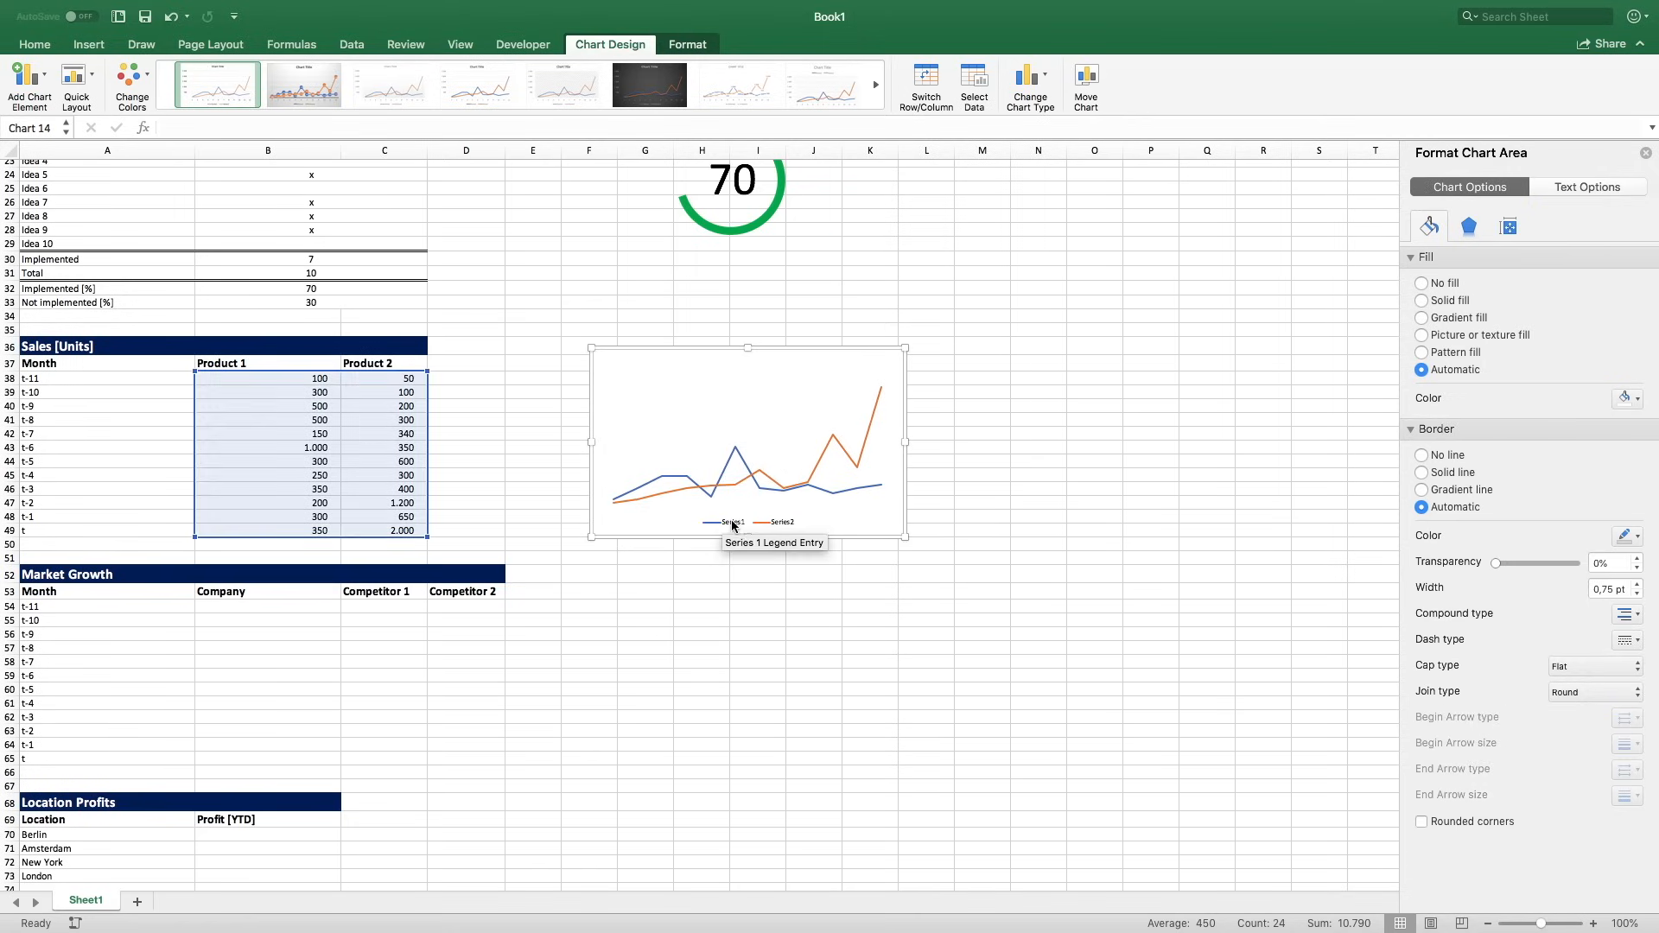
left_click(733, 524)
key("Delete")
Widen the sales line chart to span about columns F to R and flatten it to about rows 40 to 49.
left_click_drag(905, 442, 1255, 442)
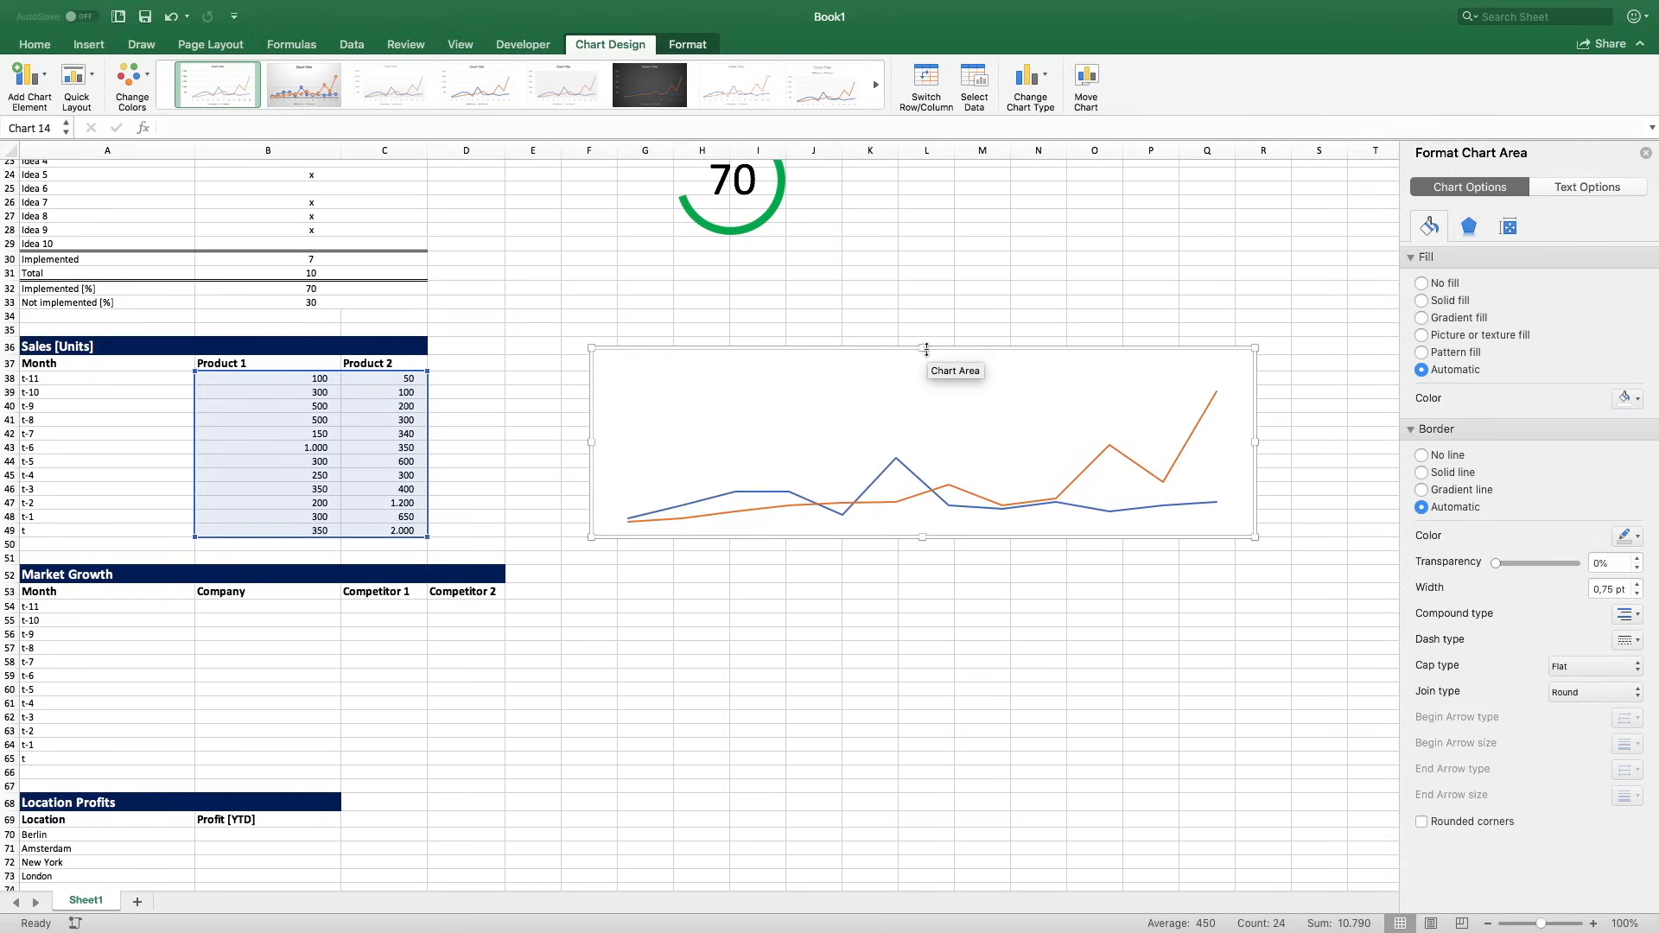
left_click_drag(922, 352, 925, 407)
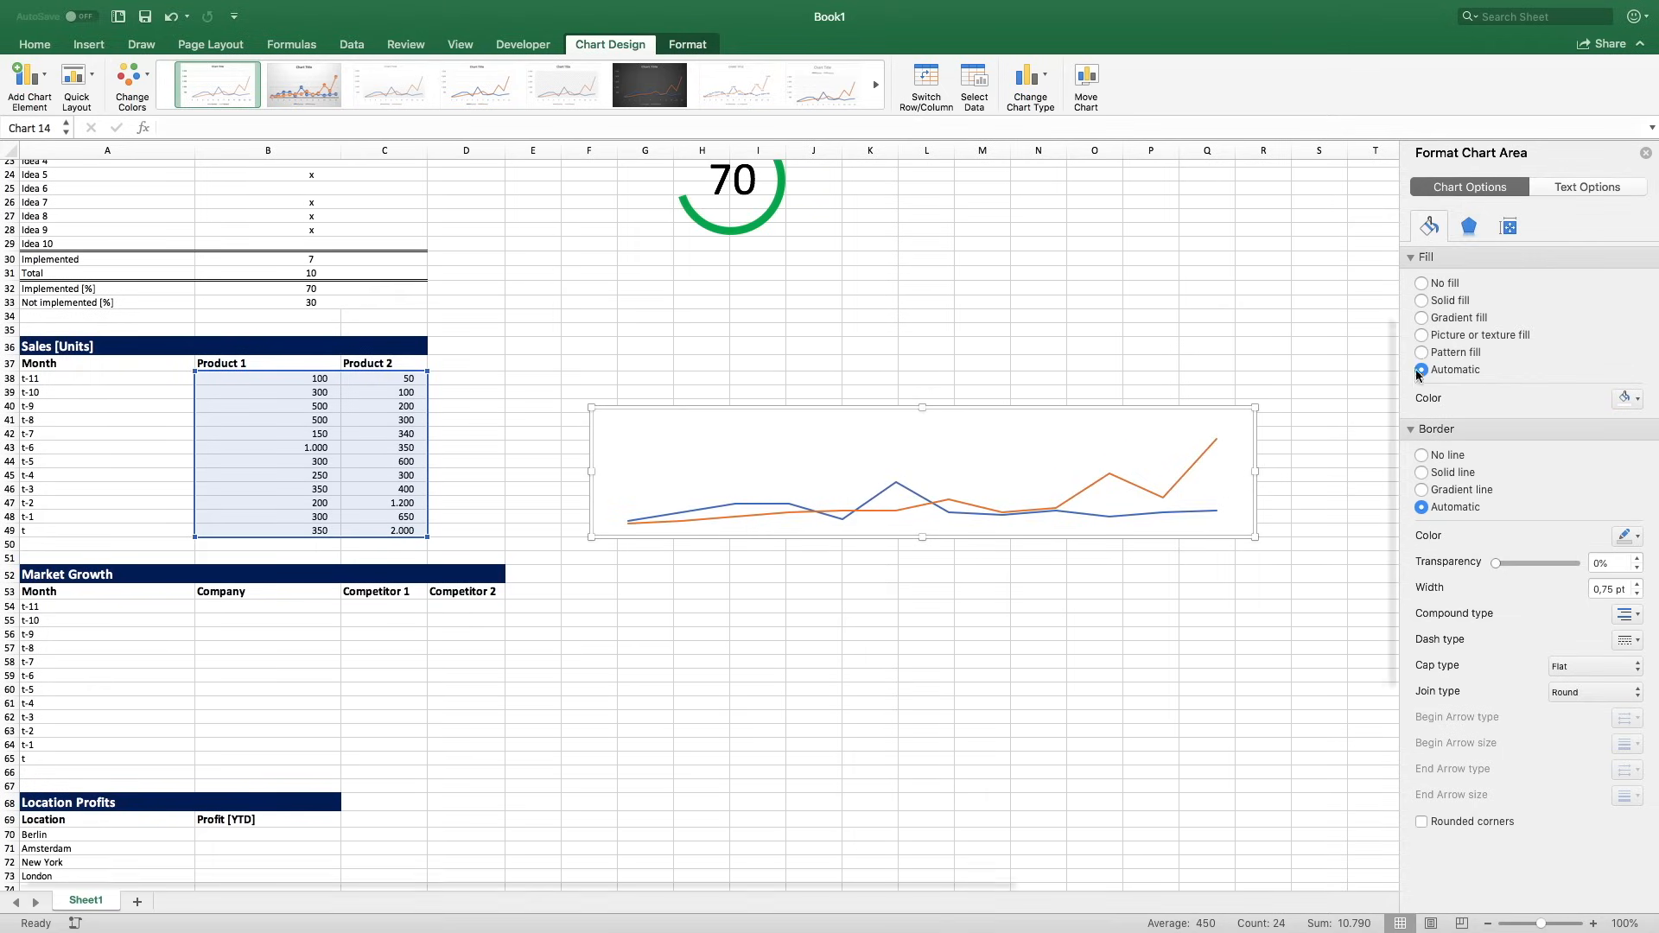
Set the sales chart area to no fill with no border line, and move the chart up by about three rows.
left_click(1421, 283)
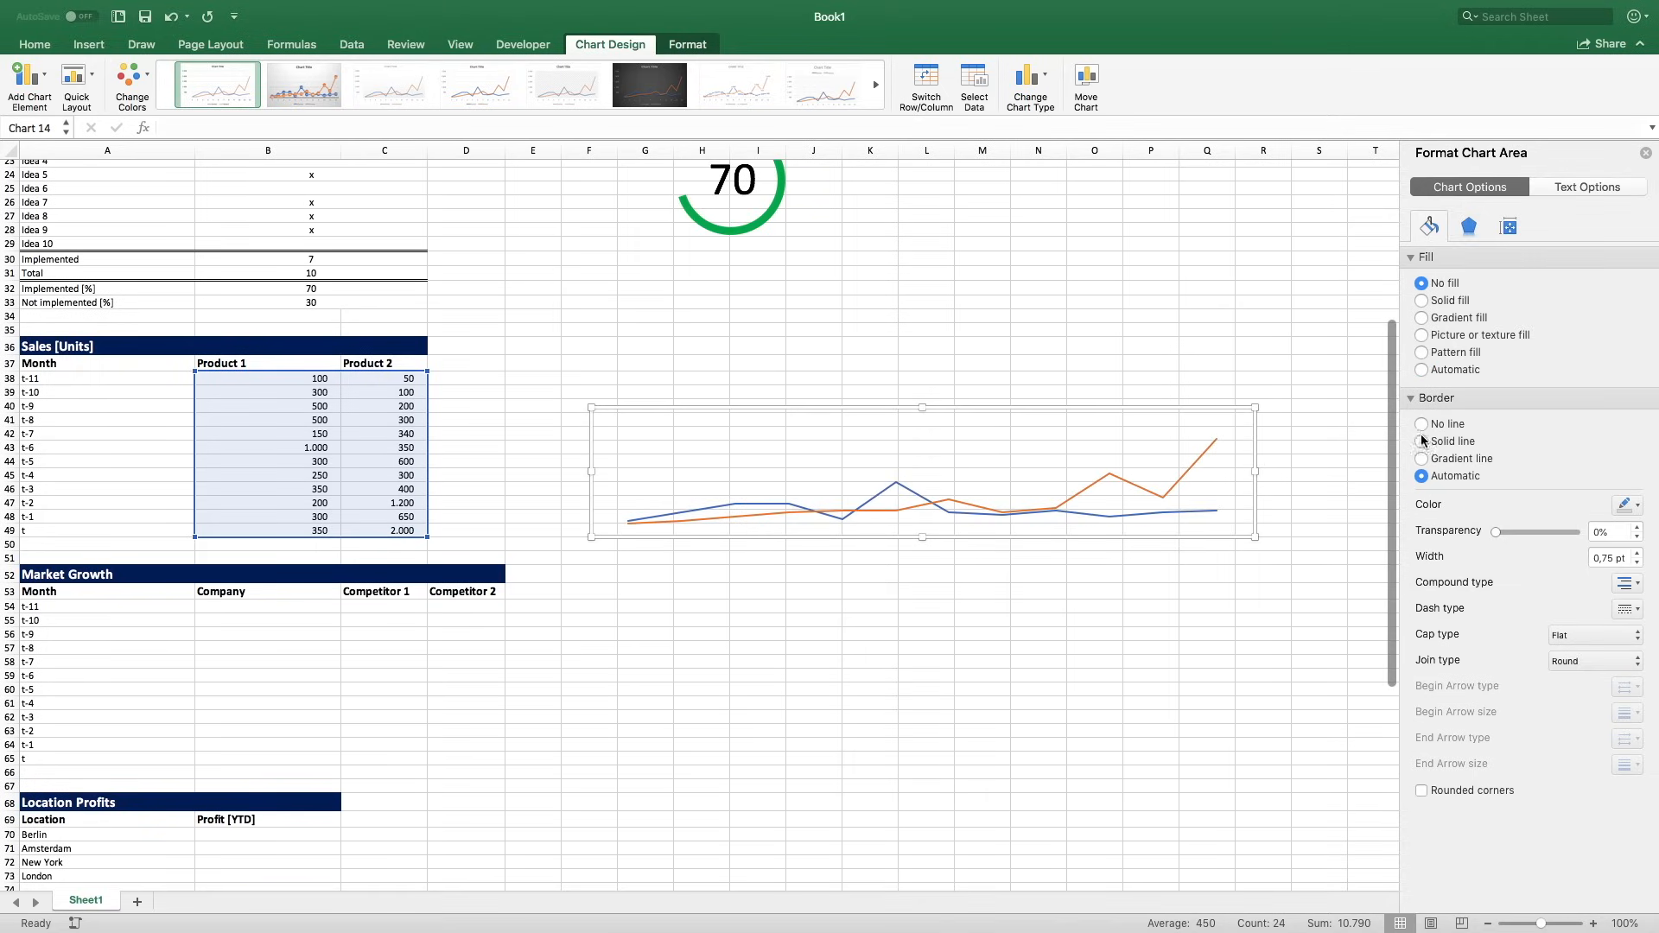
left_click(1421, 425)
left_click(1218, 305)
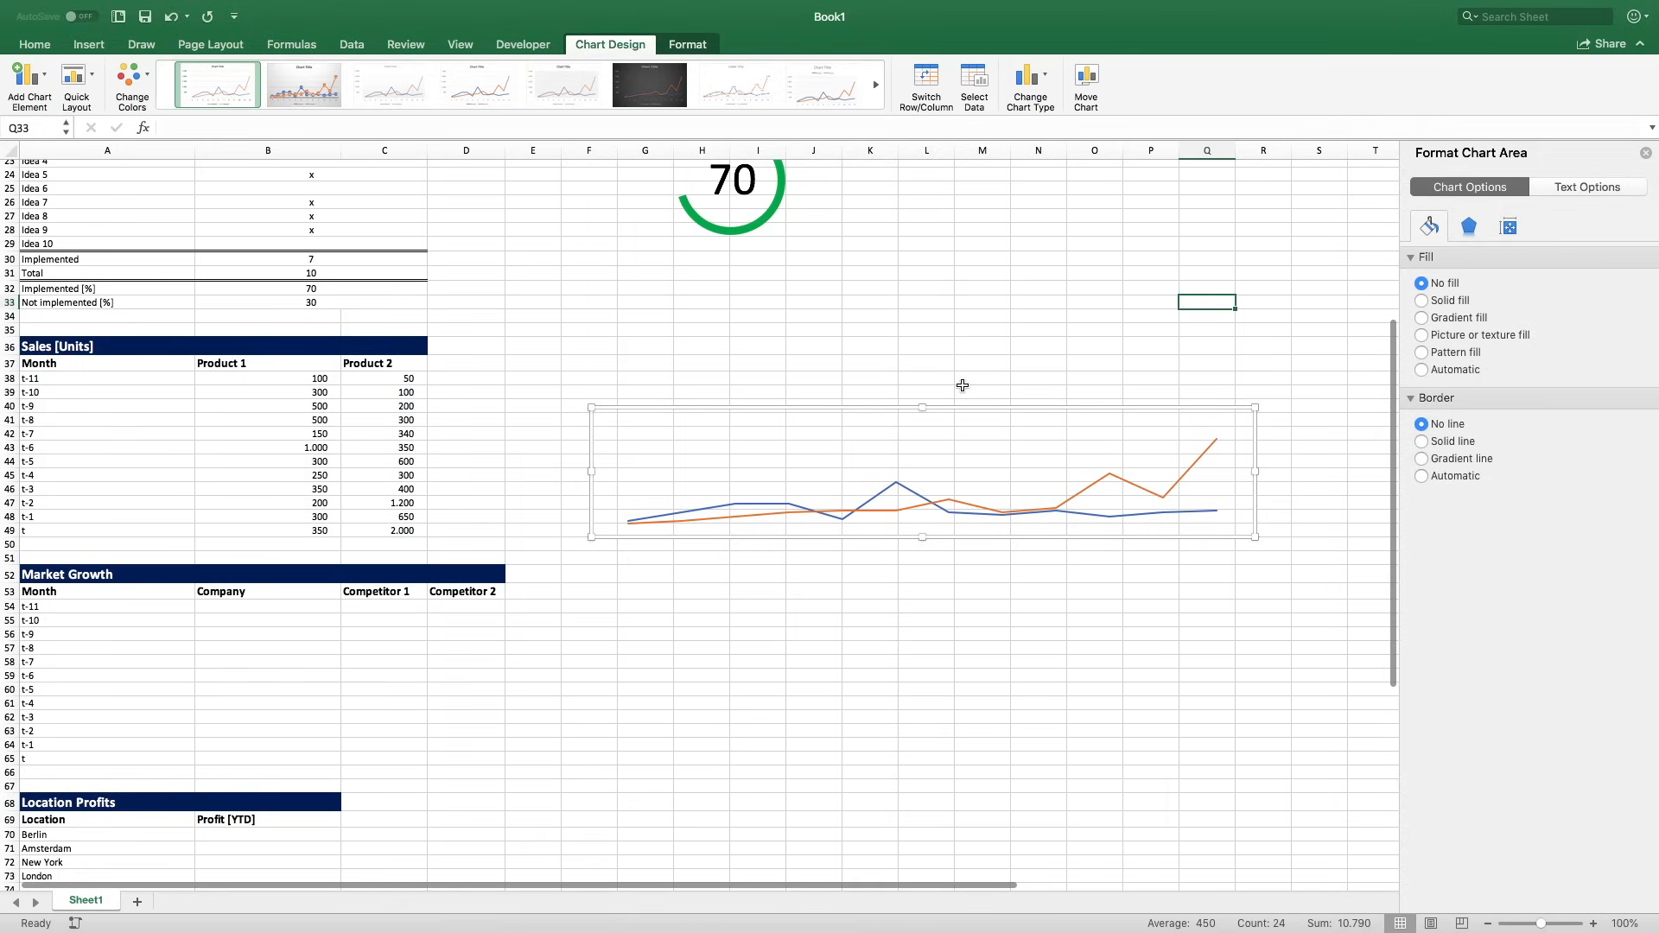
left_click(958, 422)
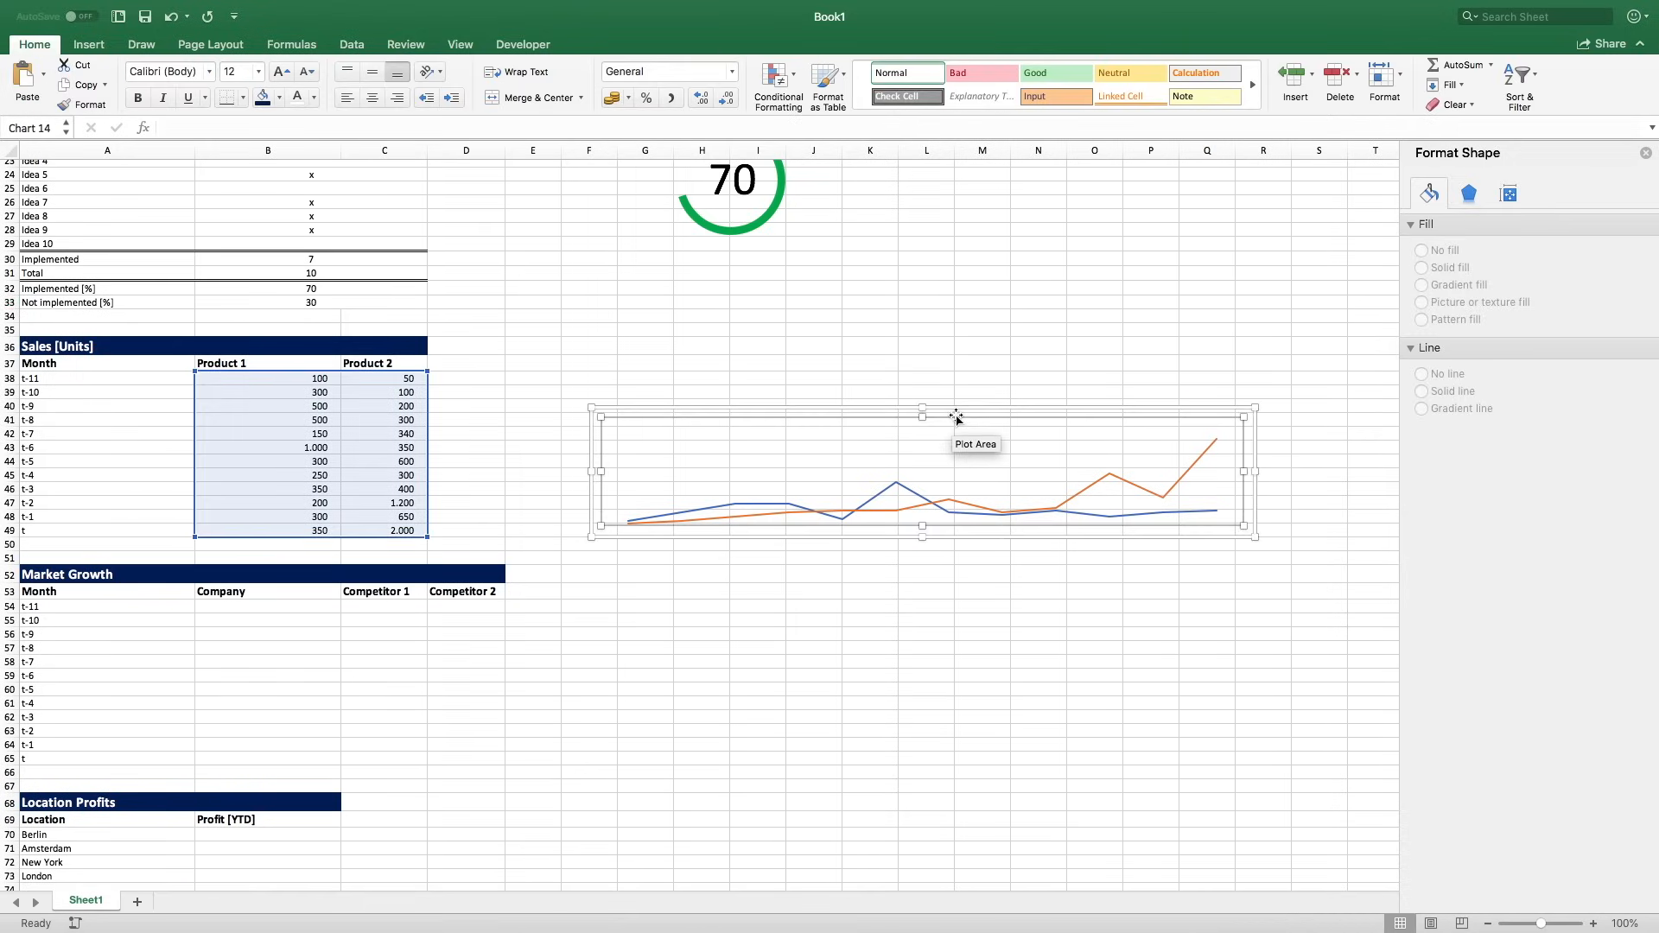
left_click_drag(967, 408, 974, 364)
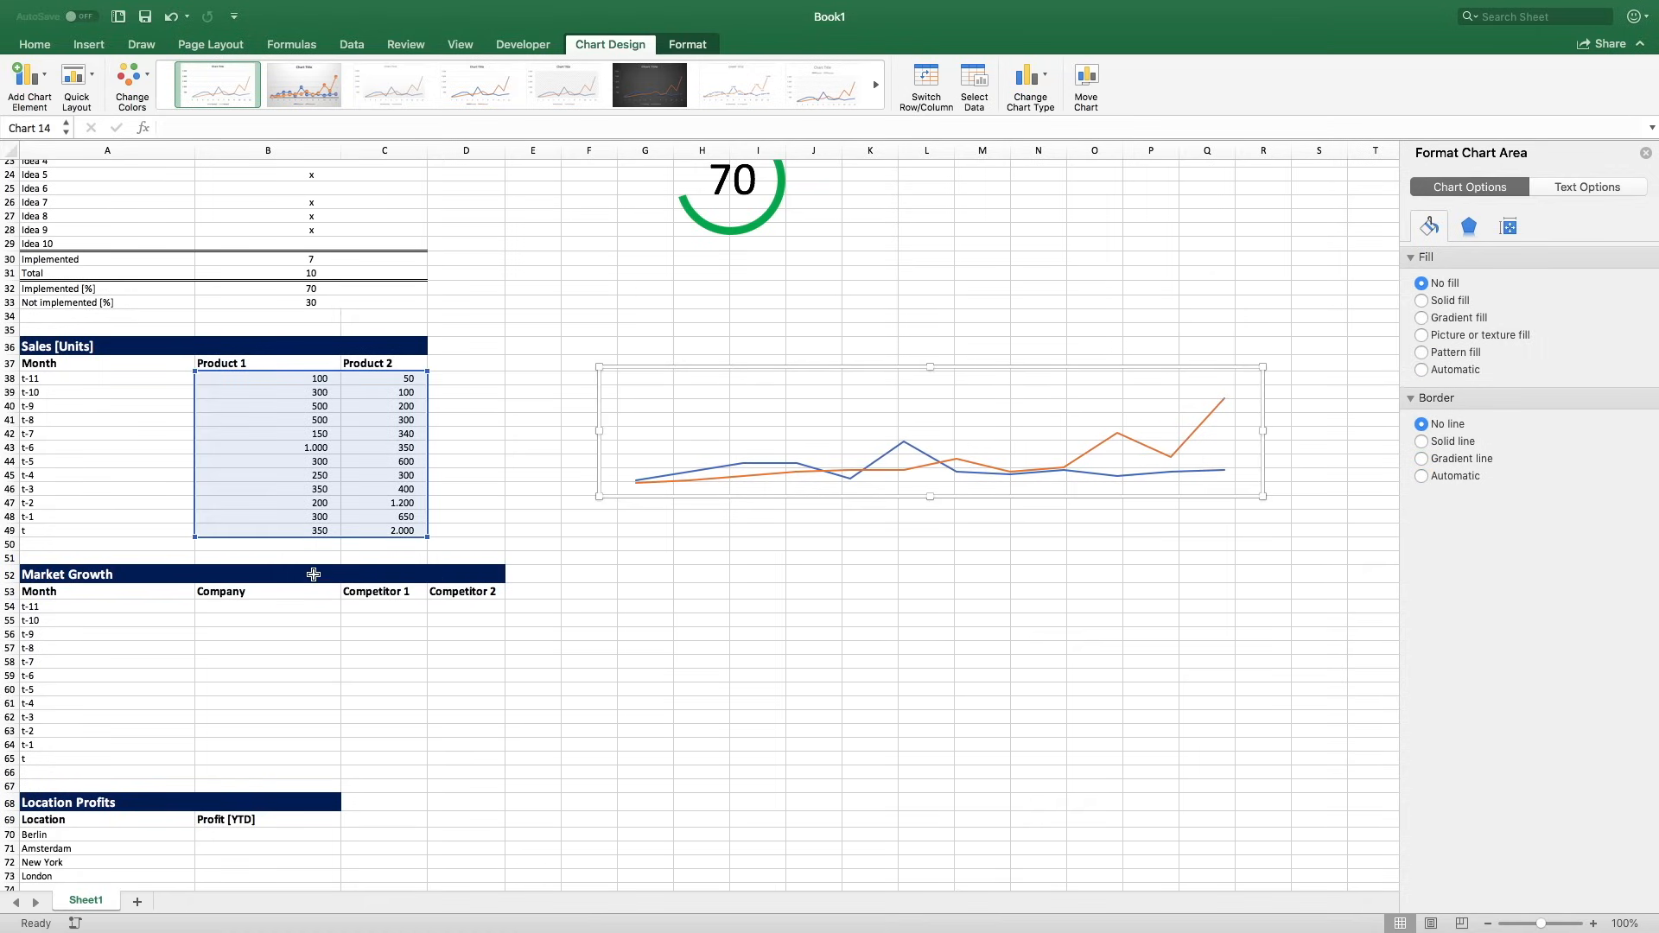
Fill the Company's Market Growth from t-11 to t with 300, 200, 400, 400, 300, 550, 650, 700, 850, 800, 1200 and 1300.
left_click(237, 594)
left_click(216, 603)
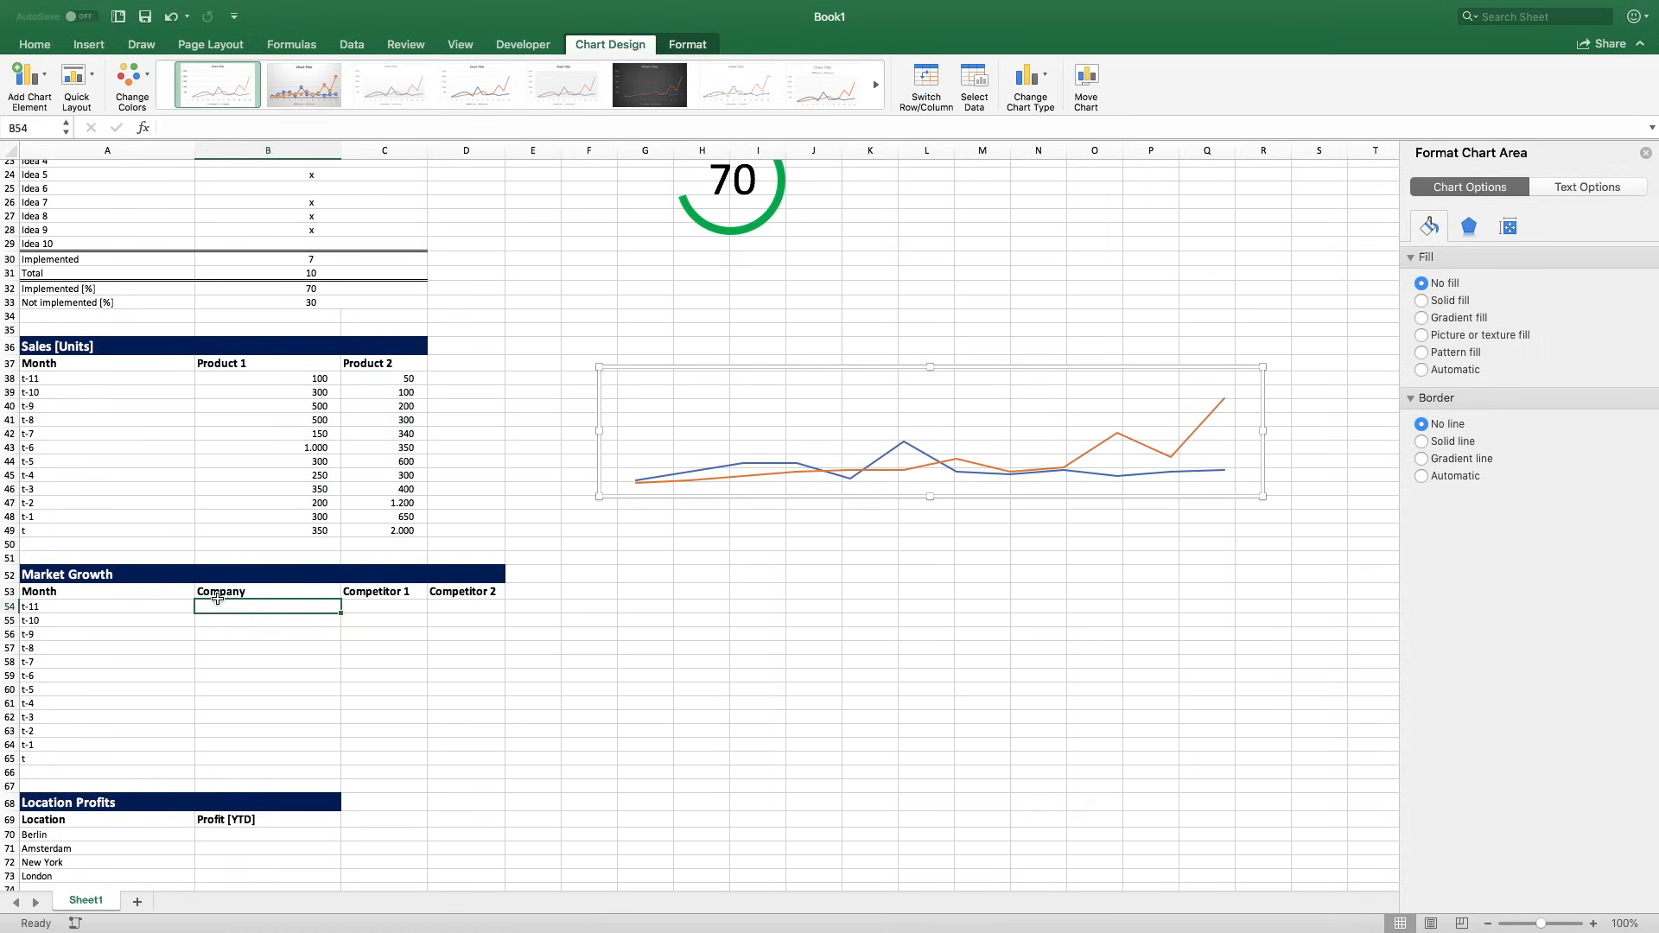
left_click(258, 609)
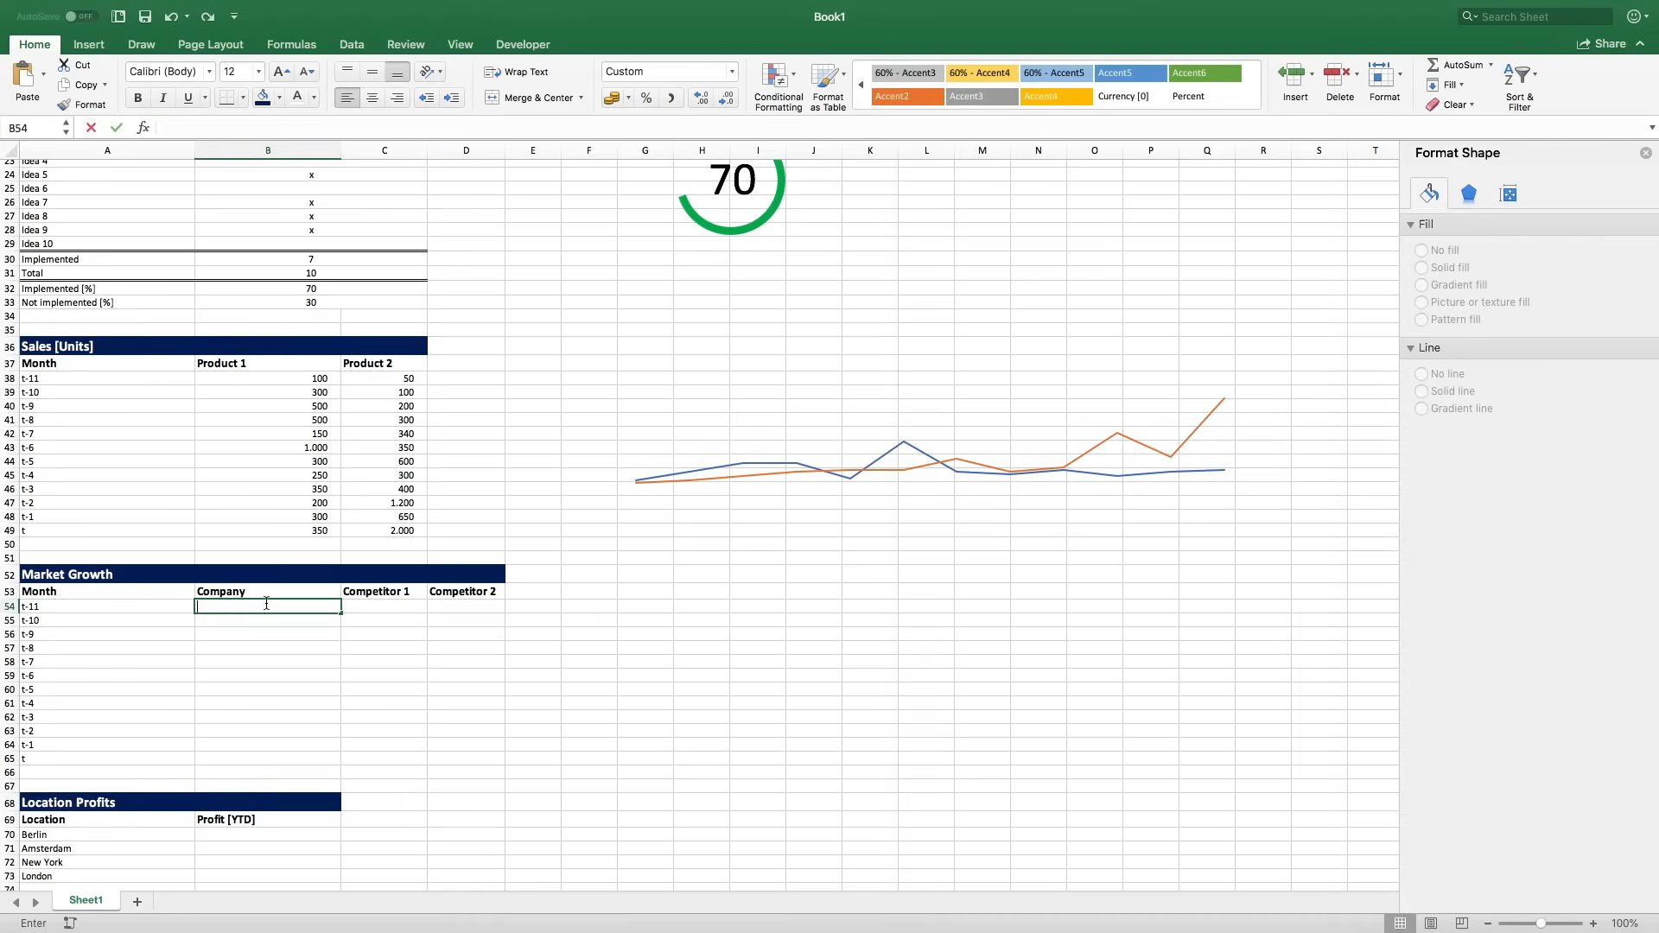
type("300")
key("Return")
type("200")
key("Return")
type("400")
key("Return")
type("400")
key("Return")
type("300")
key("Return")
type("550")
key("Return")
type("650")
key("Return")
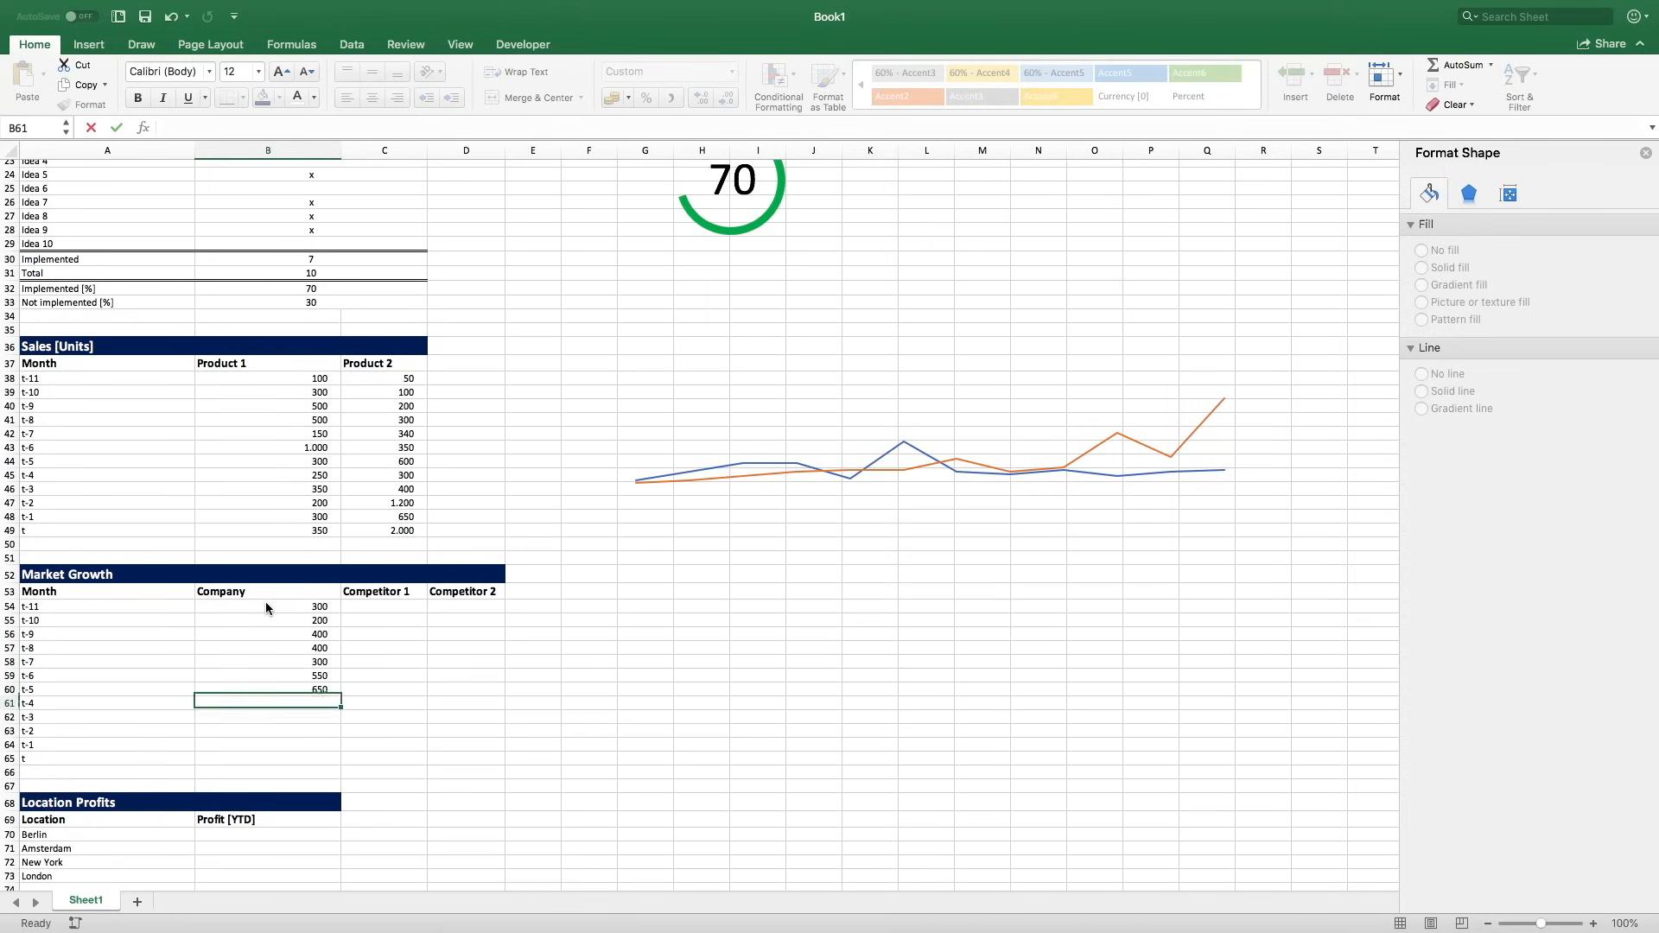
type("700")
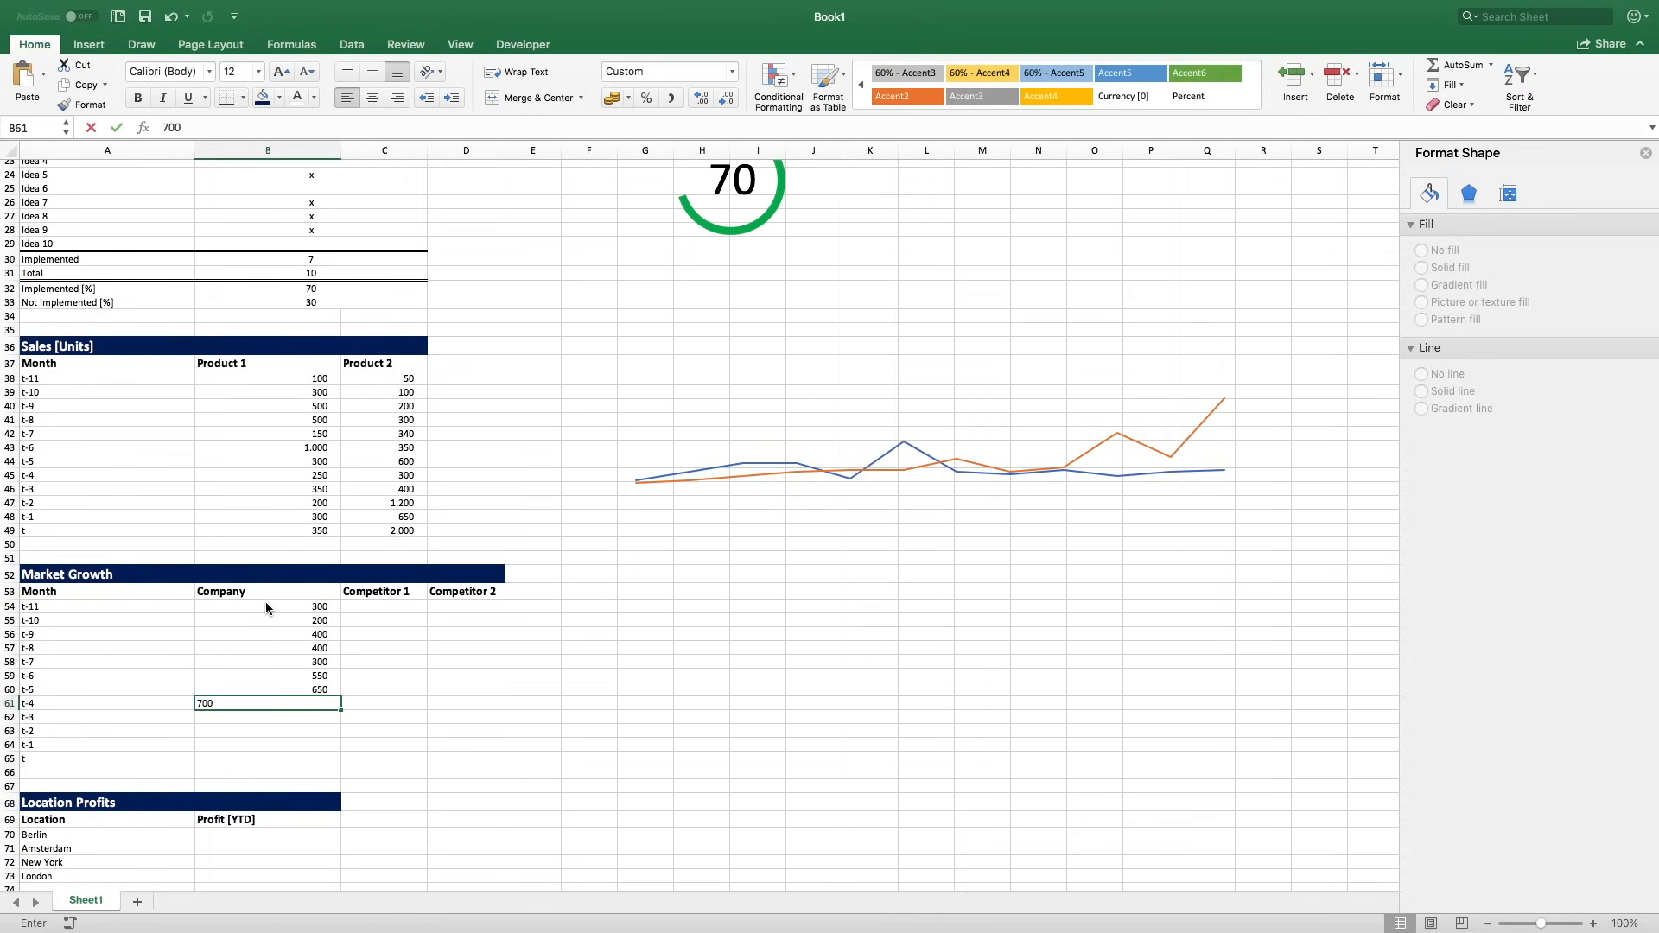
key("Return")
type("850")
key("Return")
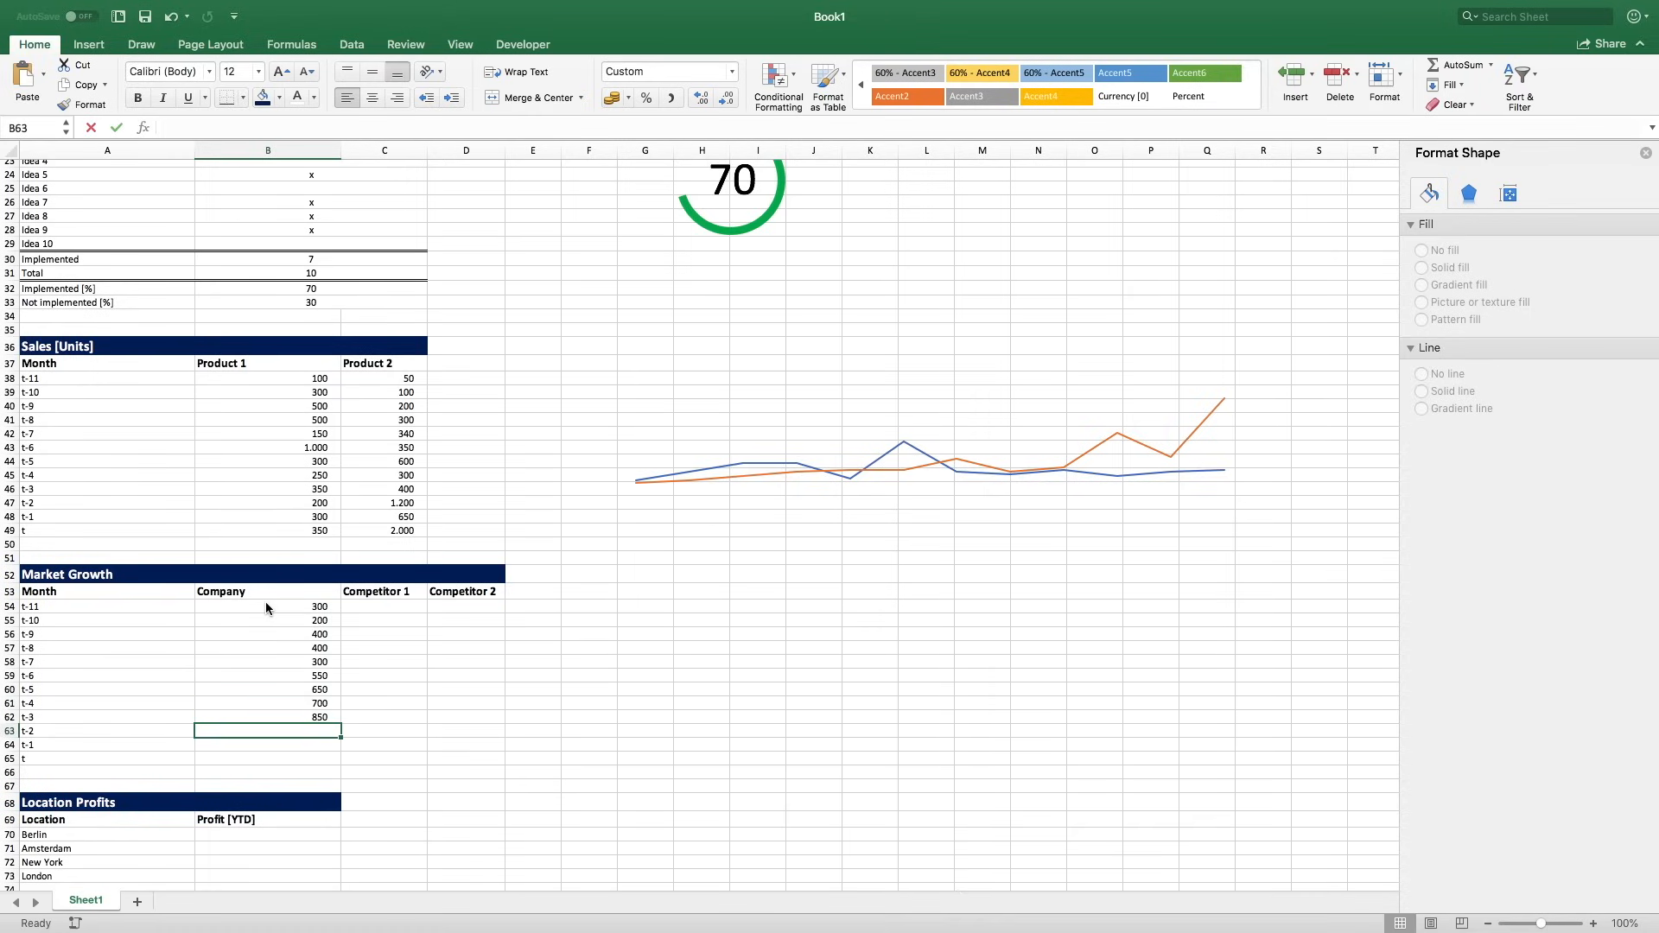
type("800")
key("Return")
type("1200")
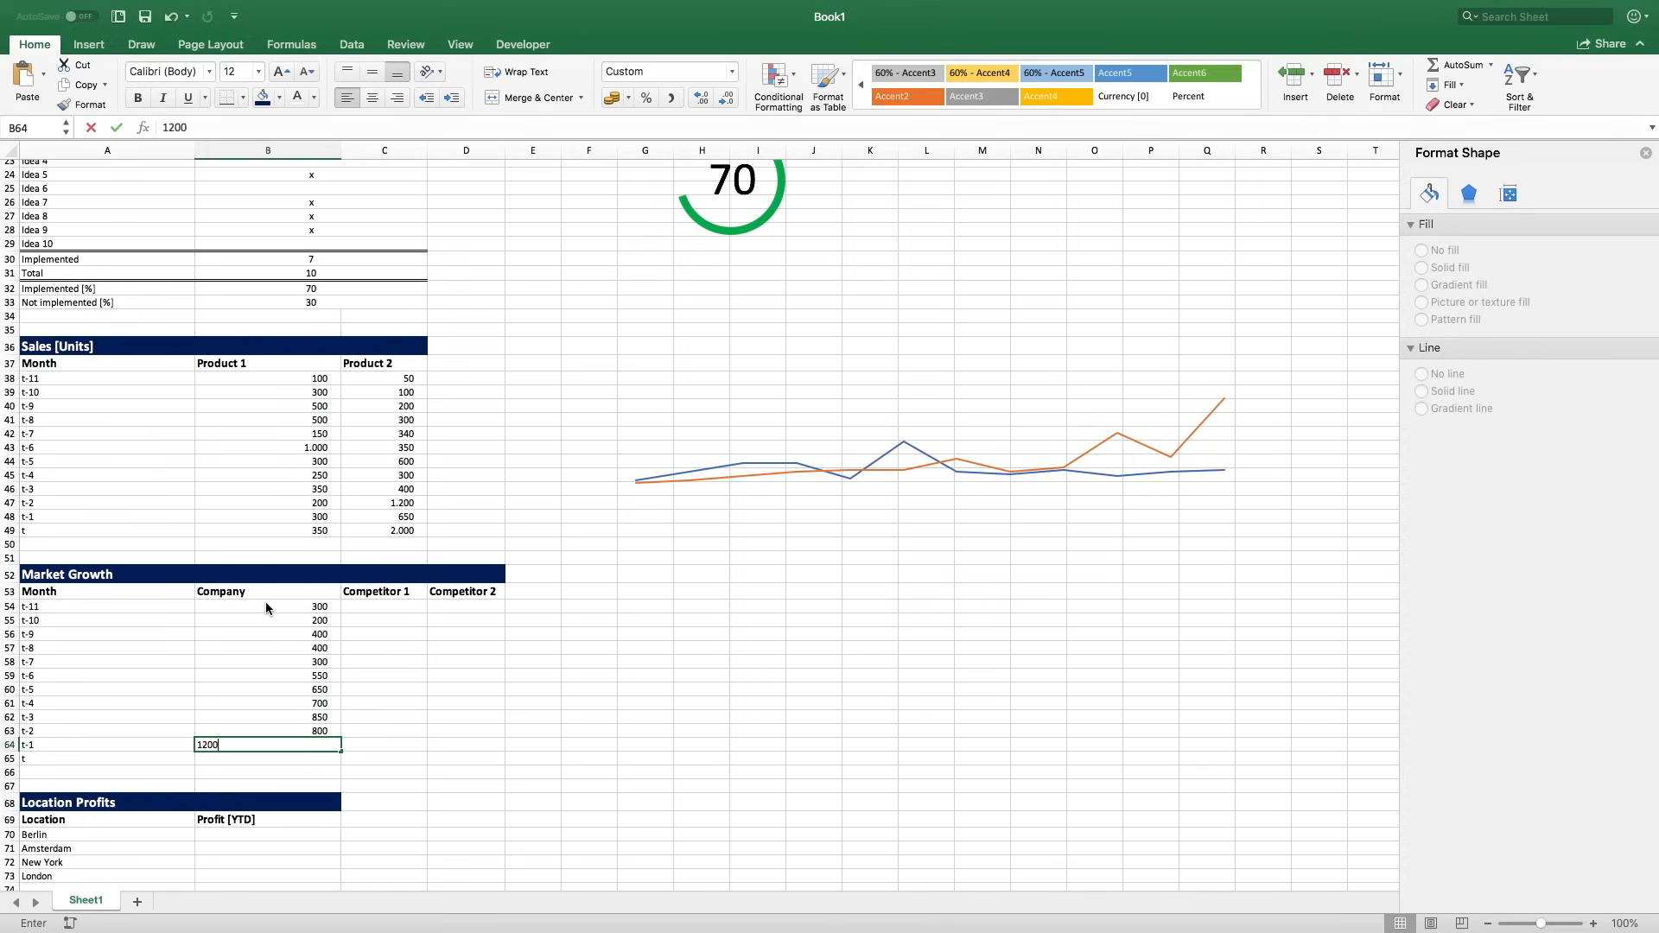
key("Return")
type("1300")
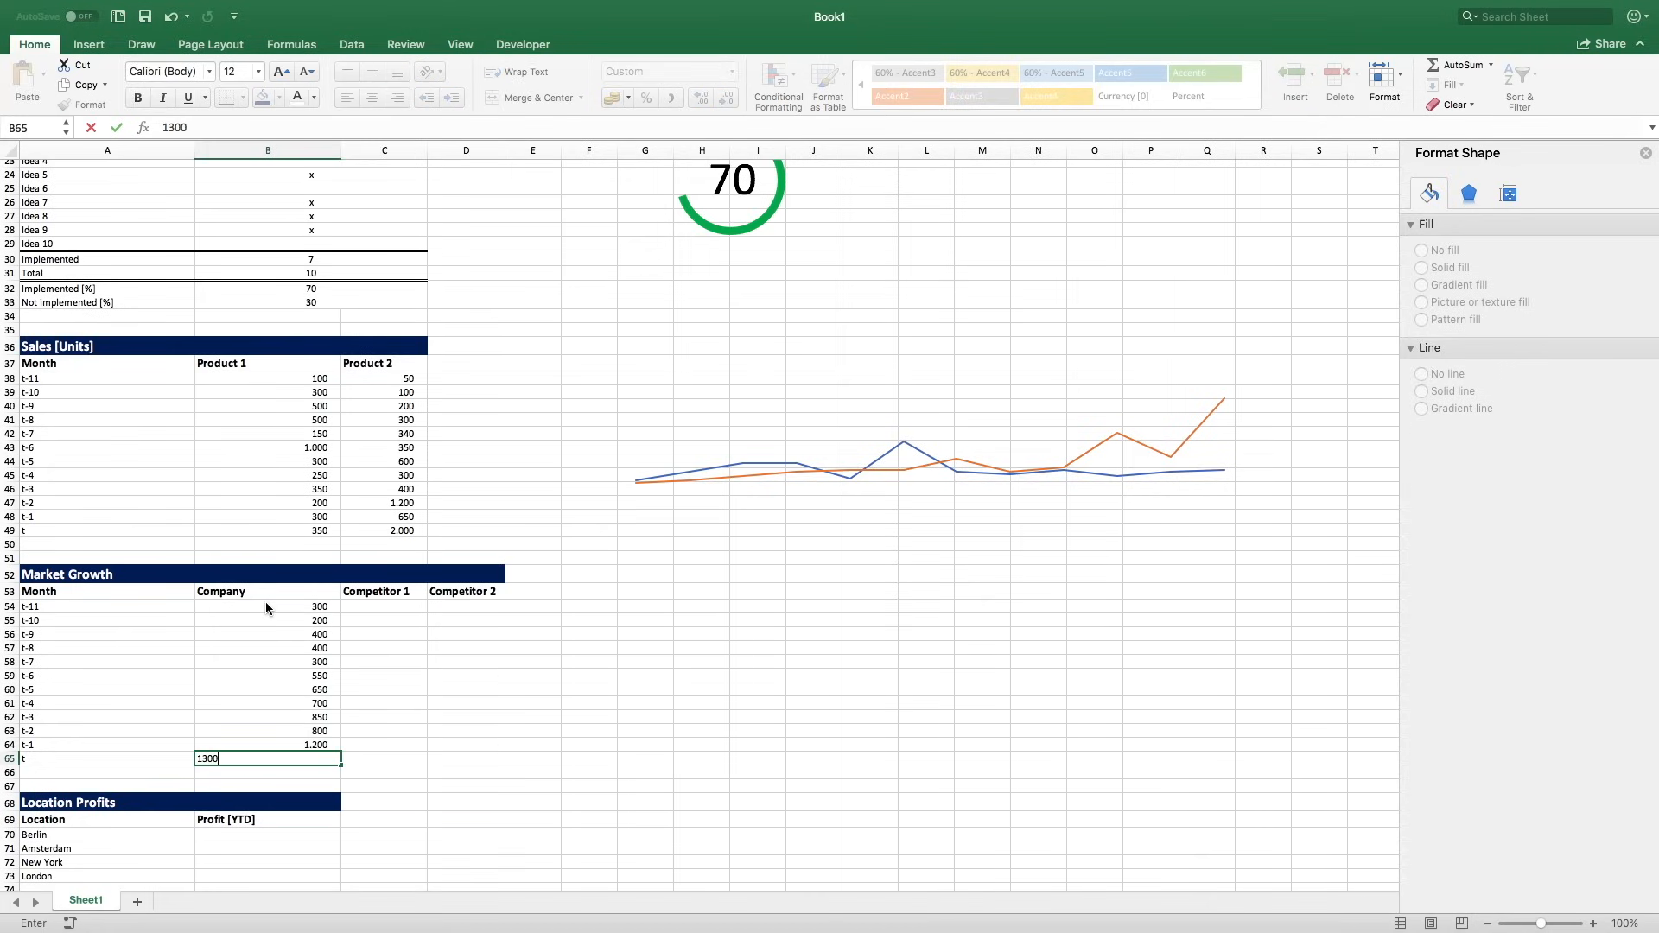
key("Return")
Fill Competitor 1's Market Growth from t-11 to t with 50, 100, 100, 150, 200, 200, 200, 250, 350, 600, 700 and 400.
left_click(359, 607)
type("50")
key("Return")
type("100")
key("Return")
type("10")
key("Return")
key("Up")
type("100")
key("Return")
type("150")
key("Return")
type("200")
key("Return")
type("200")
key("Return")
type("200")
key("Return")
type("250")
key("Return")
type("350")
key("Return")
type("600")
key("Return")
type("700")
key("Return")
type("400")
key("Return")
Fill Competitor 2's Market Growth from t-11 to t-7 with 30, 150, 25, 200 and 150.
left_click(480, 607)
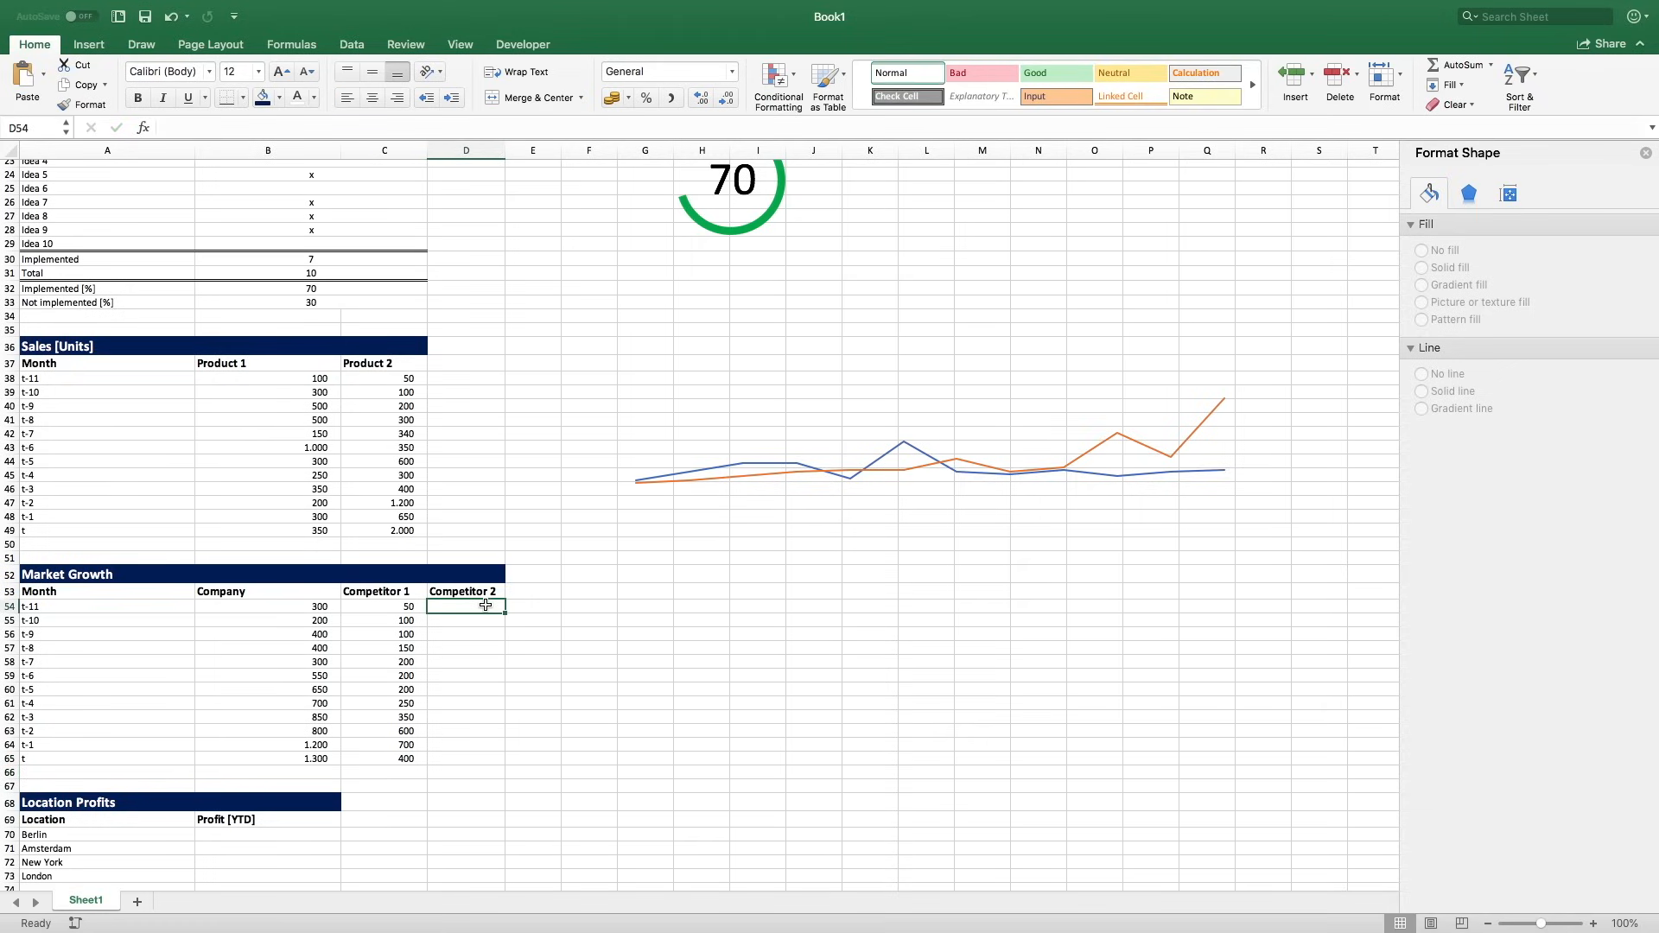
type("30")
key("Return")
type("150")
key("Return")
type("25")
key("Return")
type("200")
key("Return")
type("150")
key("Return")
type("250")
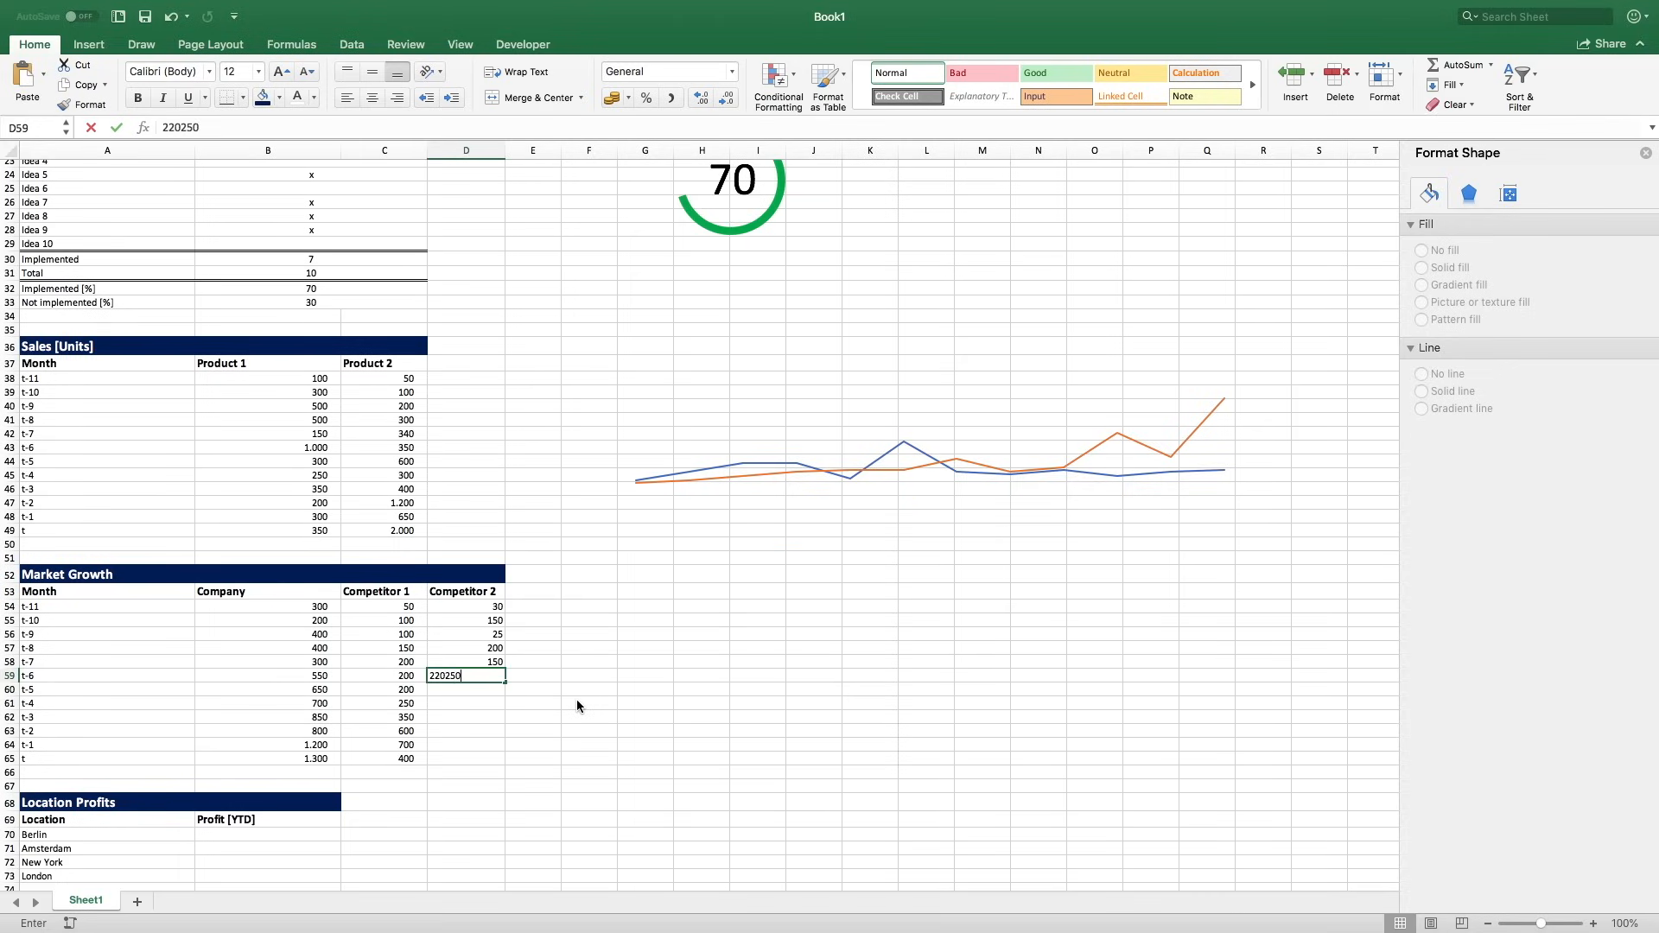
key("Return")
type("300")
key("Return")
left_click(500, 676)
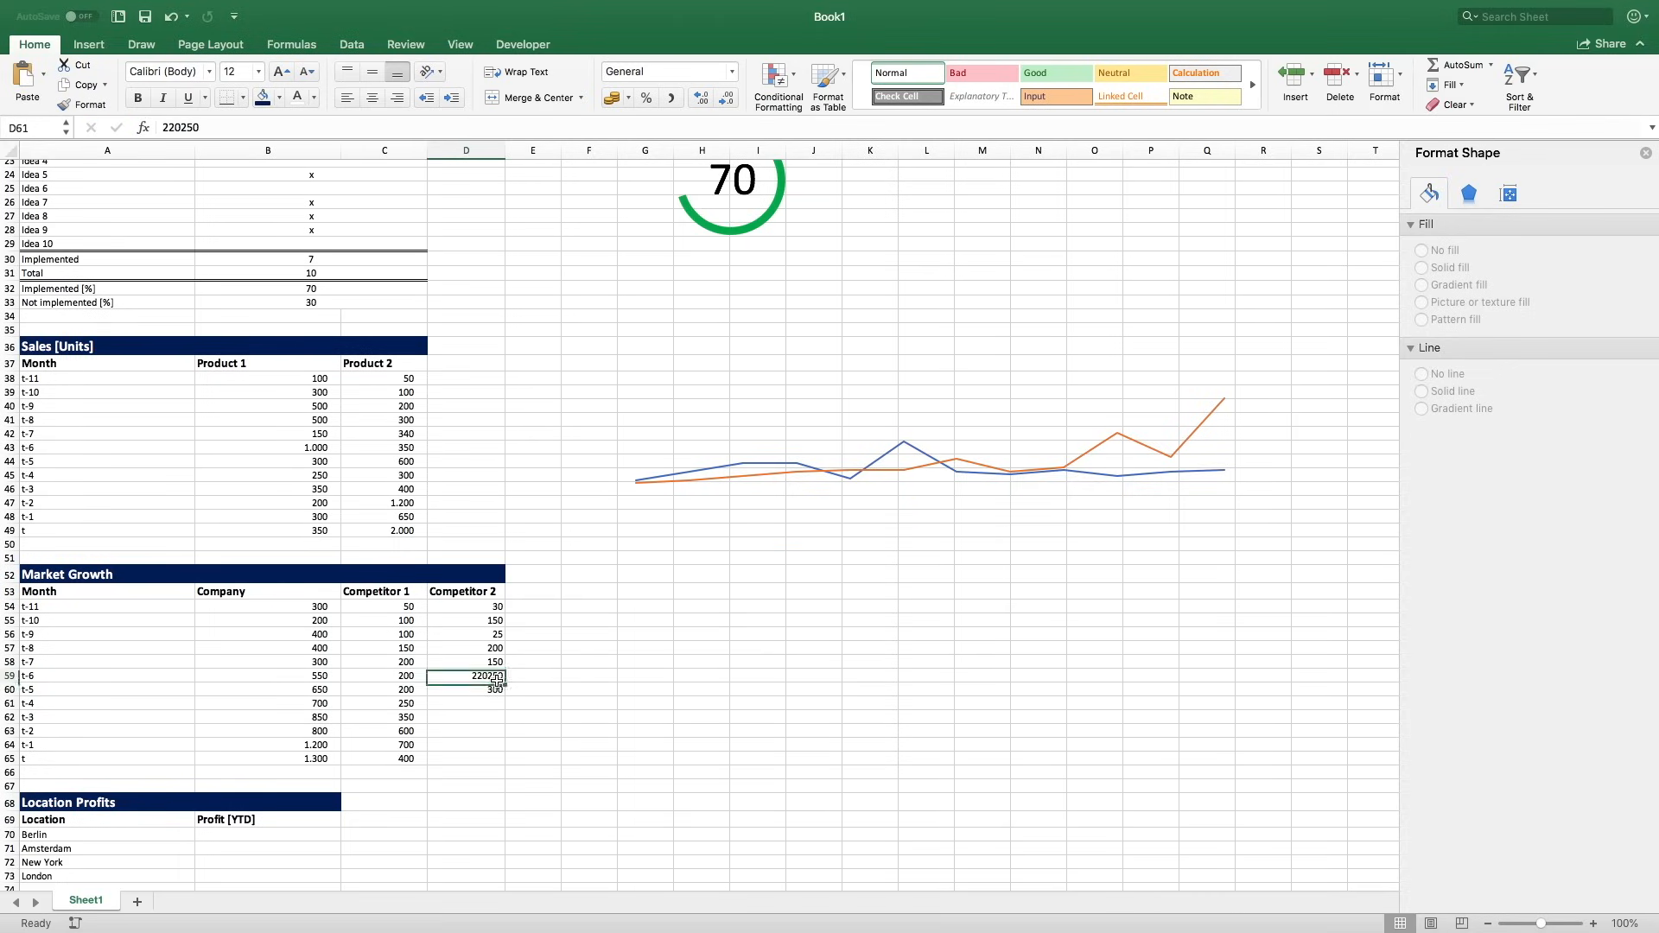
Fill Competitor 2's Market Growth from t-6 to t with 220, 250, 300, 250, 350, 350 and 300.
type("220")
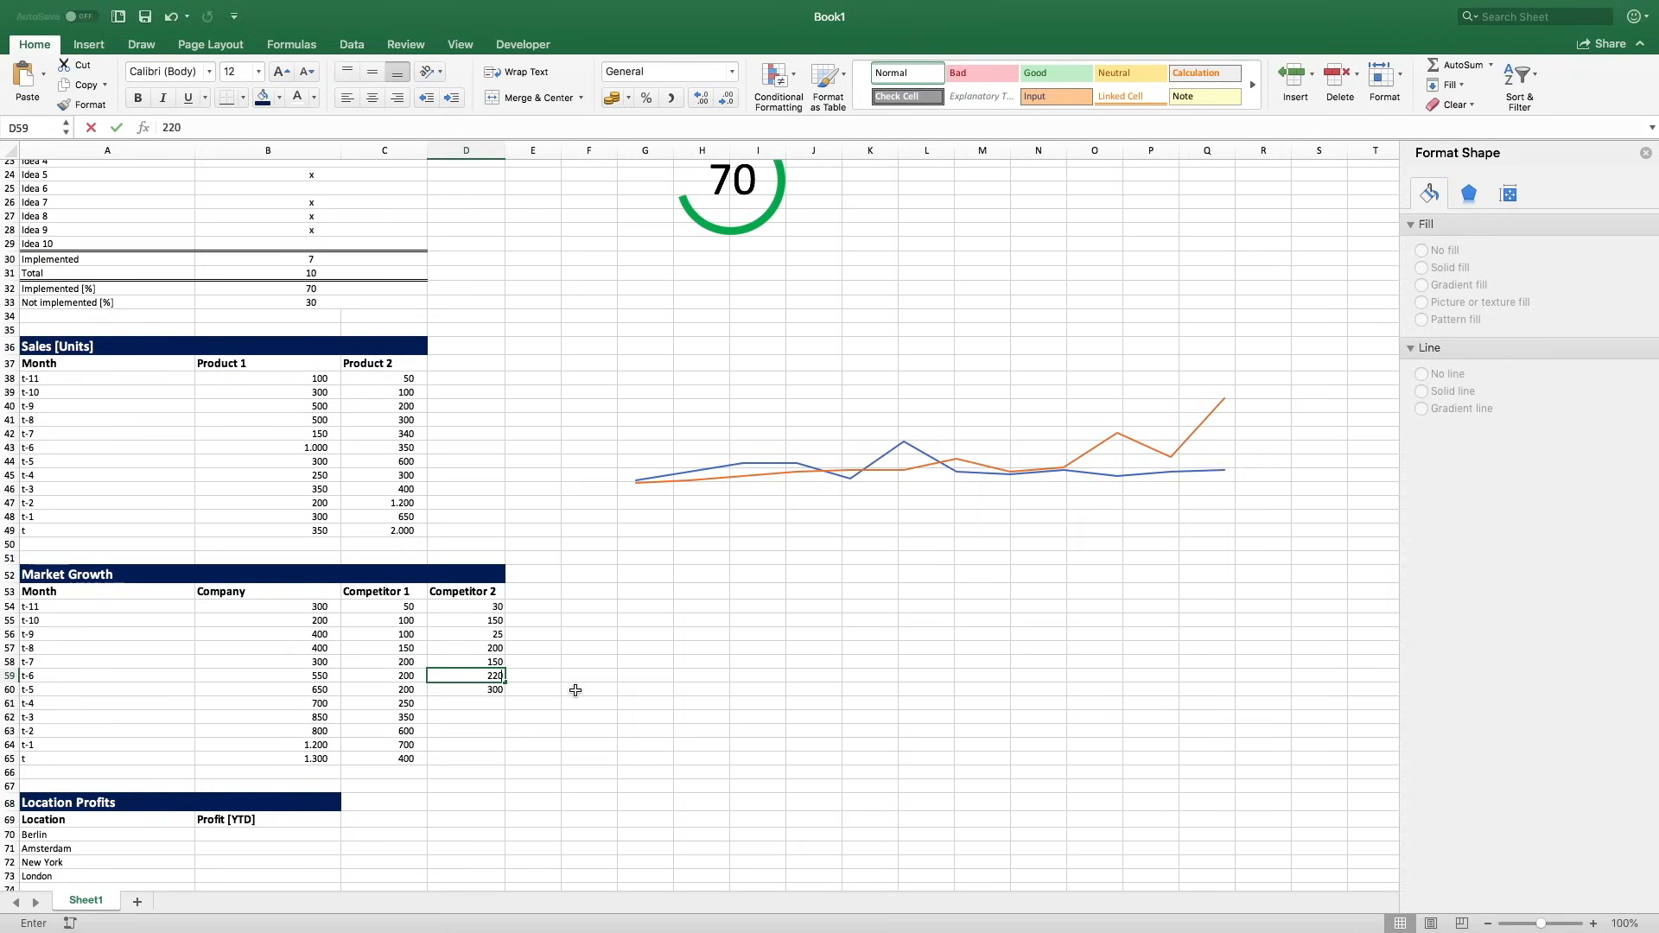
key("Return")
type("250")
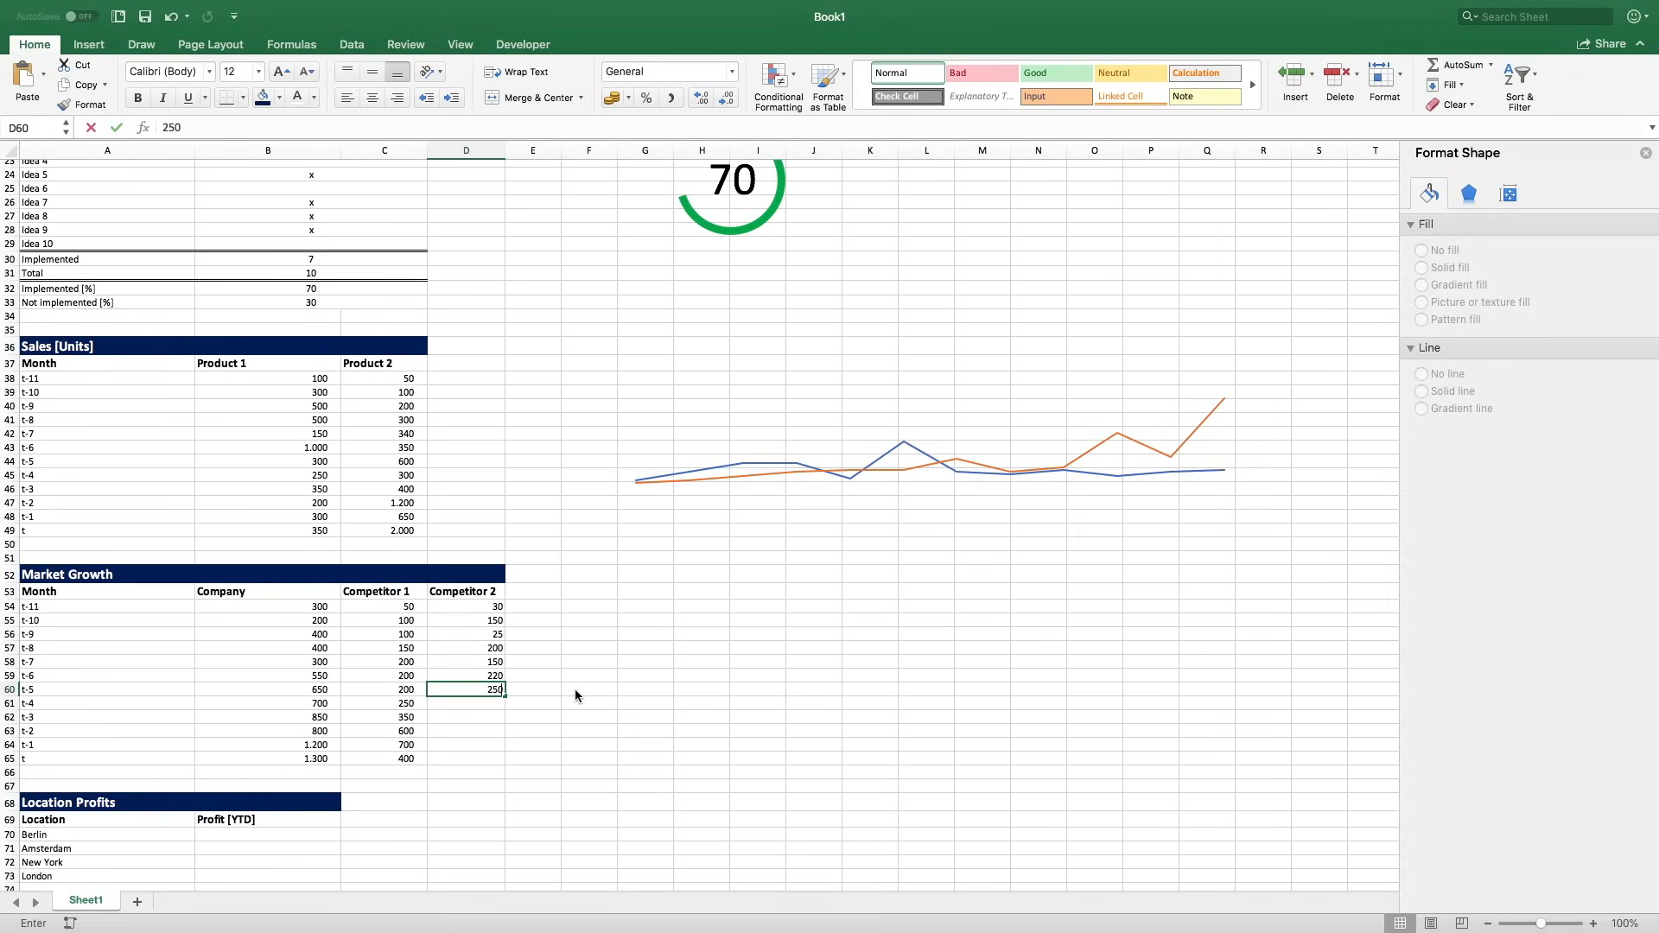
key("Return")
type("300")
key("Return")
type("250")
key("Return")
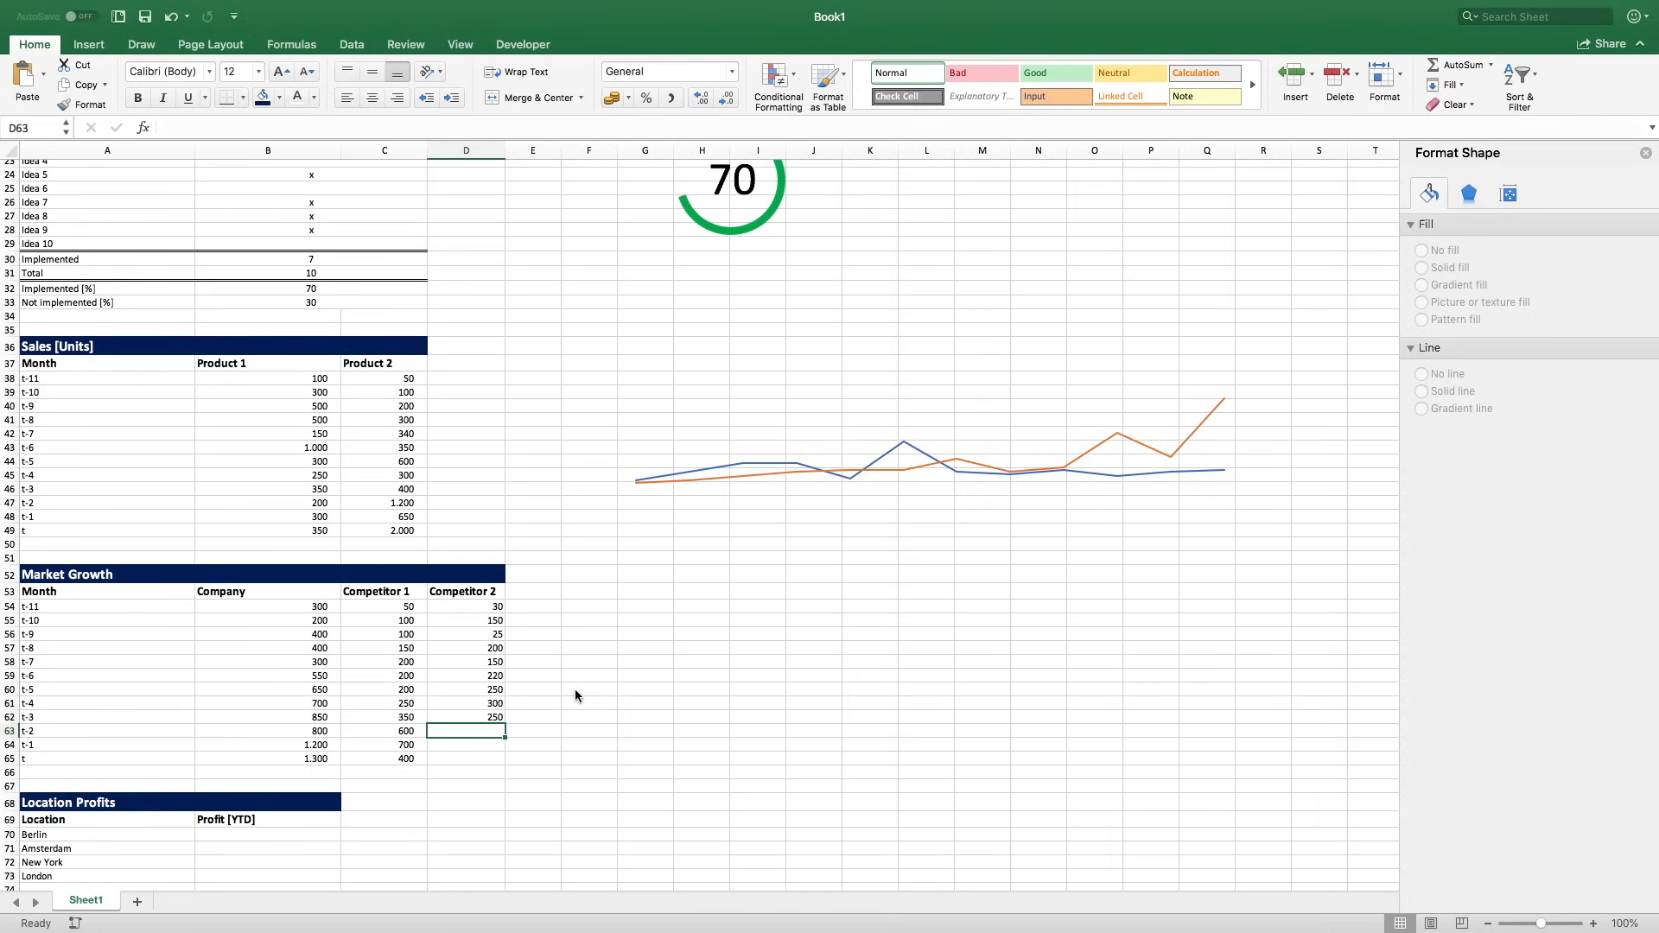
type("350")
key("Return")
type("350")
key("Return")
type("300")
key("Return")
Insert a 2-D stacked column chart from the Market Growth values B54:D65 and place it beside the table, below the sales chart.
left_click(307, 610)
left_click_drag(307, 610, 484, 759)
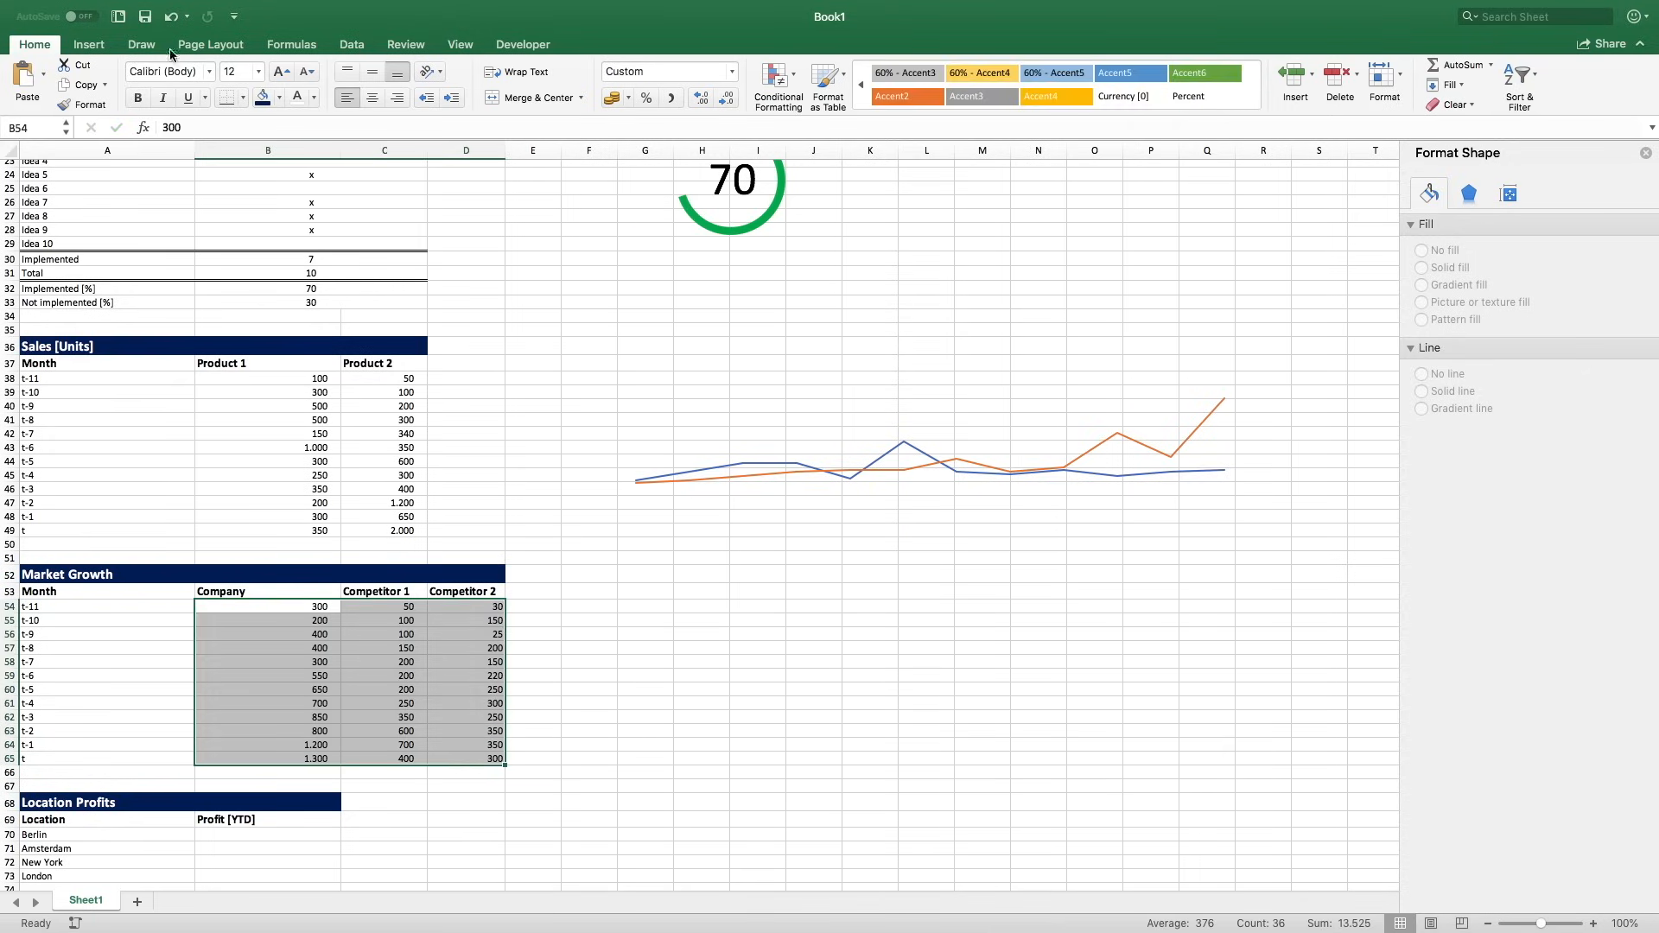
left_click(101, 48)
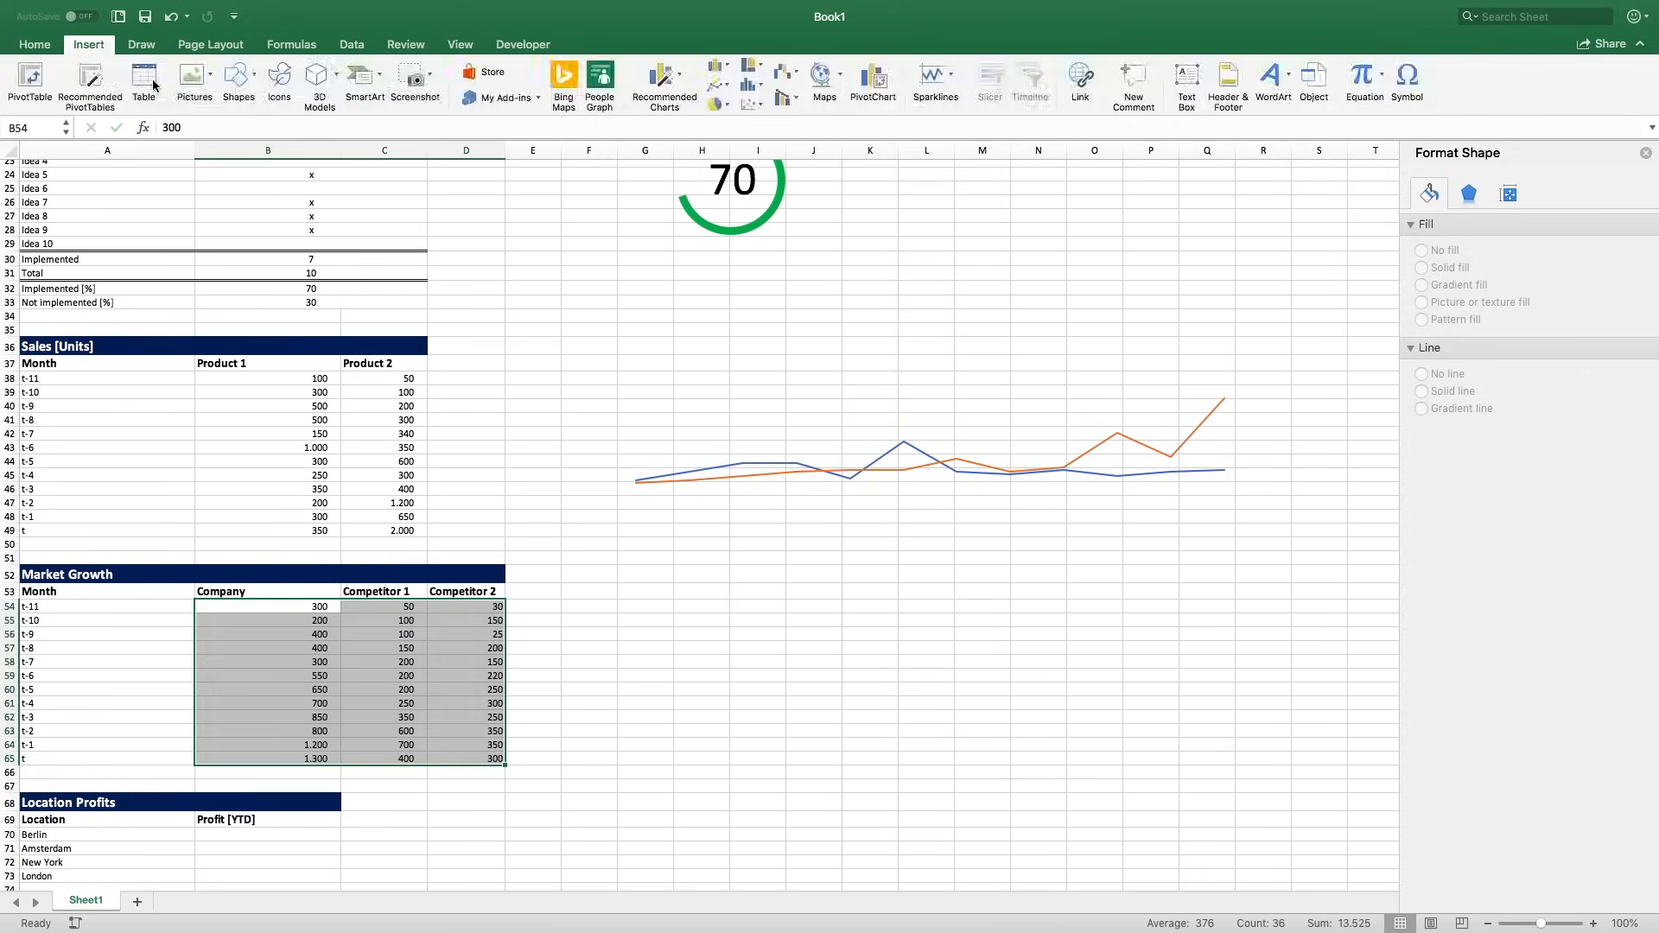
left_click(729, 68)
left_click(868, 152)
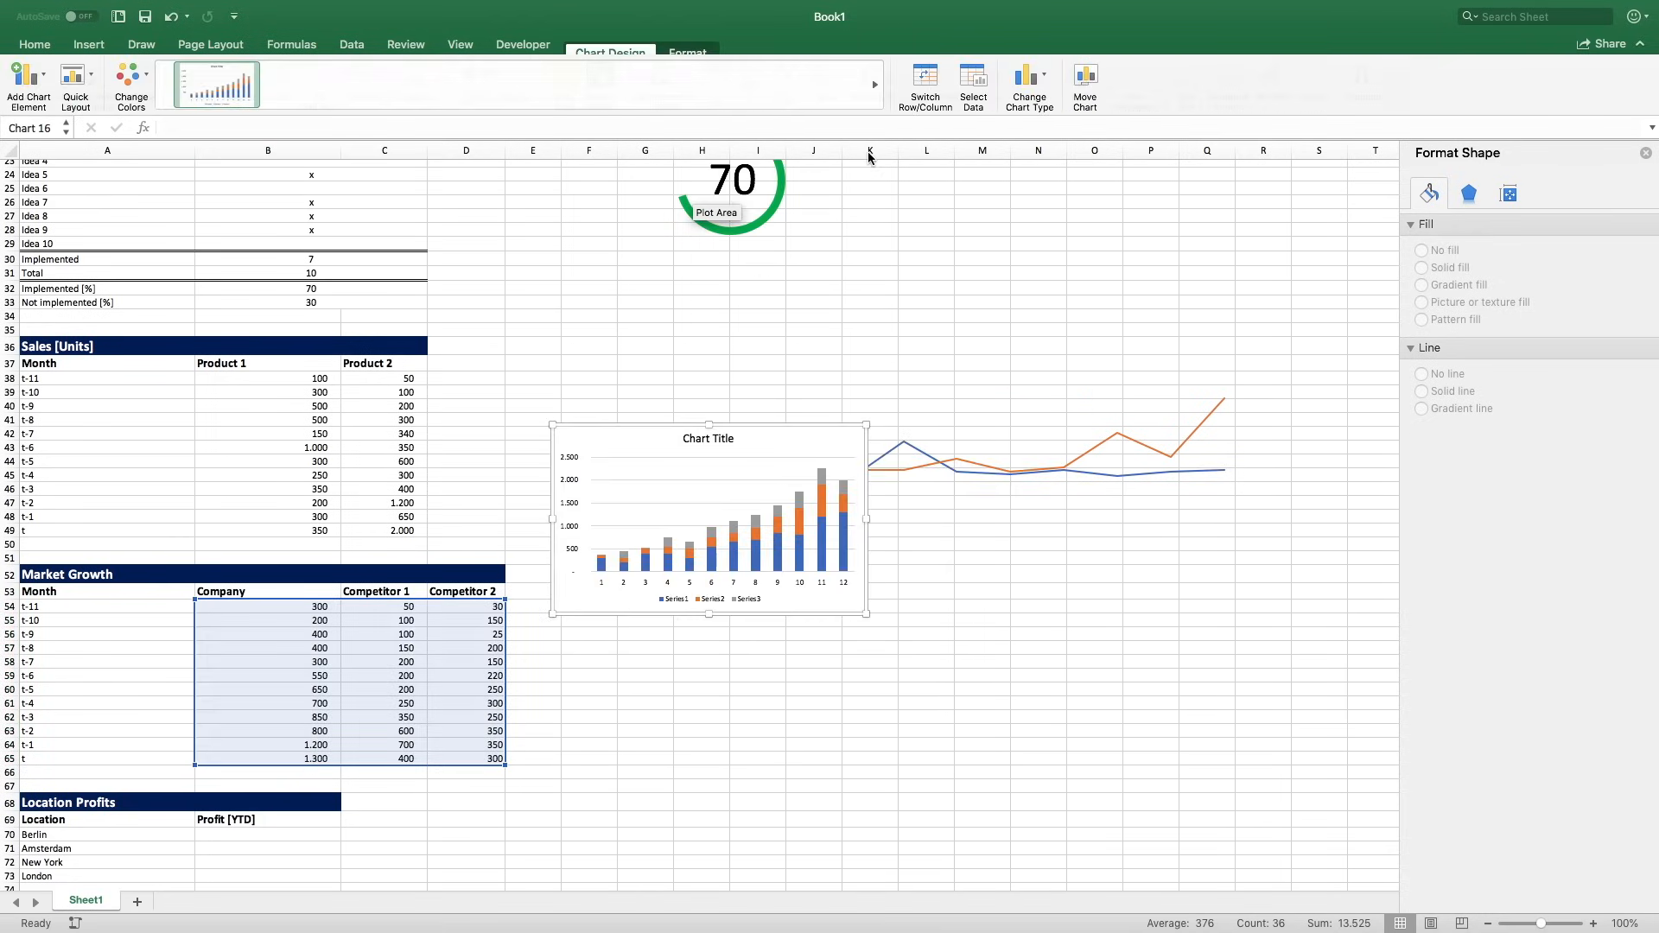
left_click_drag(816, 430, 872, 575)
Remove the title, vertical axis, gridlines and legend from the market growth chart.
left_click(782, 593)
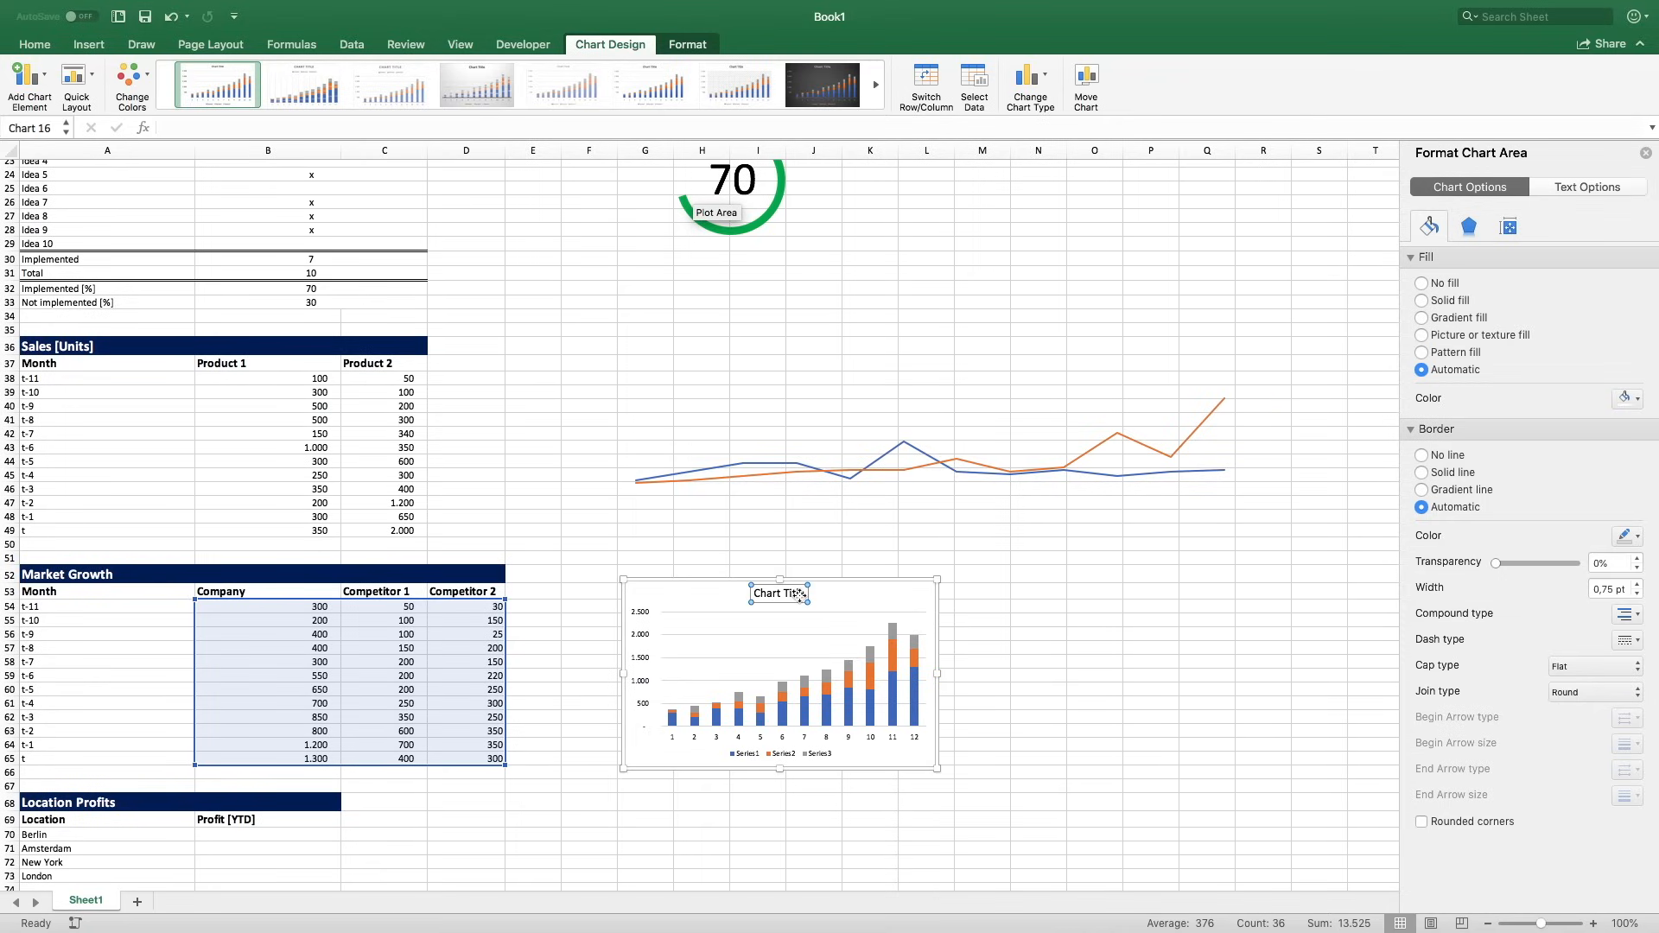
key("Delete")
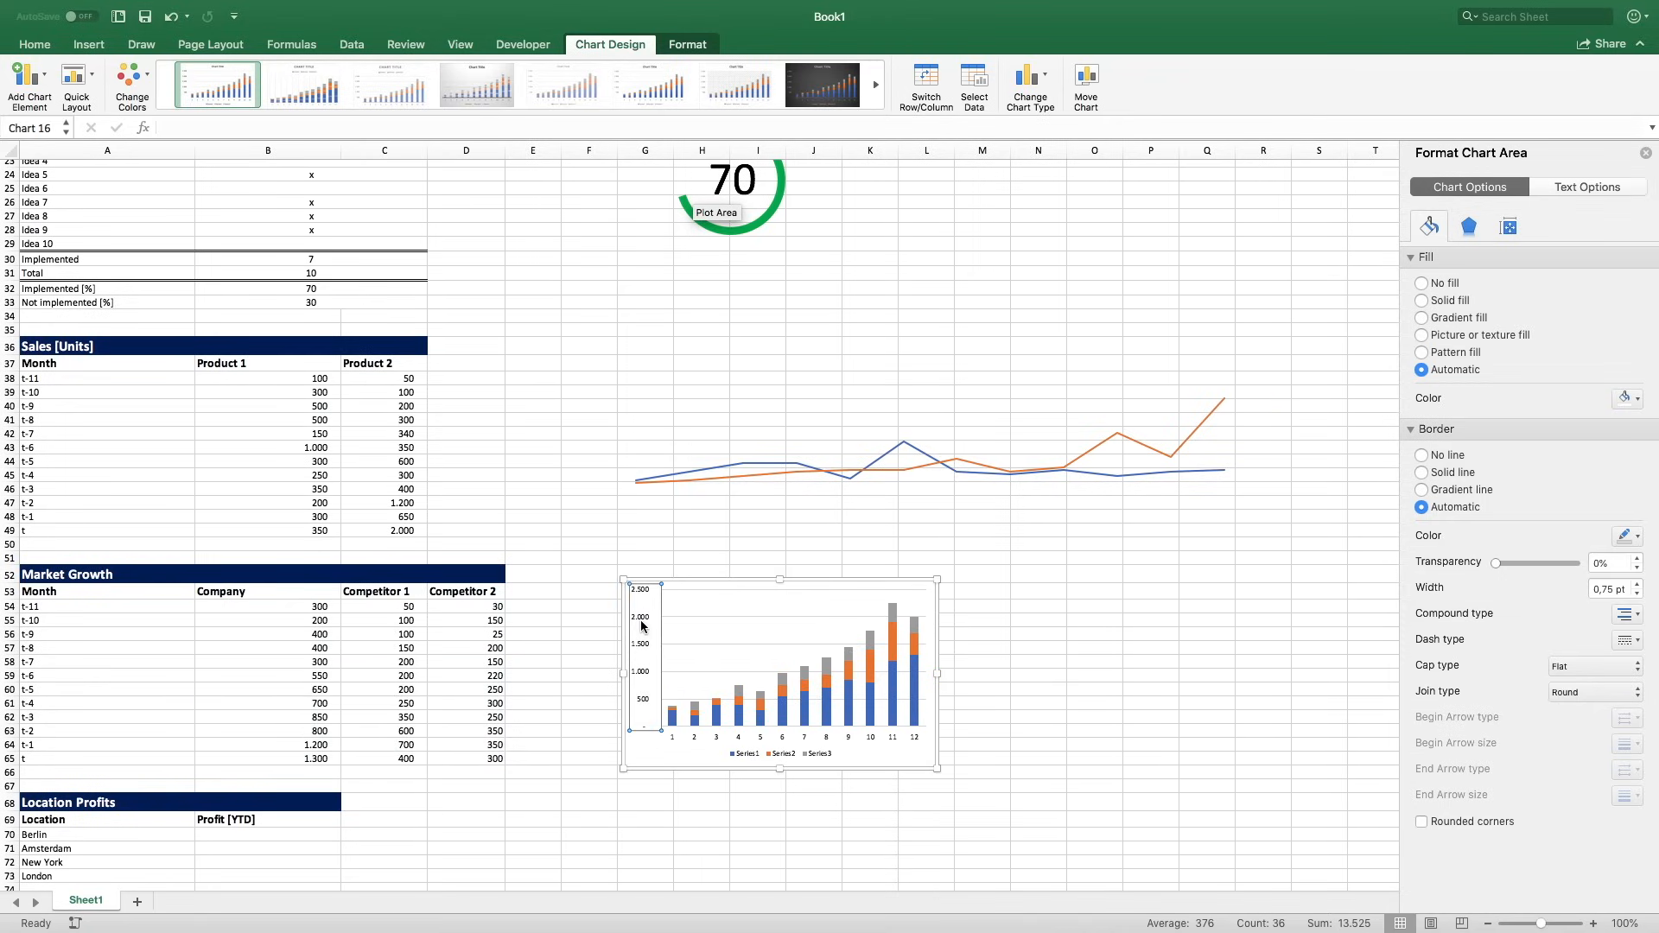
left_click(642, 626)
key("Delete")
left_click(690, 622)
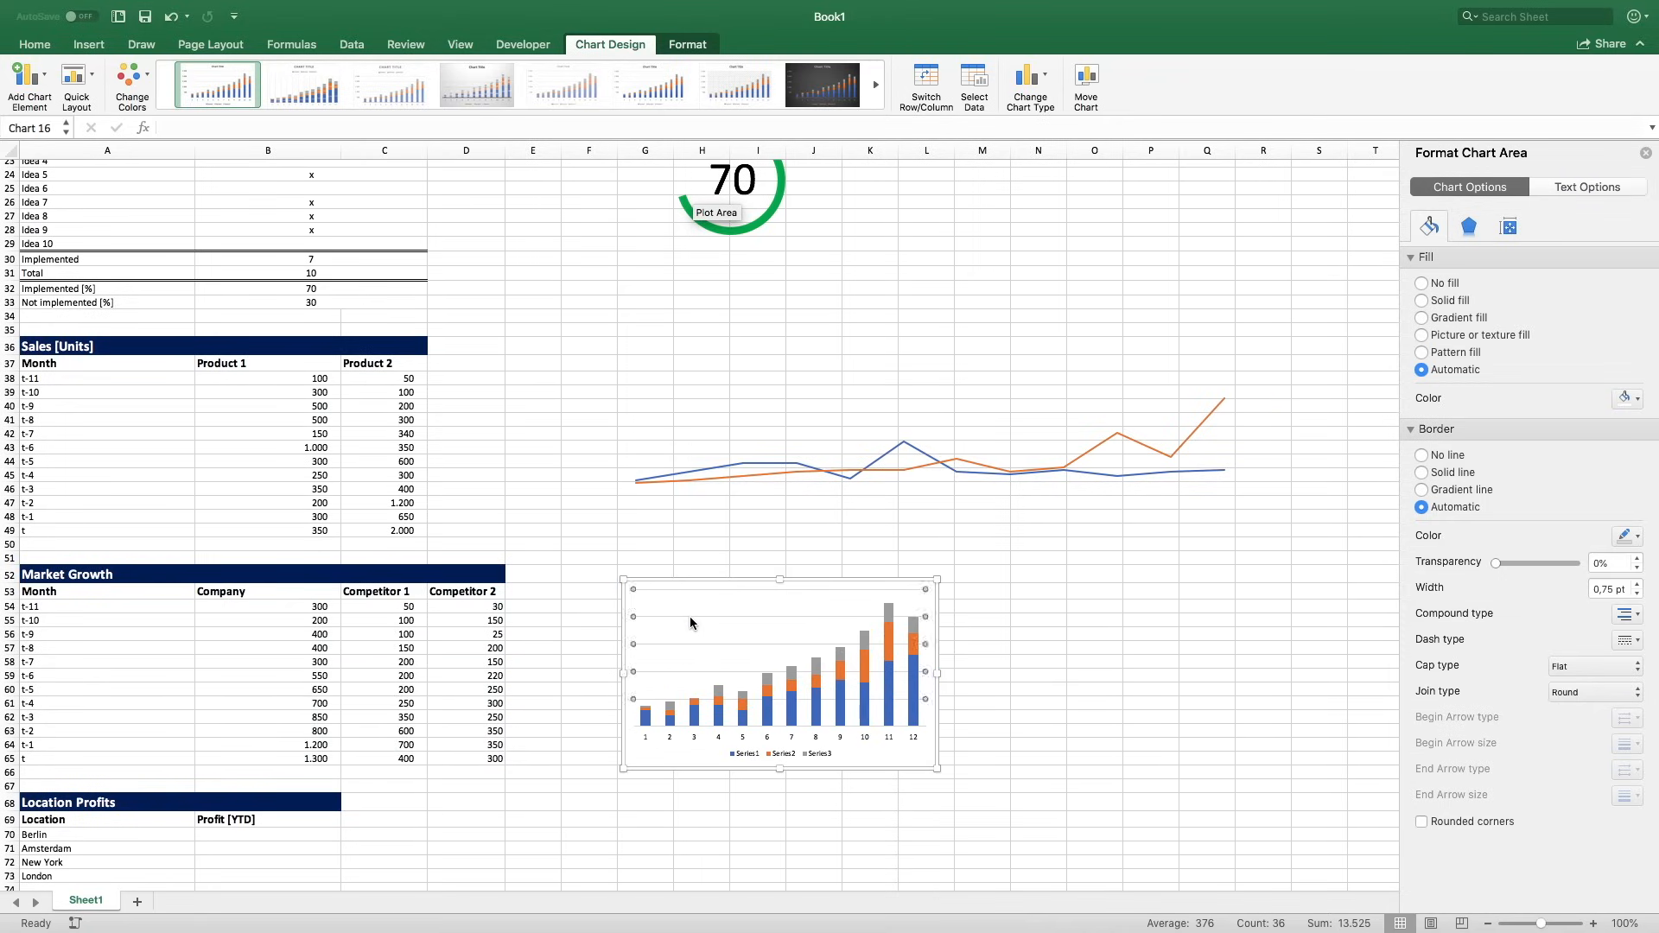
key("Delete")
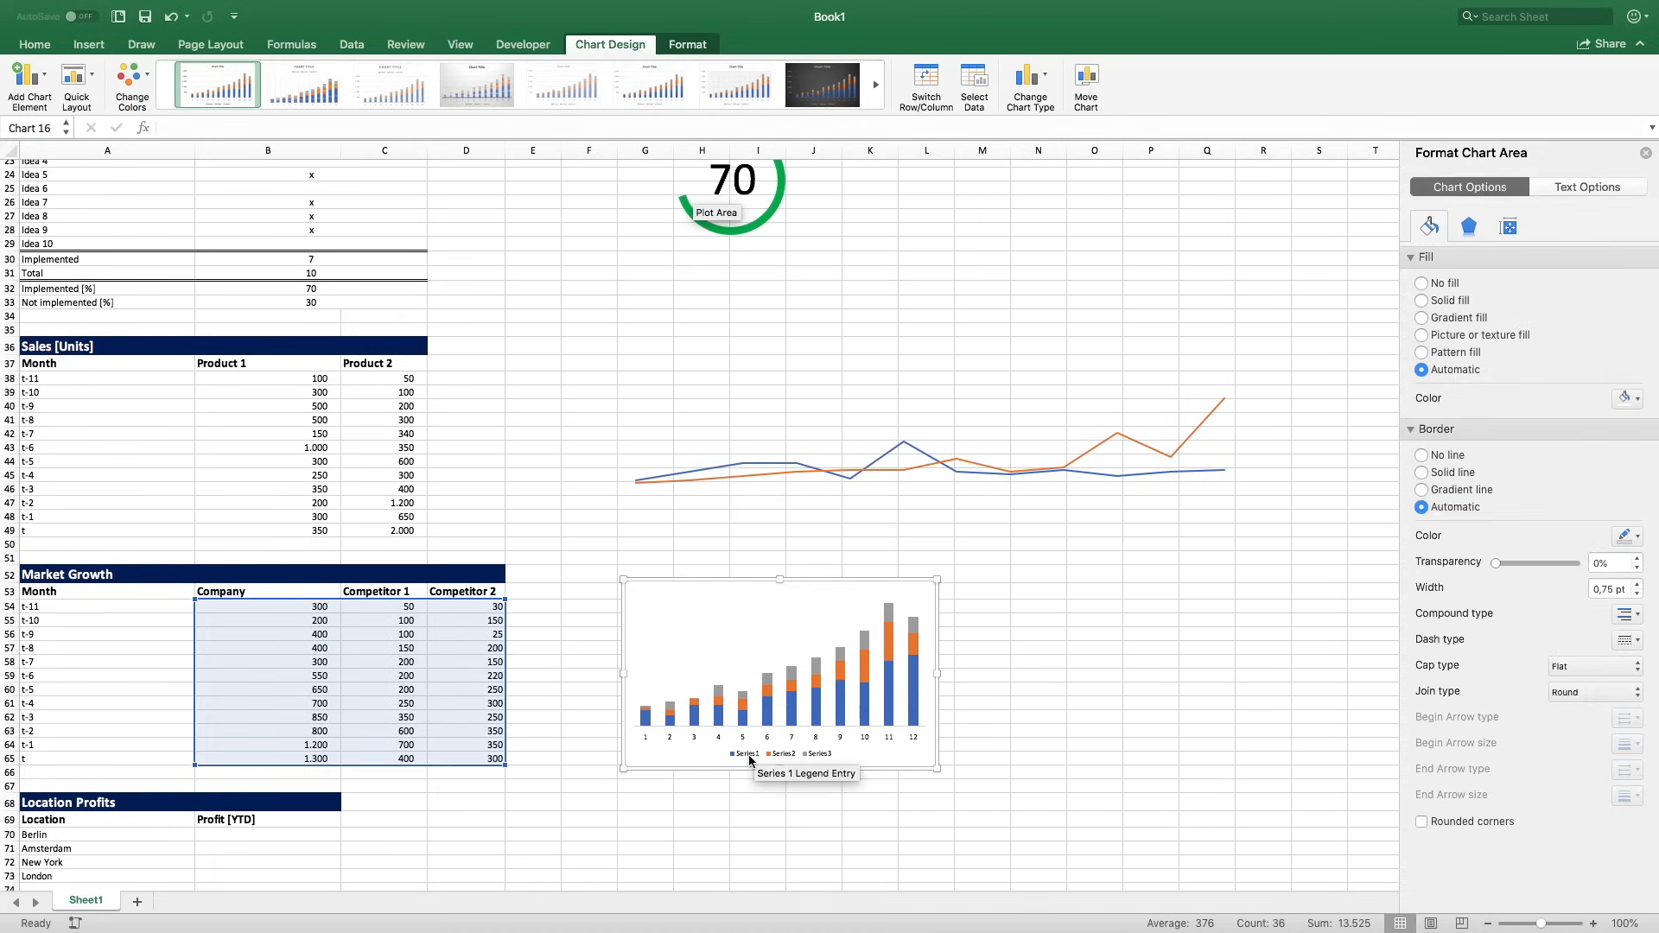
left_click(749, 754)
key("Delete")
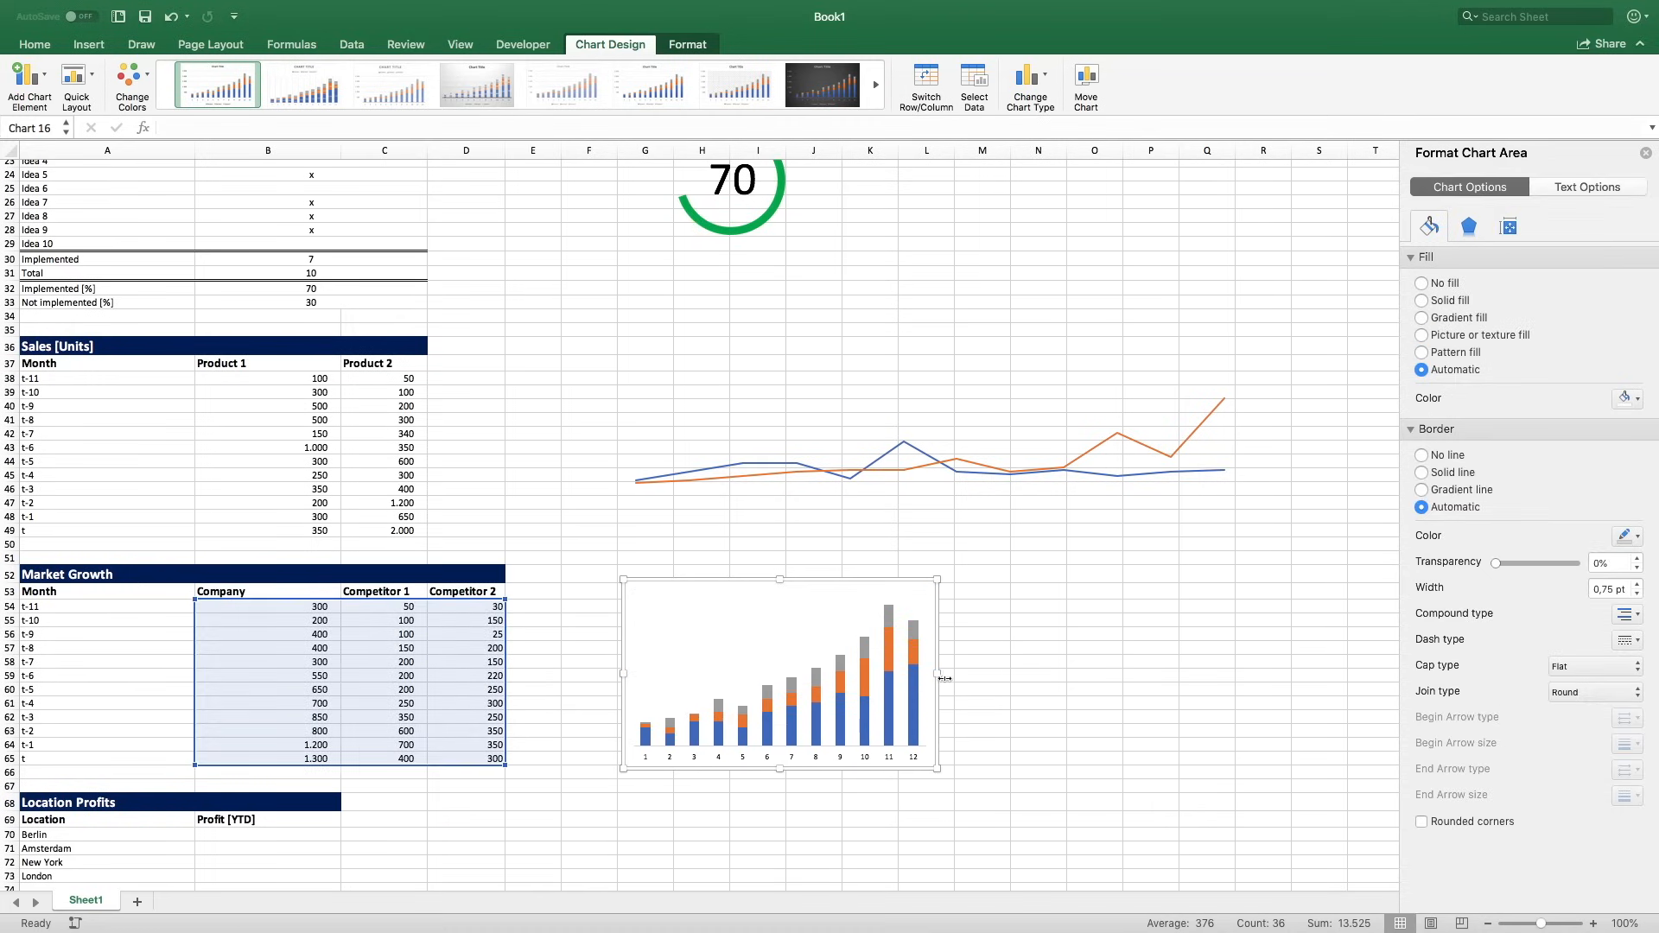
Resize the market growth chart to about columns G to Q and rows 56 to 65, with no fill and no border line.
left_click_drag(984, 674, 1235, 669)
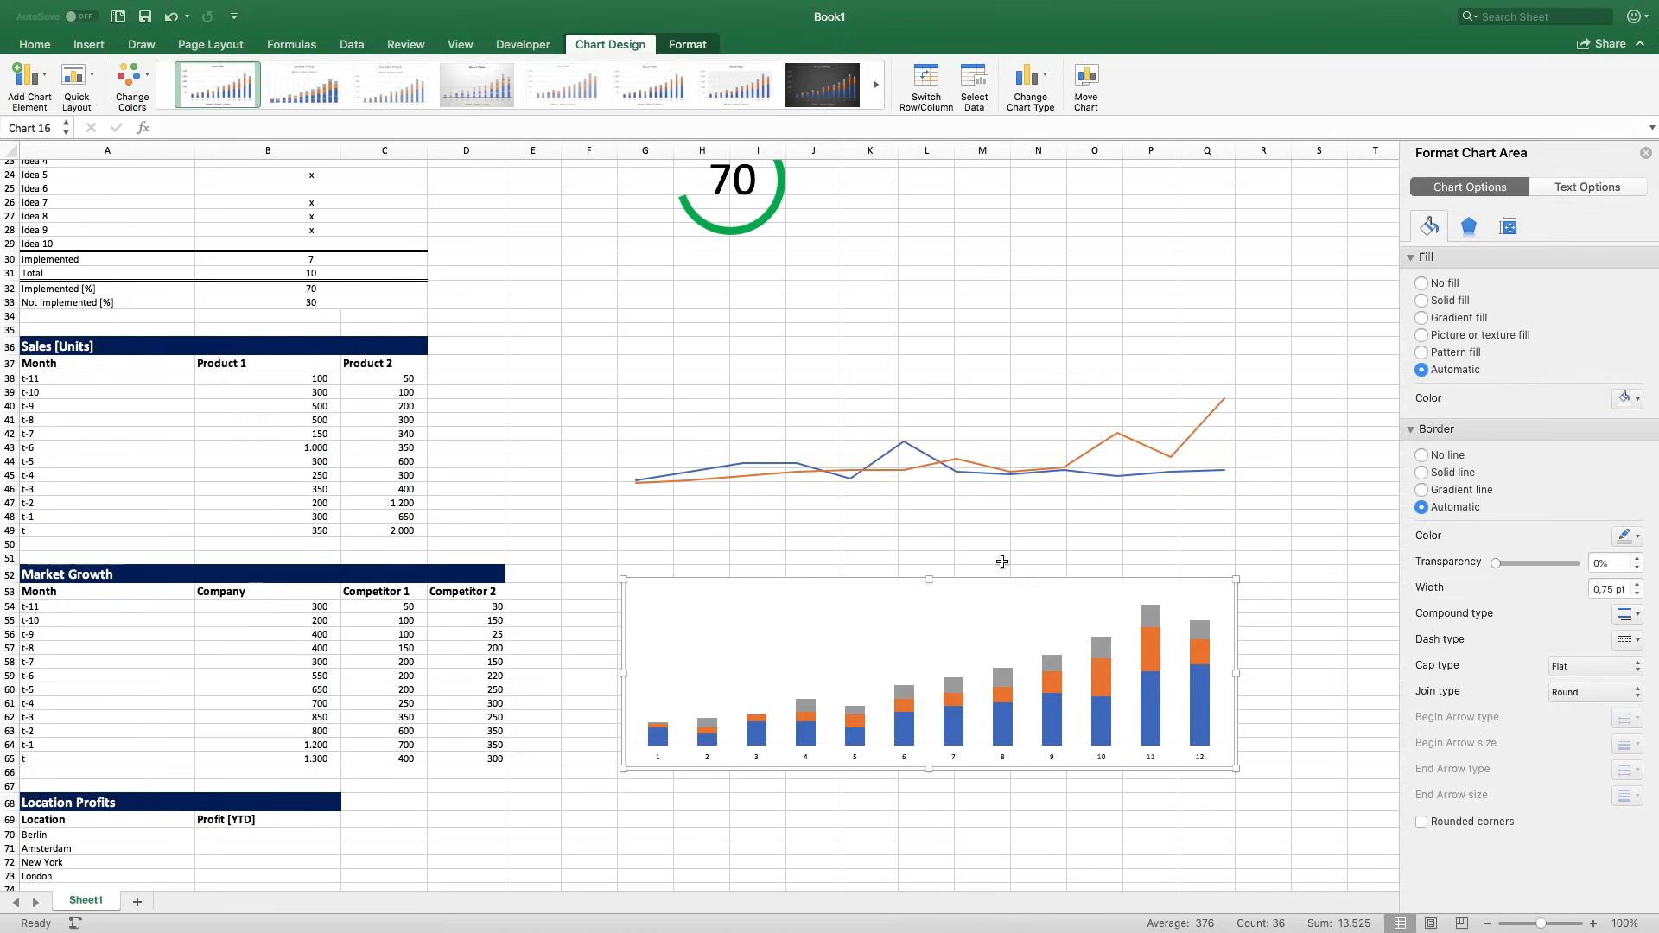
left_click_drag(930, 579, 930, 623)
left_click(1421, 283)
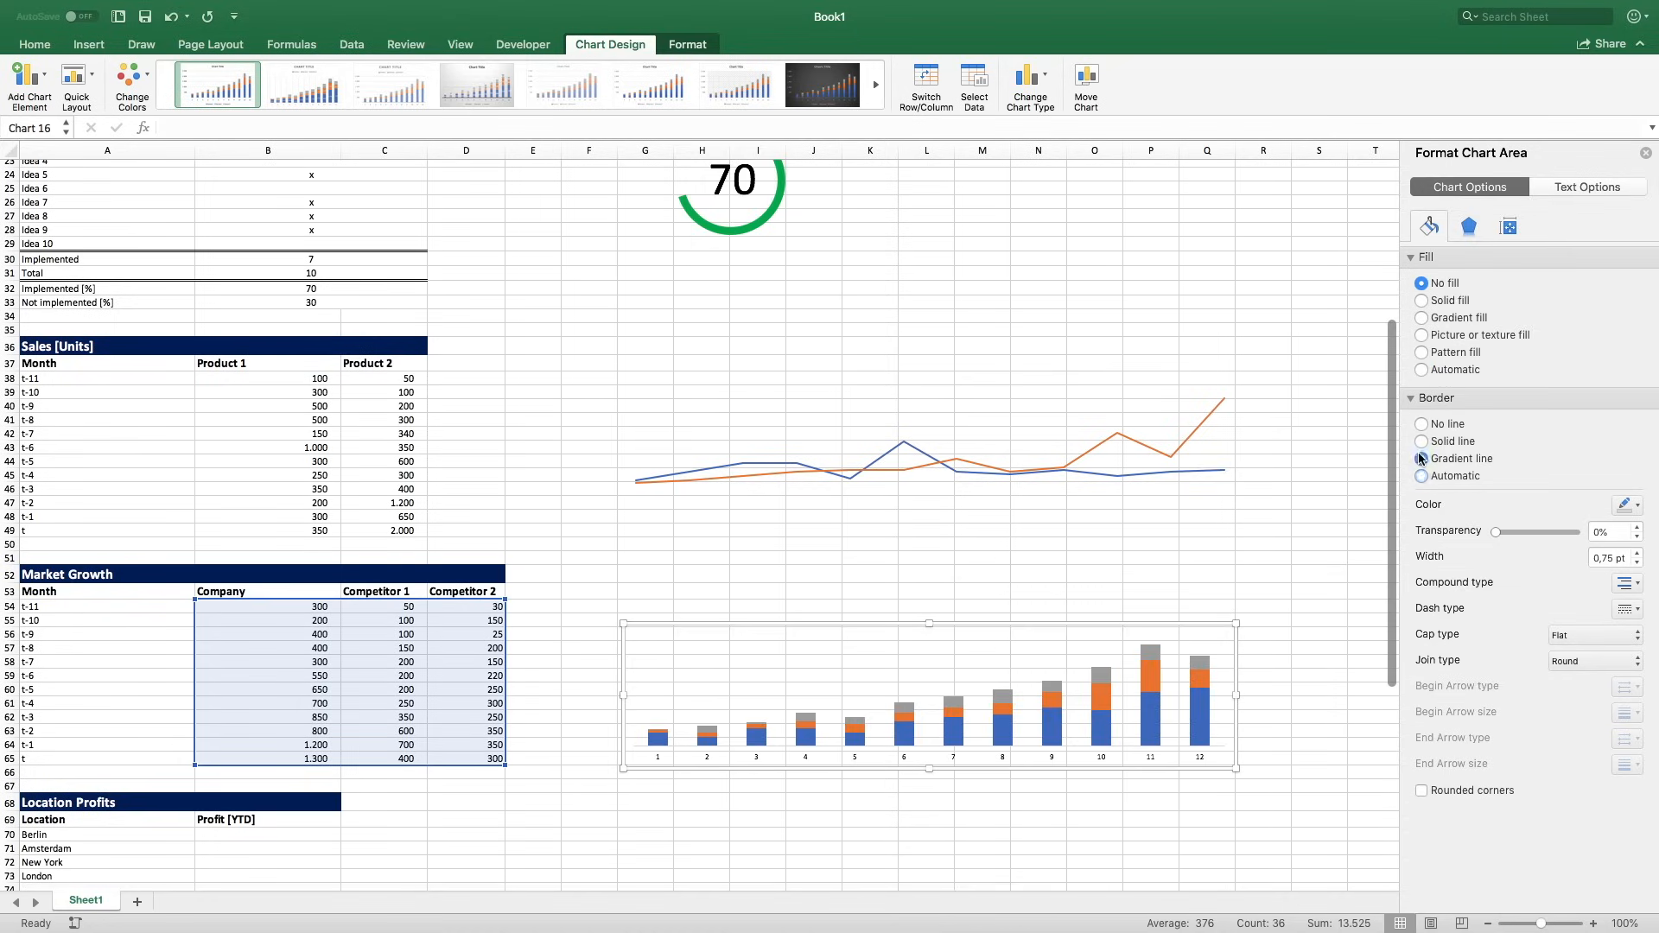
left_click(1421, 458)
left_click(1422, 424)
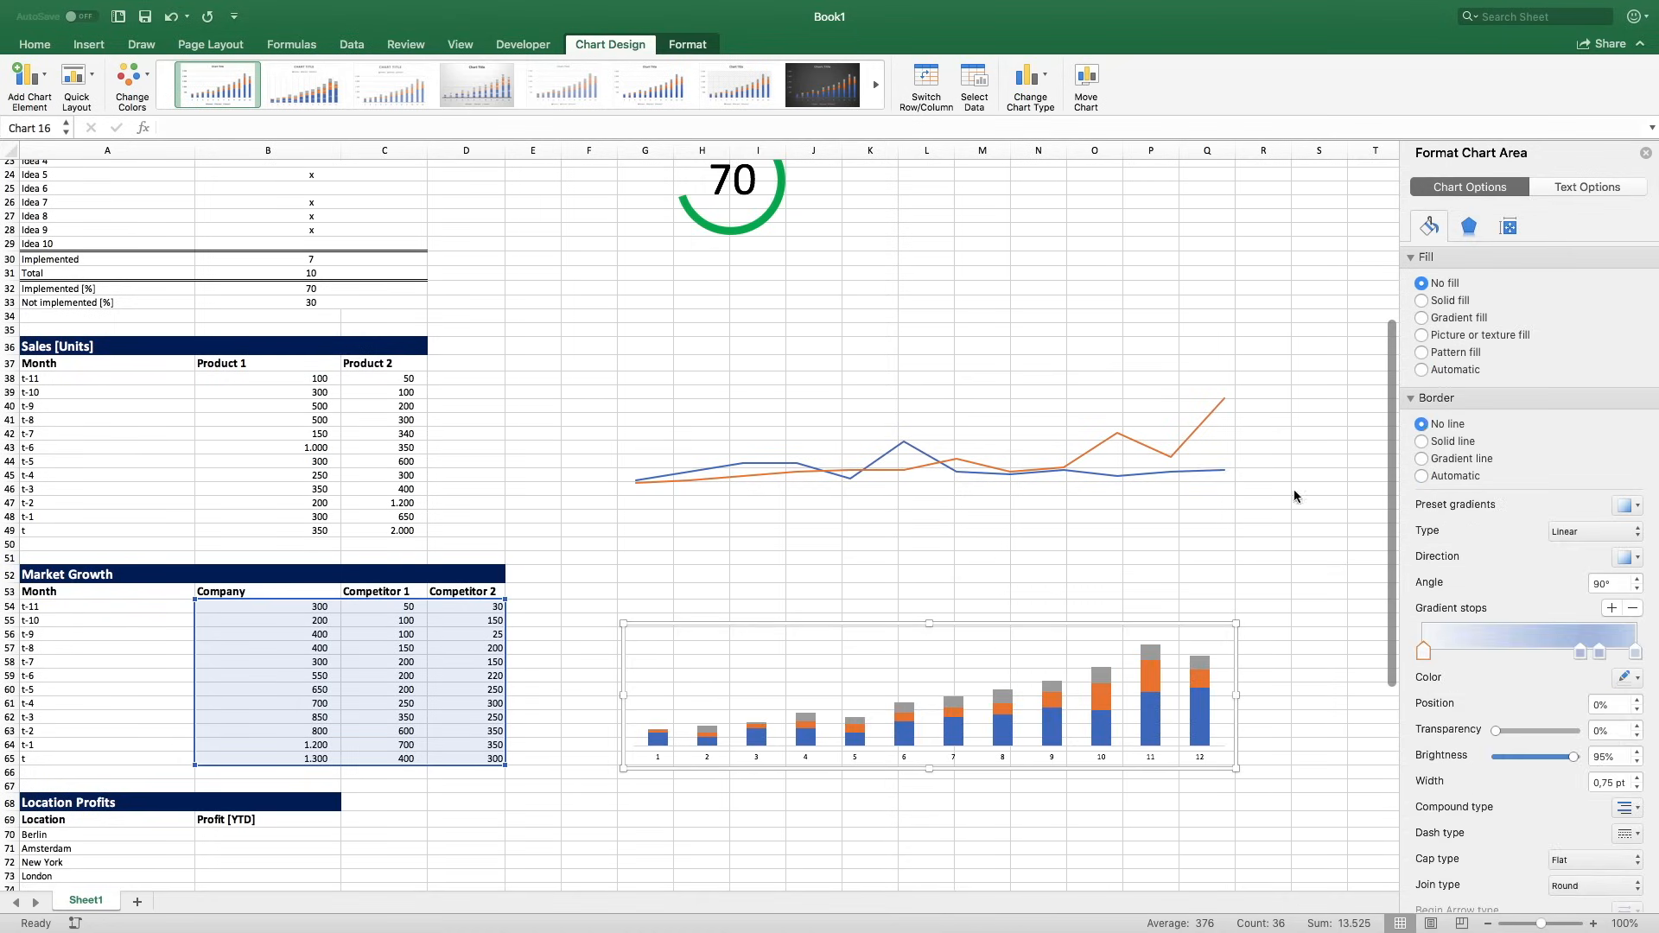
Set the series overlap of the market growth columns to 0%.
left_click(1101, 677)
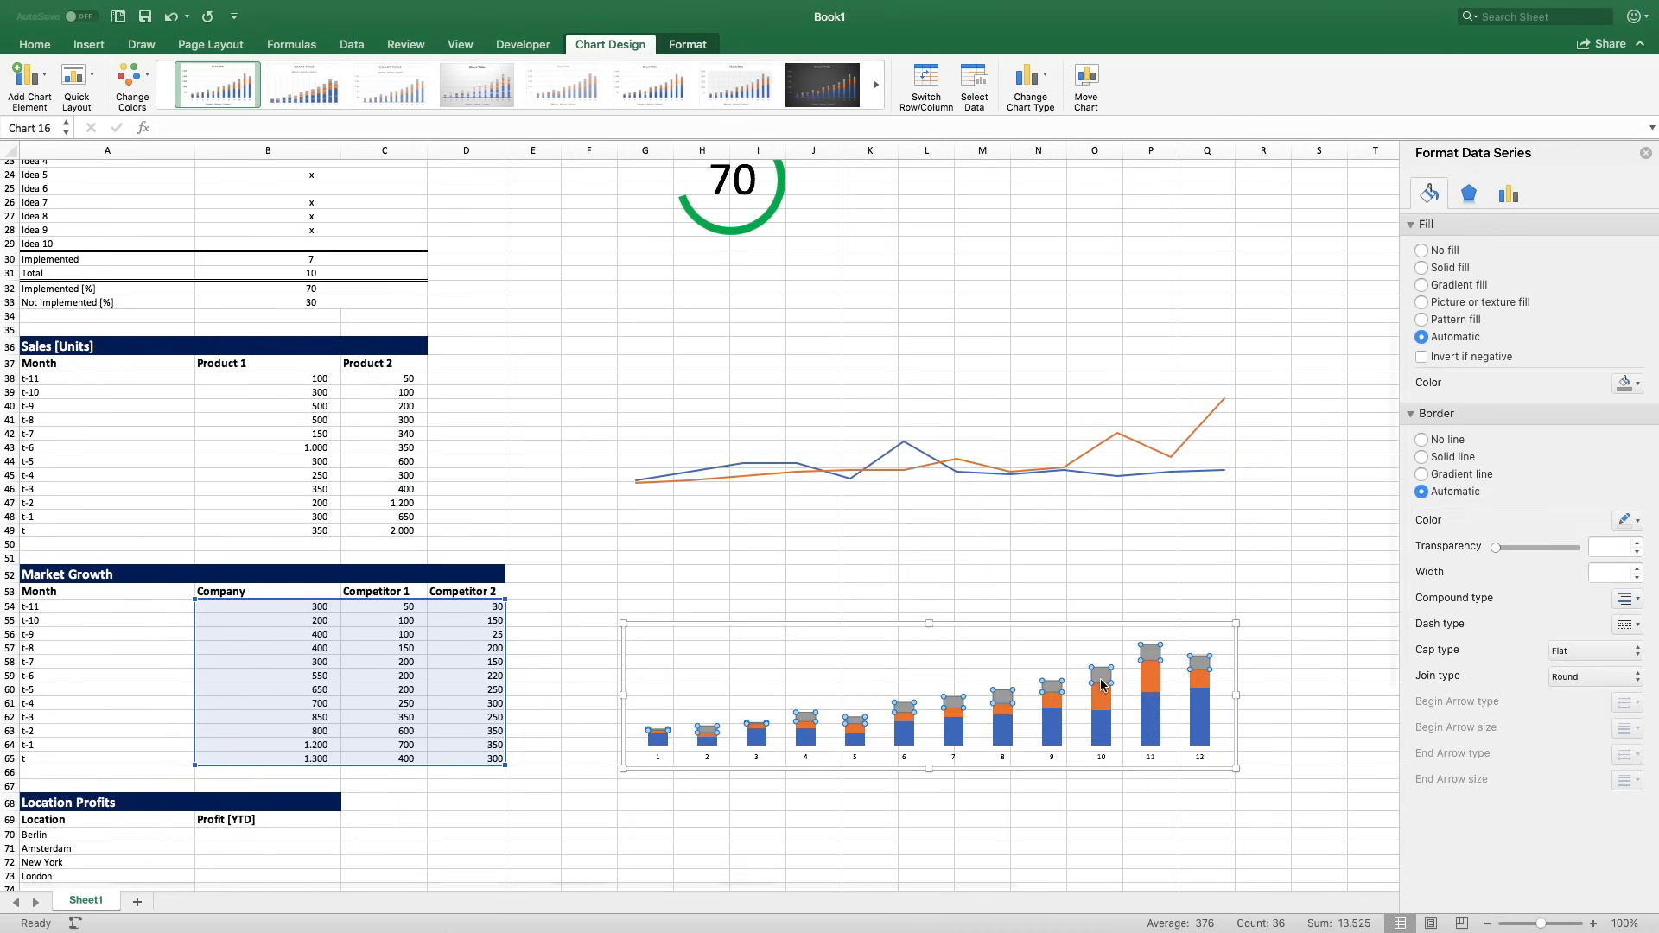
left_click(1508, 195)
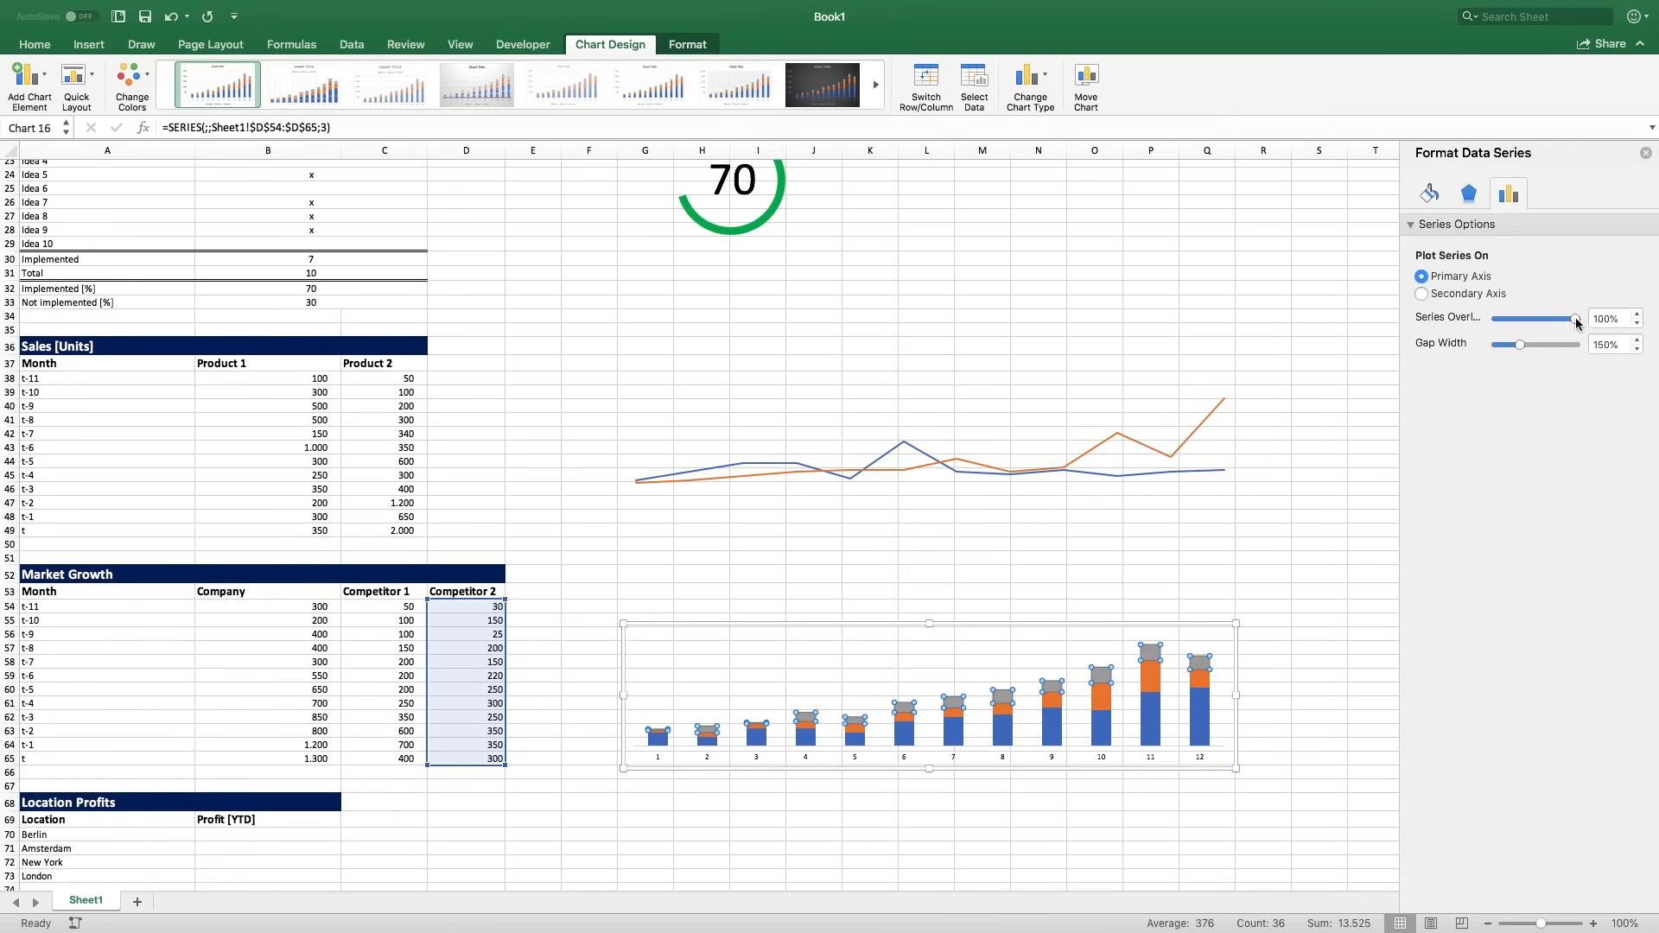
double_click(1608, 319)
type("0")
key("Return")
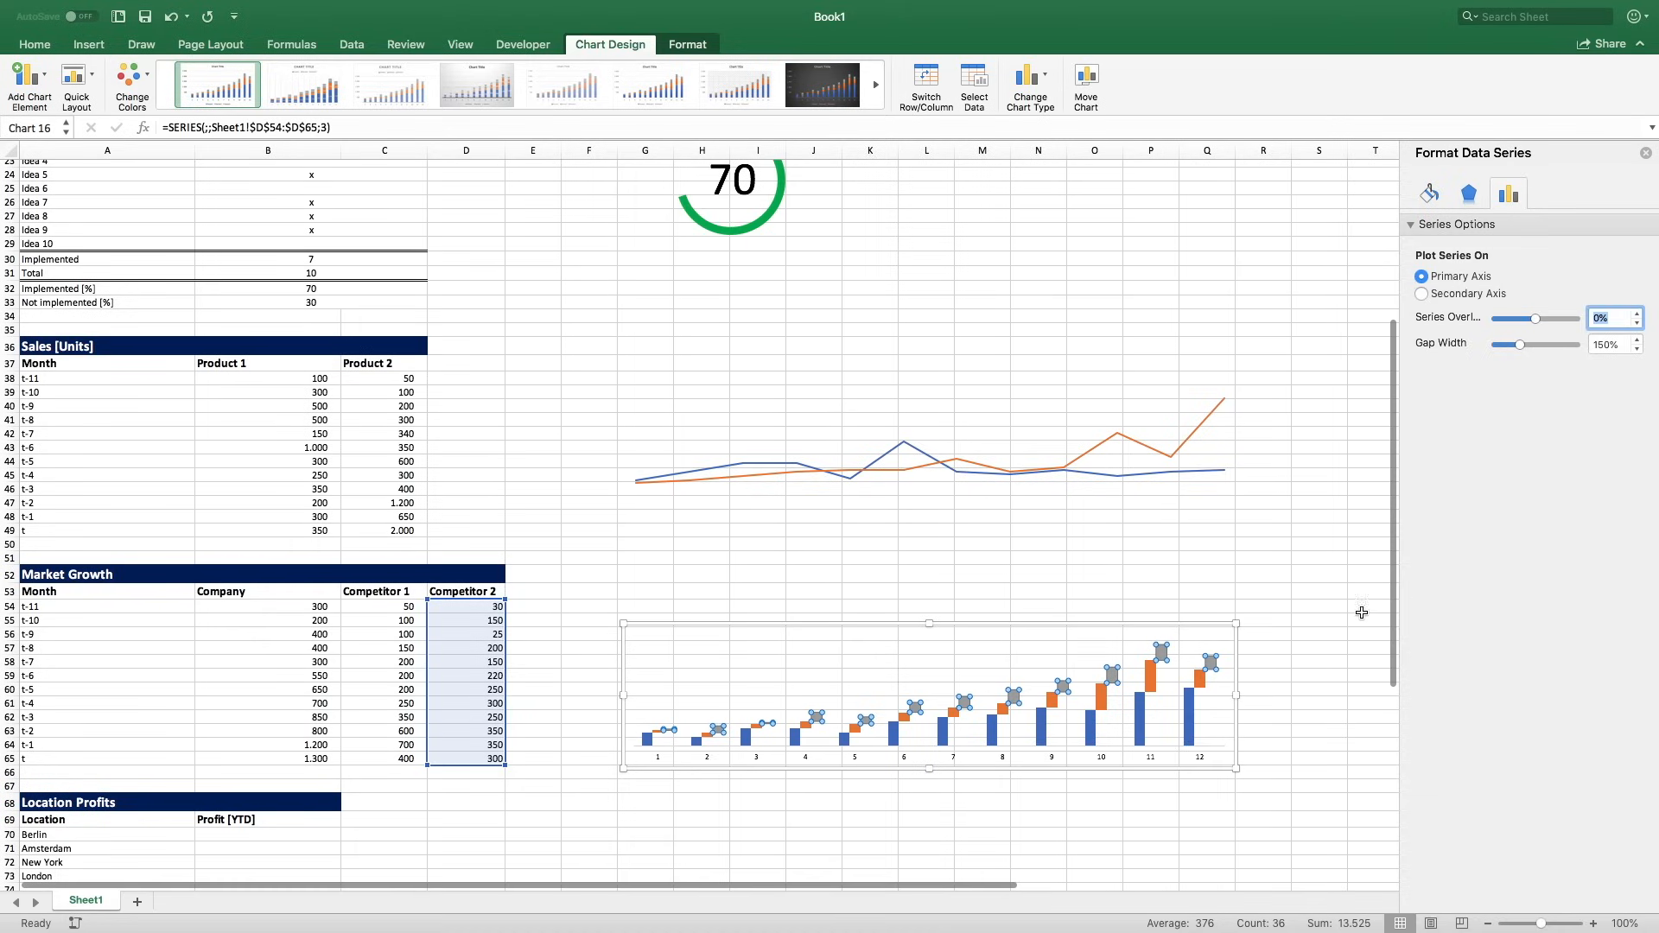
left_click(1318, 647)
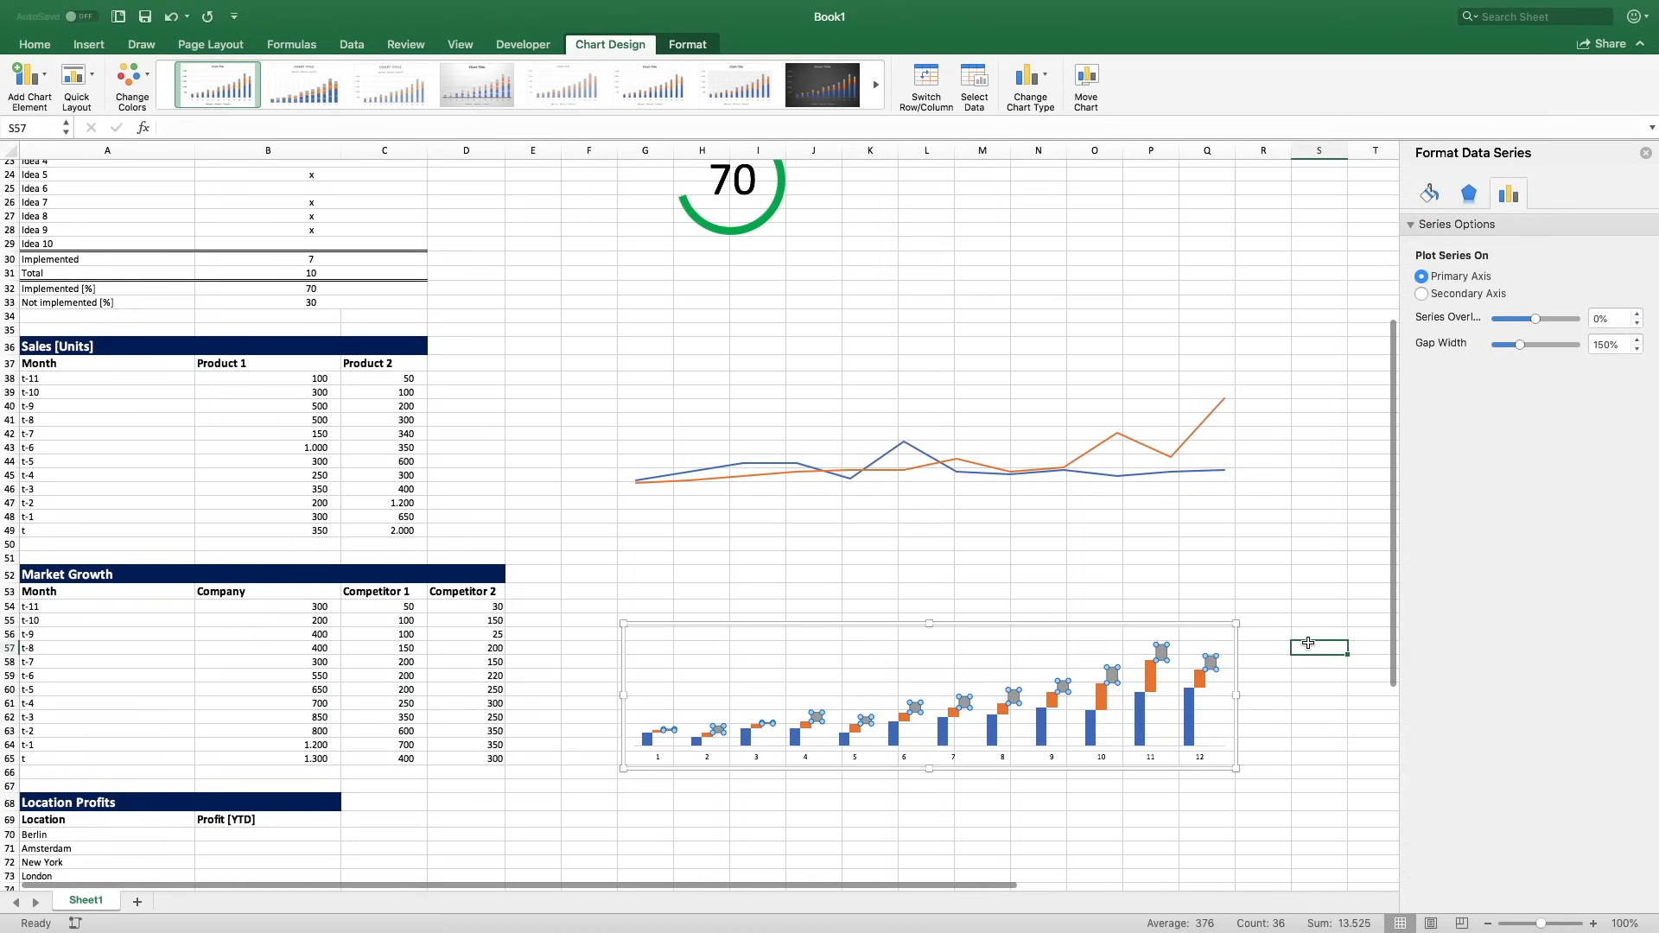
Delete the horizontal axis of the market growth chart and move the chart up by about four rows.
left_click(1102, 757)
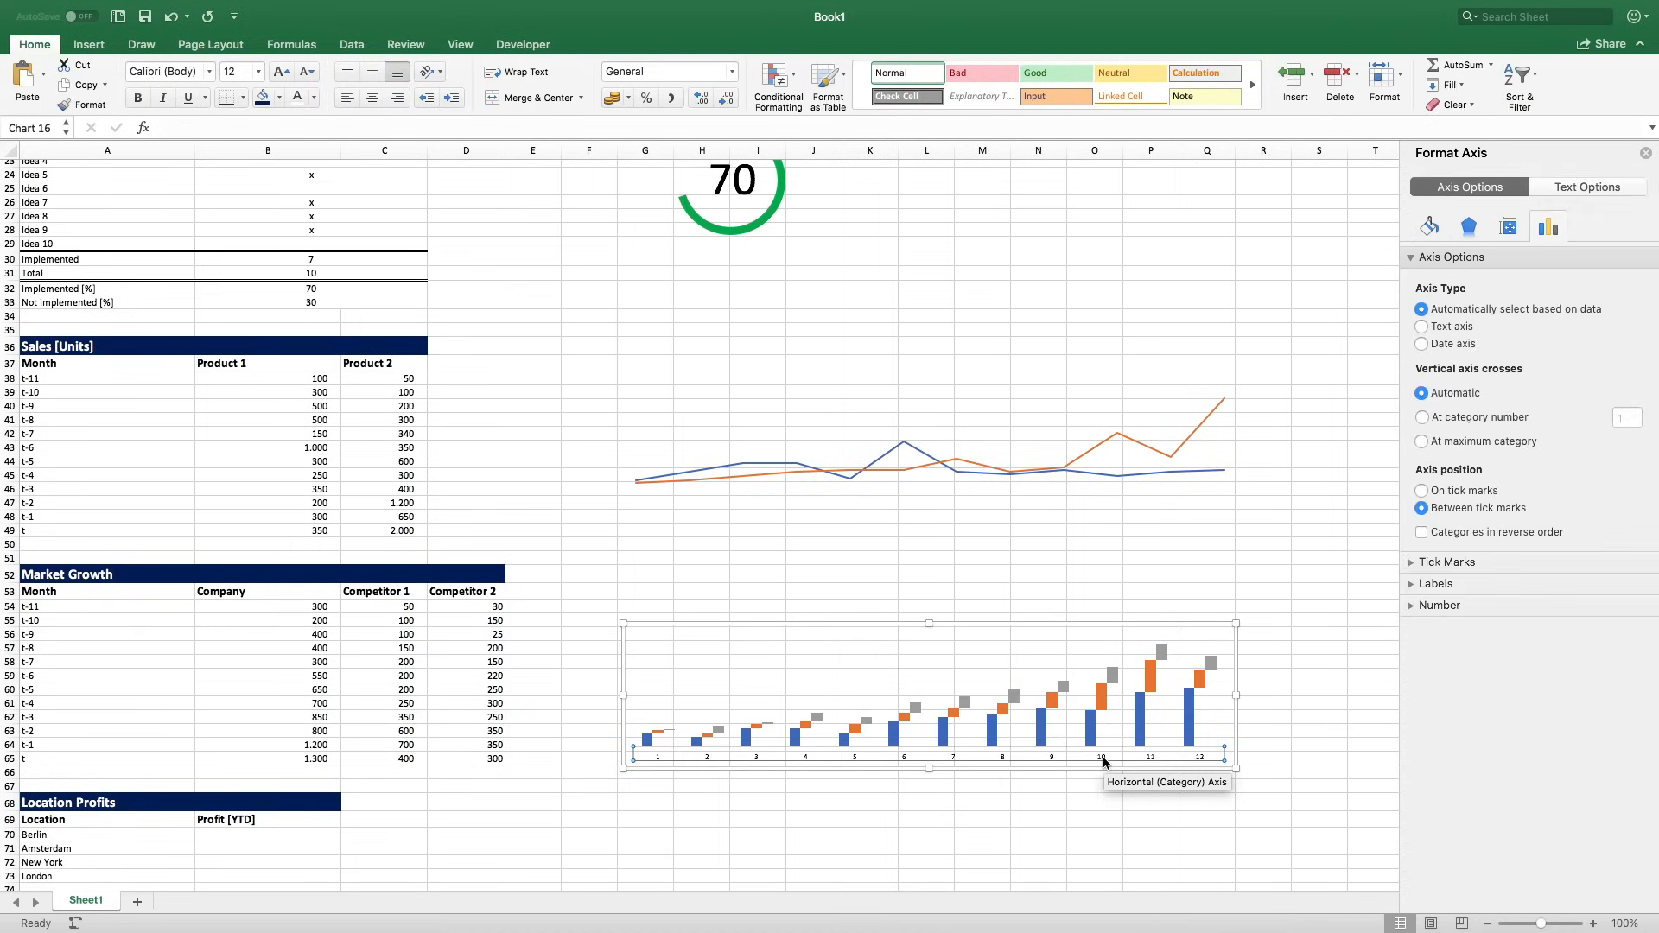
key("Delete")
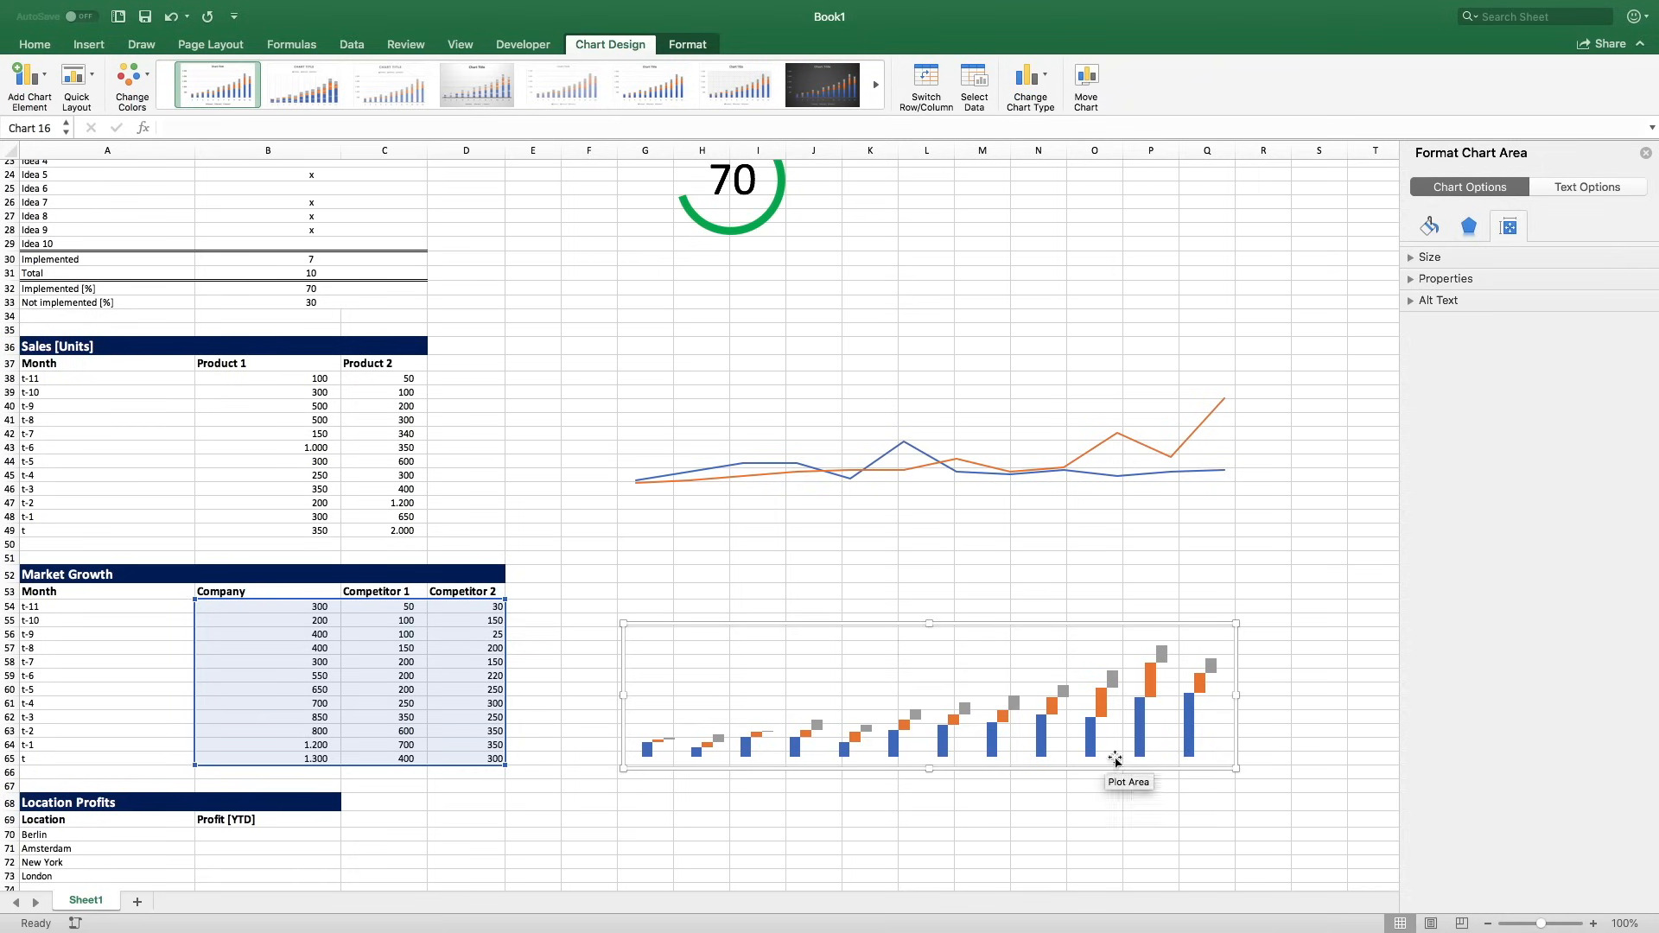
left_click(1273, 697)
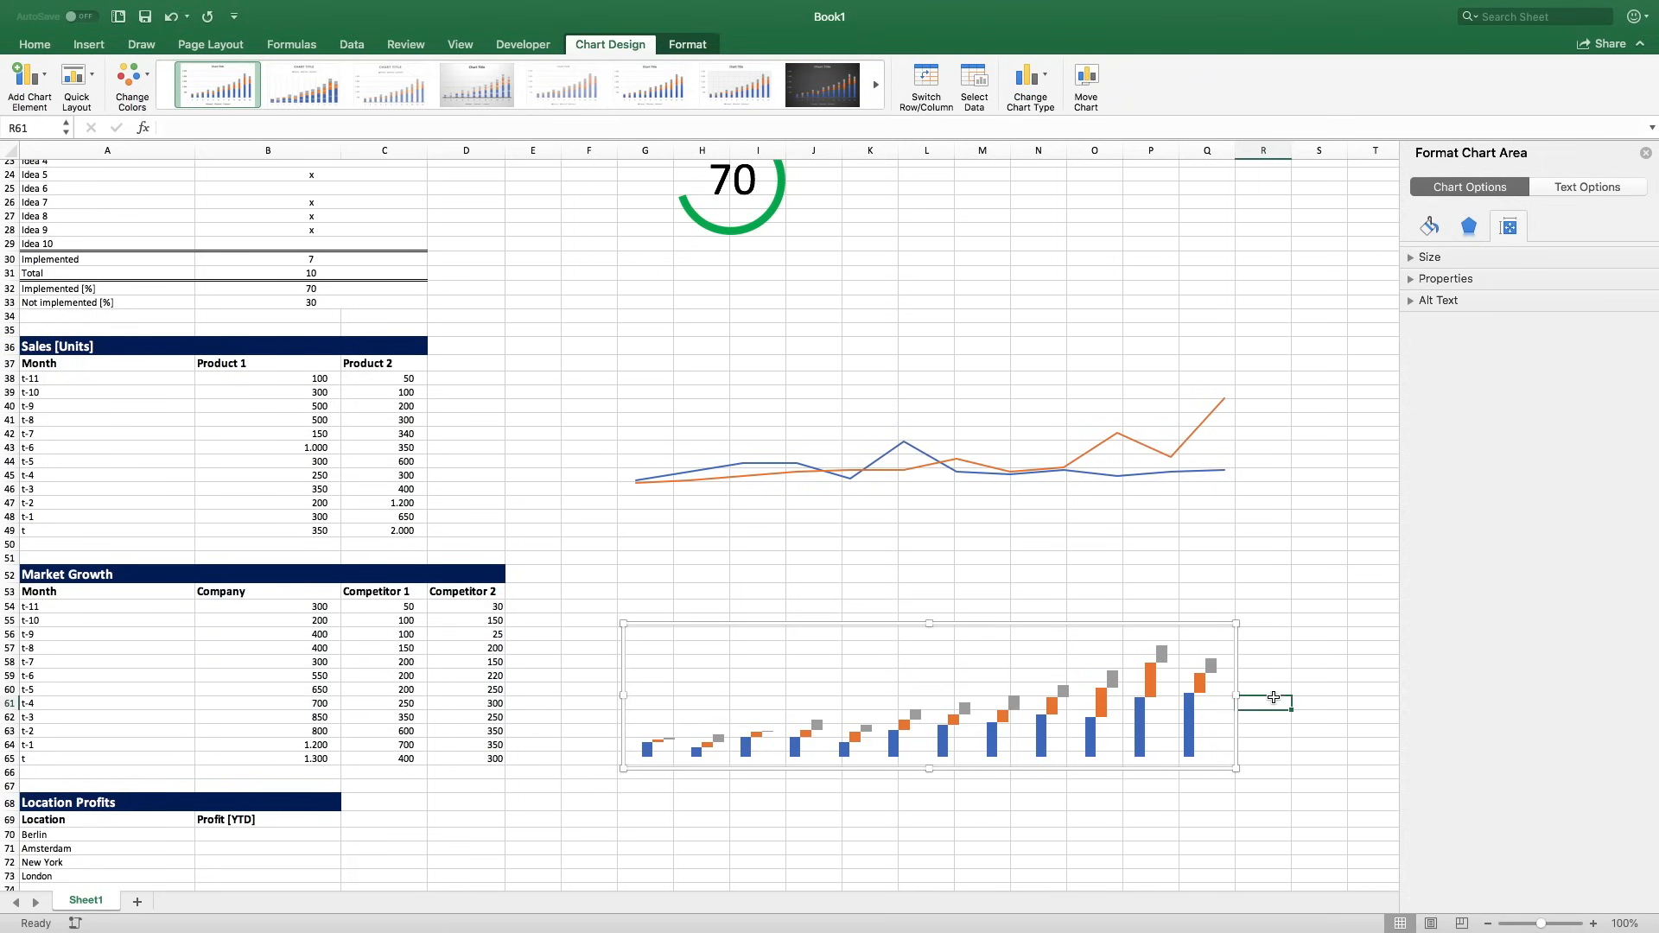
left_click(1032, 628)
left_click_drag(1037, 625, 1041, 573)
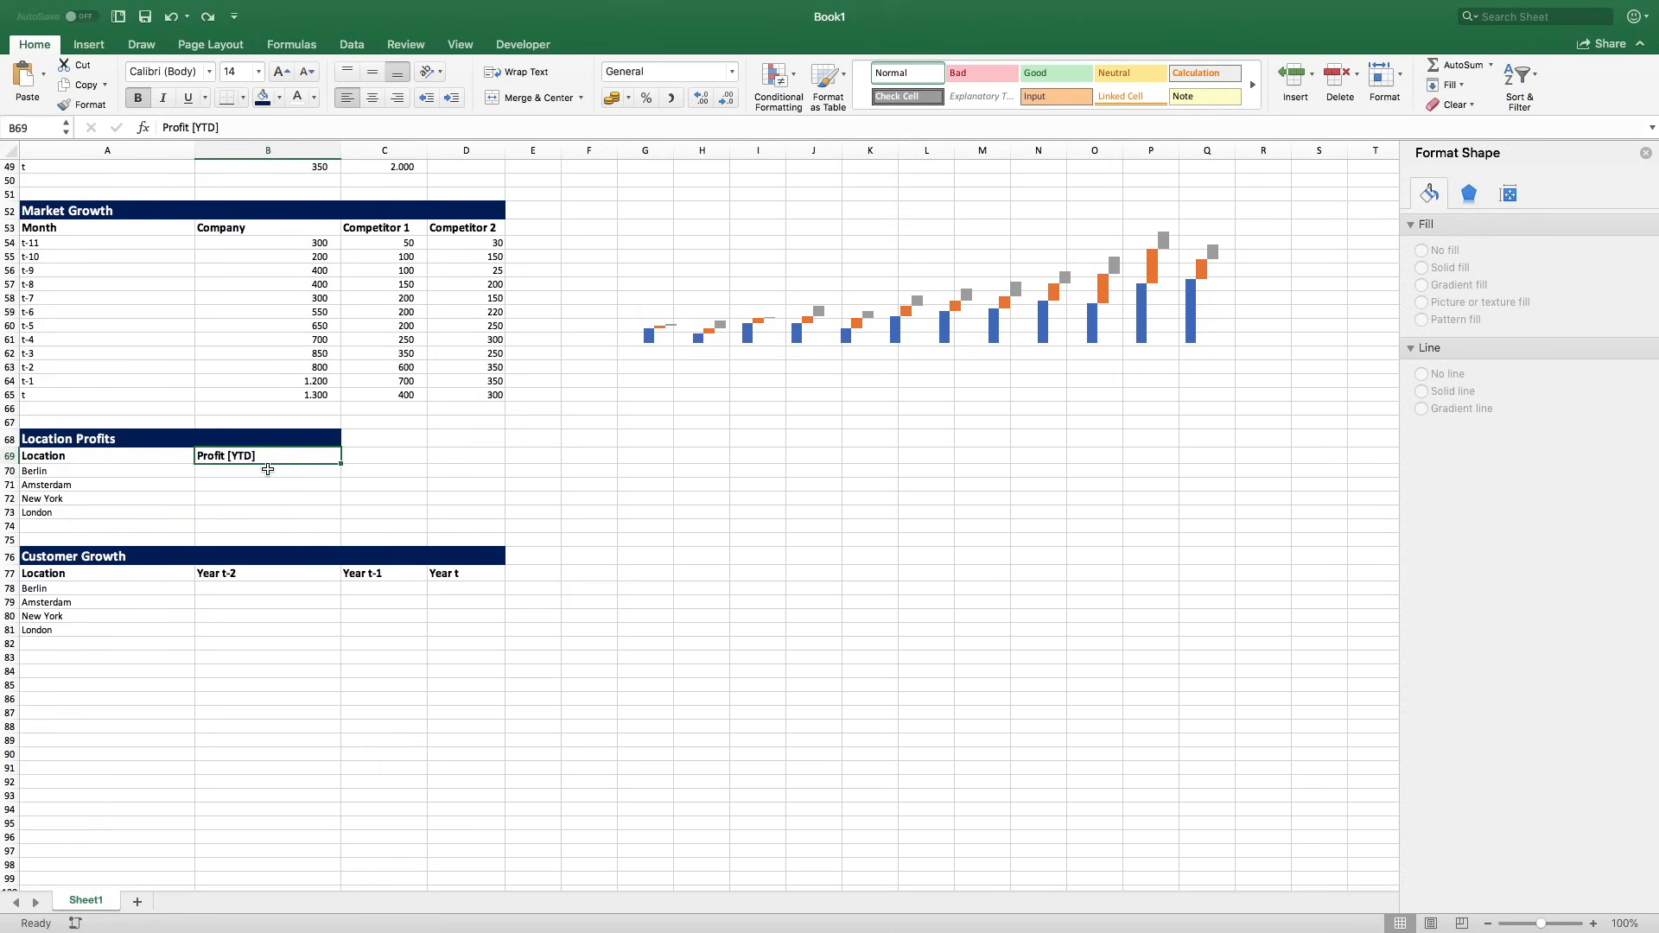
Fill the Location Profits with 300 for Berlin, 250 for Amsterdam, -90 for New York and -30 for London.
left_click(268, 469)
type("300")
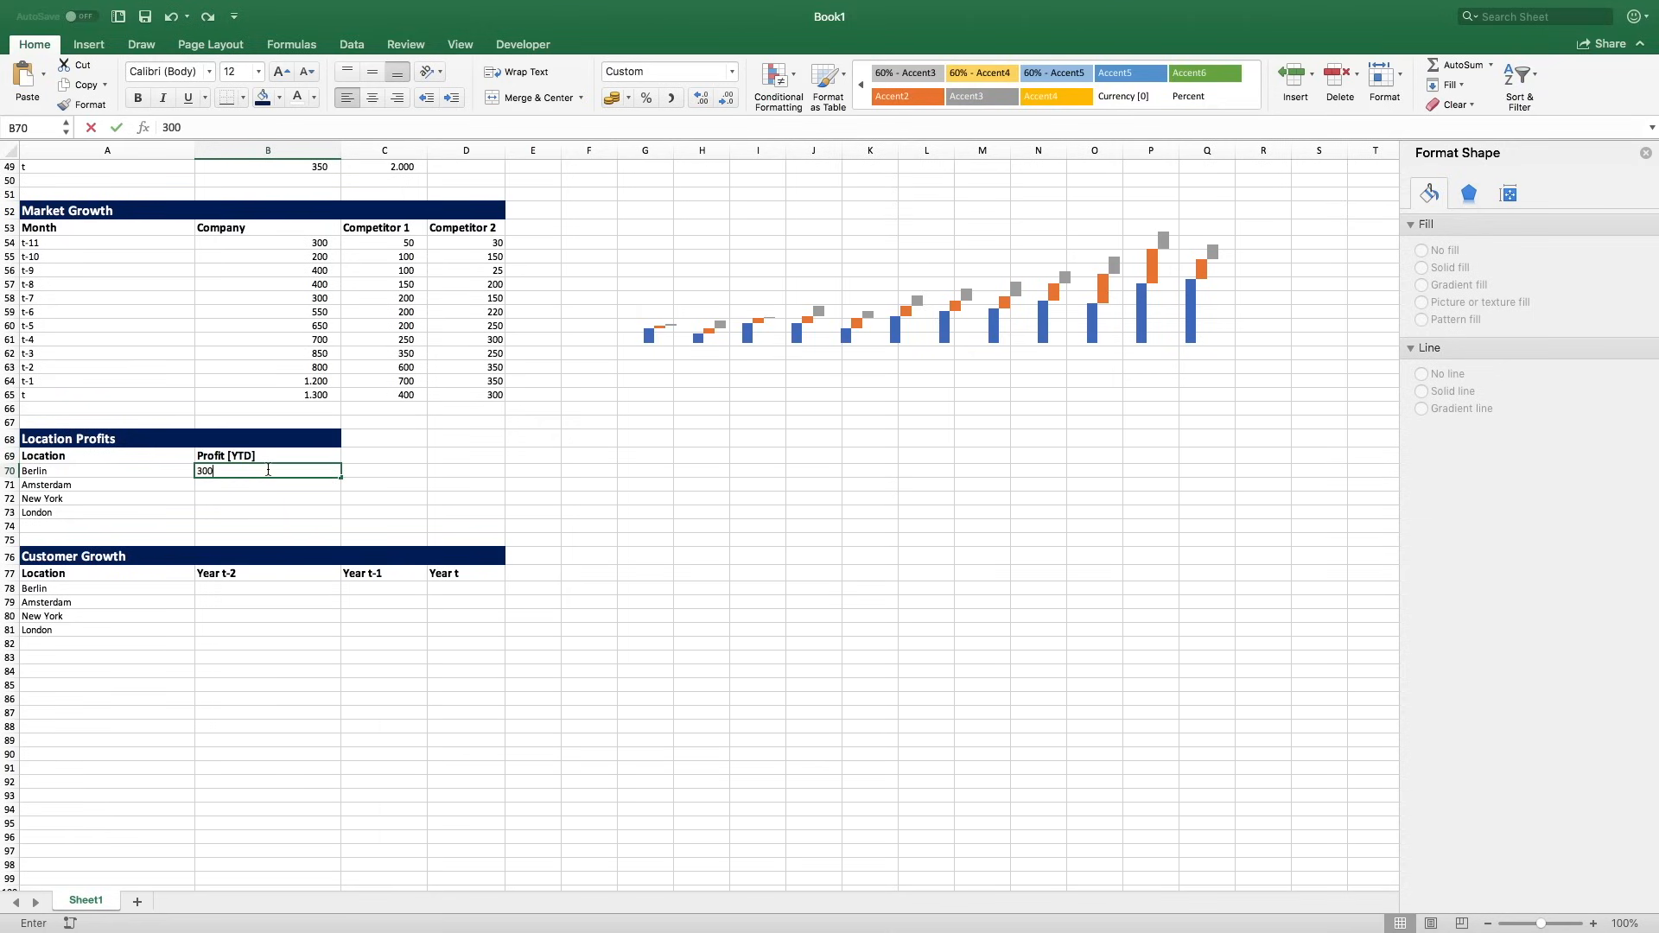
key("Return")
type("250")
key("Return")
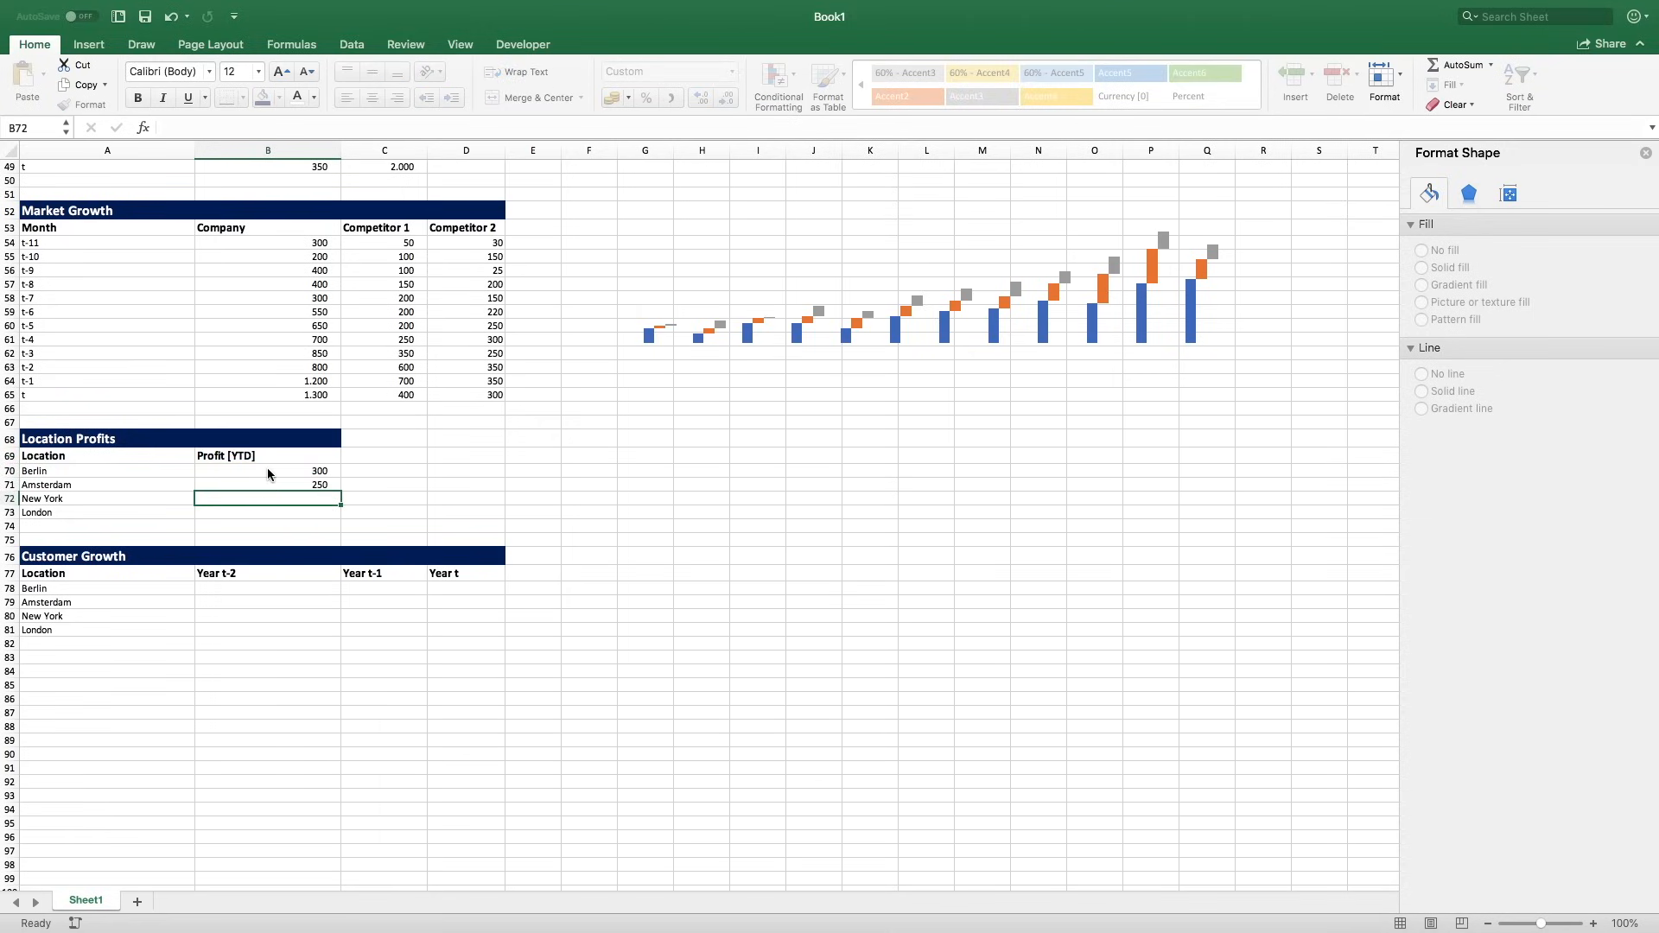
type("- 90")
key("Return")
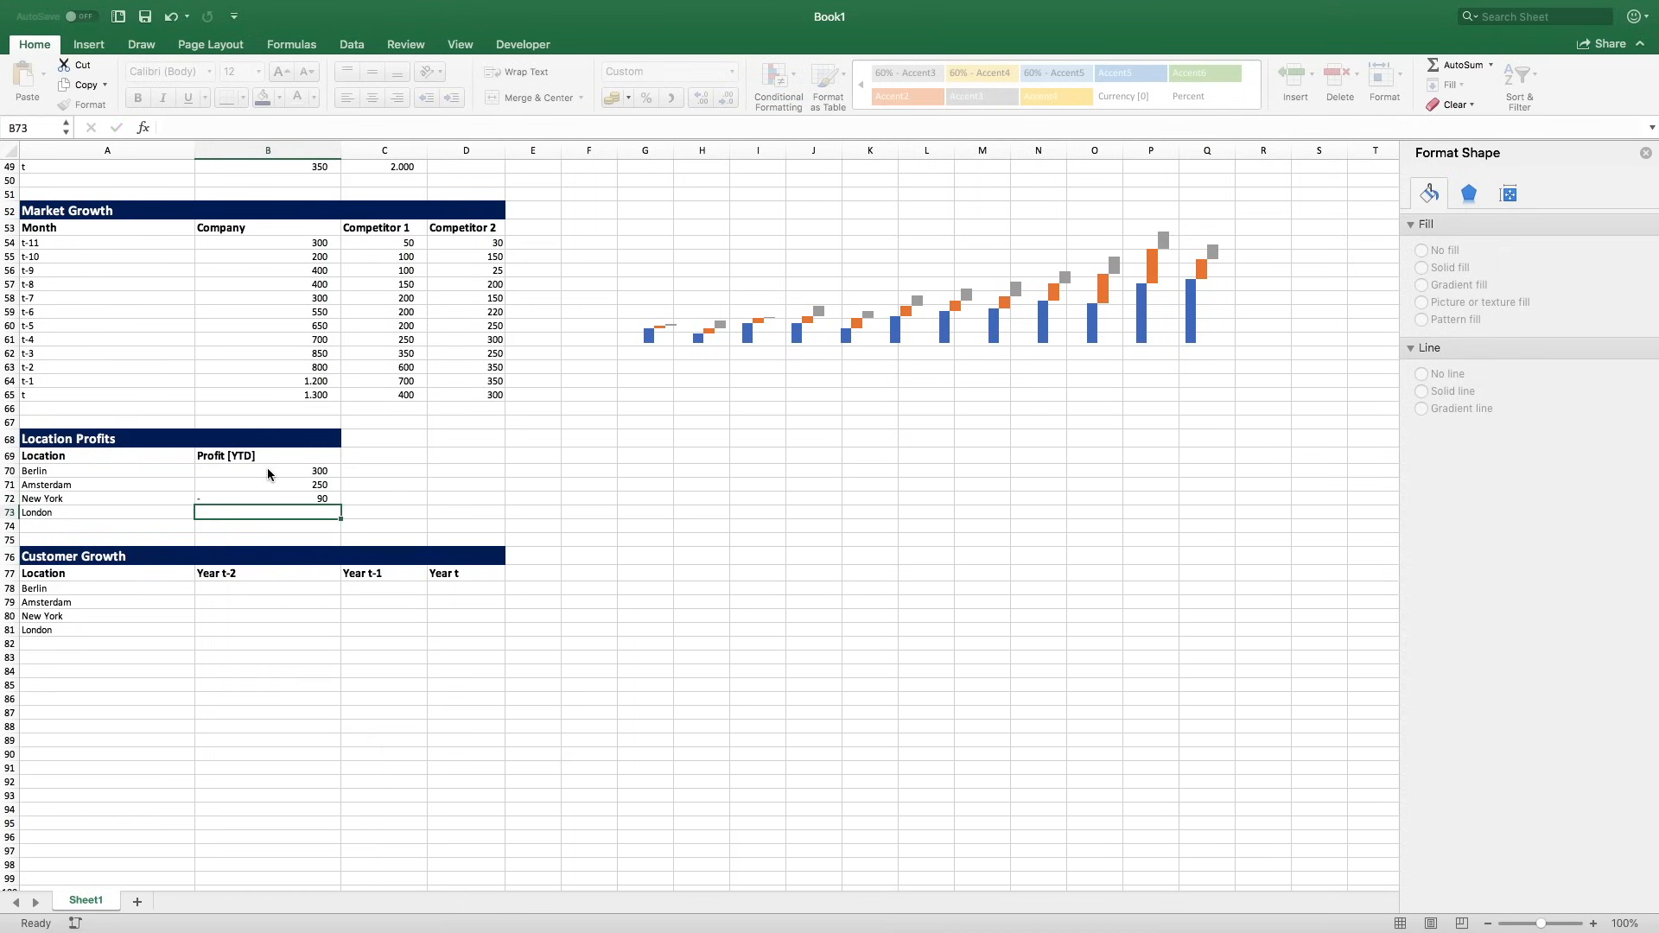
type("-30")
key("Return")
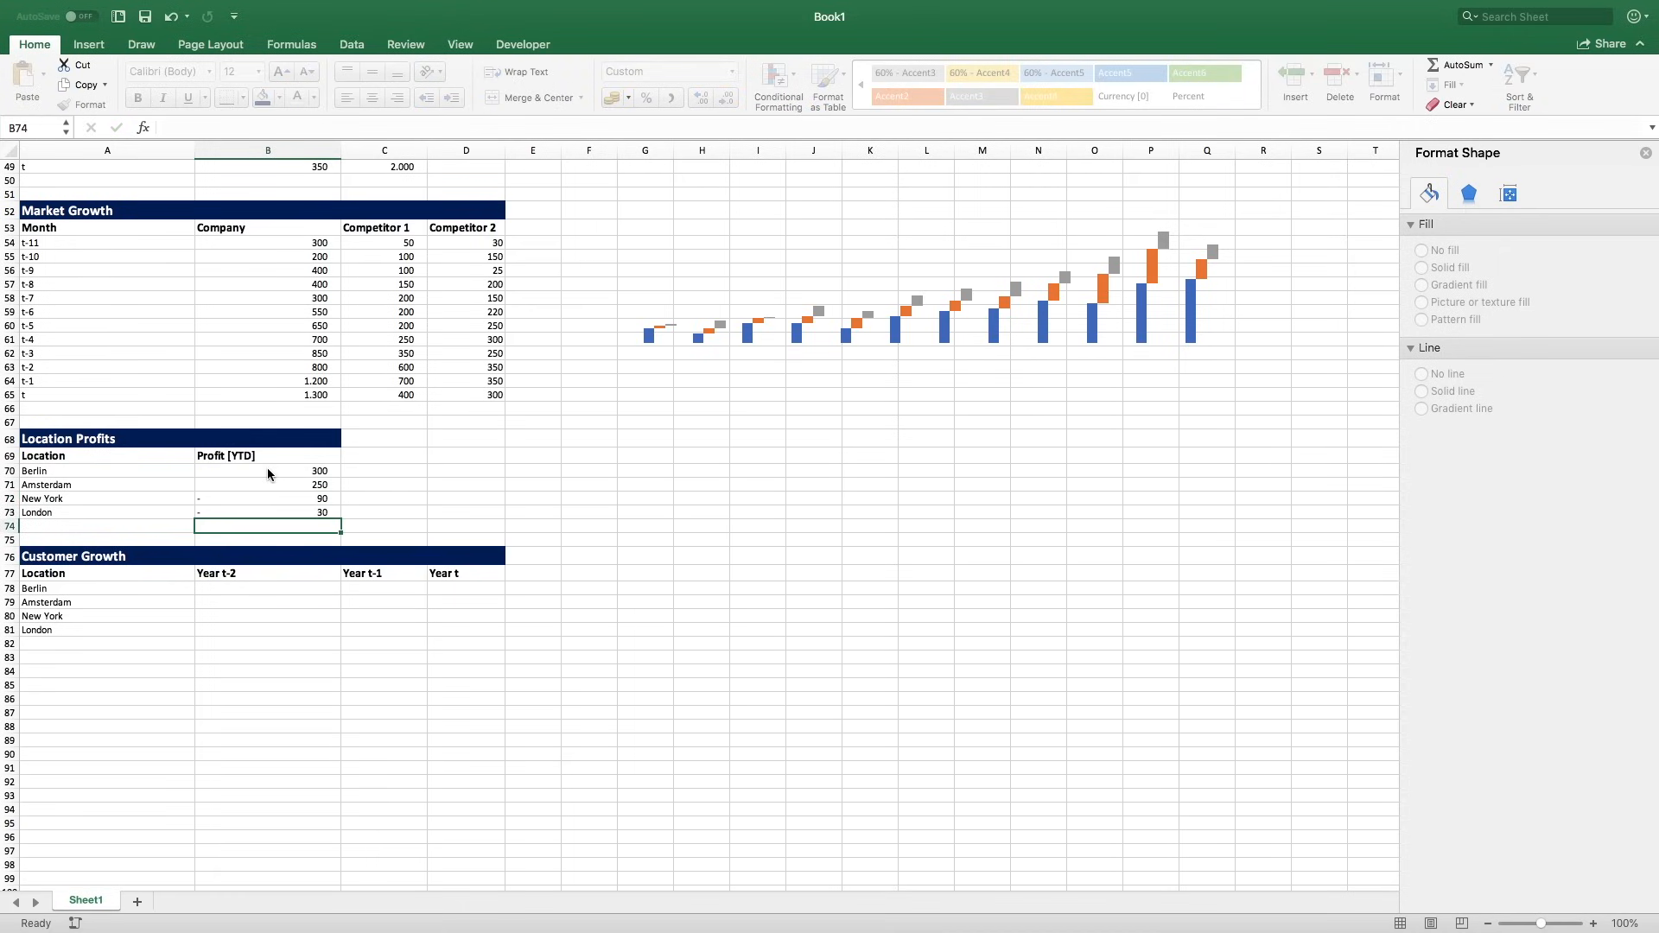
Insert a 2-D clustered bar chart from the location names and profits A70:B73 and place it at about columns I to N beside the table.
left_click_drag(130, 471, 263, 512)
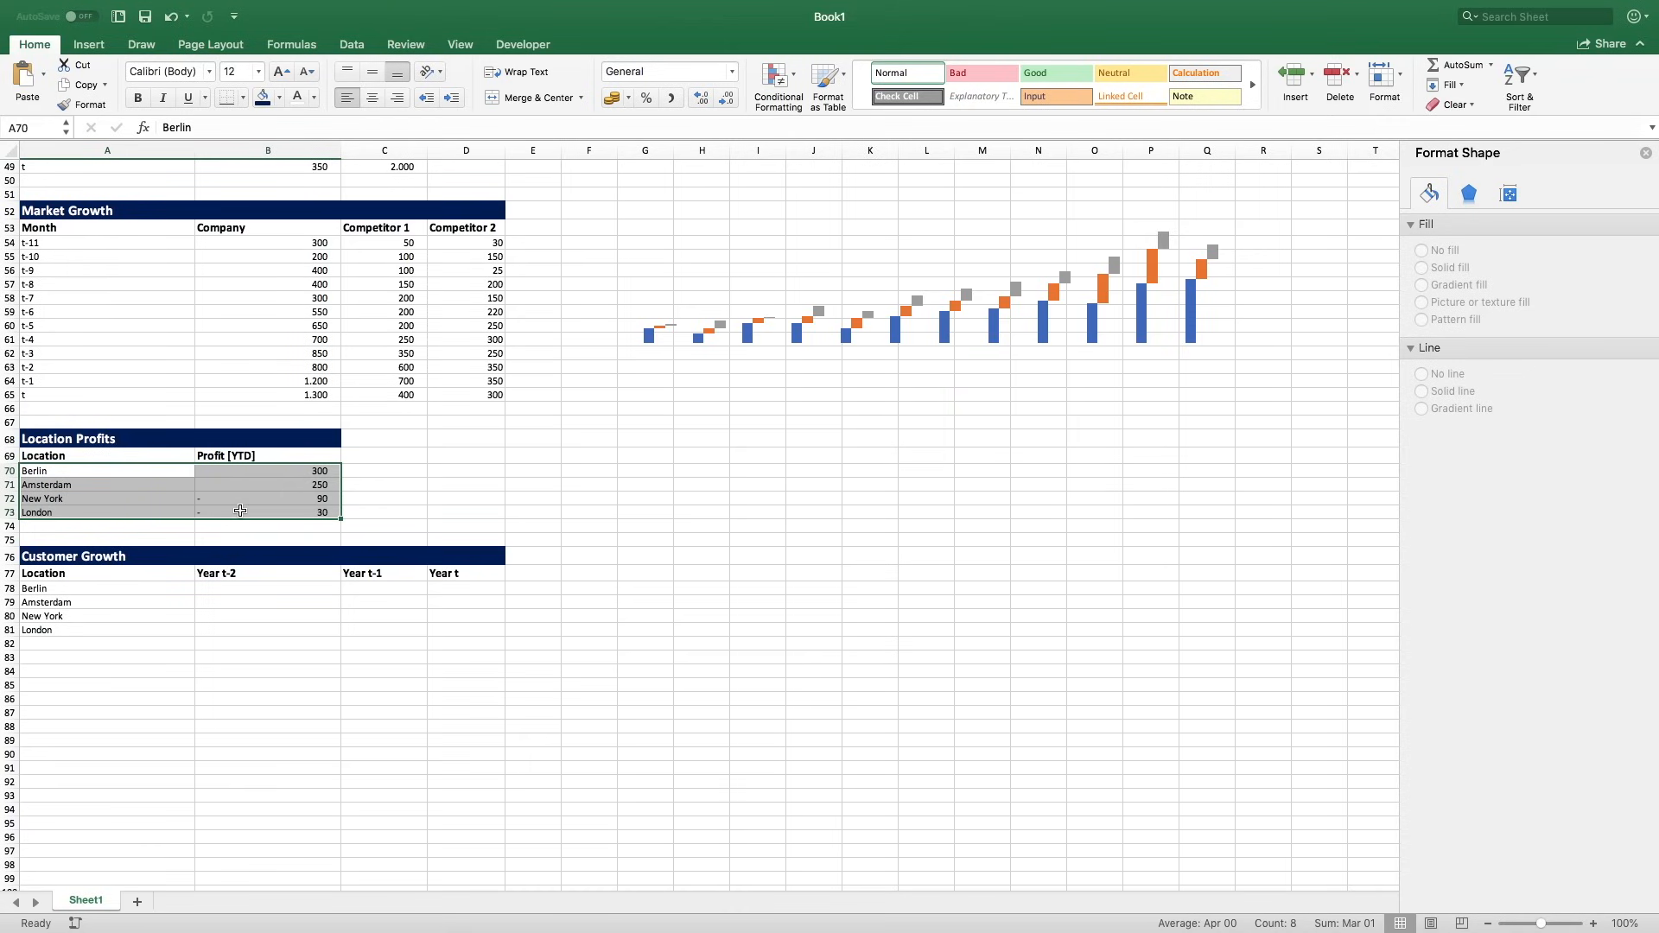
left_click(89, 45)
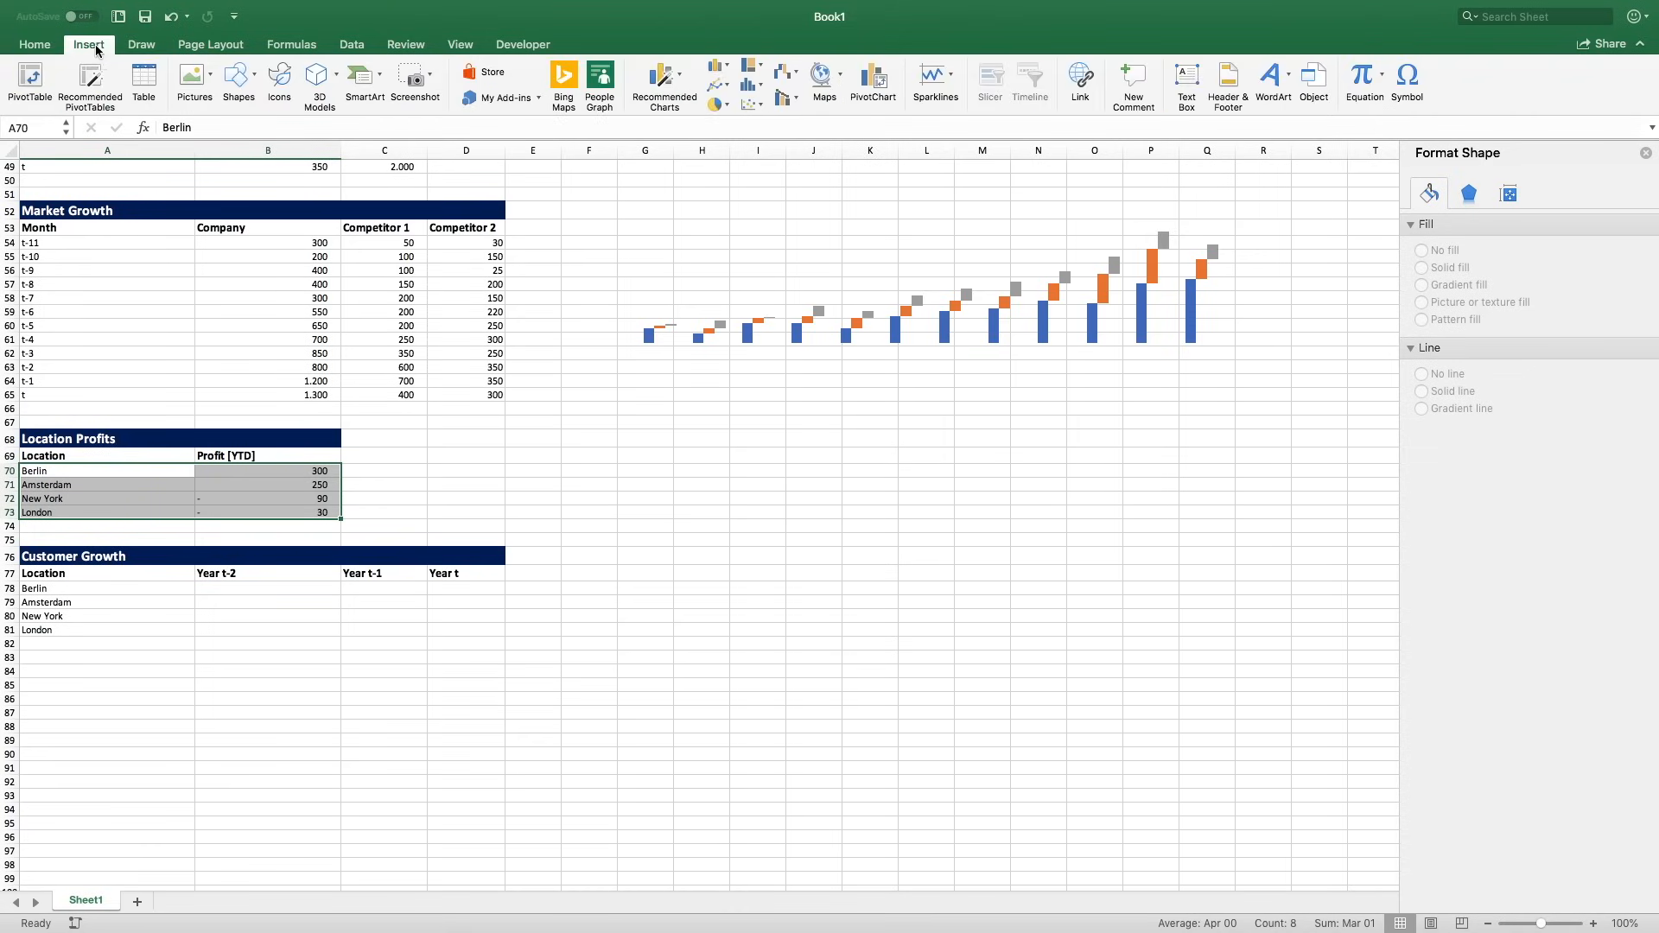
left_click(719, 68)
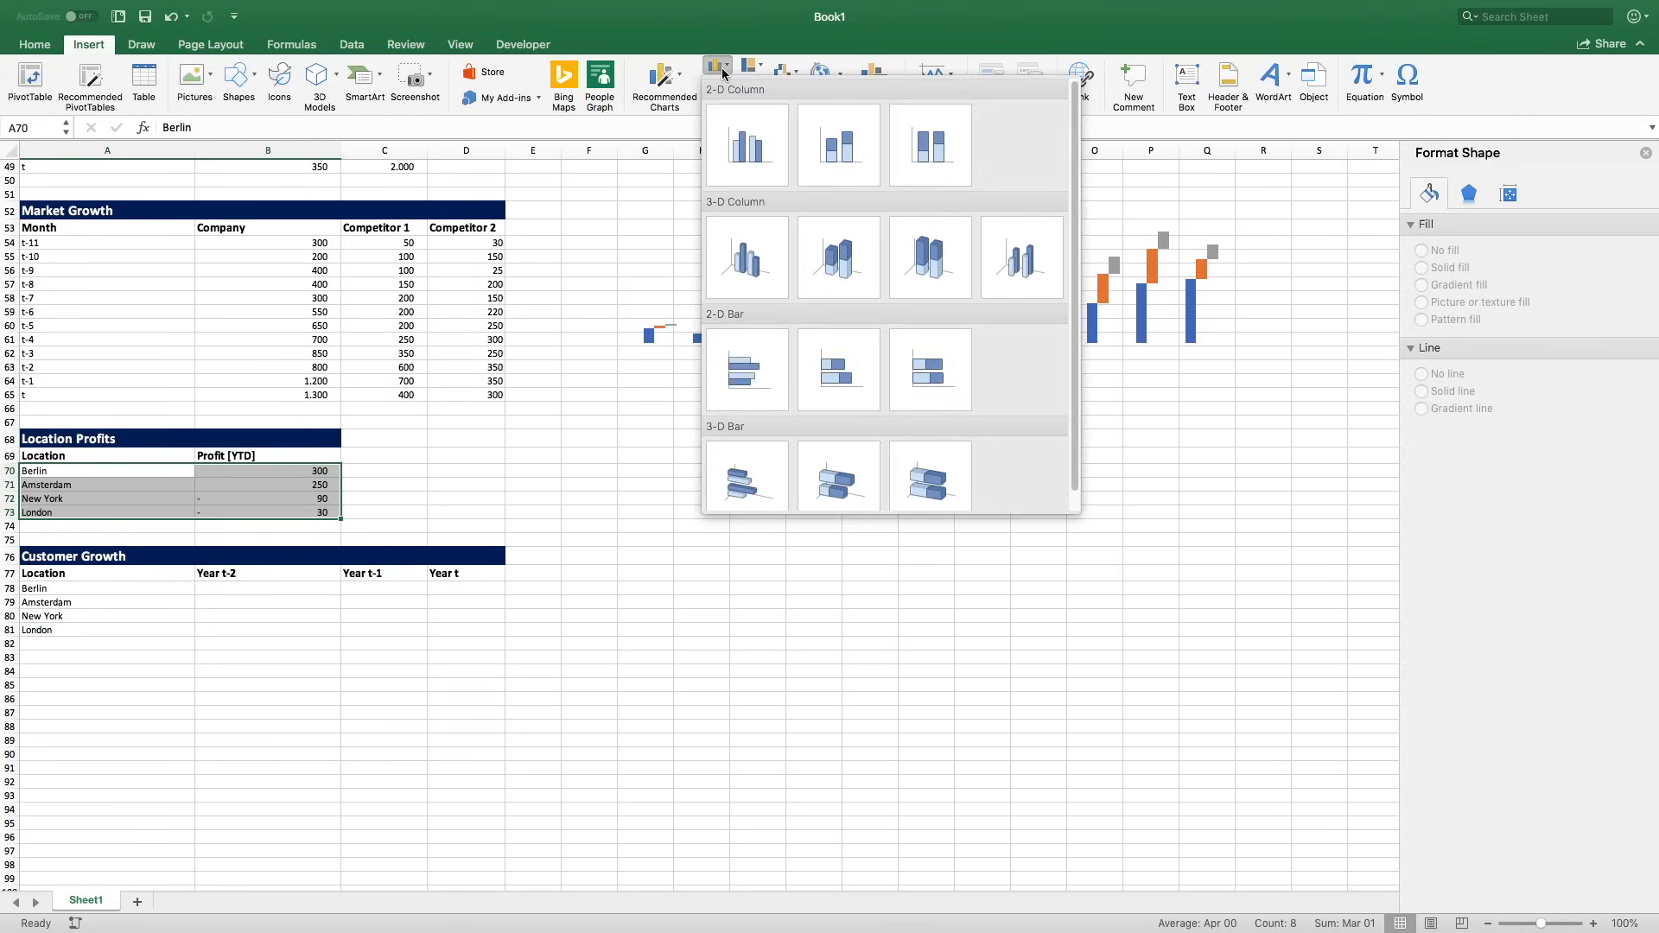
left_click(743, 380)
left_click(759, 428)
left_click_drag(759, 428, 885, 419)
Remove the title and gridlines from the location profits bar chart.
left_click(871, 433)
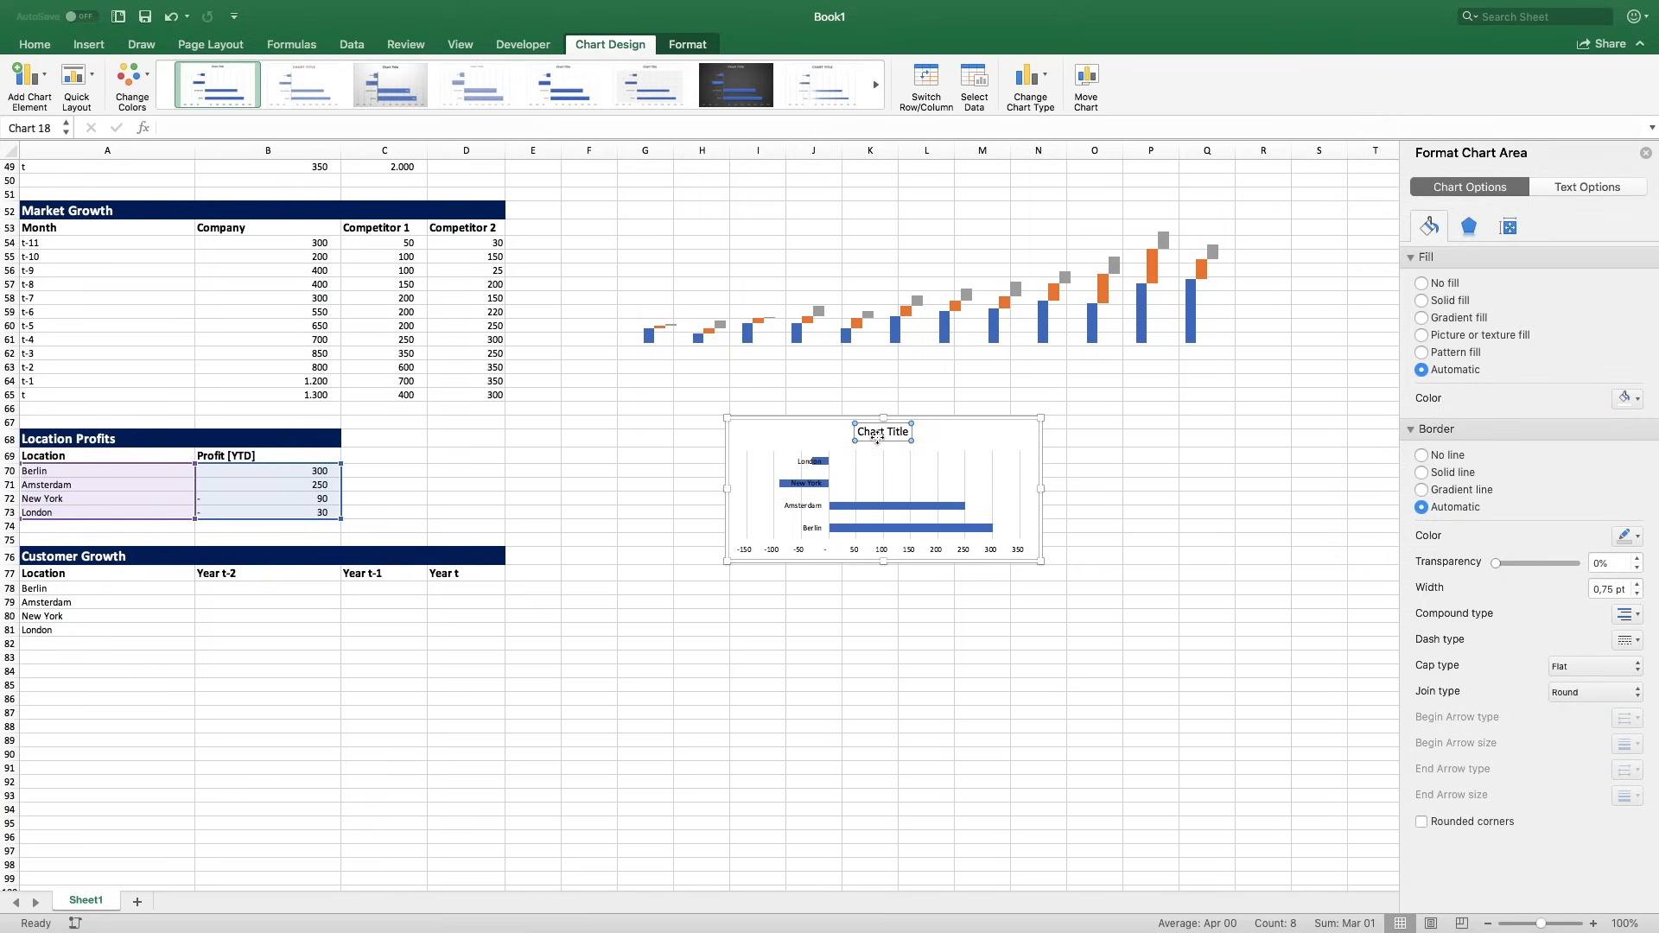
key("Delete")
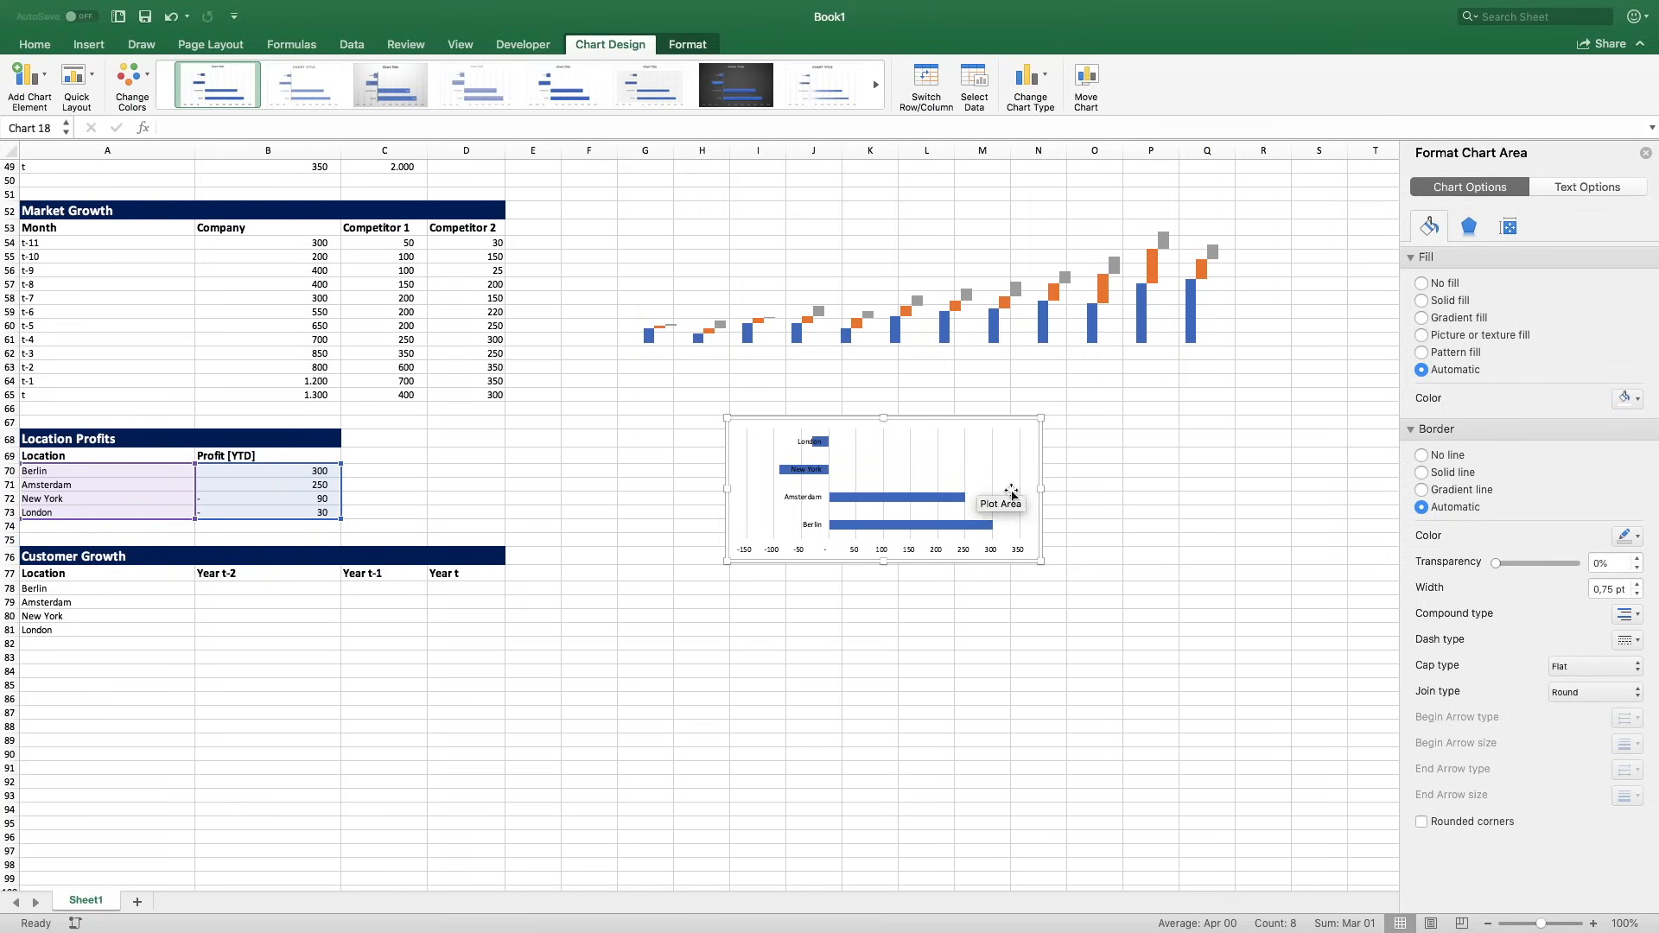
left_click(964, 468)
key("Delete")
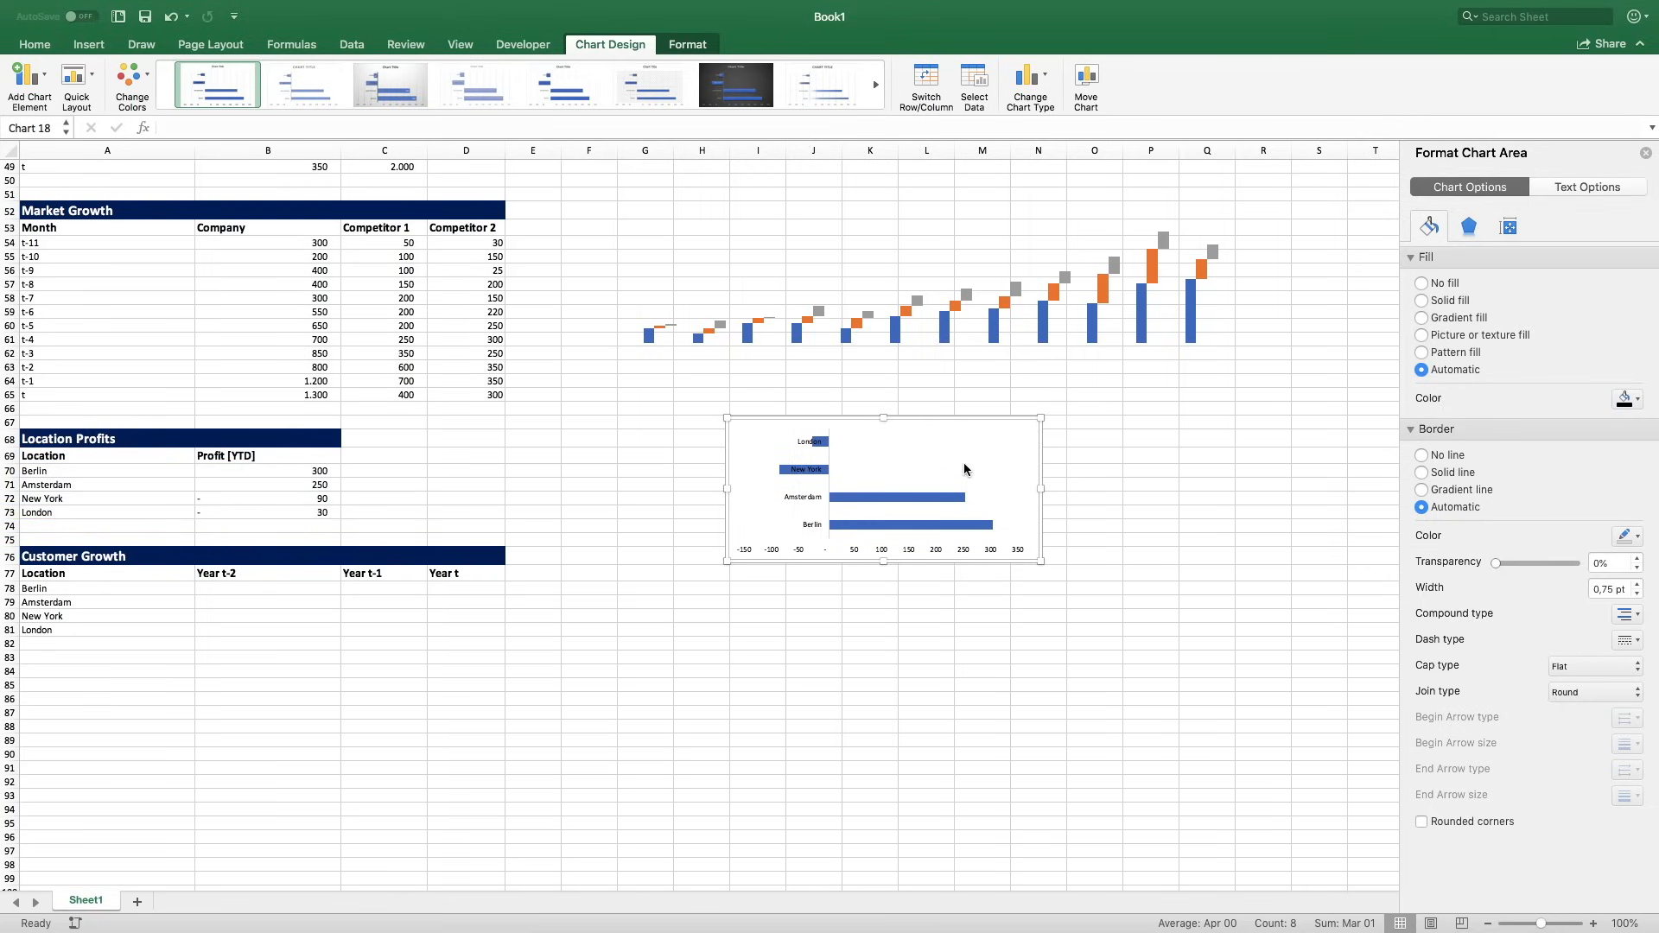
Delete the value axis of the location profits bar chart and narrow its plot area from the left side.
left_click(882, 551)
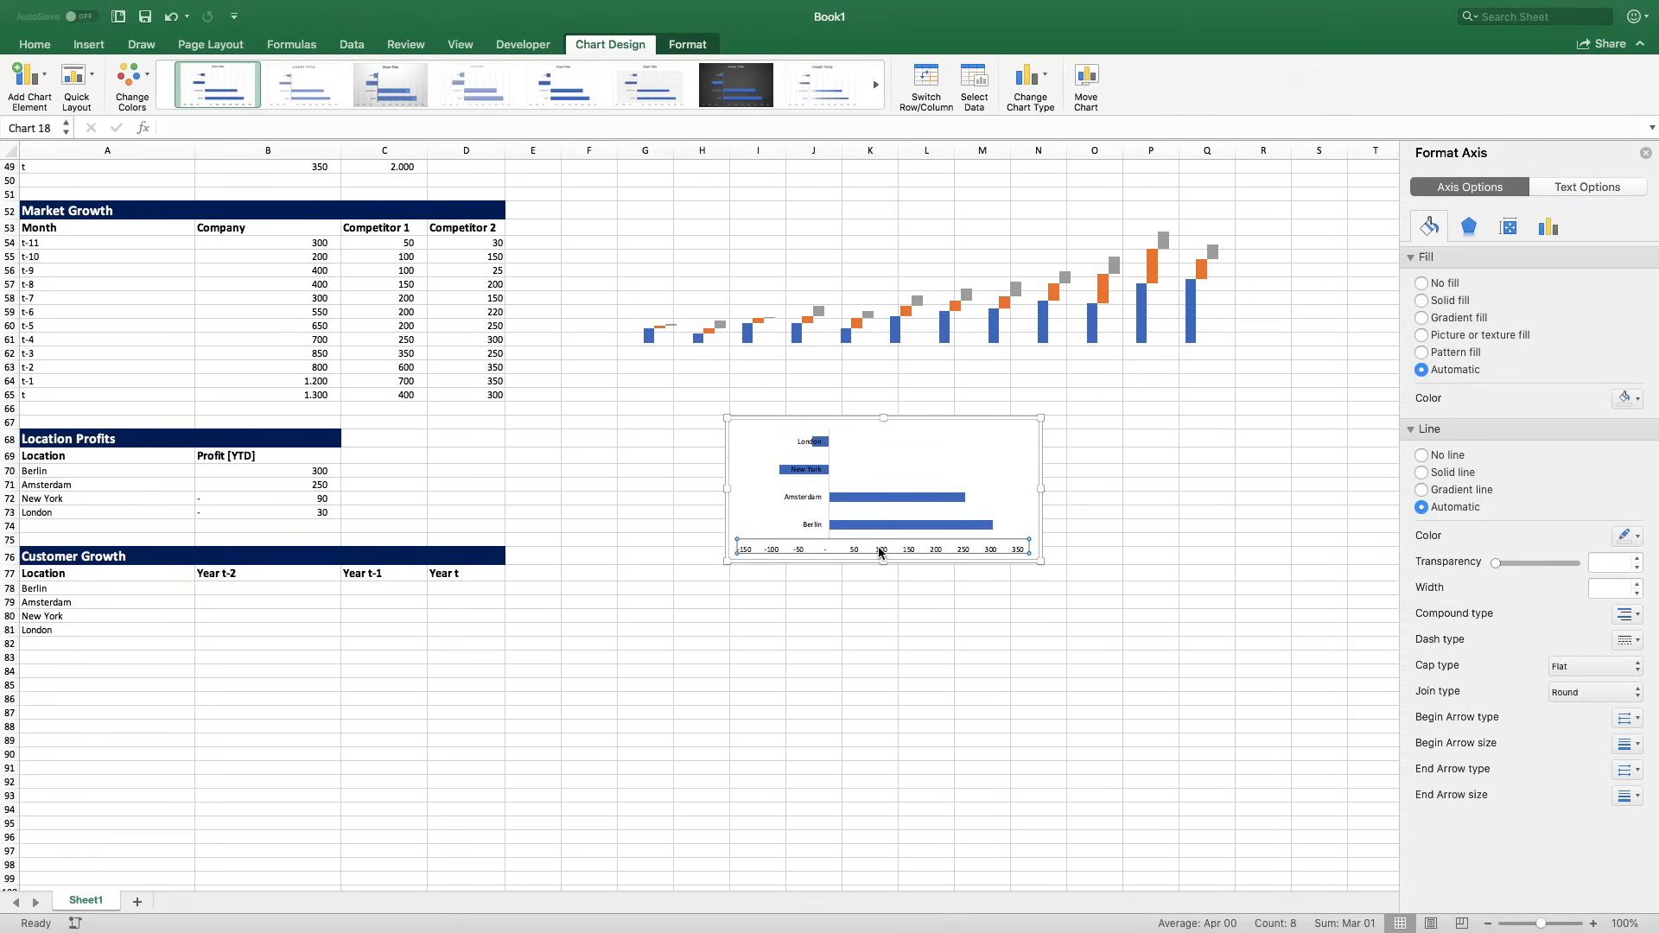
key("Delete")
left_click(767, 482)
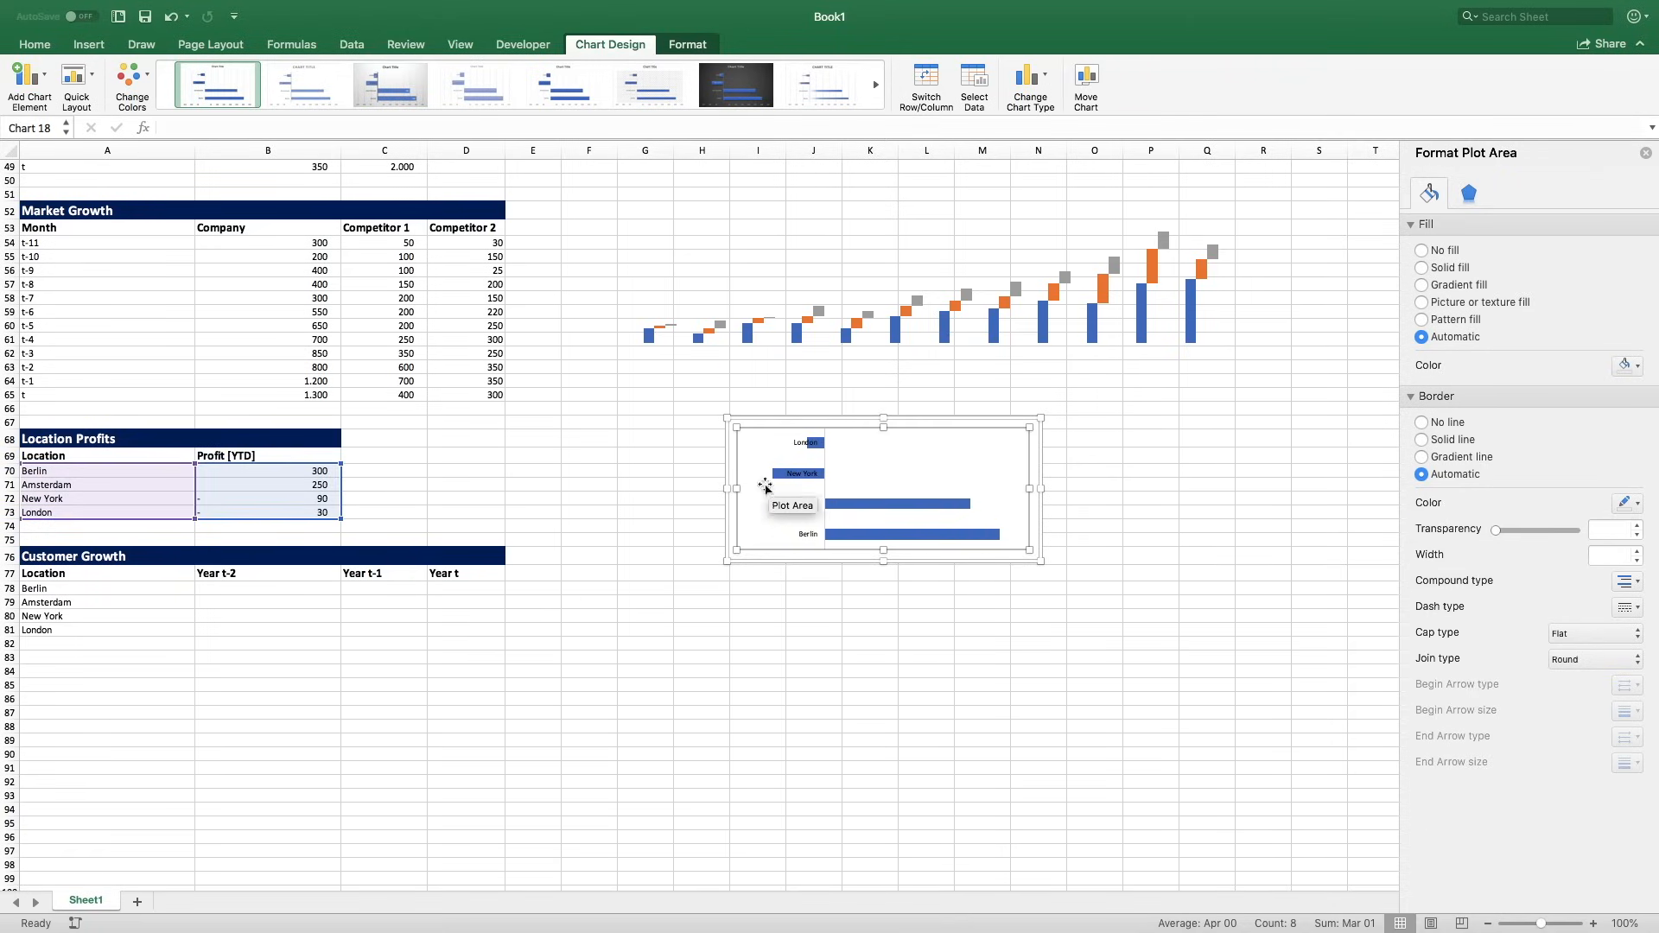
left_click_drag(736, 488, 795, 489)
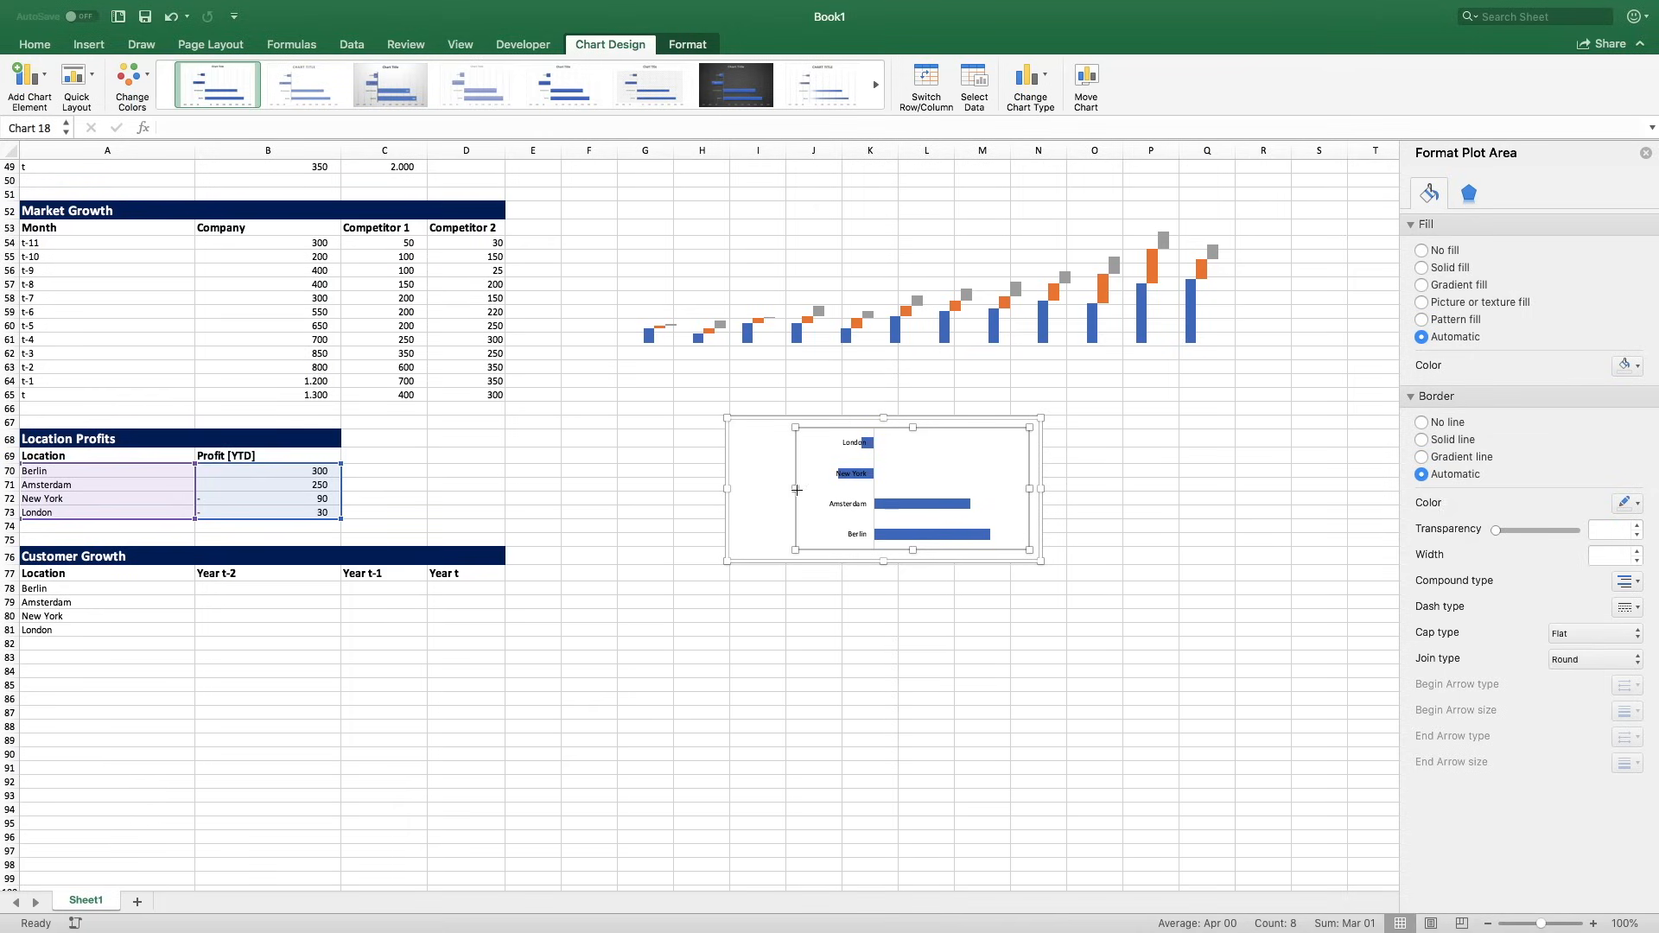
Set the label position of the location axis in the profits bar chart to Low.
left_click(845, 509)
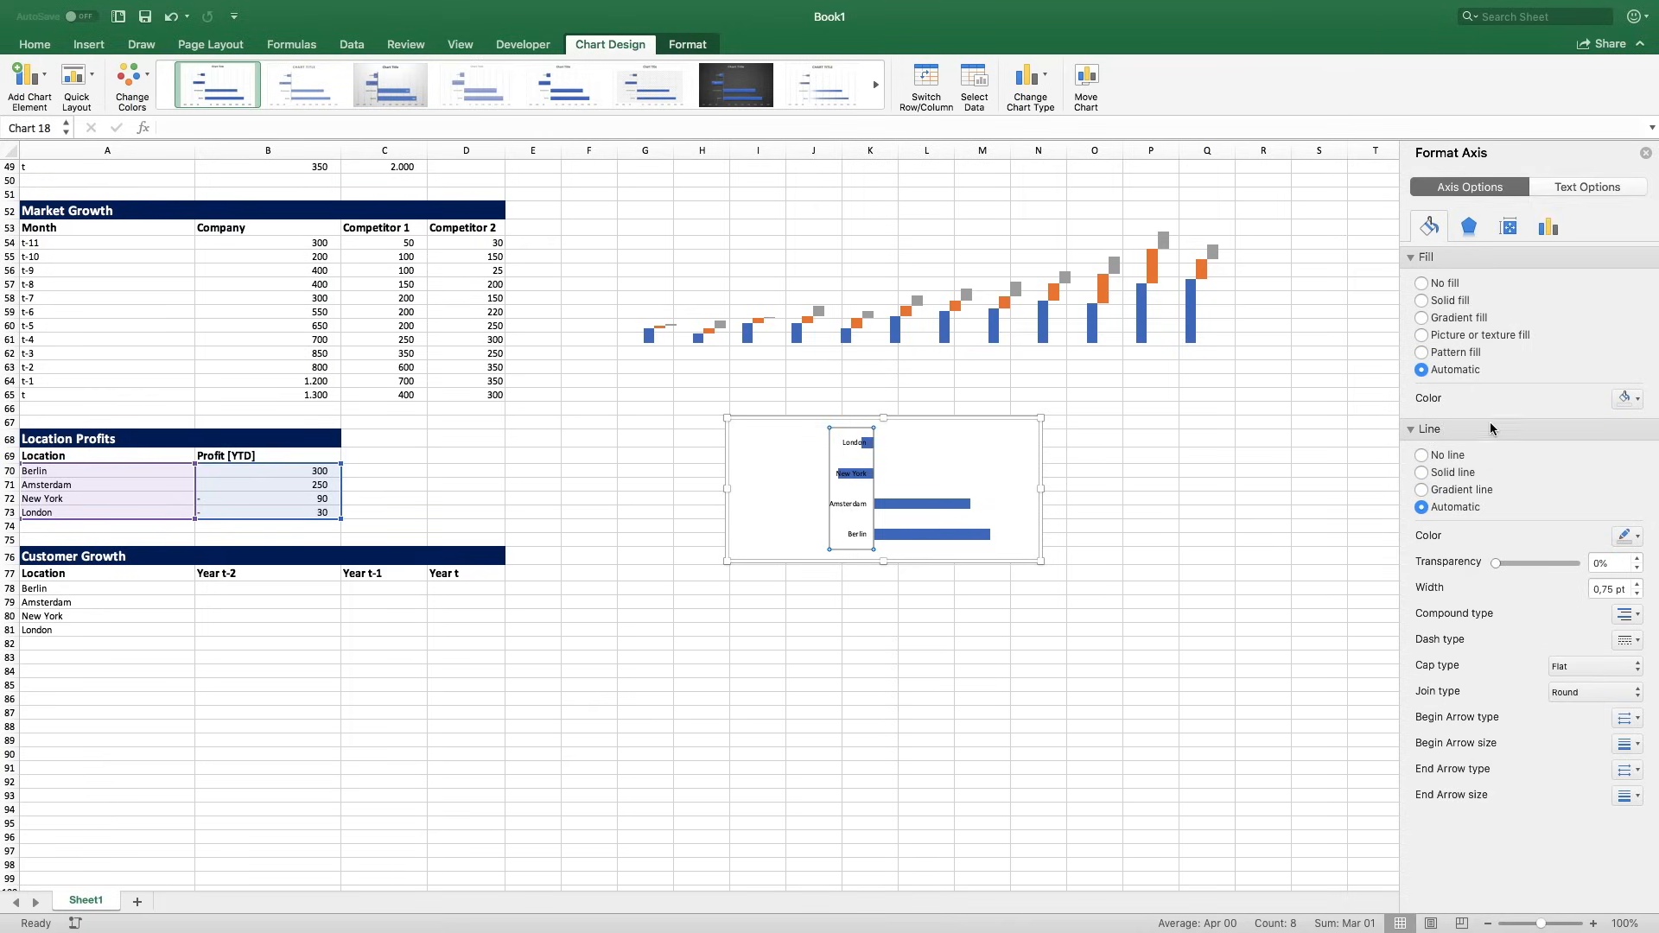
left_click(1549, 227)
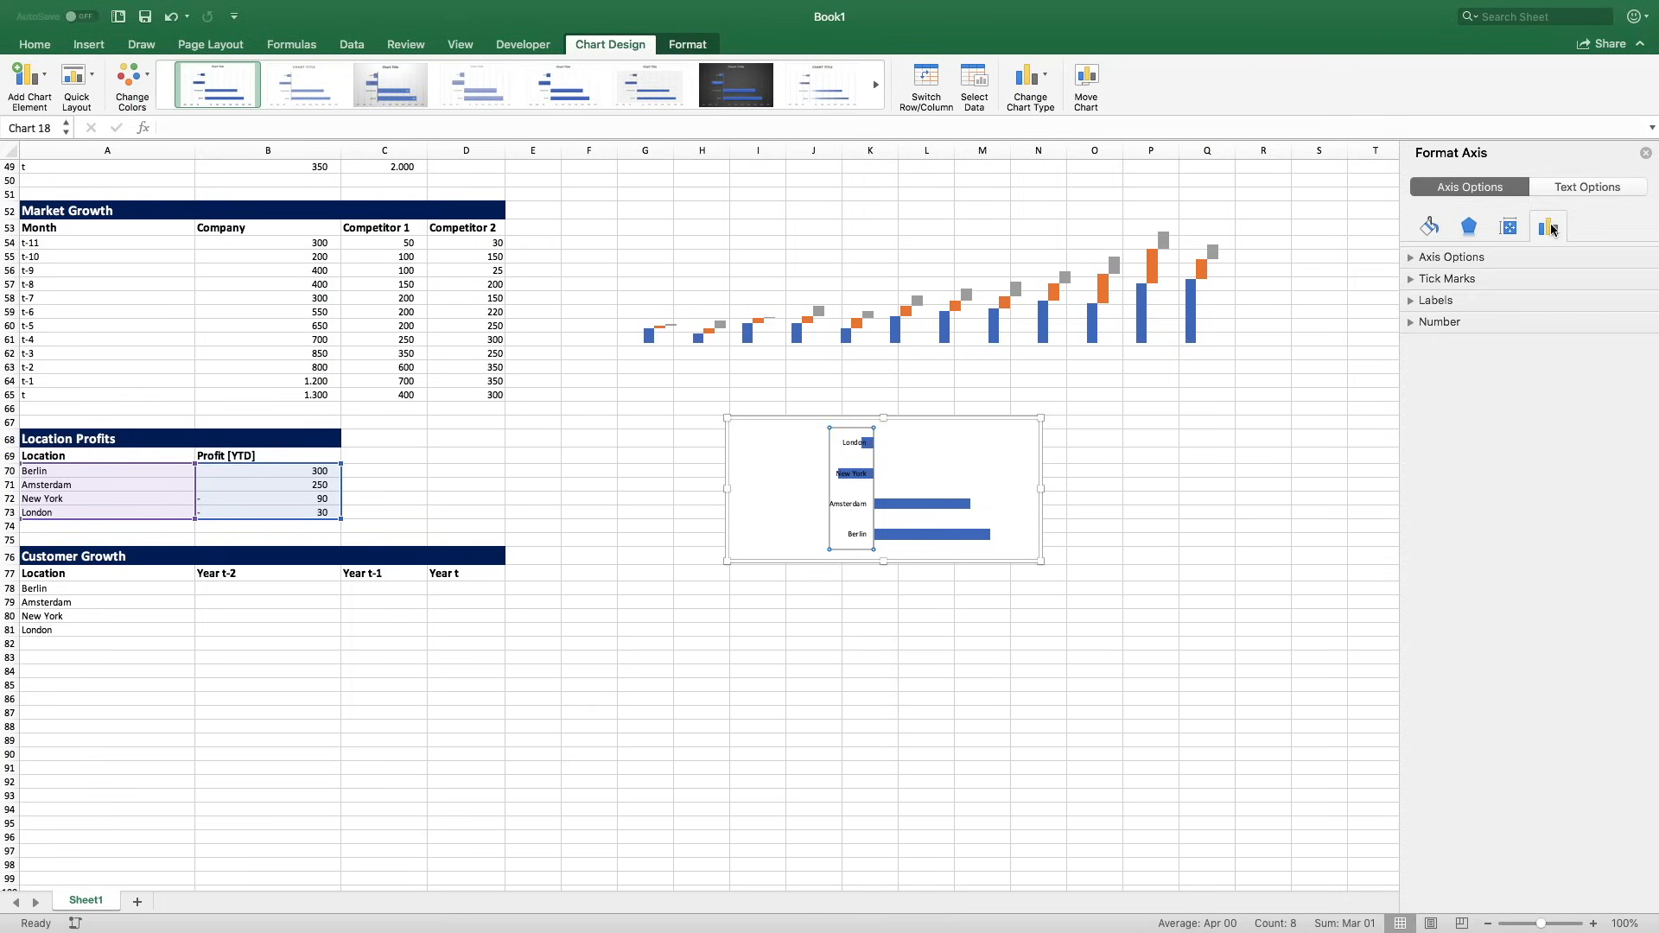
left_click(1465, 300)
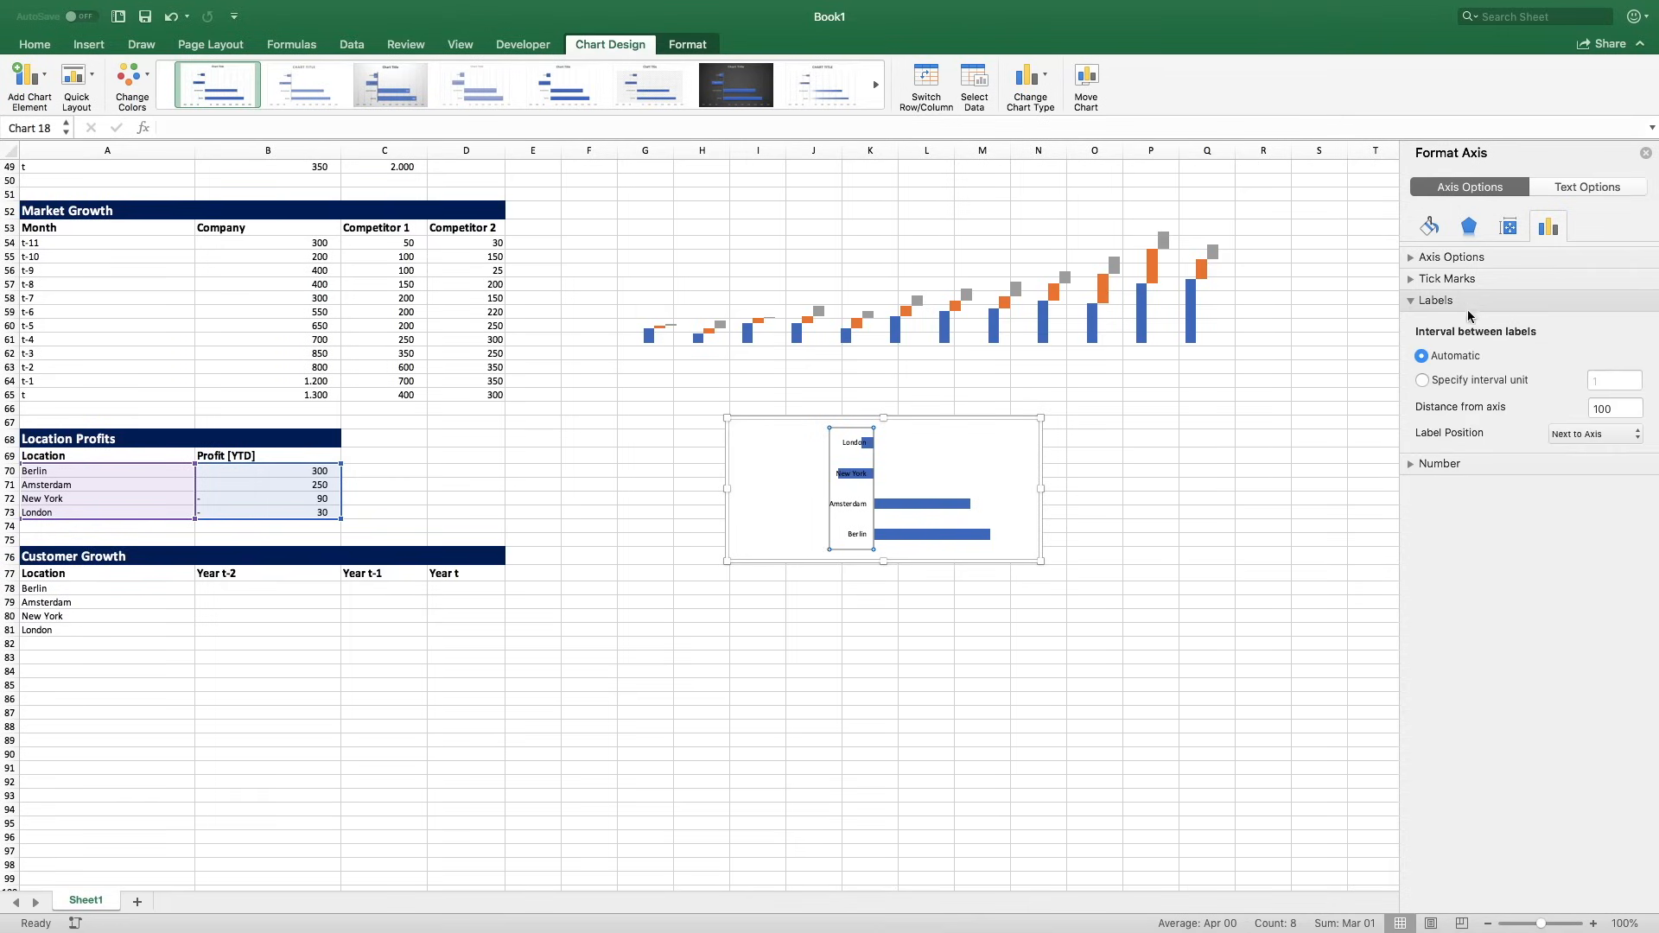
left_click(1569, 434)
left_click(1570, 451)
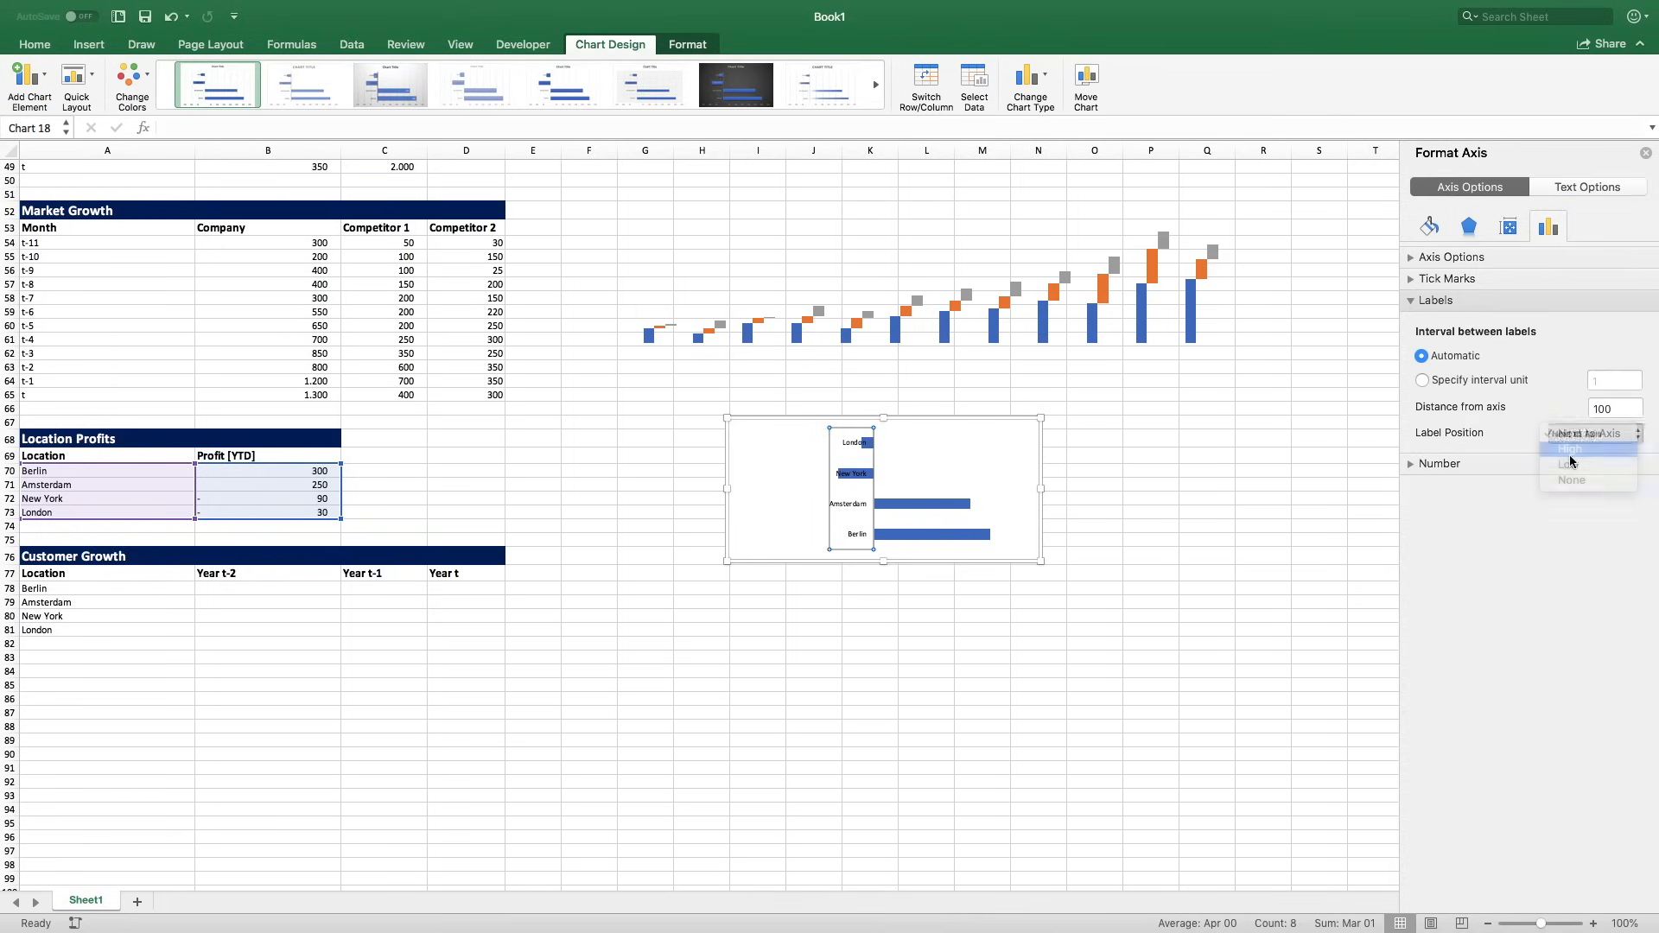
left_click(1574, 430)
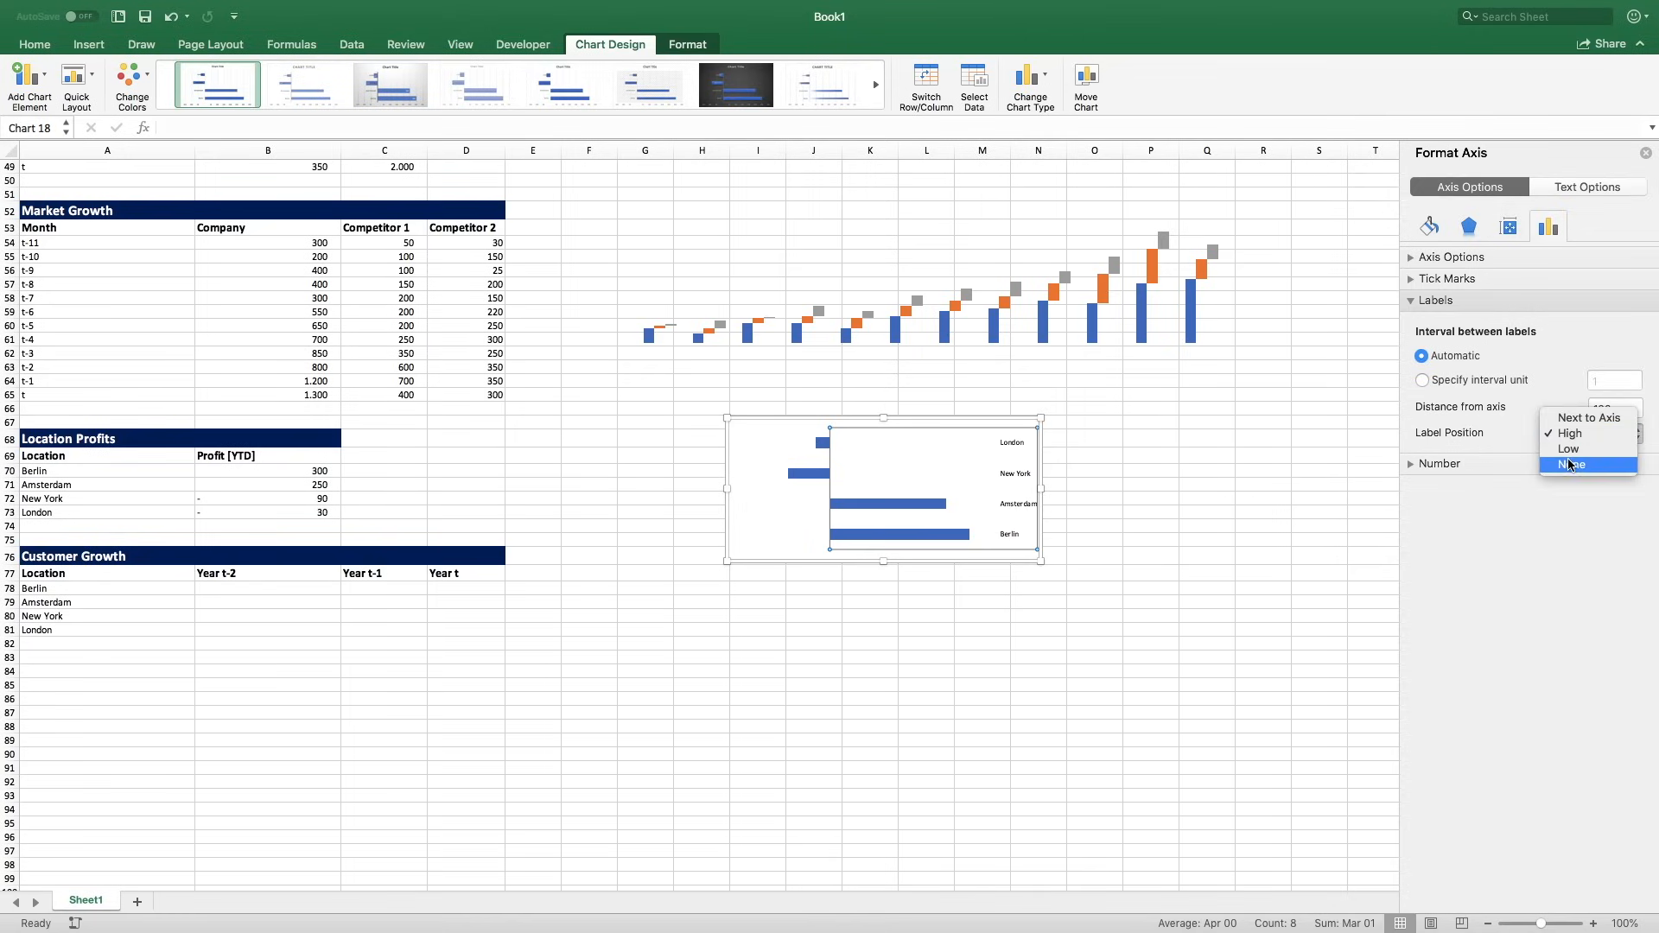
left_click(1570, 465)
left_click(1577, 434)
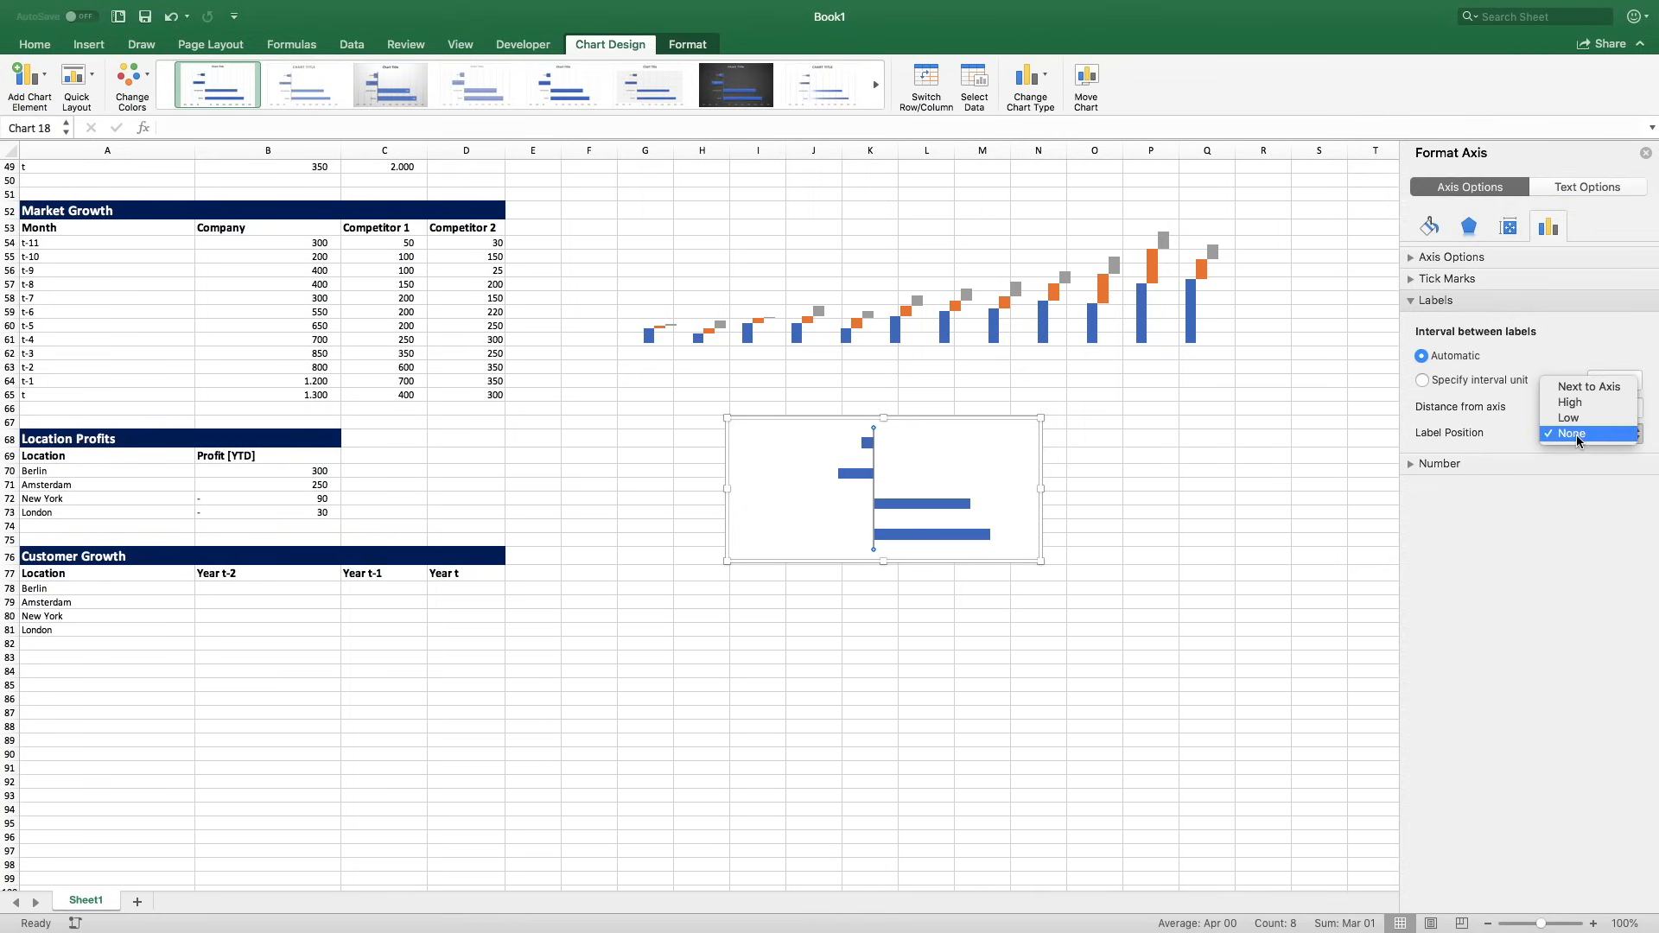
left_click(1587, 406)
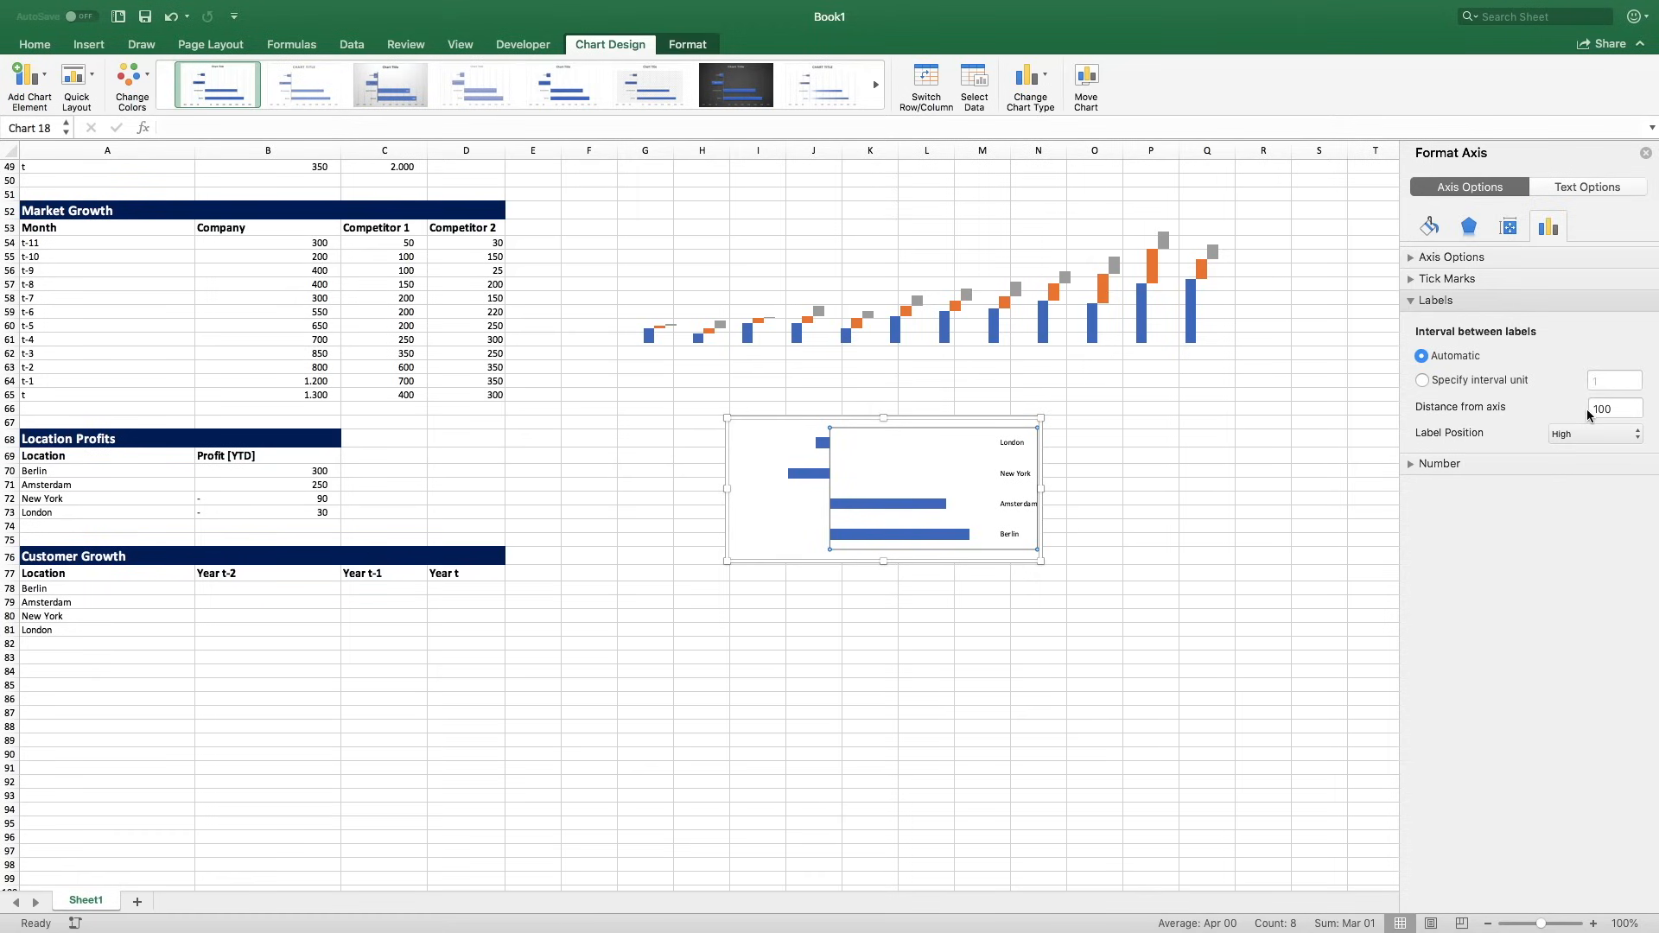
left_click(1590, 434)
left_click(1574, 450)
Shrink the location profits chart and position it across about columns I to M and rows 67 to 74.
left_click_drag(1040, 489, 977, 489)
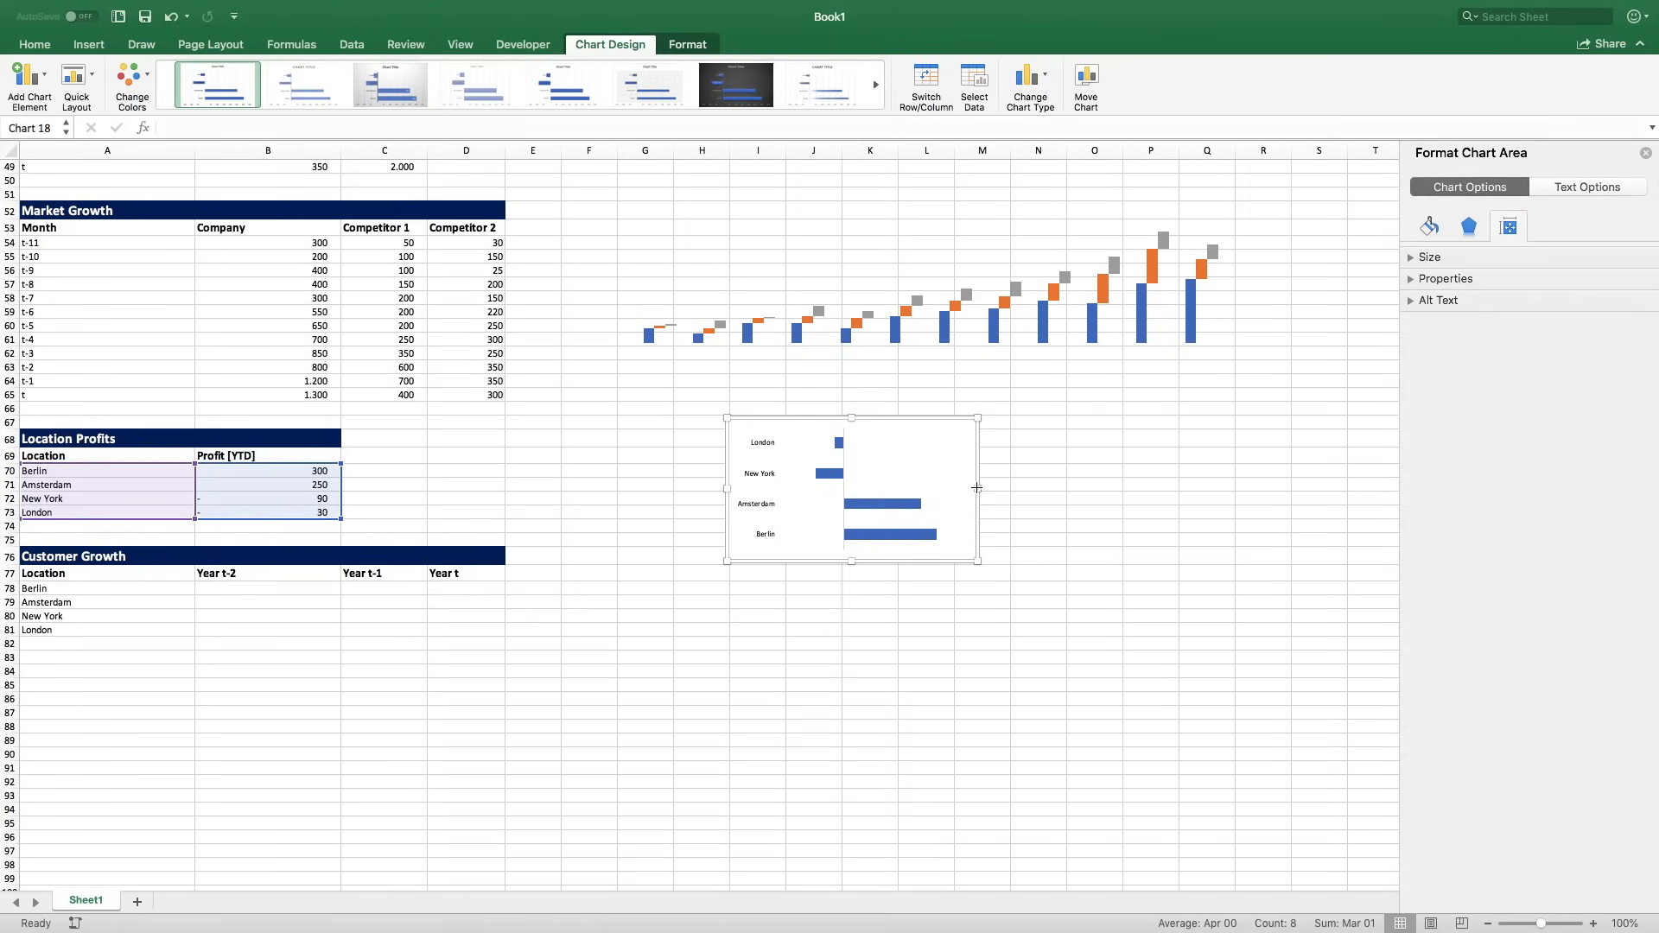
left_click_drag(851, 562, 851, 515)
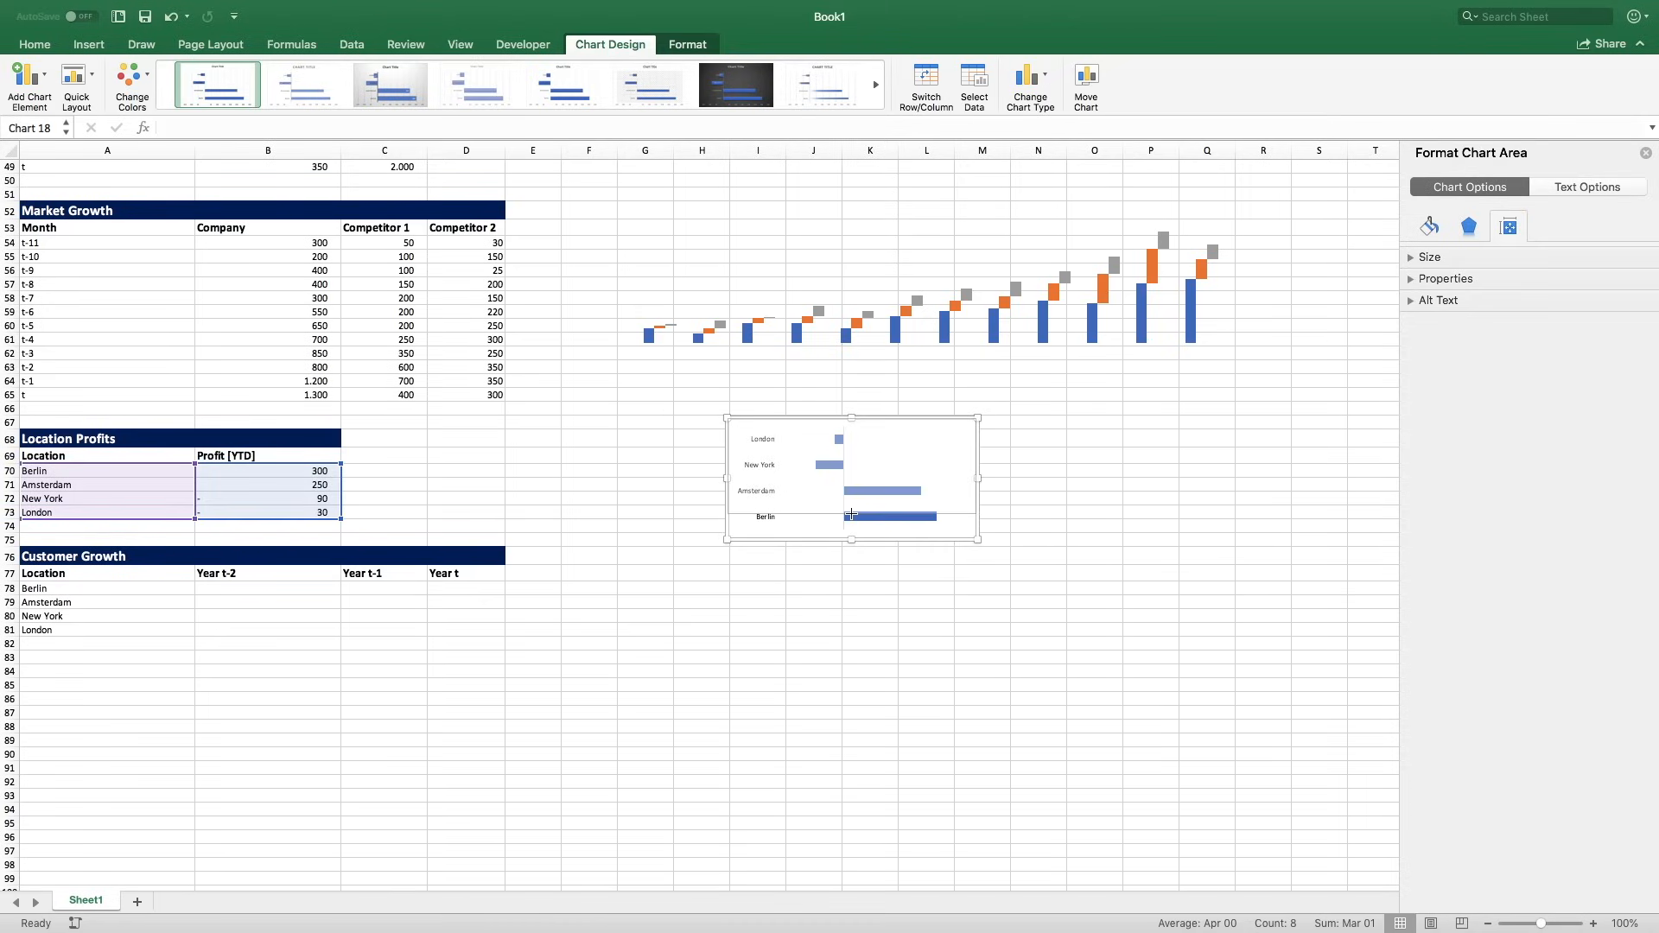
left_click_drag(885, 415, 892, 423)
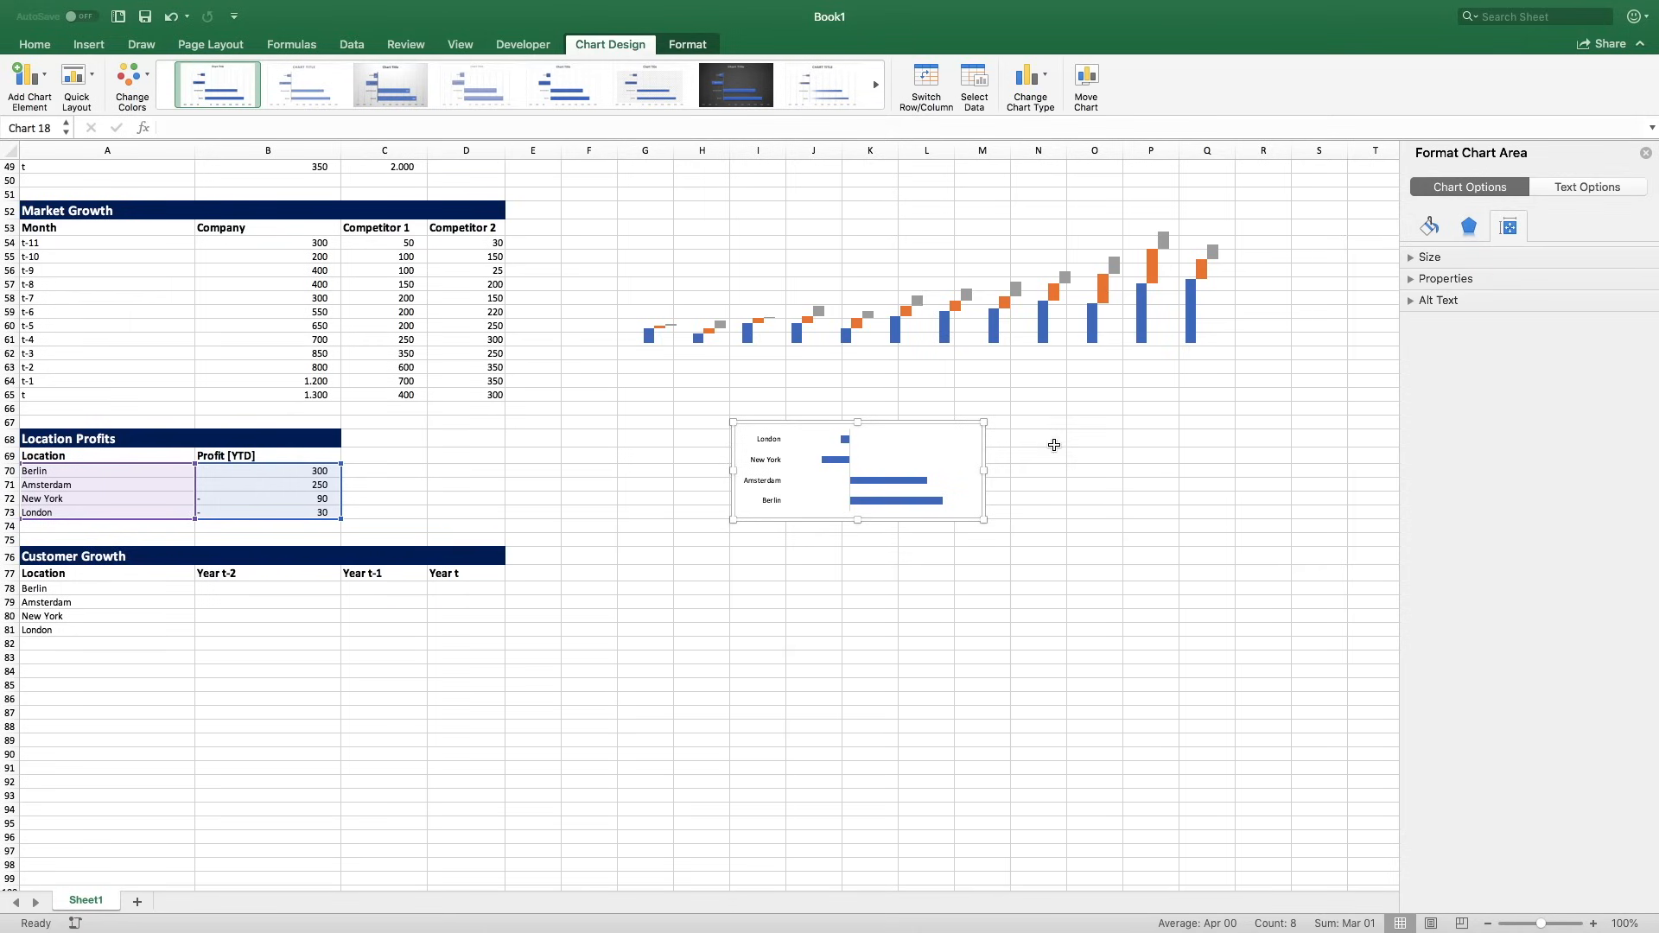
Give the location profits chart area no fill and no border line.
left_click(1430, 227)
left_click(1422, 285)
left_click(1423, 424)
left_click(1196, 464)
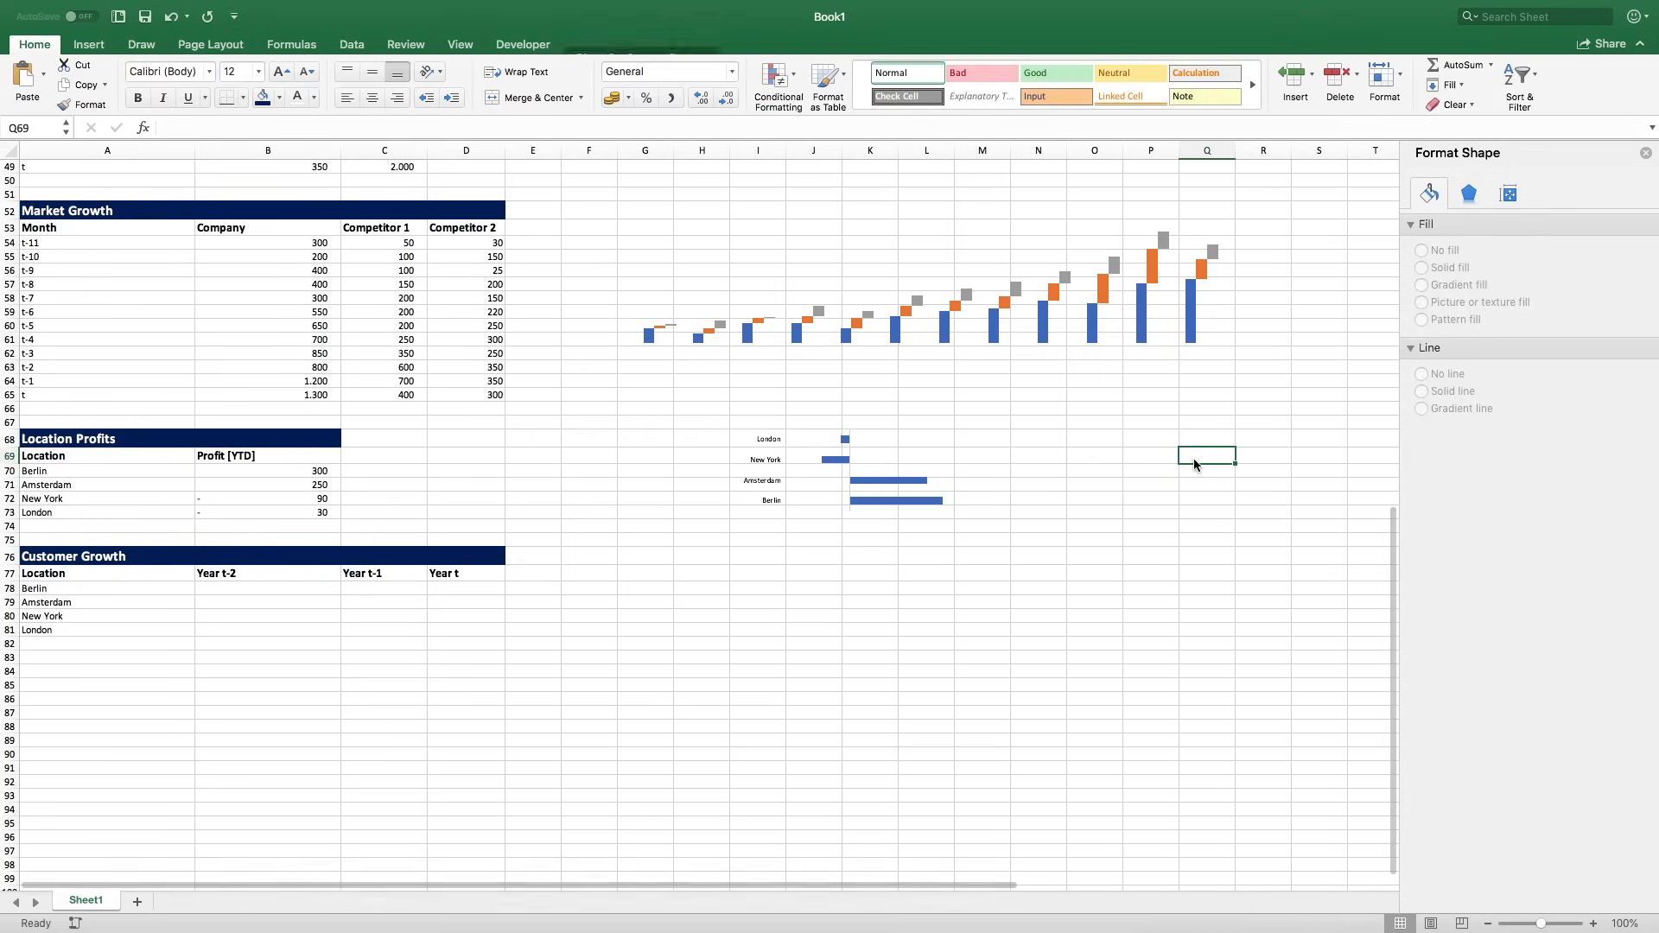
Fill the Customer Growth column Year t-2 with 20 for Berlin, 30 for Amsterdam, 40 for New York and 50 for London.
left_click(234, 590)
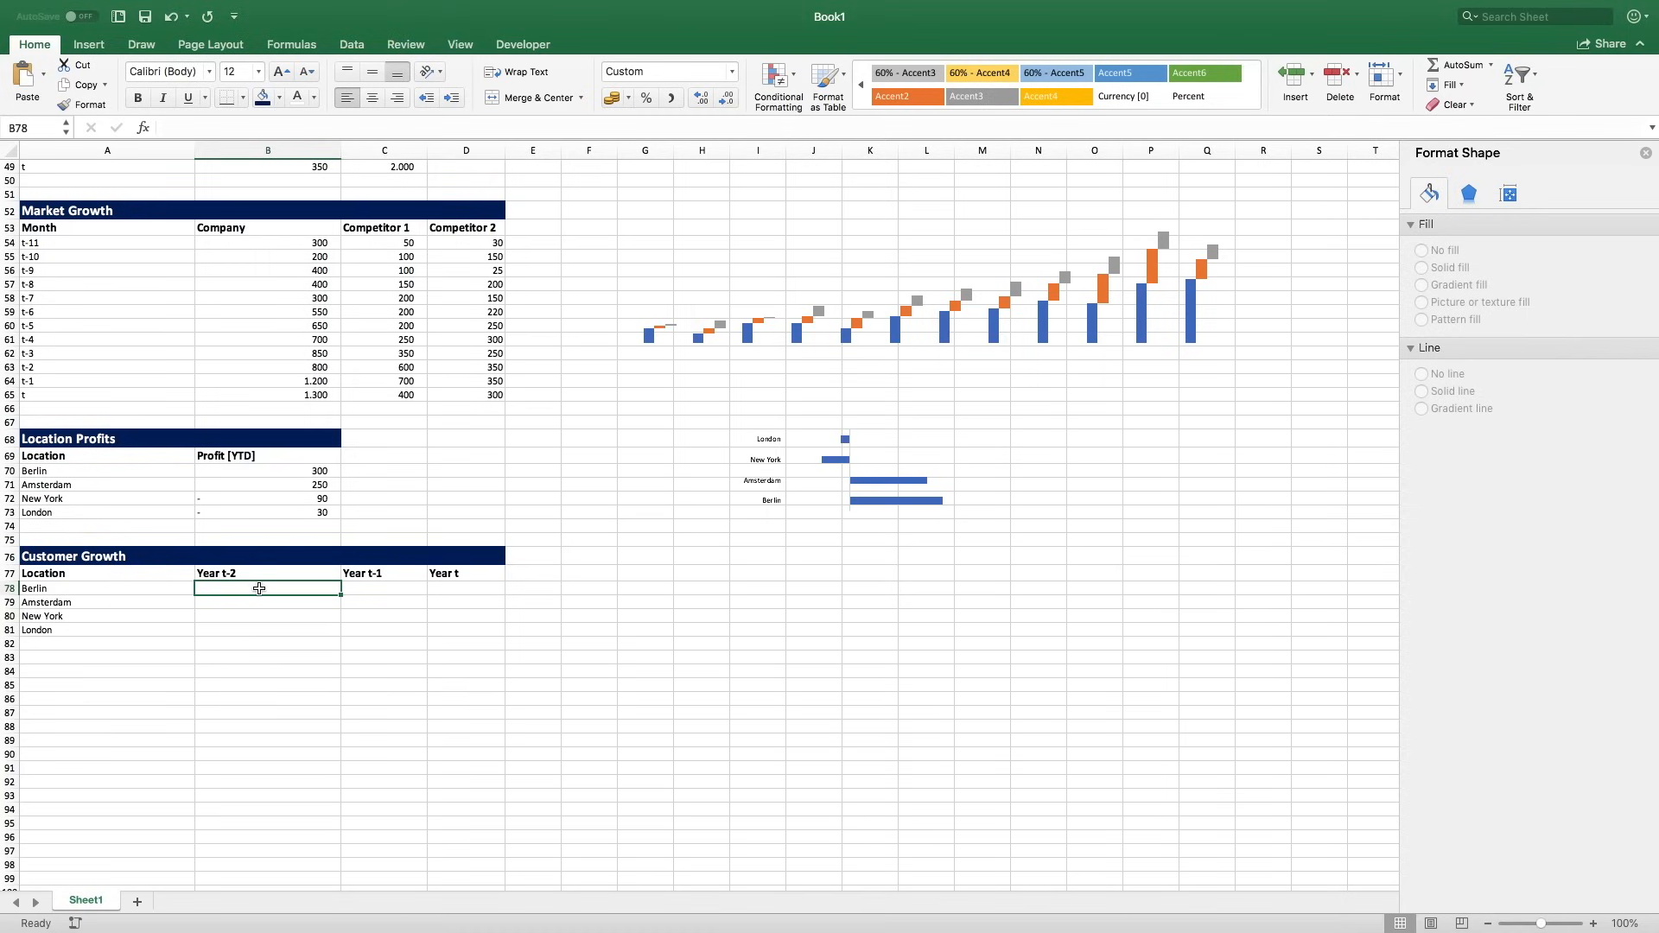
type("20")
key("Return")
type("30")
key("Return")
type("40")
key("Return")
type("50")
key("Return")
Fill the Customer Growth column Year t-1 with 12 for Berlin, 19 for Amsterdam, 20 for New York and 60 for London.
left_click(364, 594)
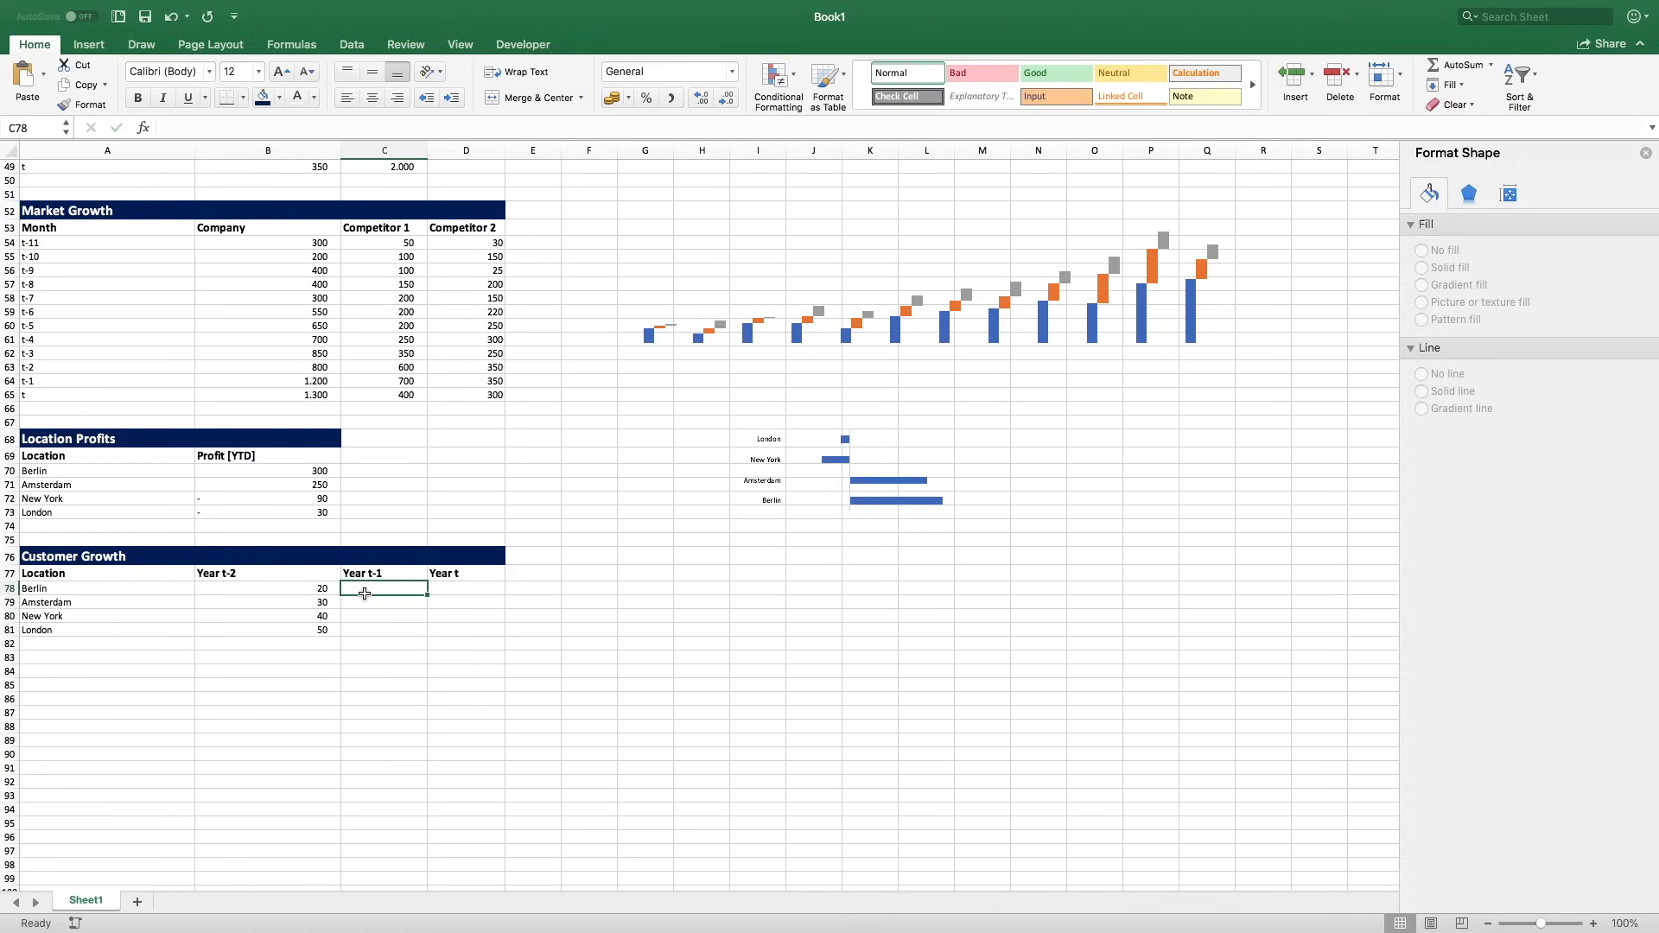
type("12")
key("Return")
type("19")
key("Return")
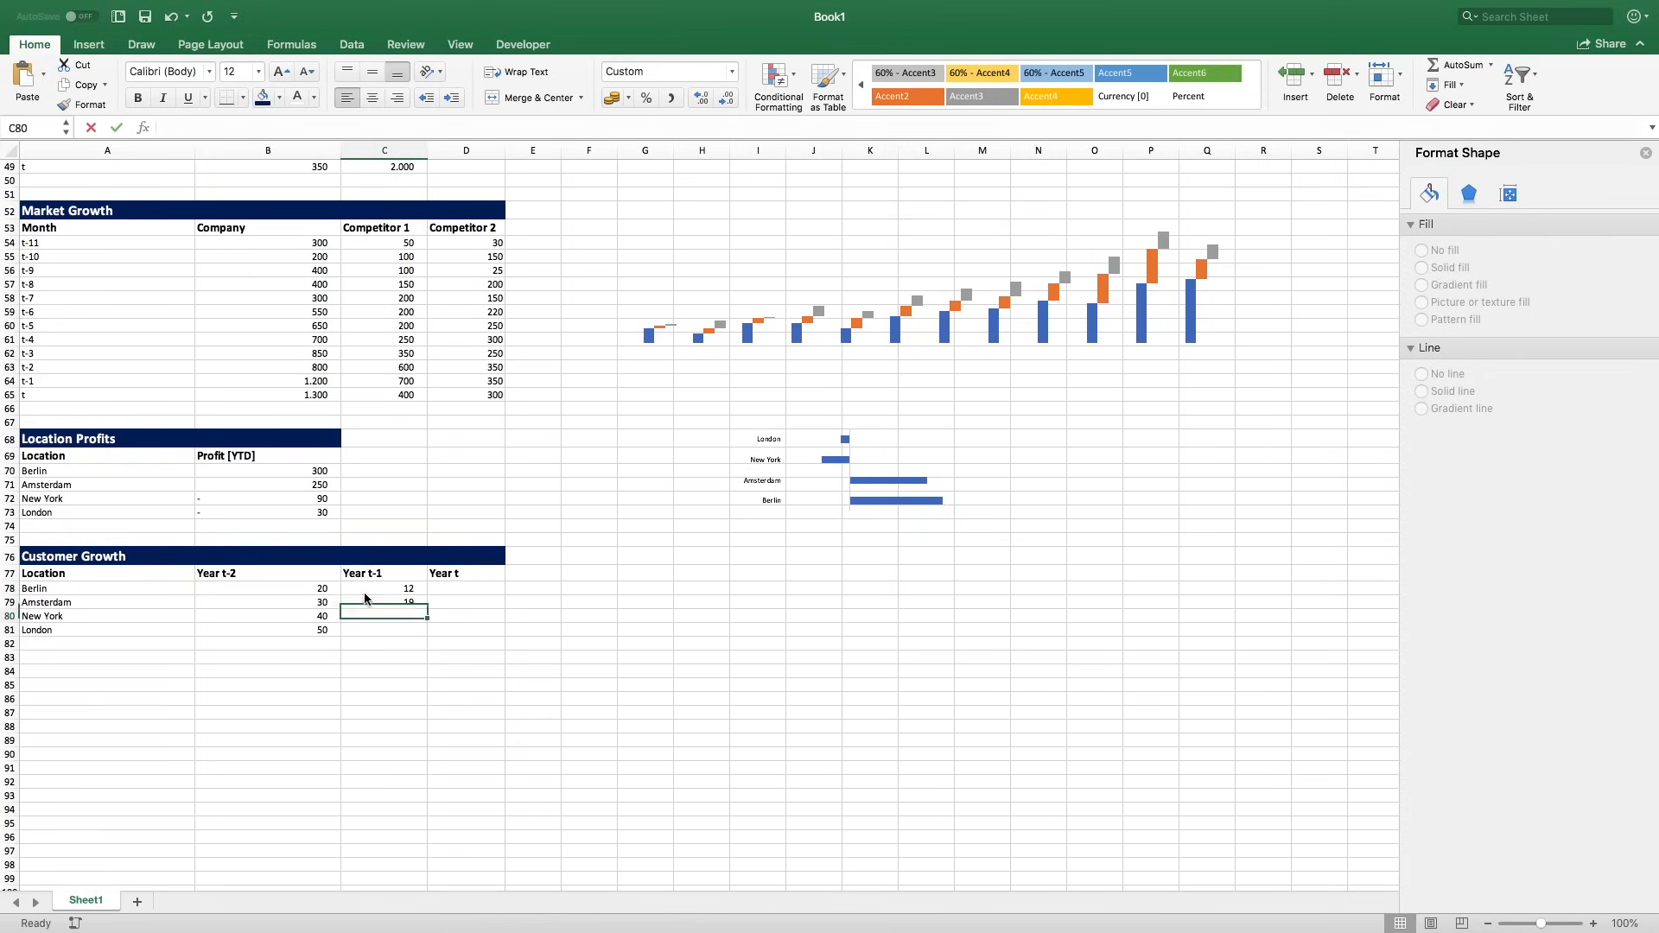
type("20")
key("Return")
type("60")
key("Return")
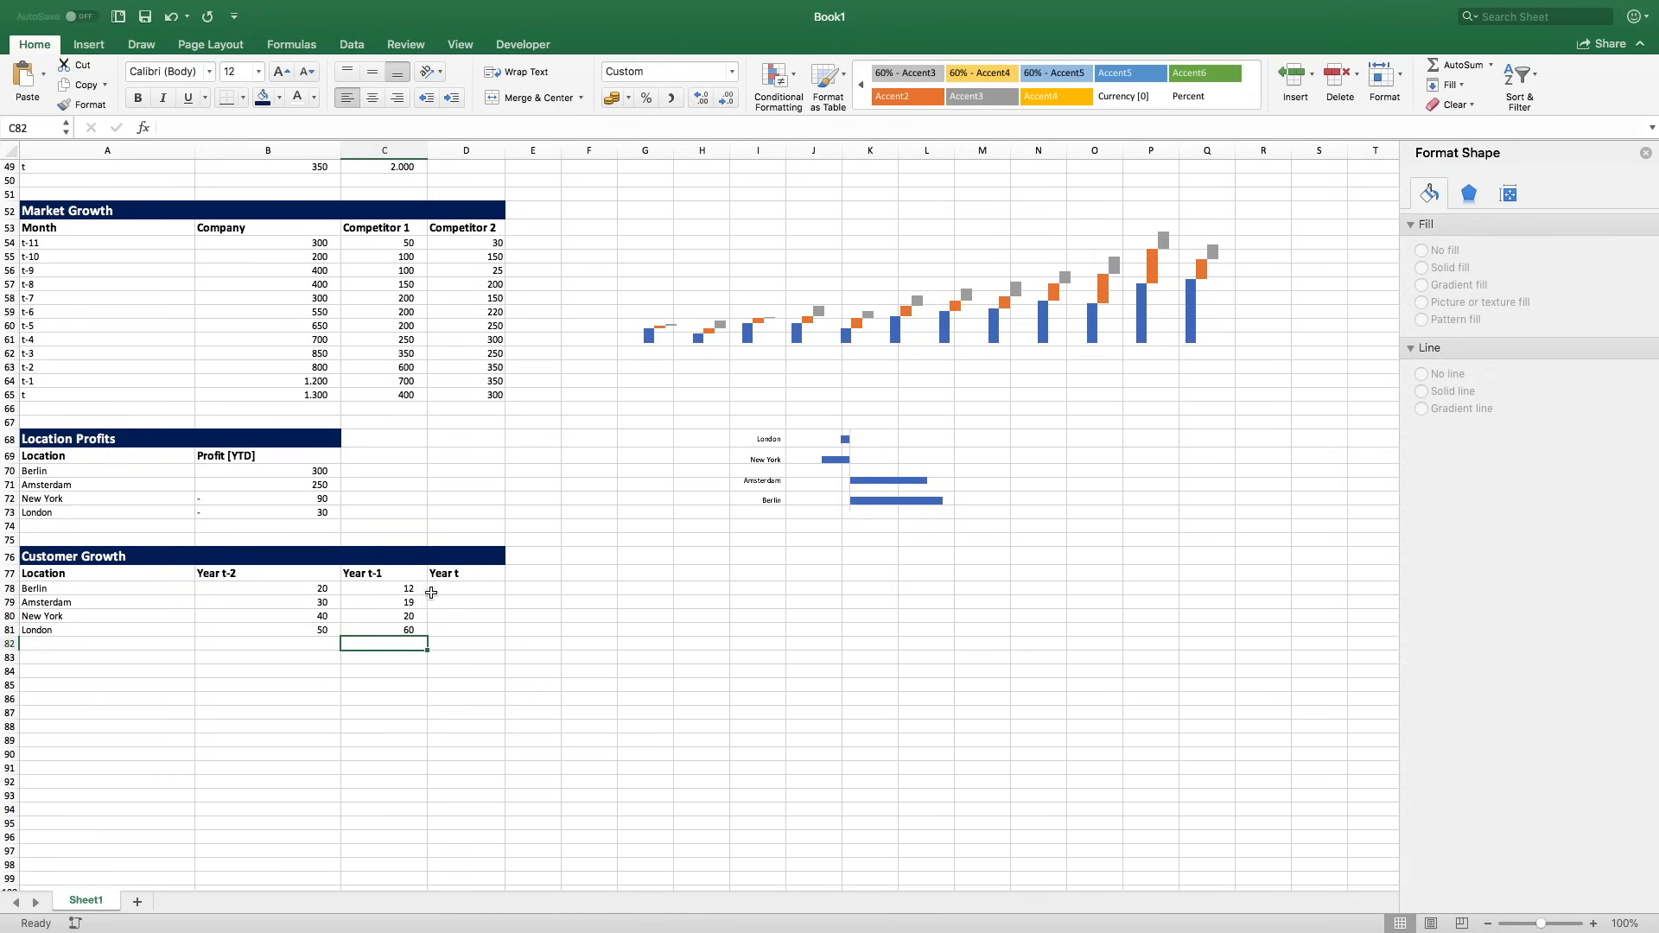
Fill the Customer Growth column Year t with 20 for Berlin, 30 for Amsterdam, 40 for New York and 80 for London.
left_click(433, 593)
type("20")
key("Return")
type("30")
key("Return")
type("40")
key("Return")
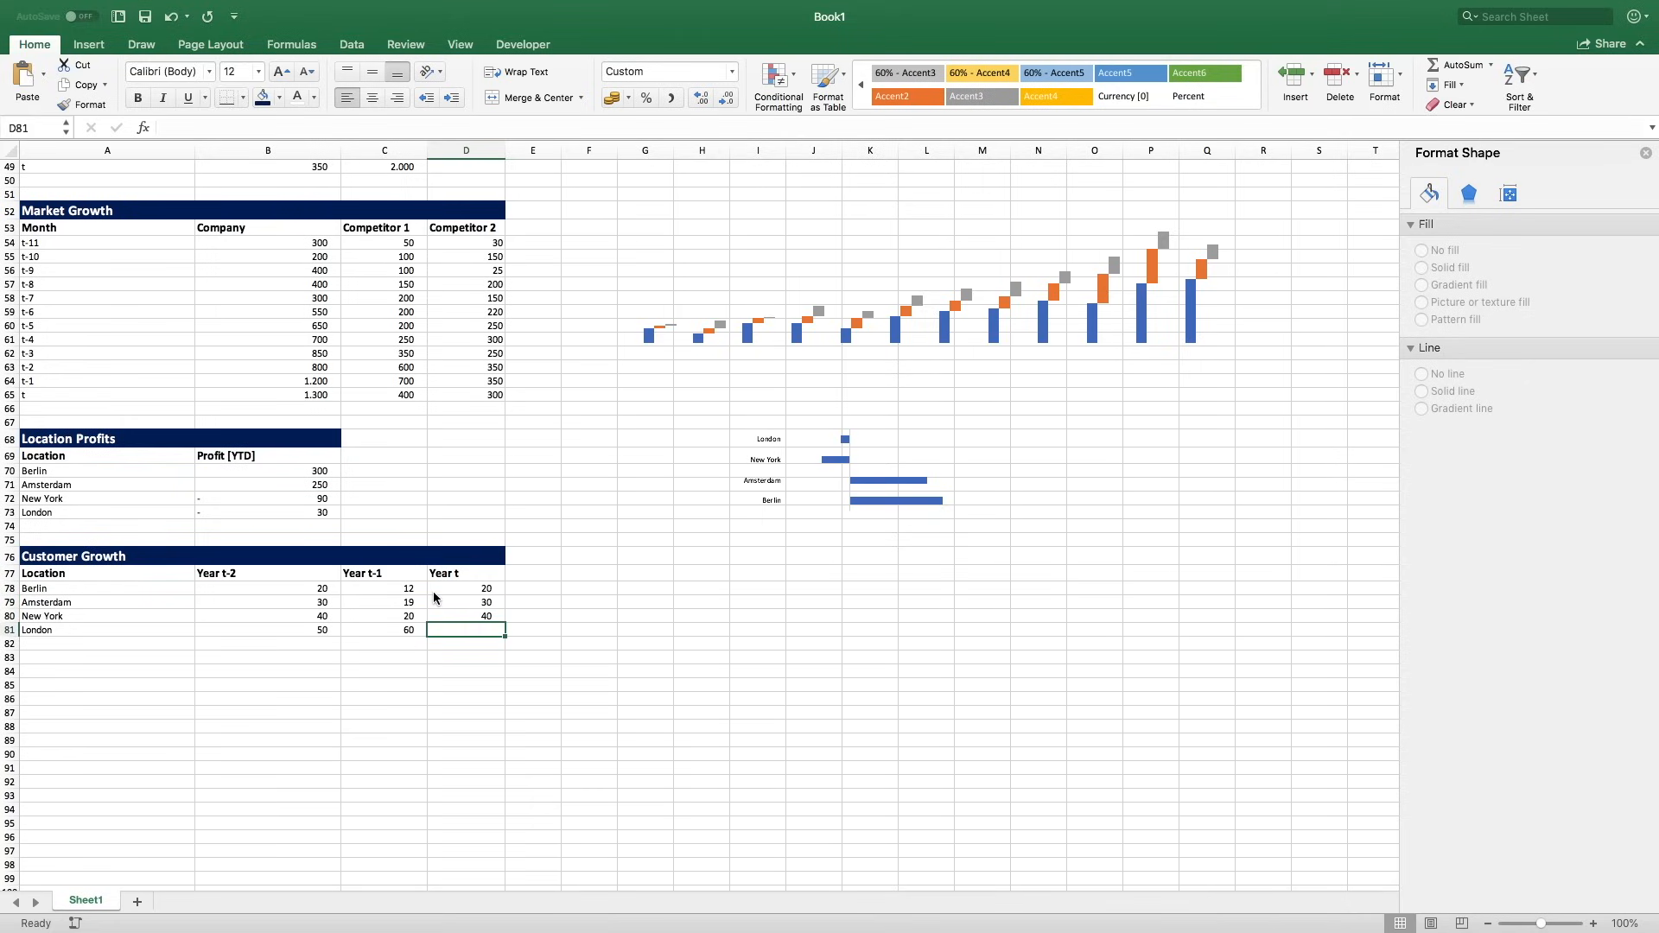
type("80")
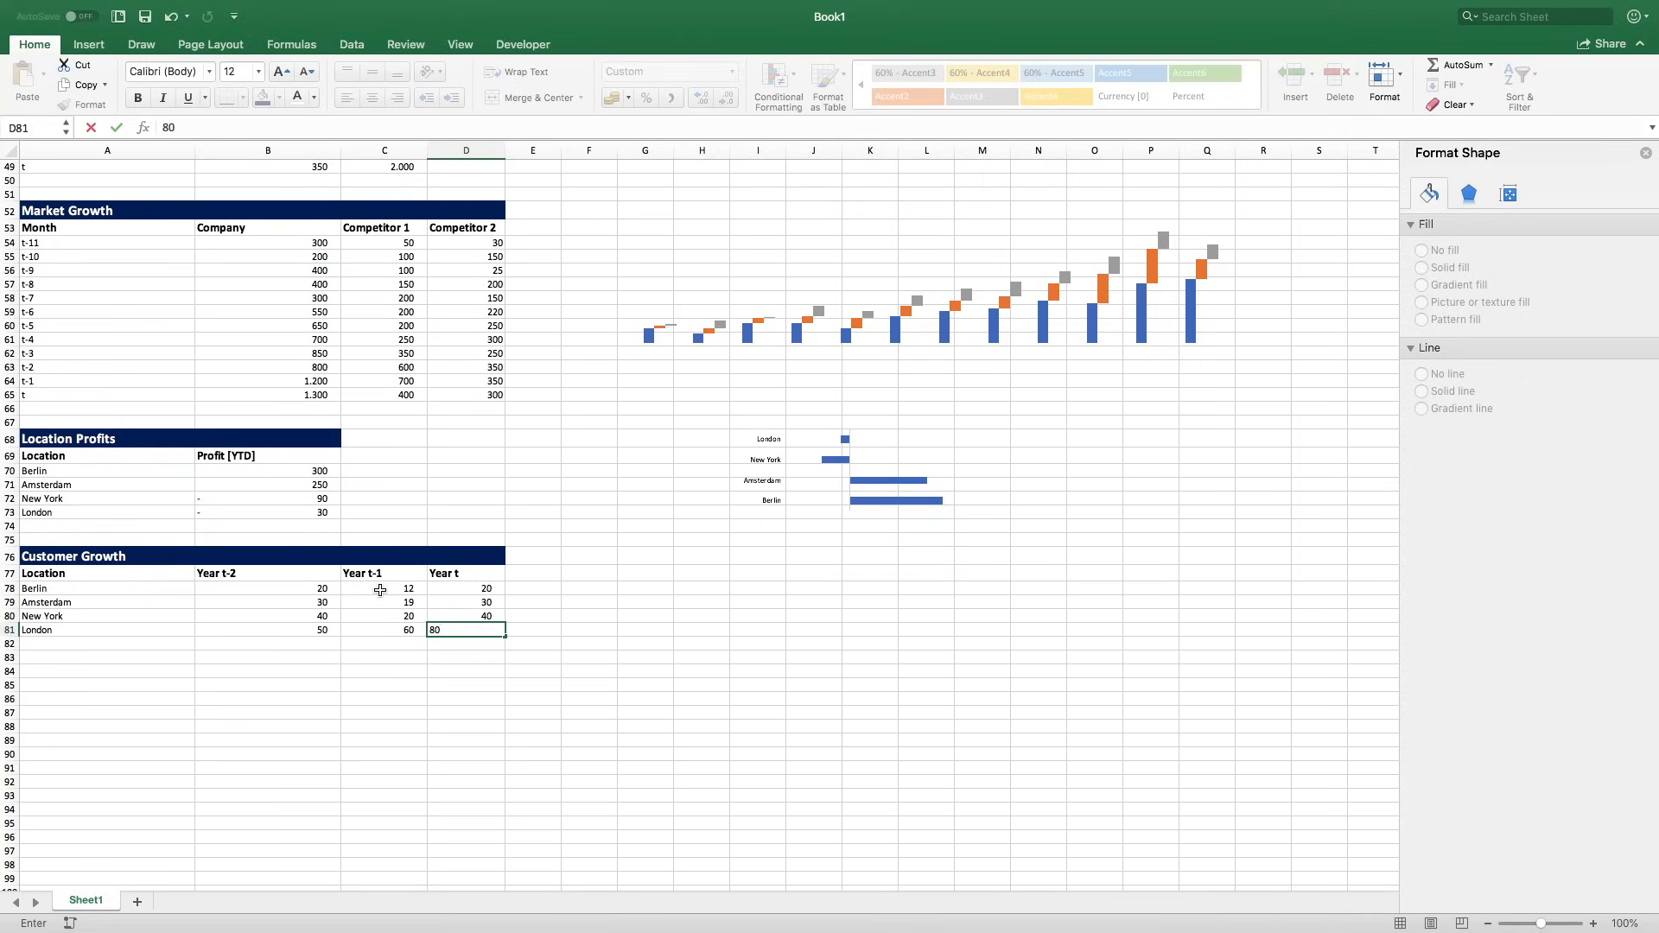
key("Return")
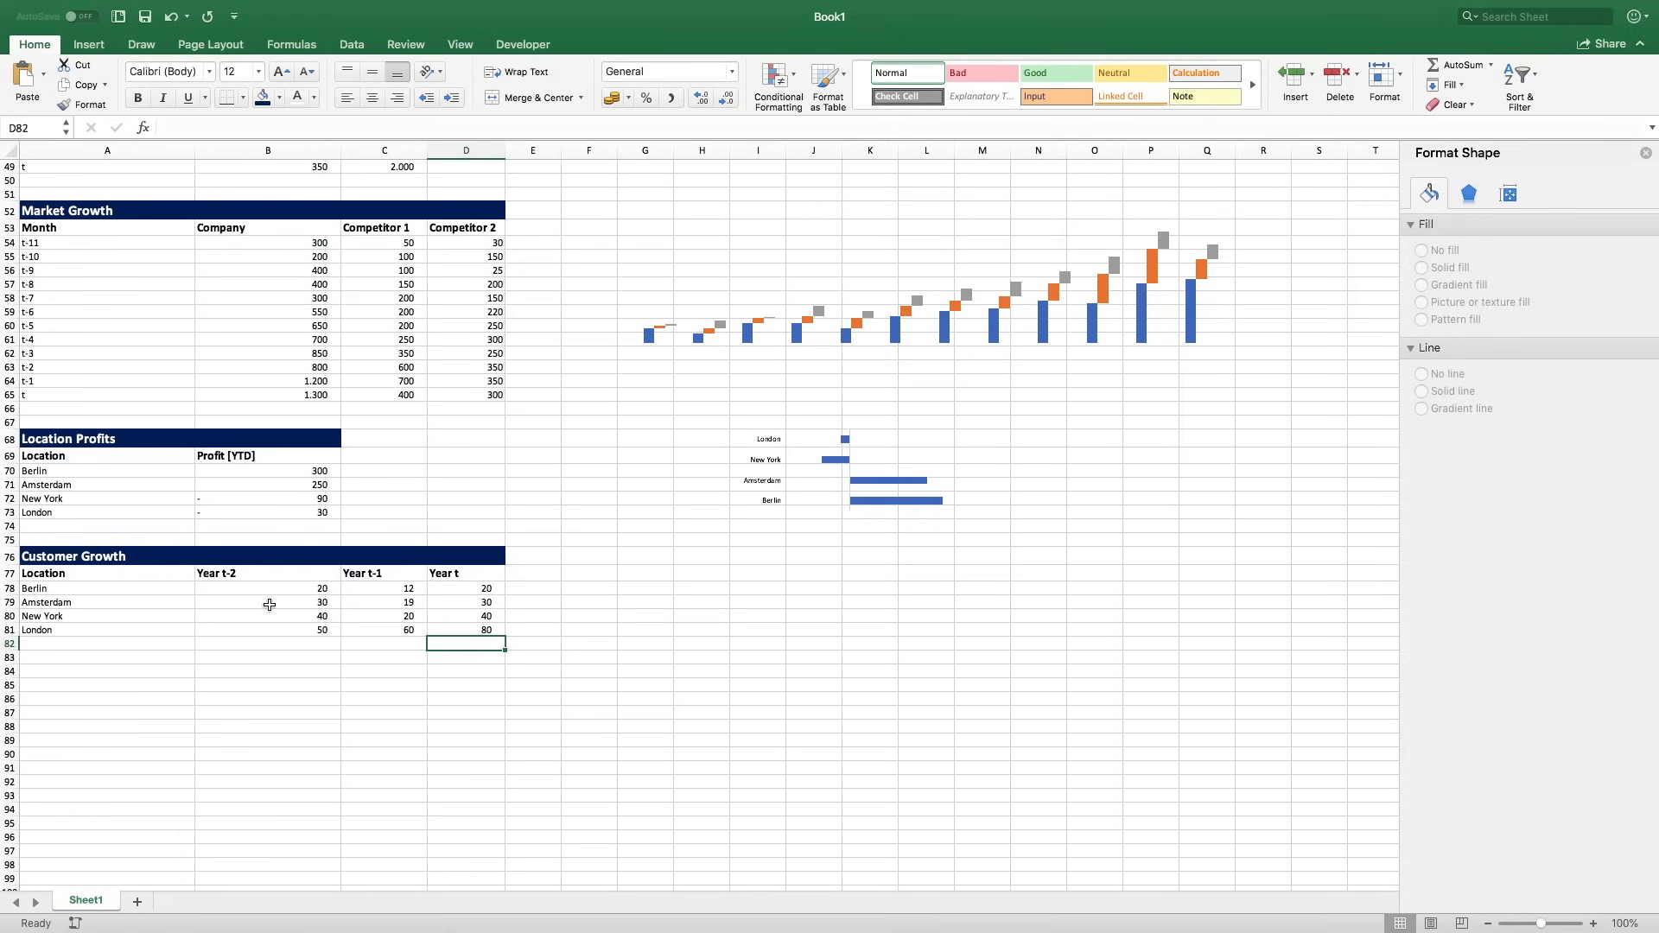
Insert a 2-D clustered column chart from the customer growth data A78:D81 and place it at about columns G to L beside the table.
left_click_drag(168, 592, 447, 638)
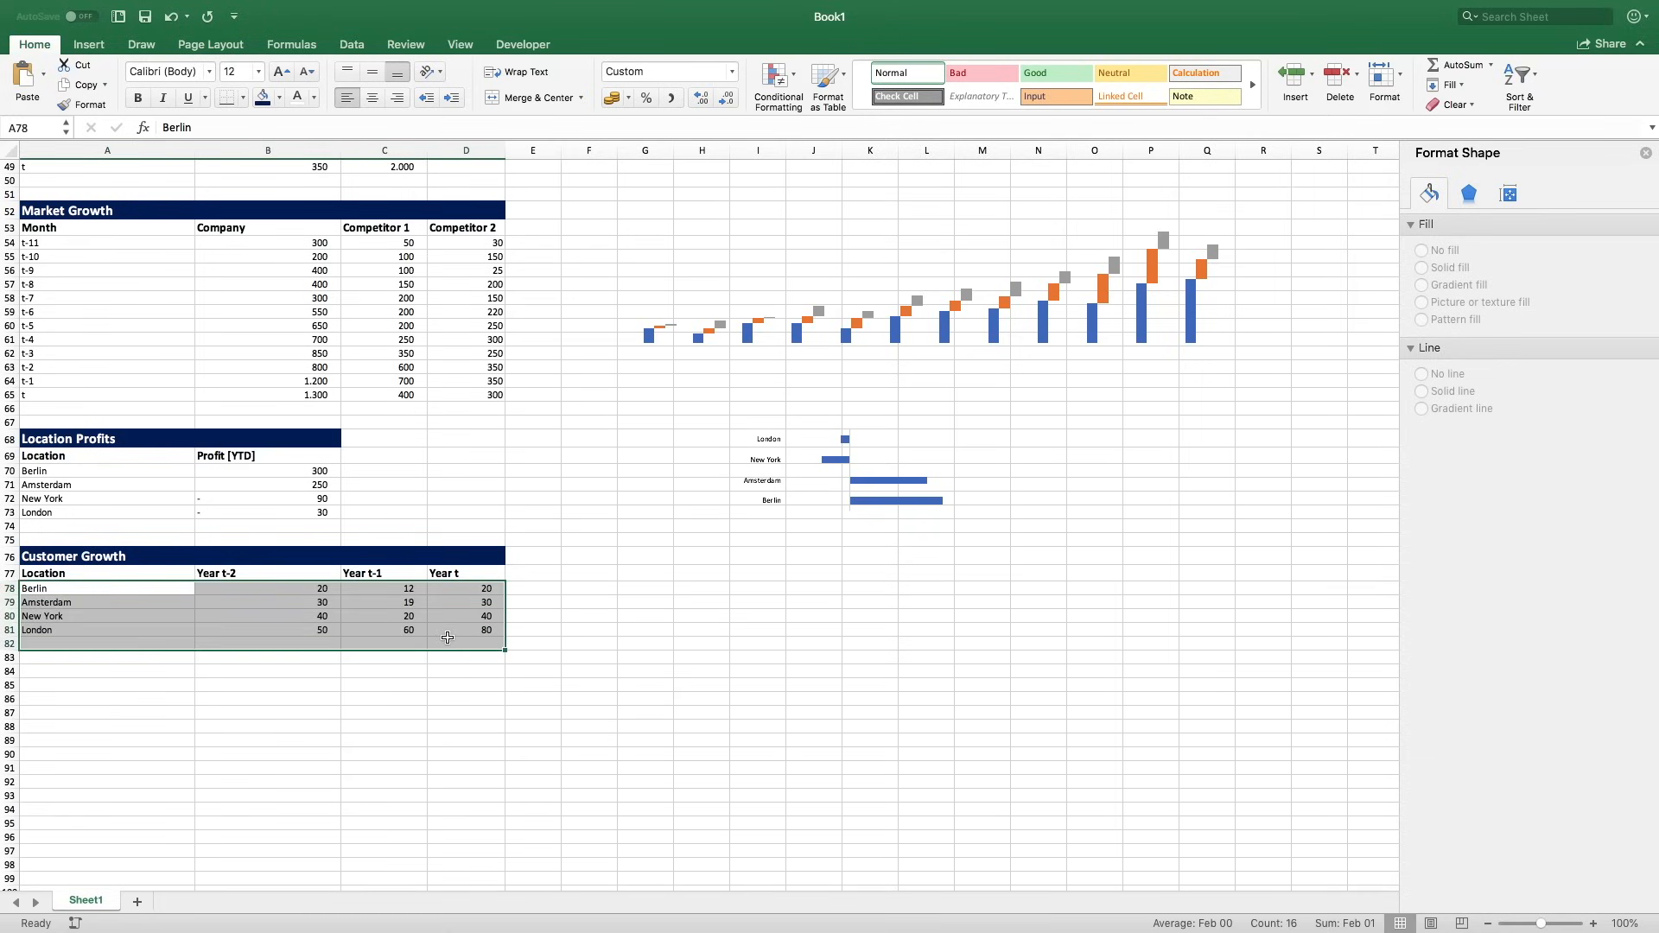
left_click_drag(110, 595, 459, 630)
left_click(90, 45)
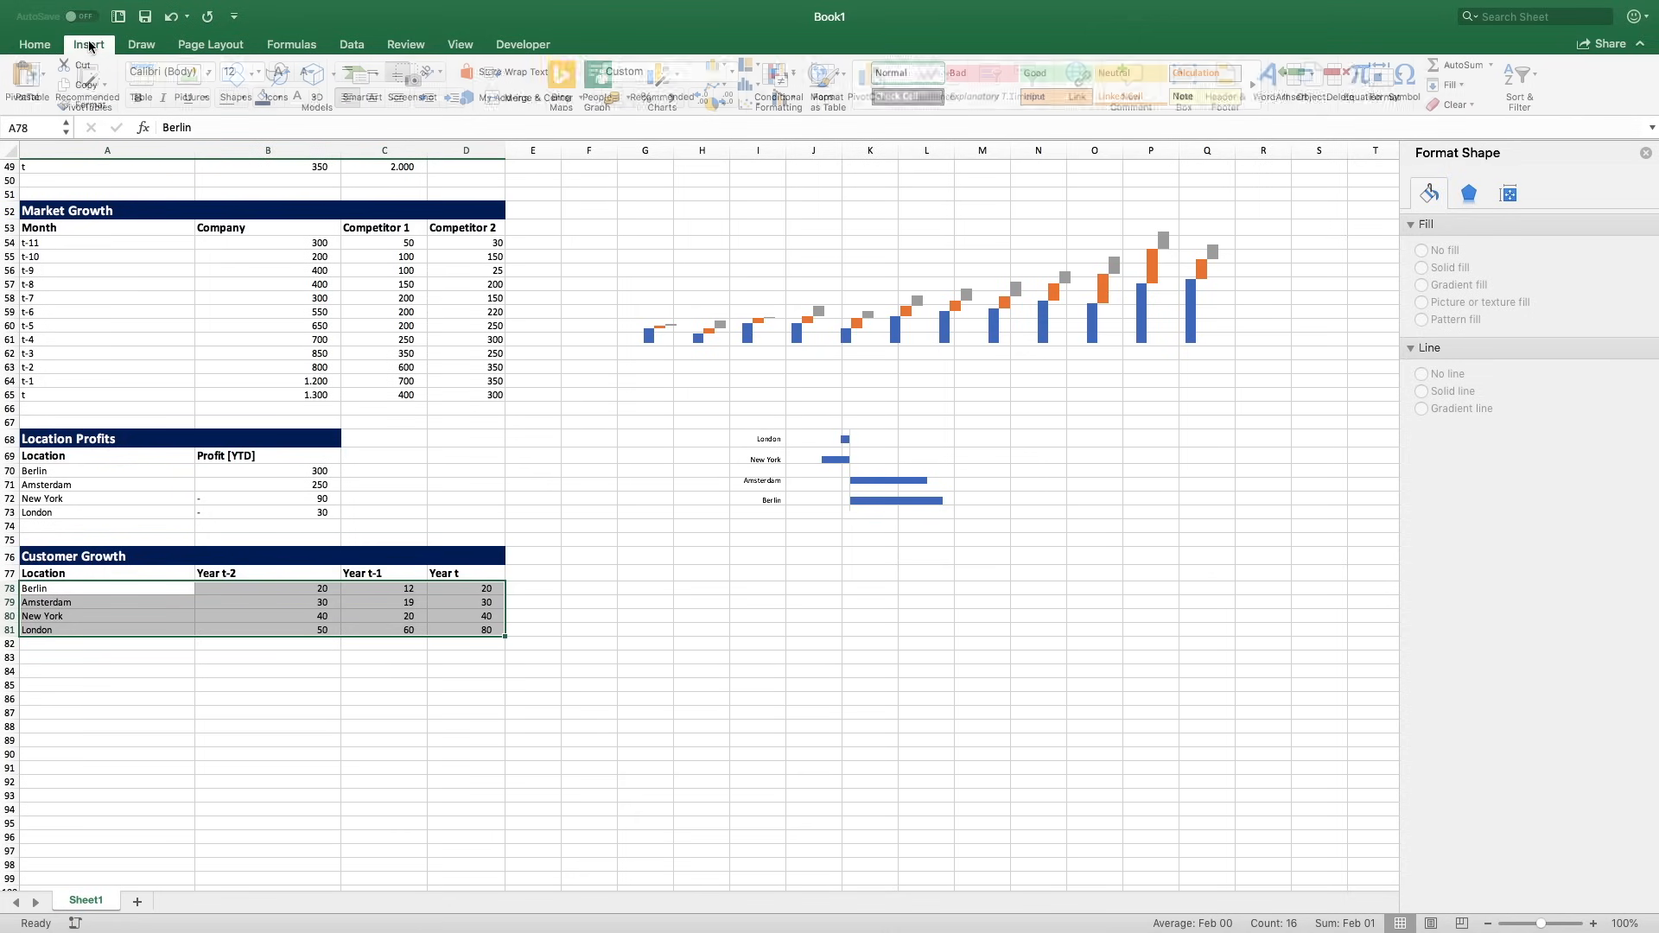
left_click(723, 71)
left_click(748, 148)
left_click_drag(736, 433, 805, 518)
Remove the title, vertical axis, gridlines and legend from the customer growth chart.
left_click(773, 526)
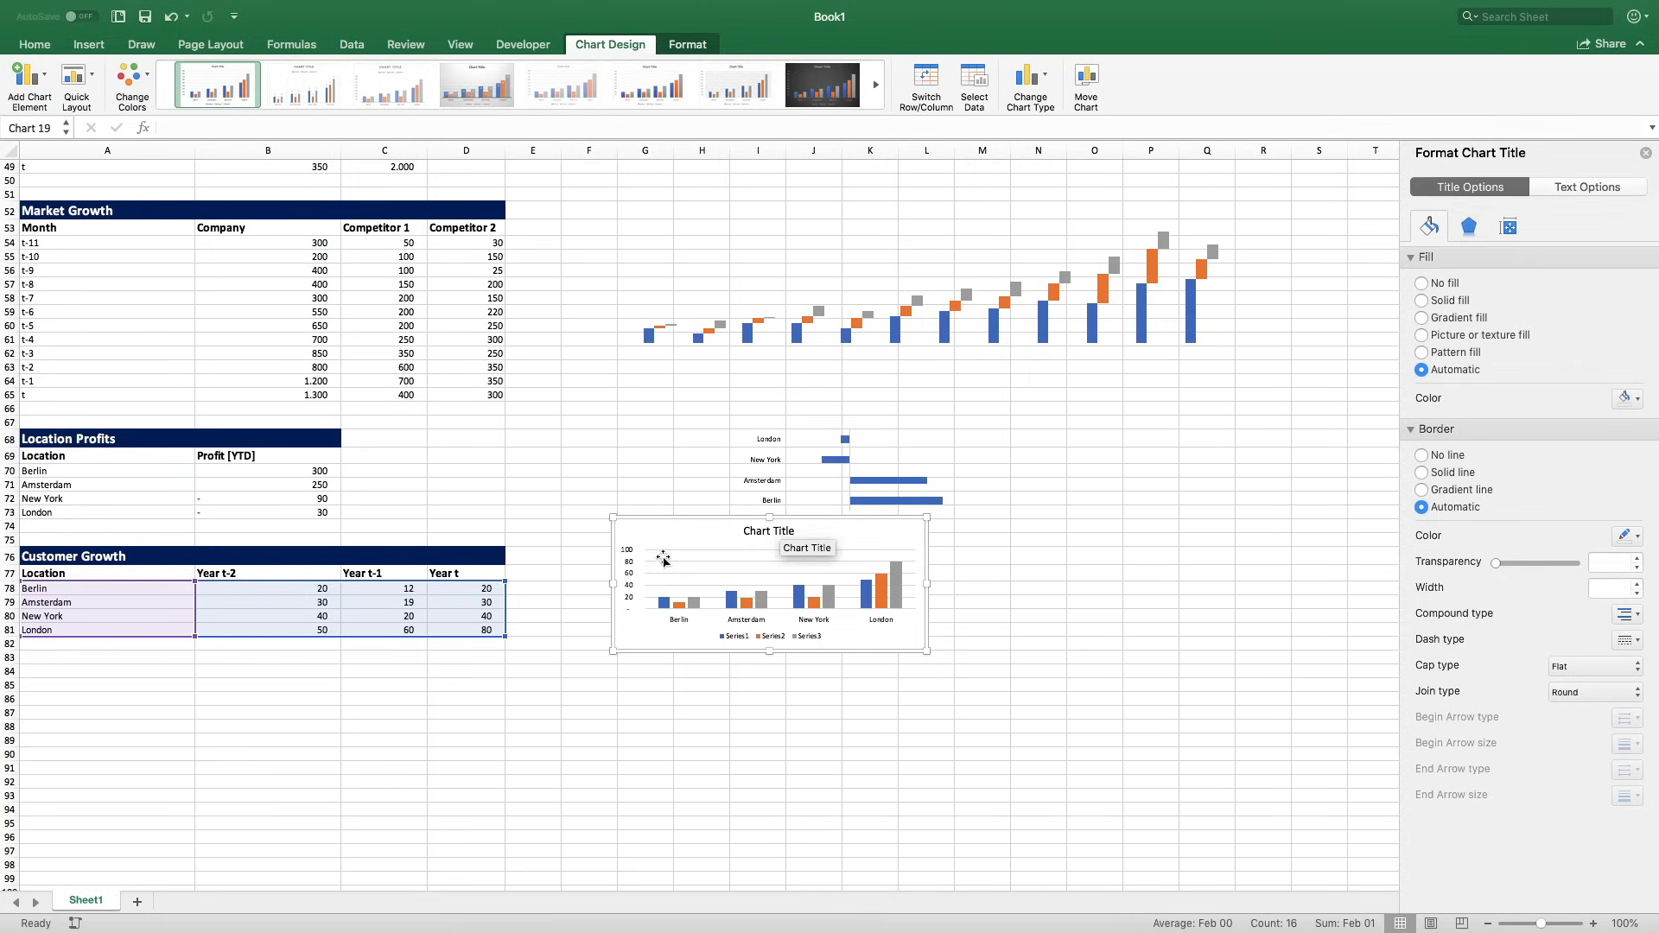
key("Delete")
left_click(630, 560)
key("Delete")
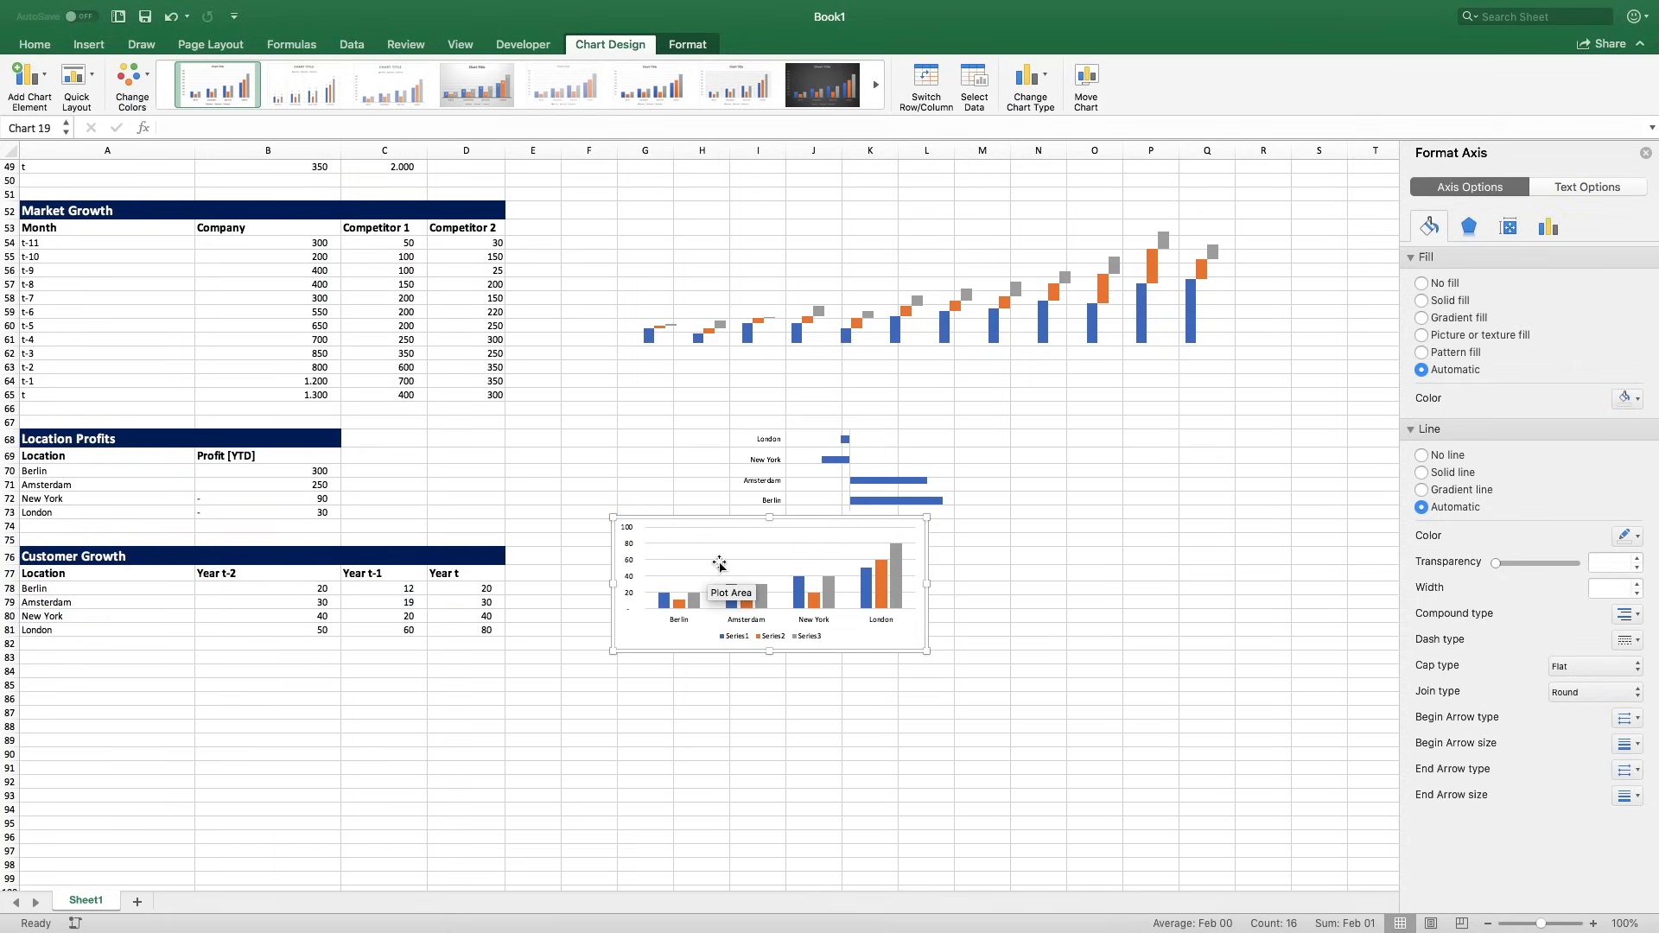
left_click(718, 560)
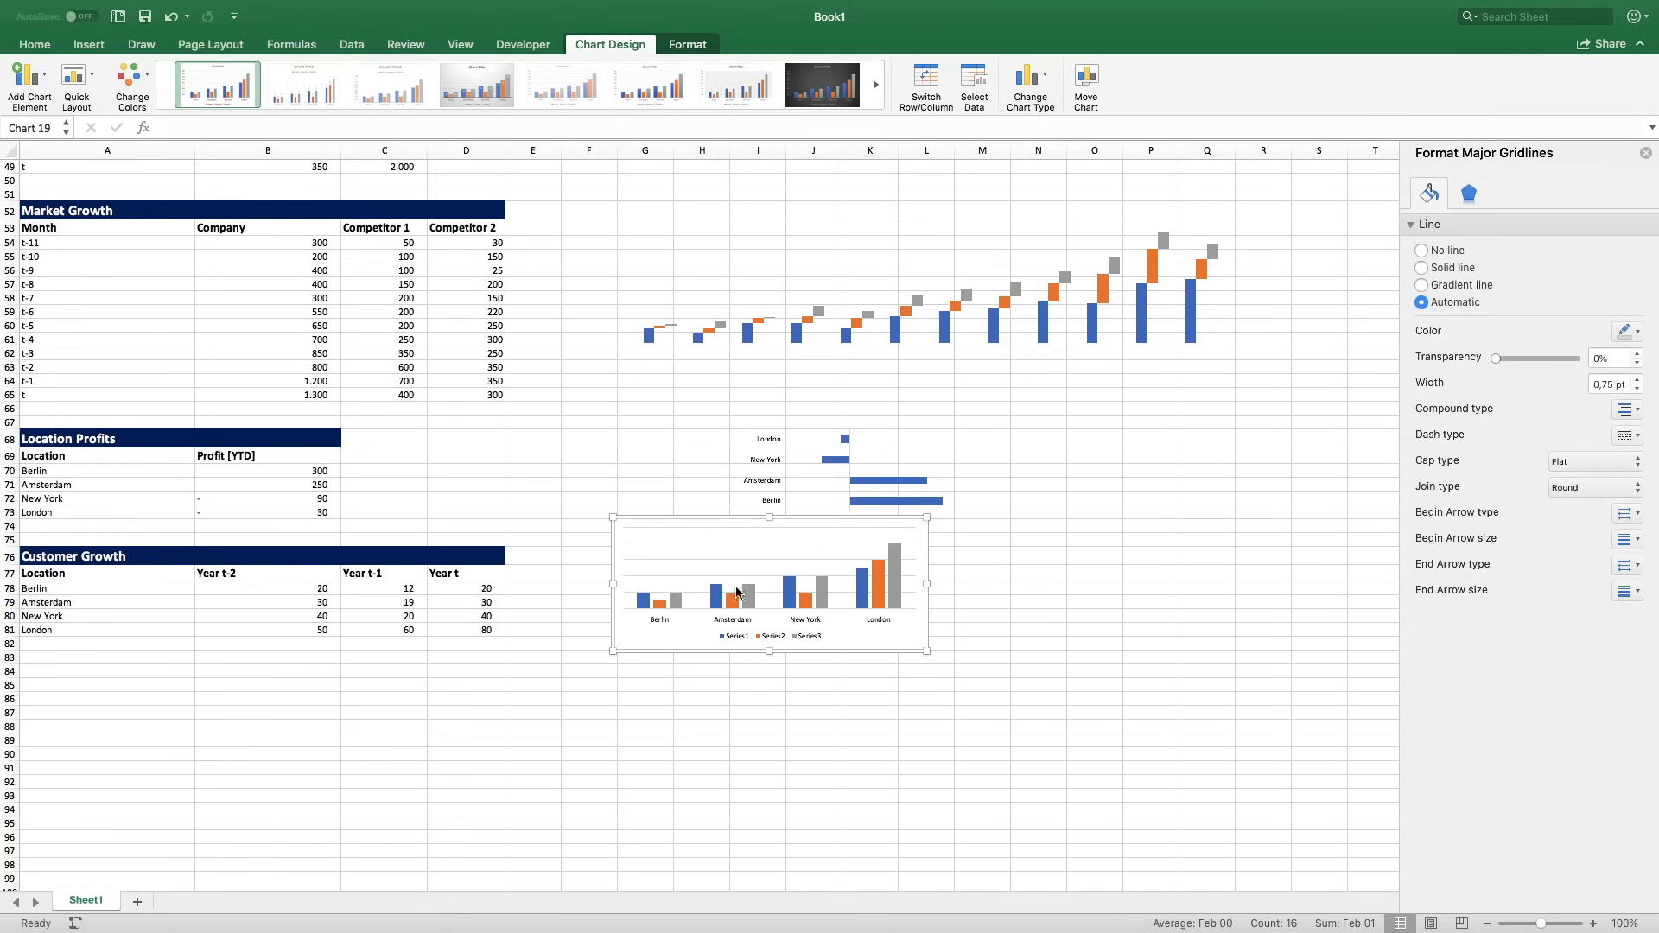
key("Delete")
left_click(747, 635)
key("Delete")
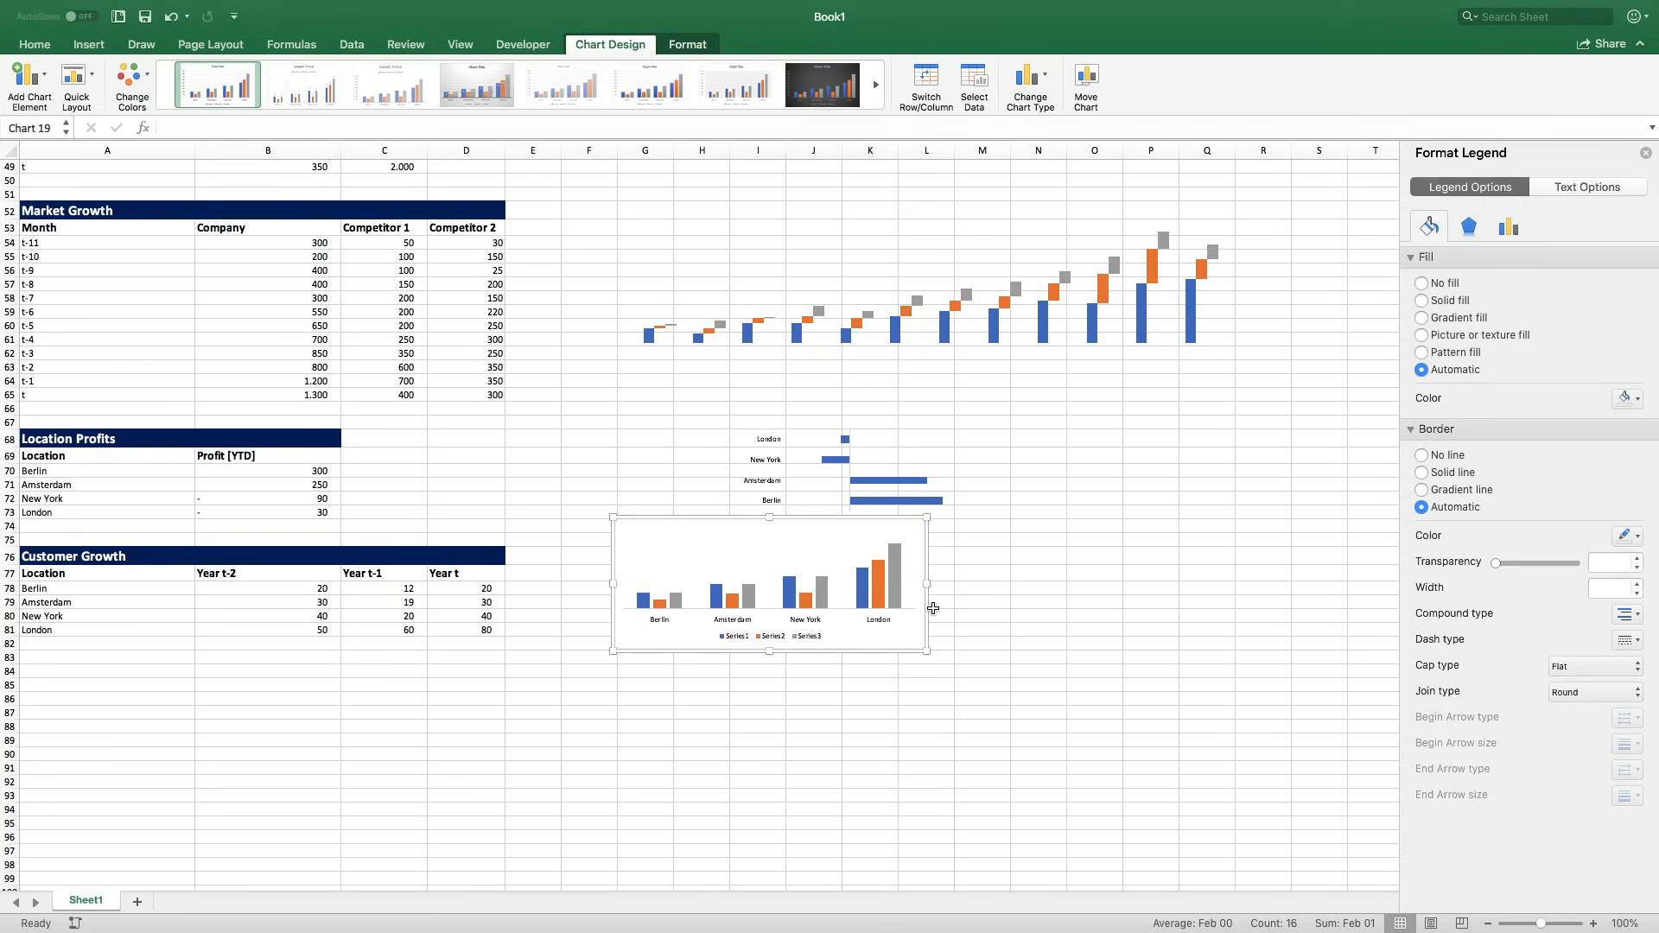
Widen the customer growth chart to about column P, lower its upper edge to about row 75 and extend its plot area upward.
left_click_drag(927, 584, 1180, 586)
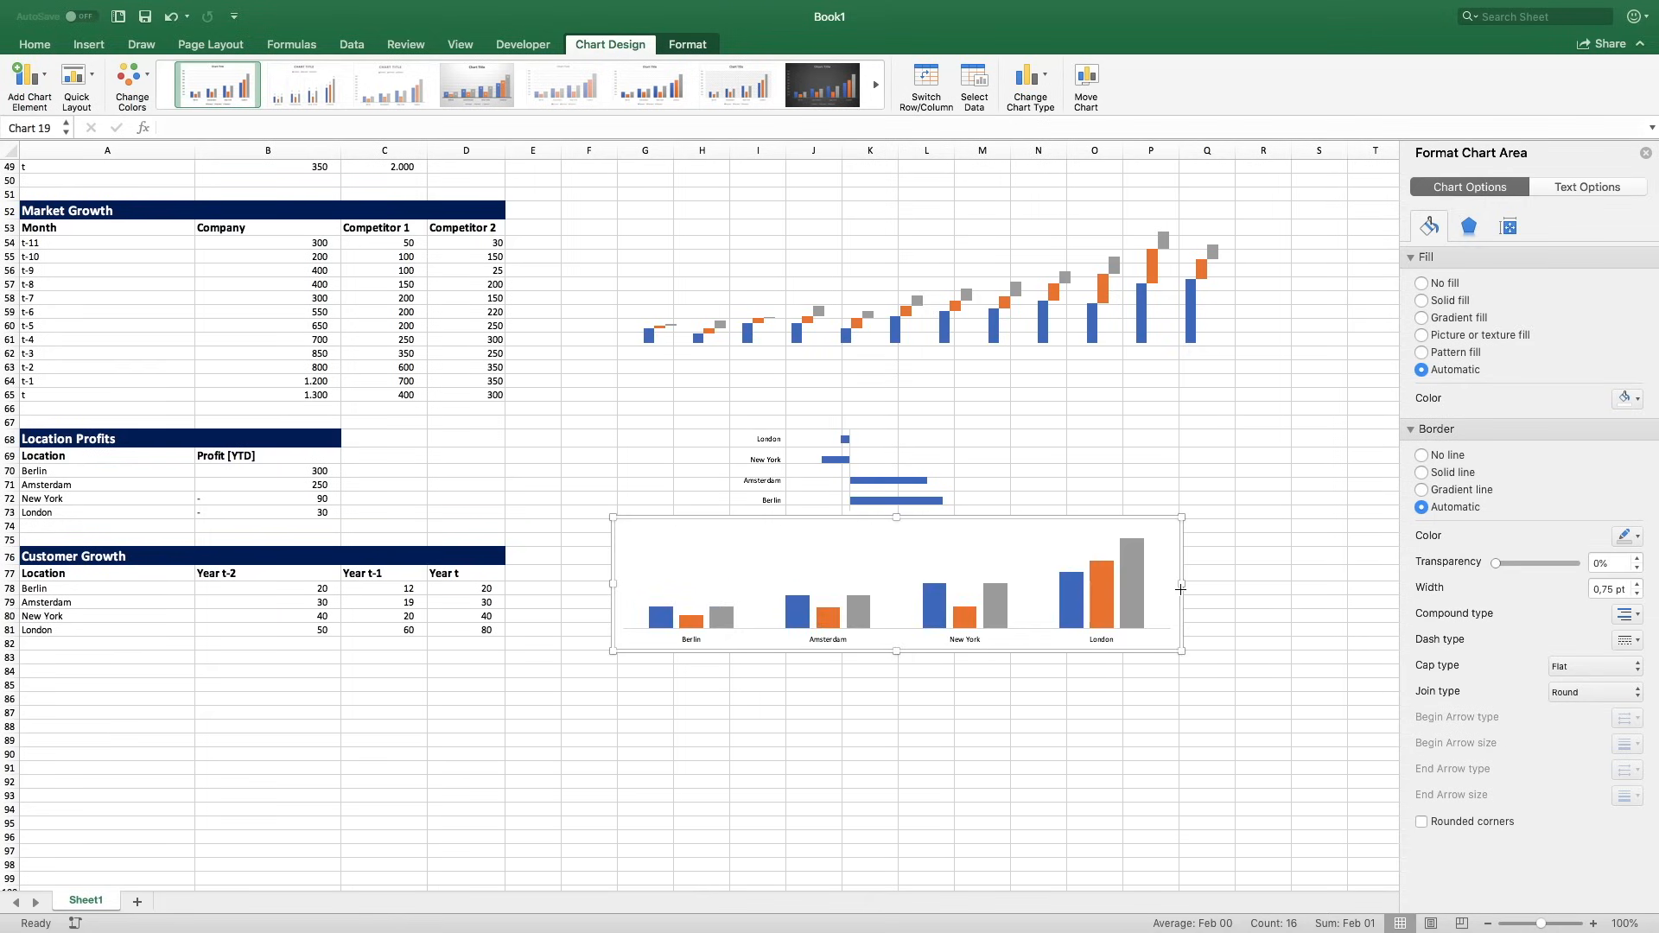
left_click_drag(897, 516, 898, 535)
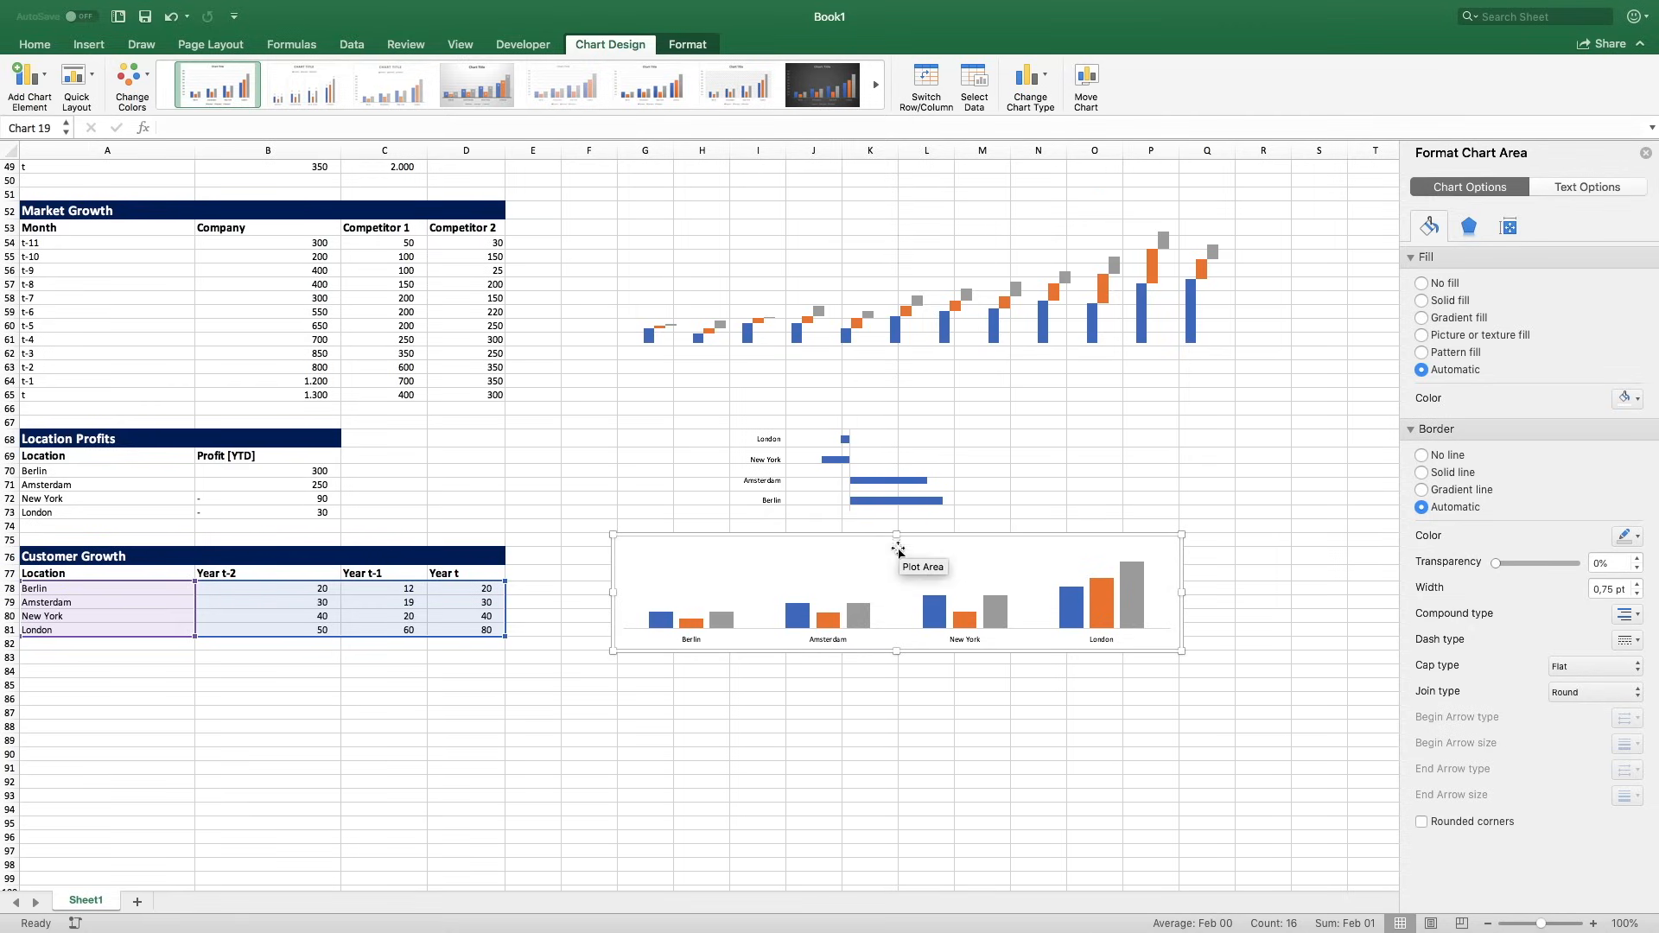
left_click(978, 556)
left_click_drag(897, 543, 894, 528)
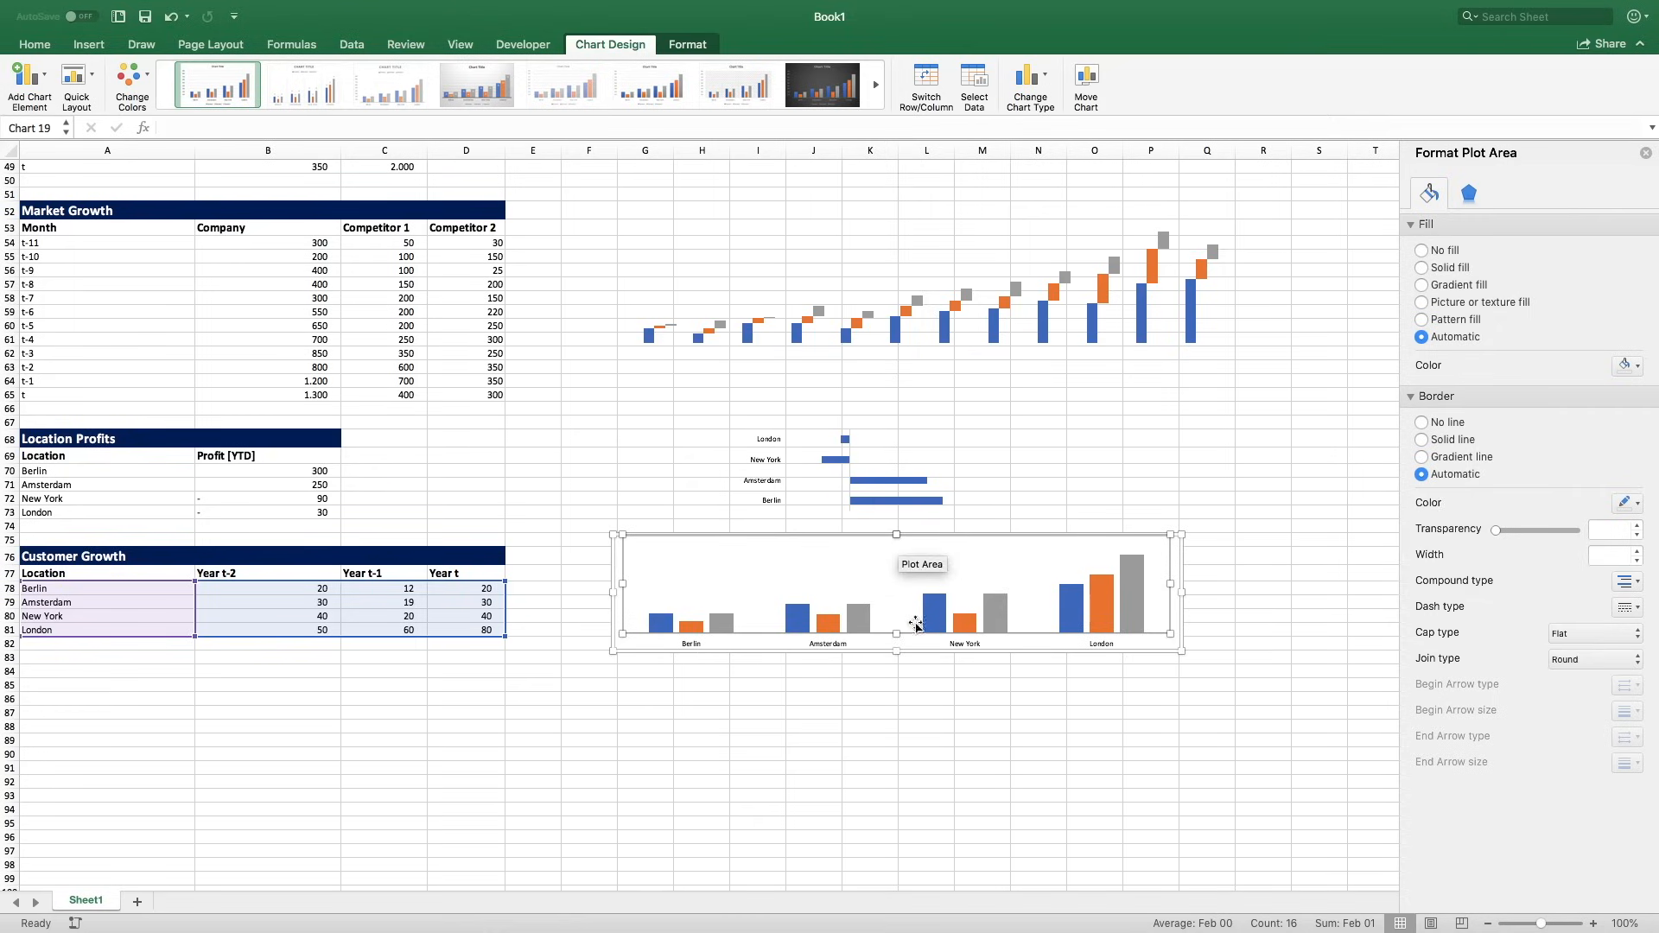
Give the customer growth chart area no fill and no border line, and widen the chart to about the end of column Q.
left_click(1171, 655)
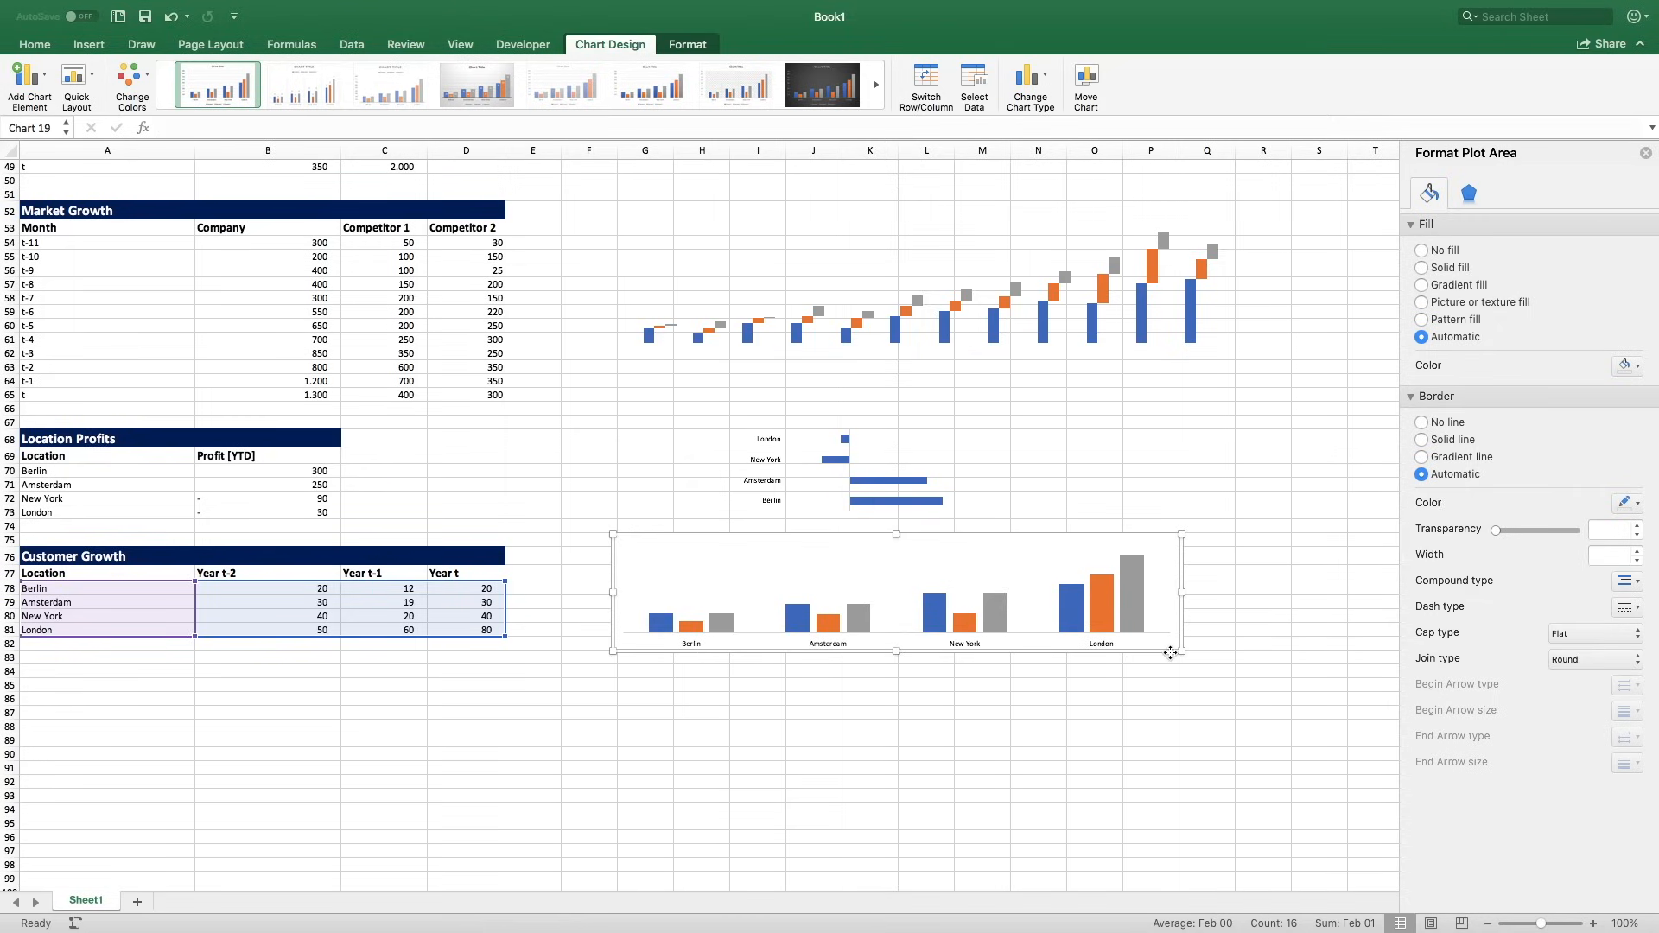
left_click(1420, 424)
left_click_drag(1183, 592, 1244, 593)
left_click(1279, 566)
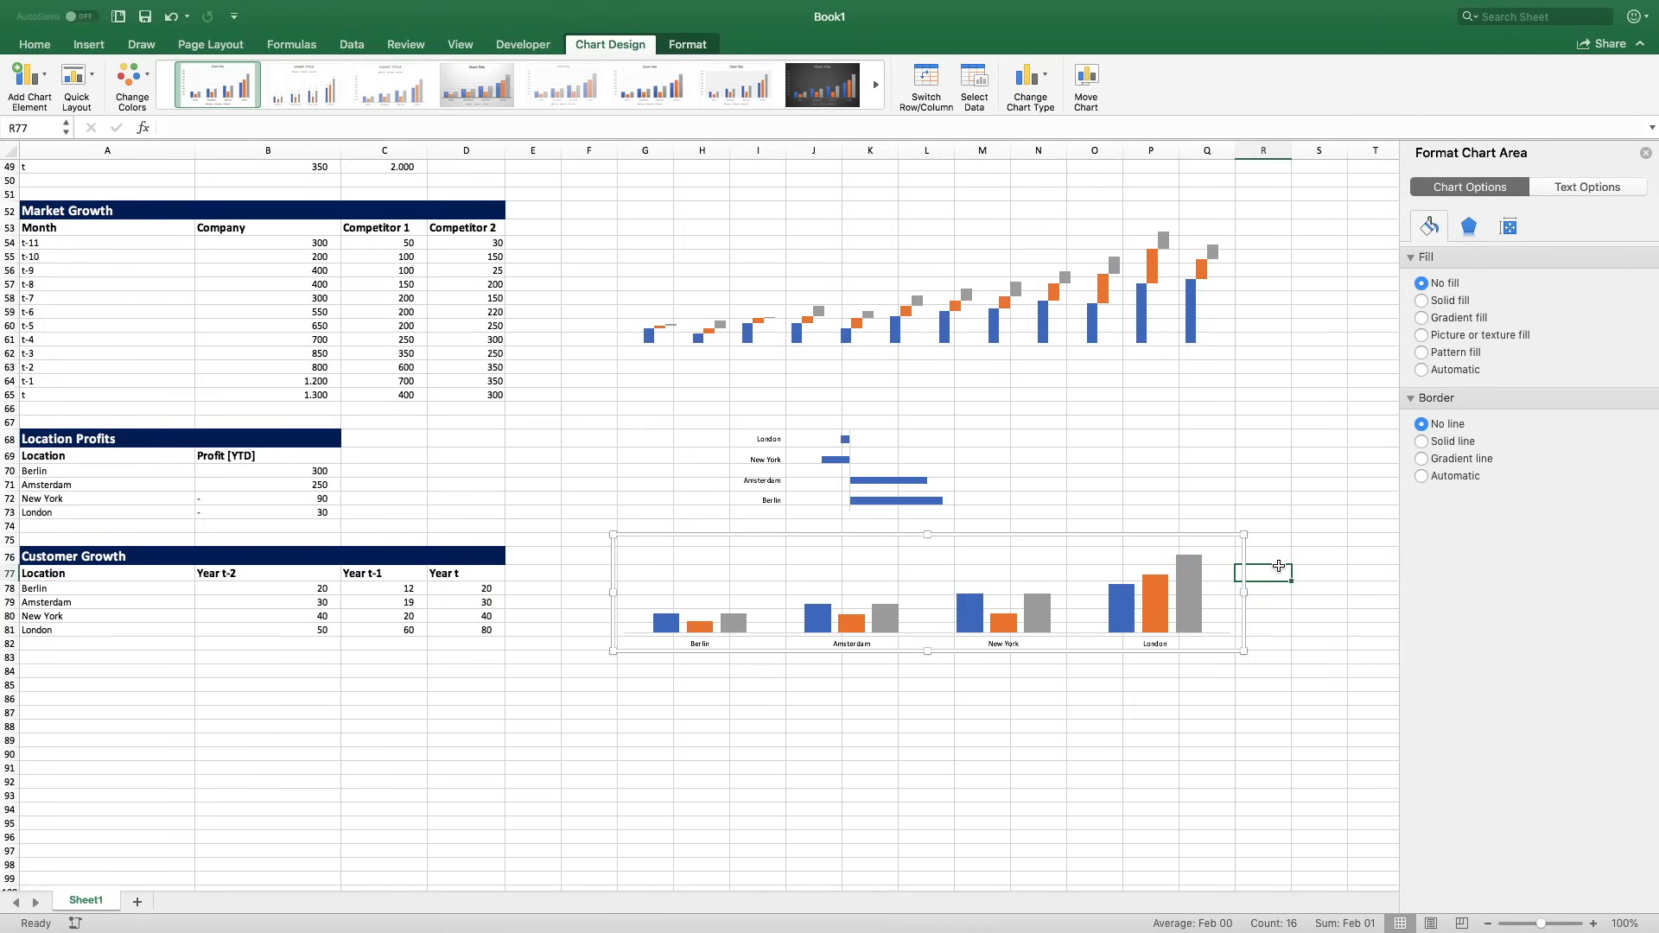
left_click(1314, 537)
left_click(1302, 548)
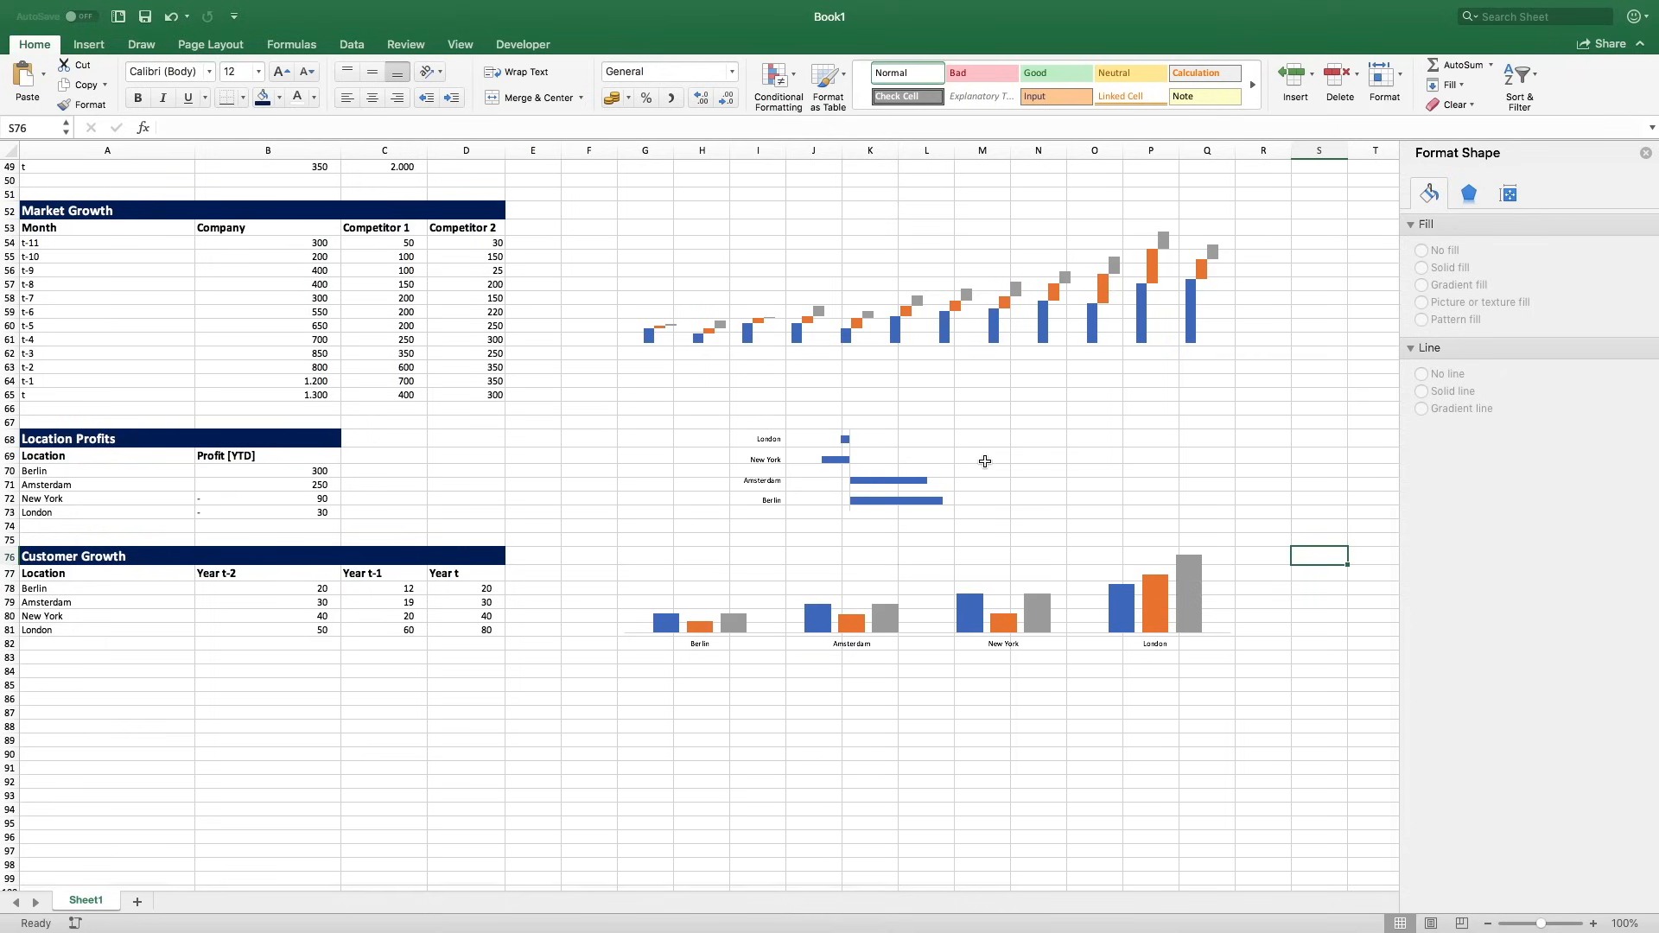
scroll(977, 462, "up", 5)
scroll(985, 458, "up", 5)
scroll(986, 458, "down", 10)
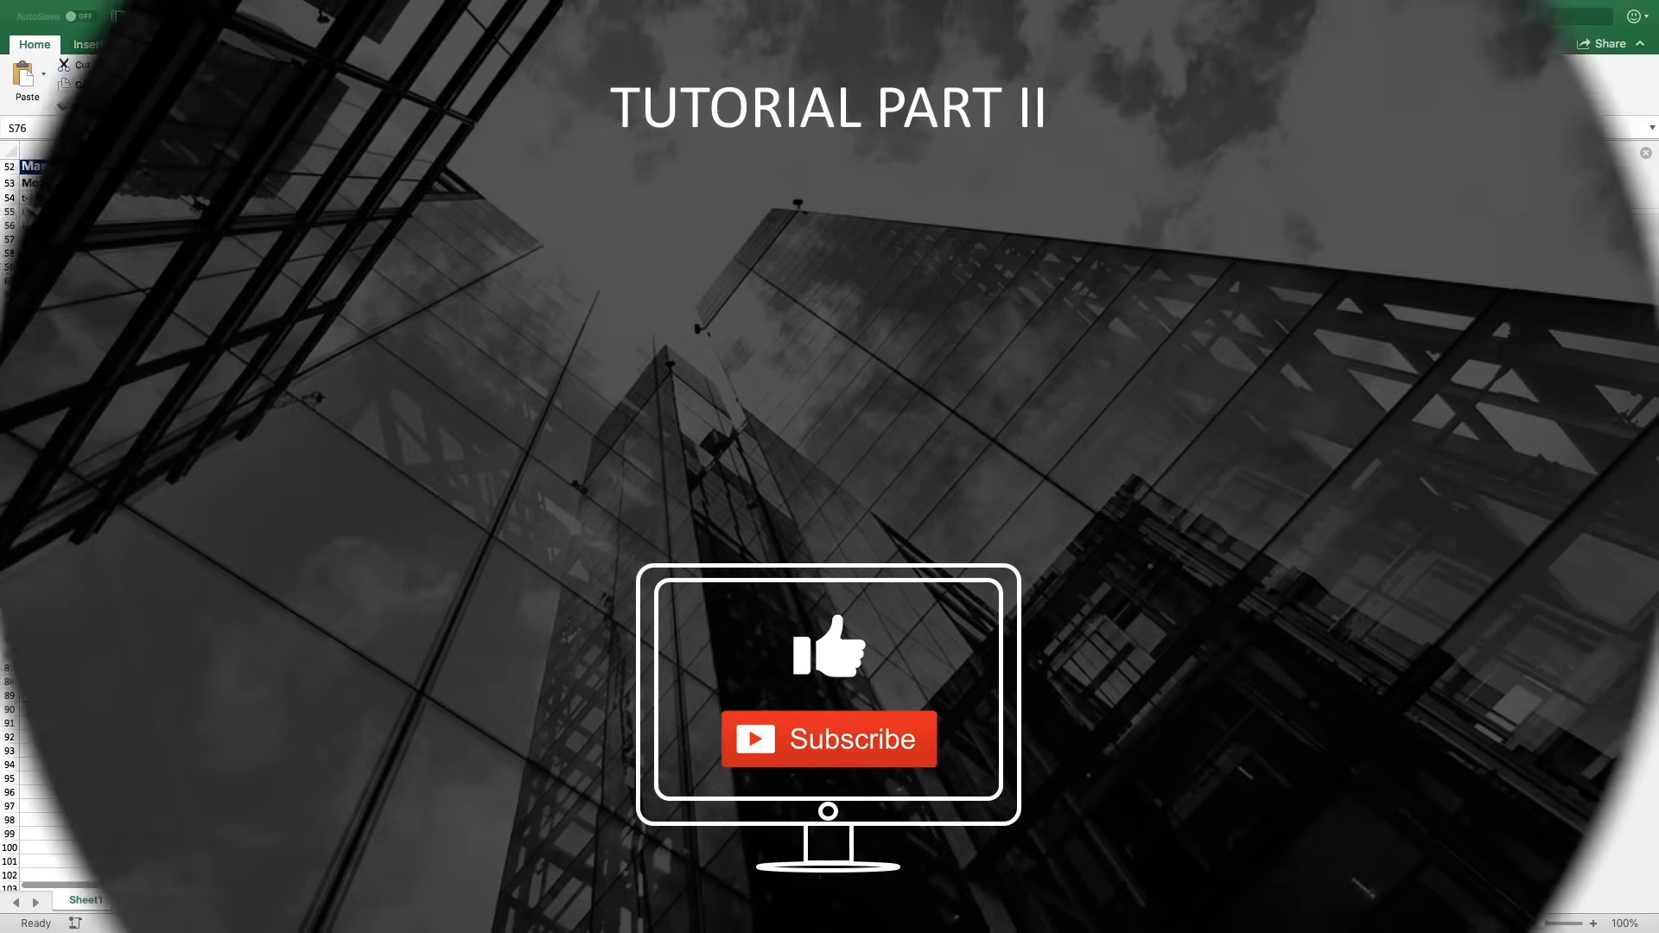